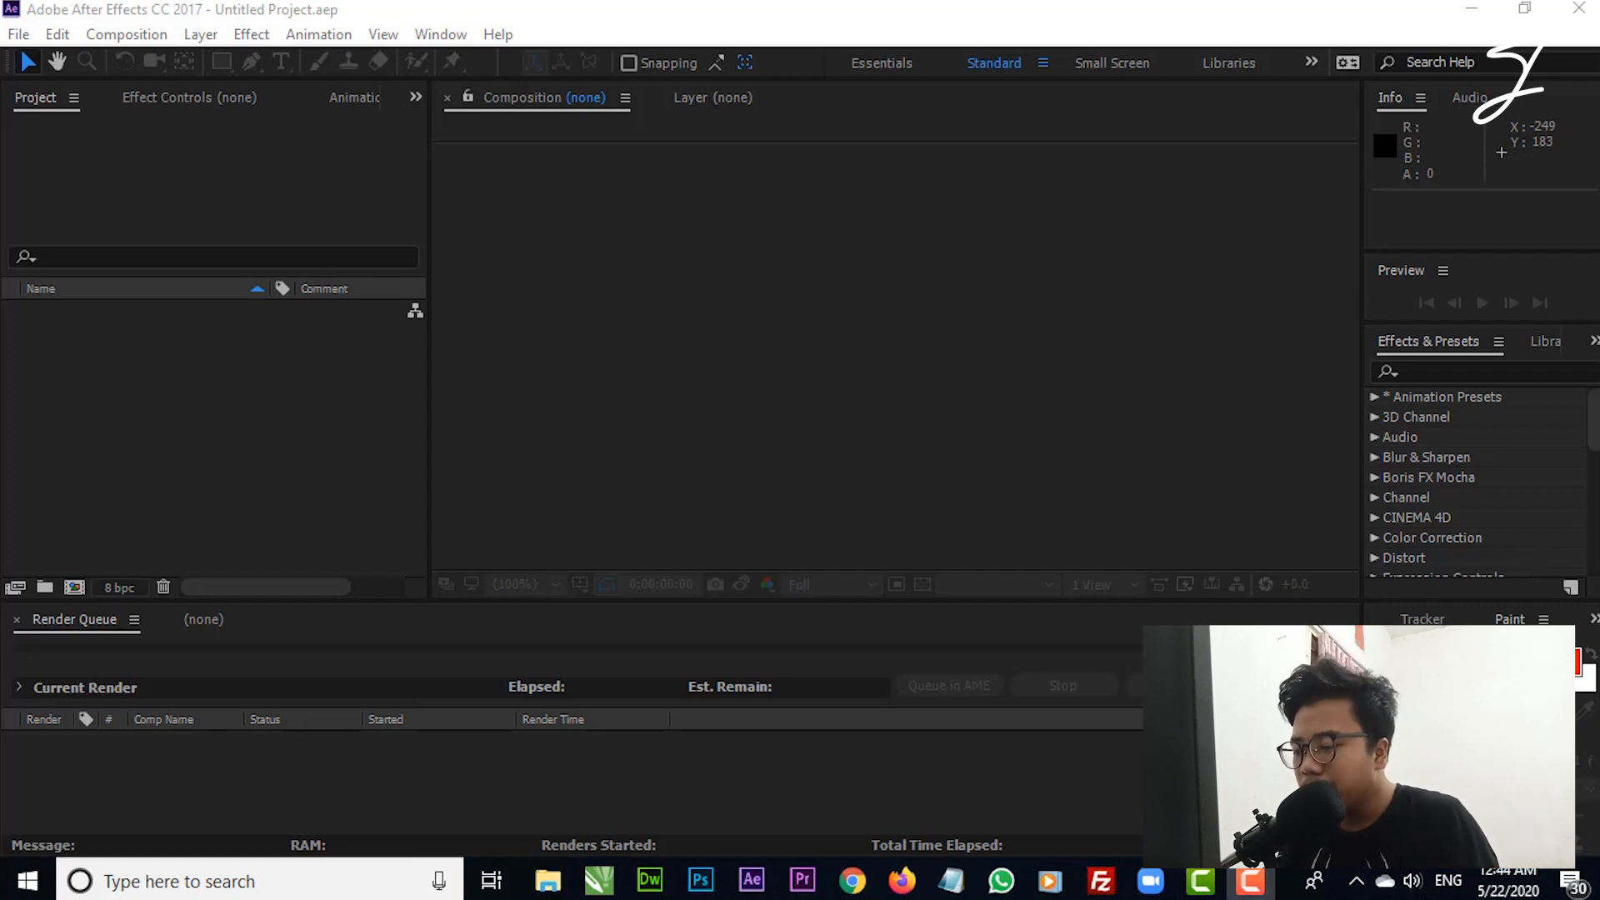
Step: Import MVI_5553.MOV from the Tutorial Boujou folder into the After Effects project and create a composition from it
key(alt+Tab)
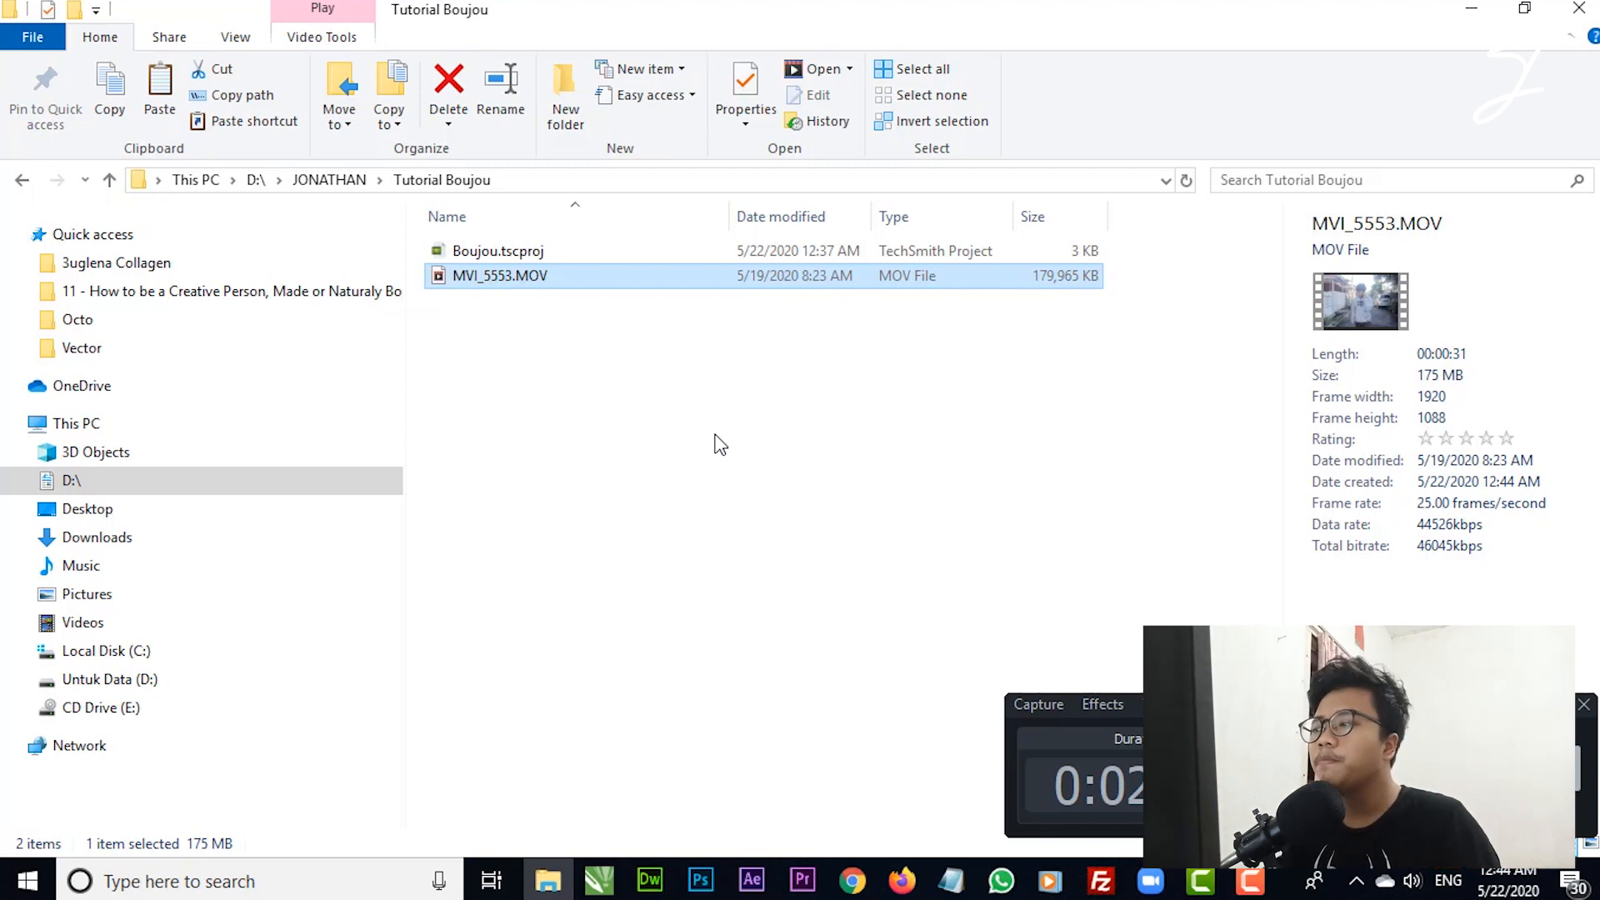
drag(529, 279, 299, 378)
key(alt+Tab)
key(alt+Tab)
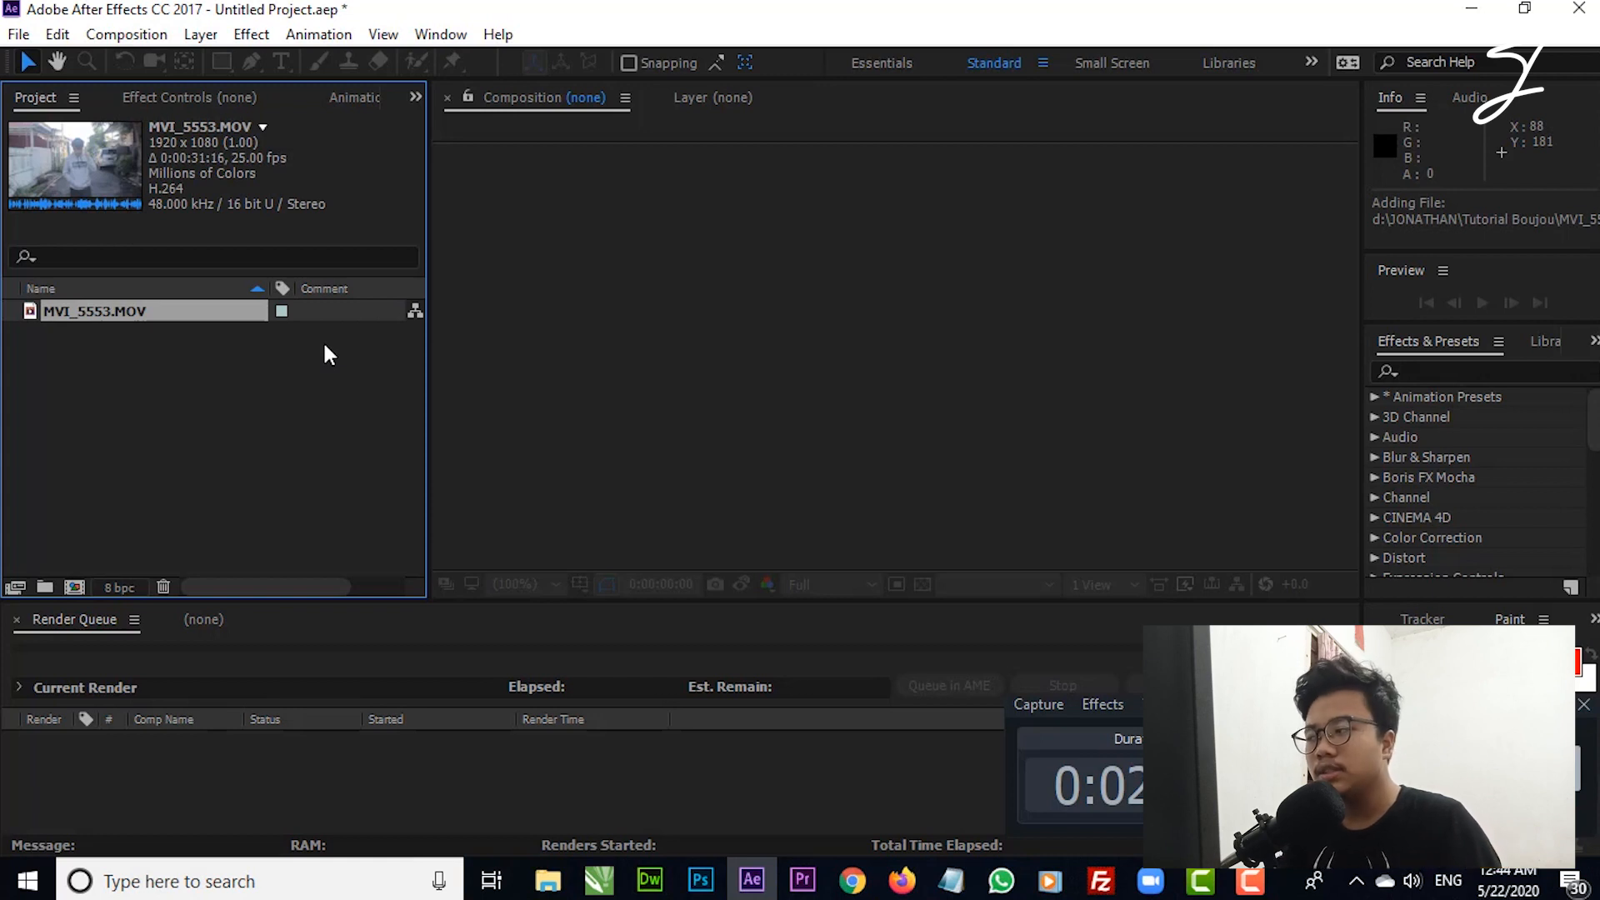
drag(171, 320, 171, 321)
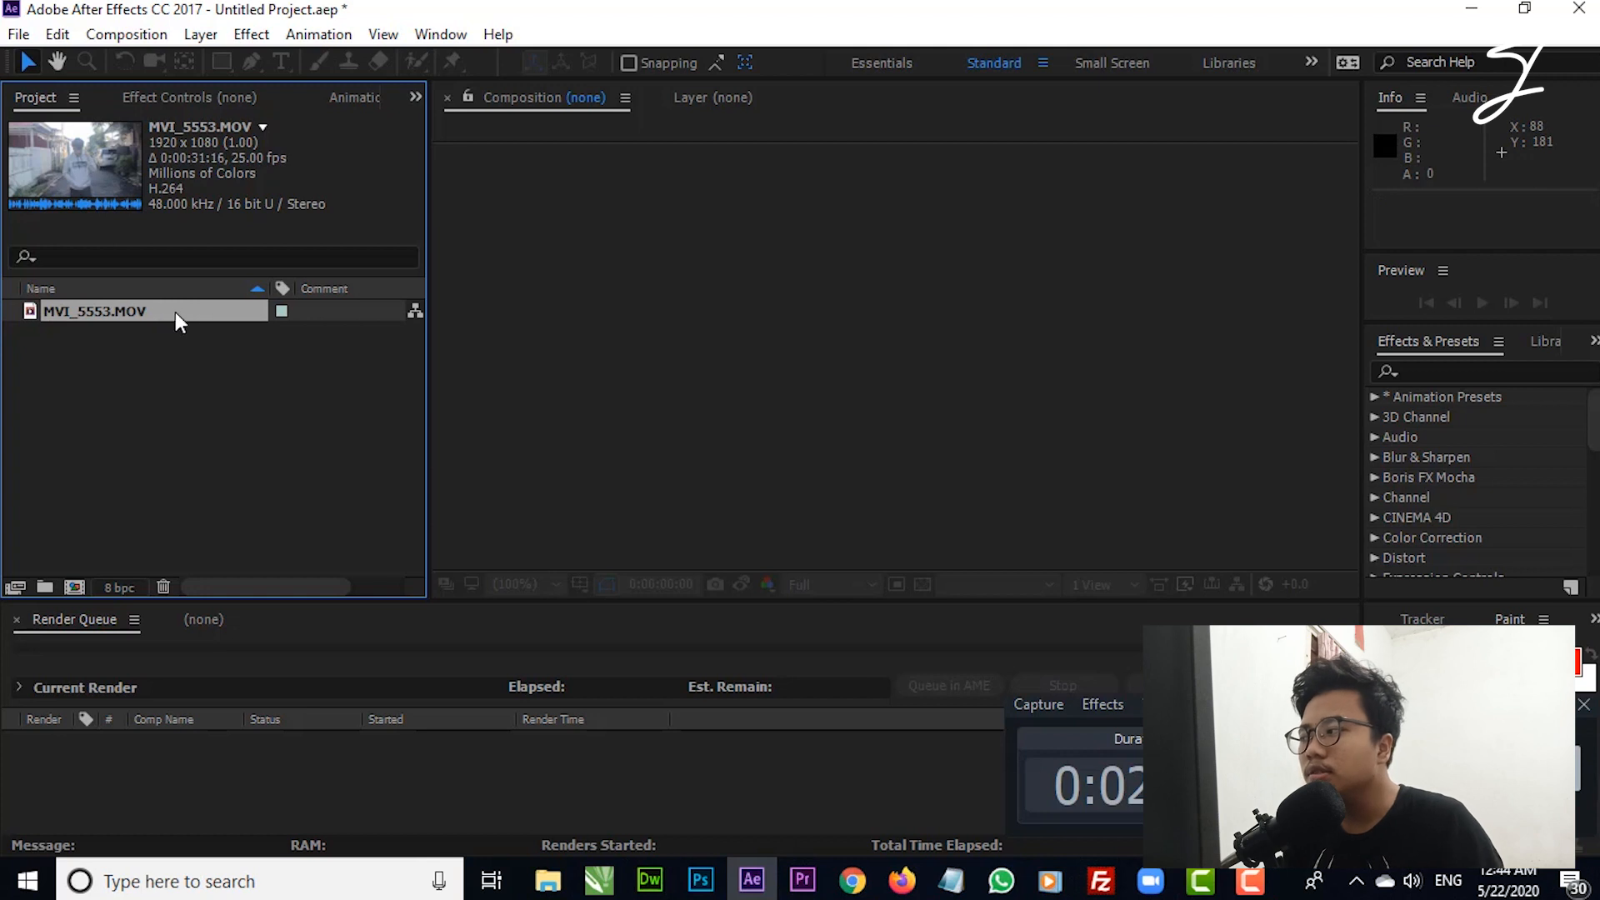
drag(185, 310, 74, 587)
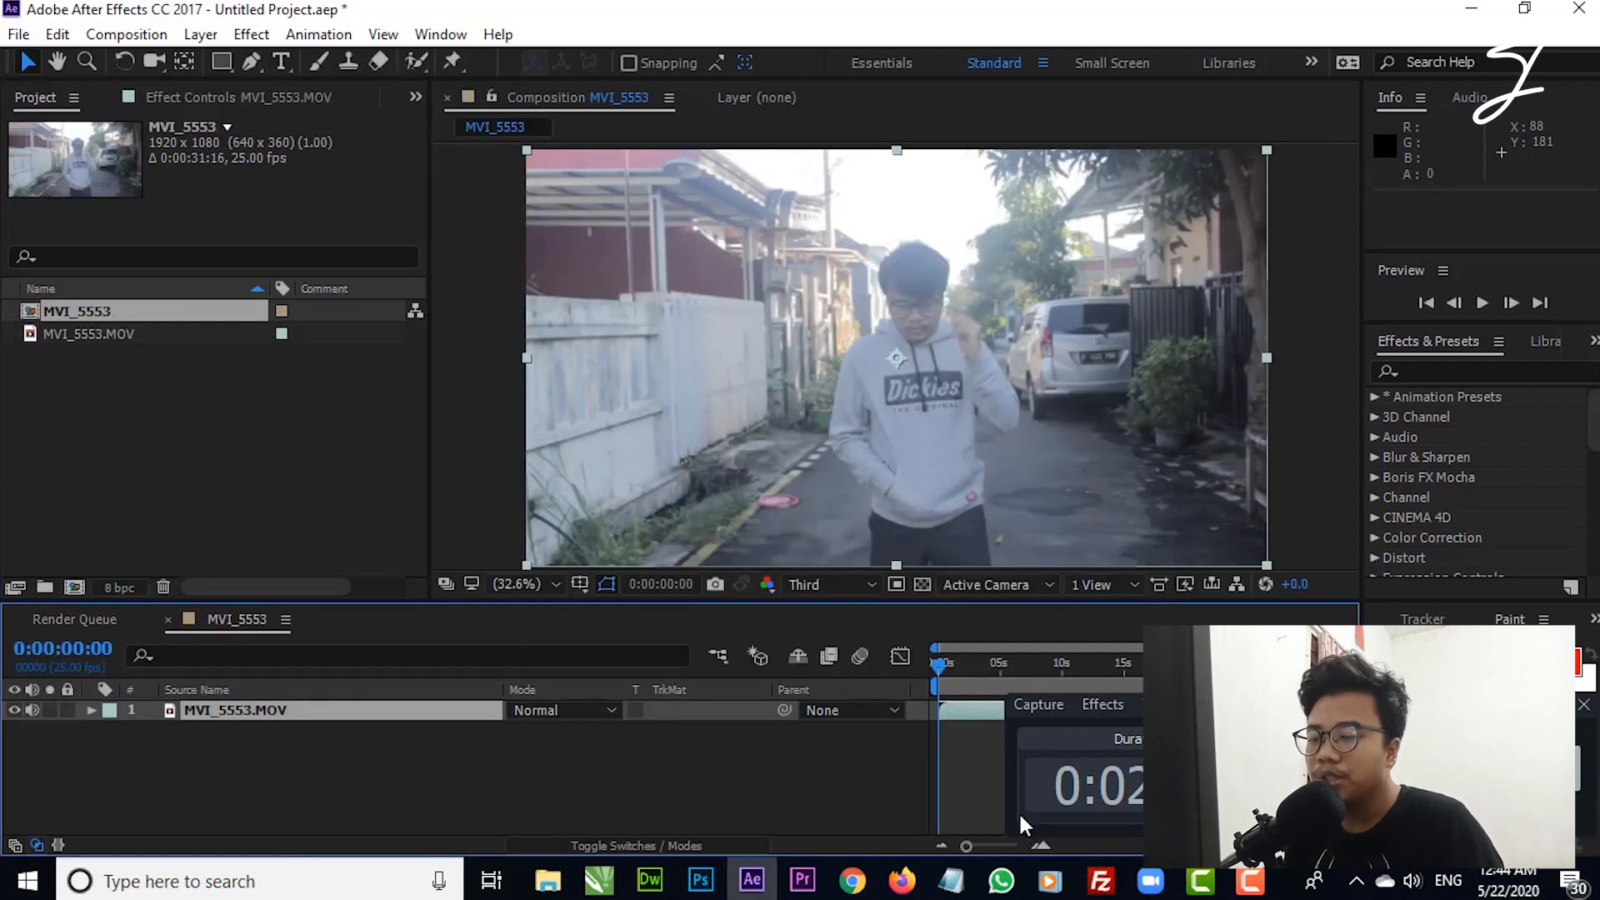
Step: Set the work area from 0:00:03:01 to 0:00:30:15 and trim the composition to it
mouse_move(970, 682)
mouse_down()
mouse_move(971, 667)
mouse_move(948, 669)
mouse_move(988, 683)
mouse_move(948, 668)
mouse_move(977, 668)
mouse_up()
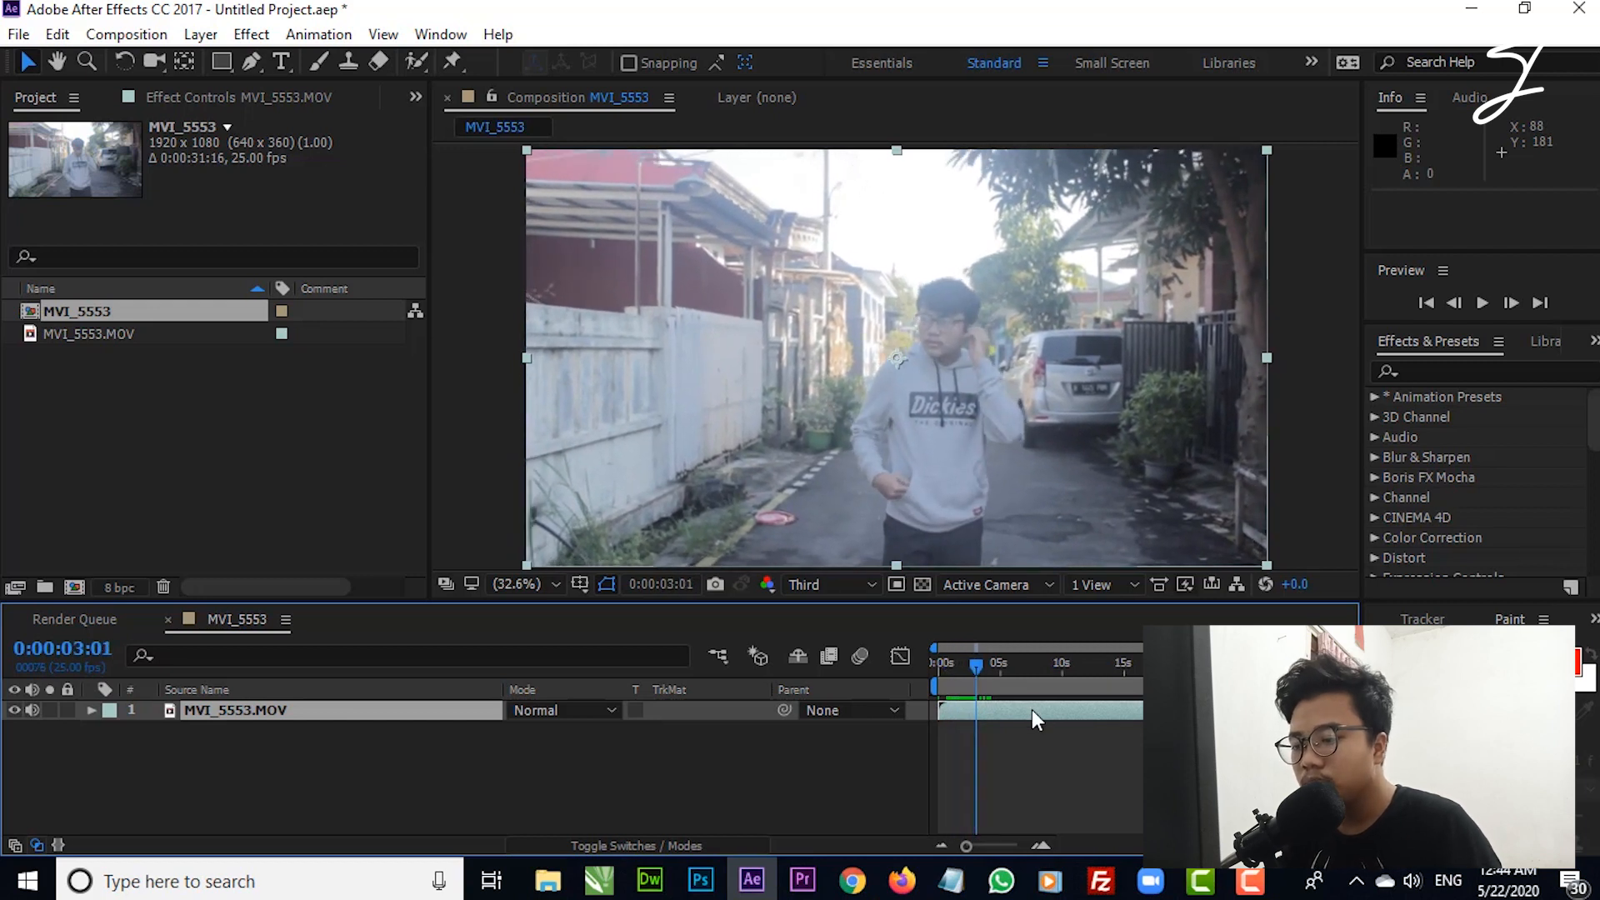
key(b)
drag(985, 668, 1318, 668)
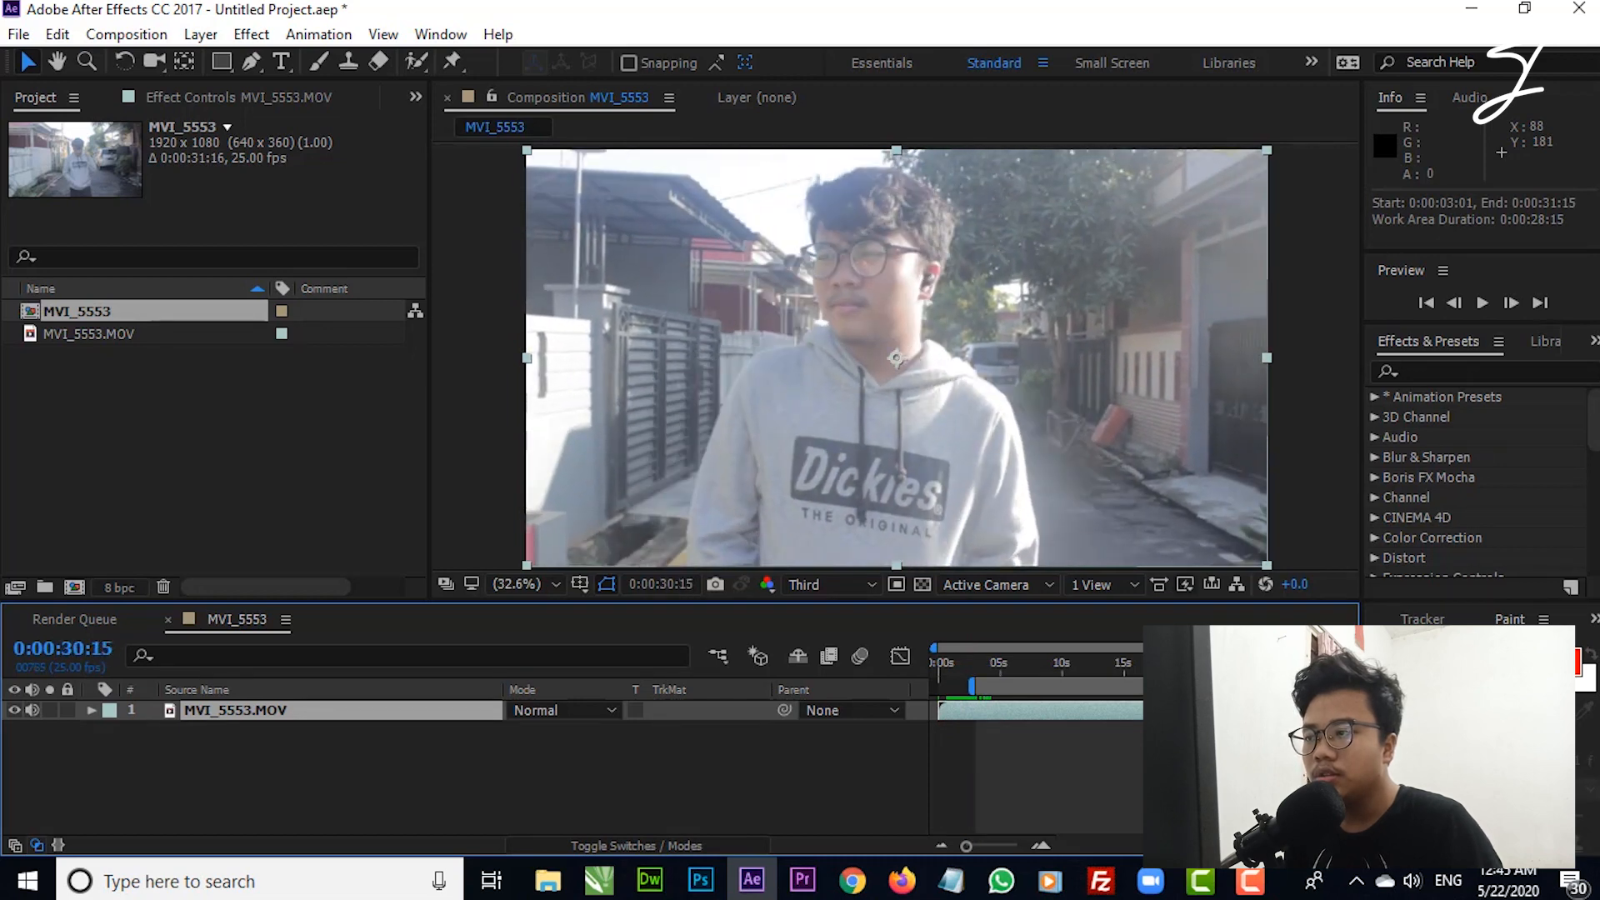
key(n)
key(ctrl+shift+x)
drag(1007, 672, 916, 664)
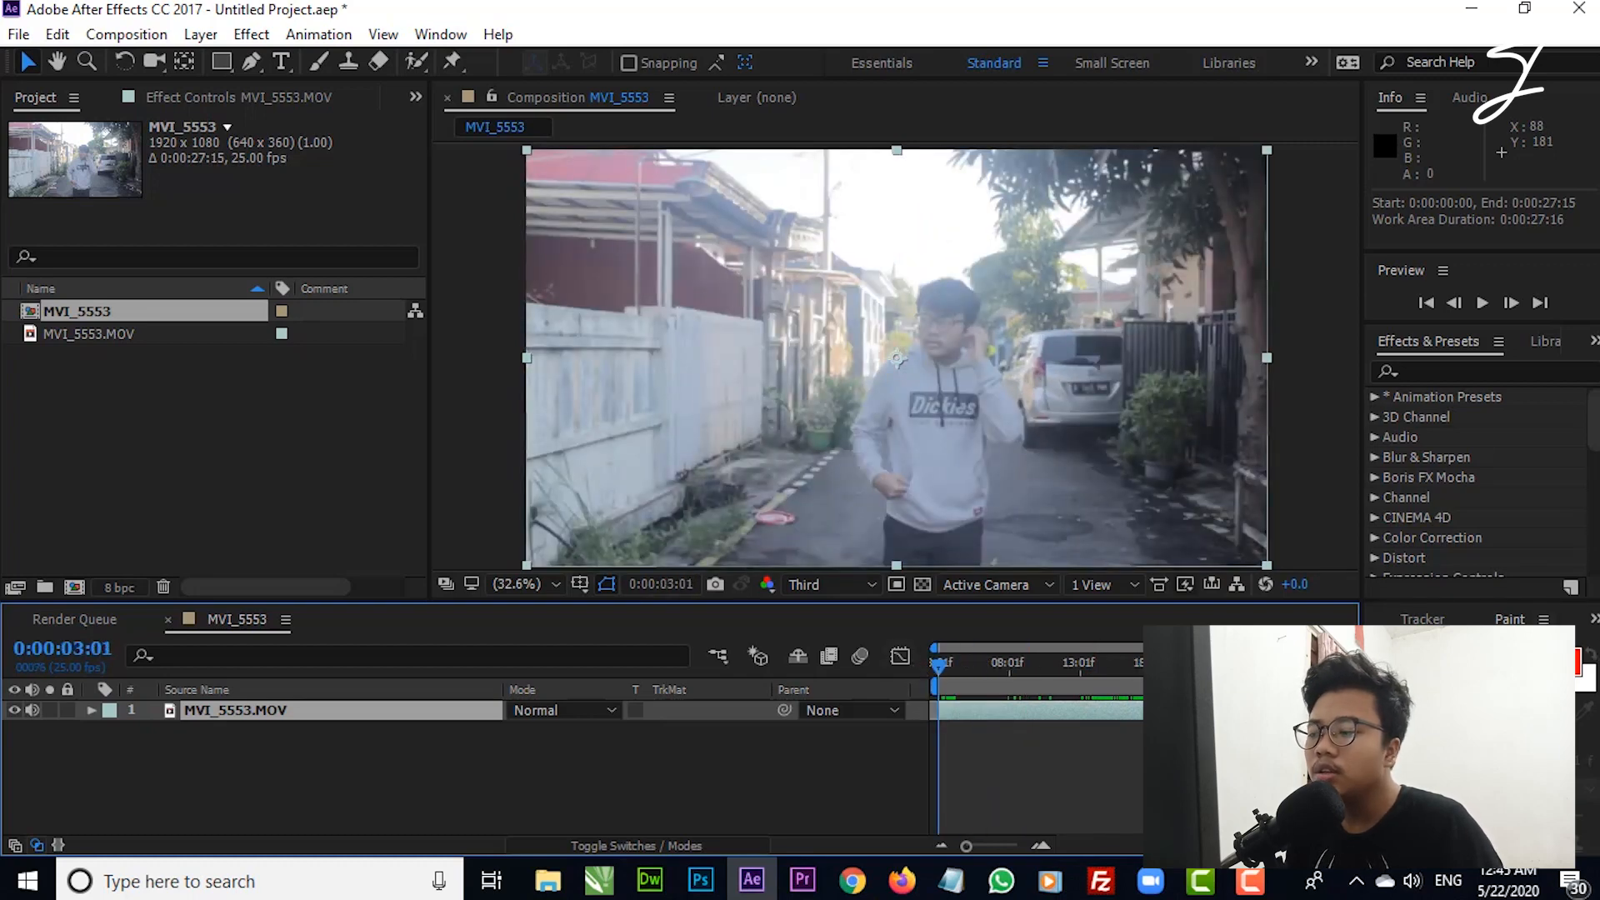
Step: Run Track Camera on the MVI_5553.MOV layer
click(1108, 723)
click(1105, 715)
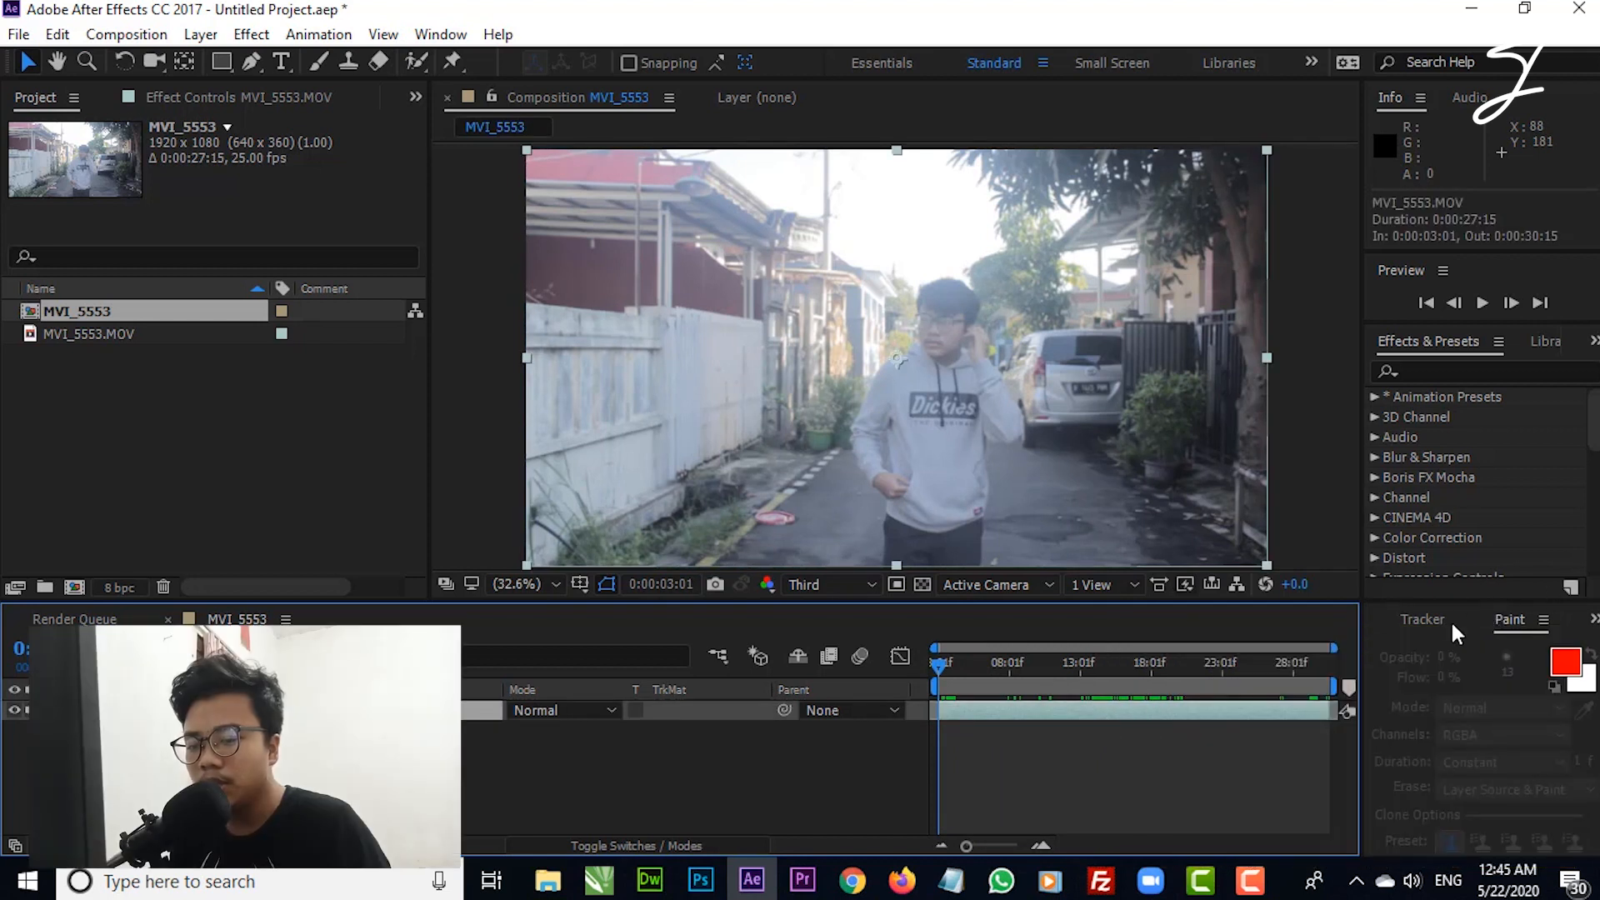
click(1450, 619)
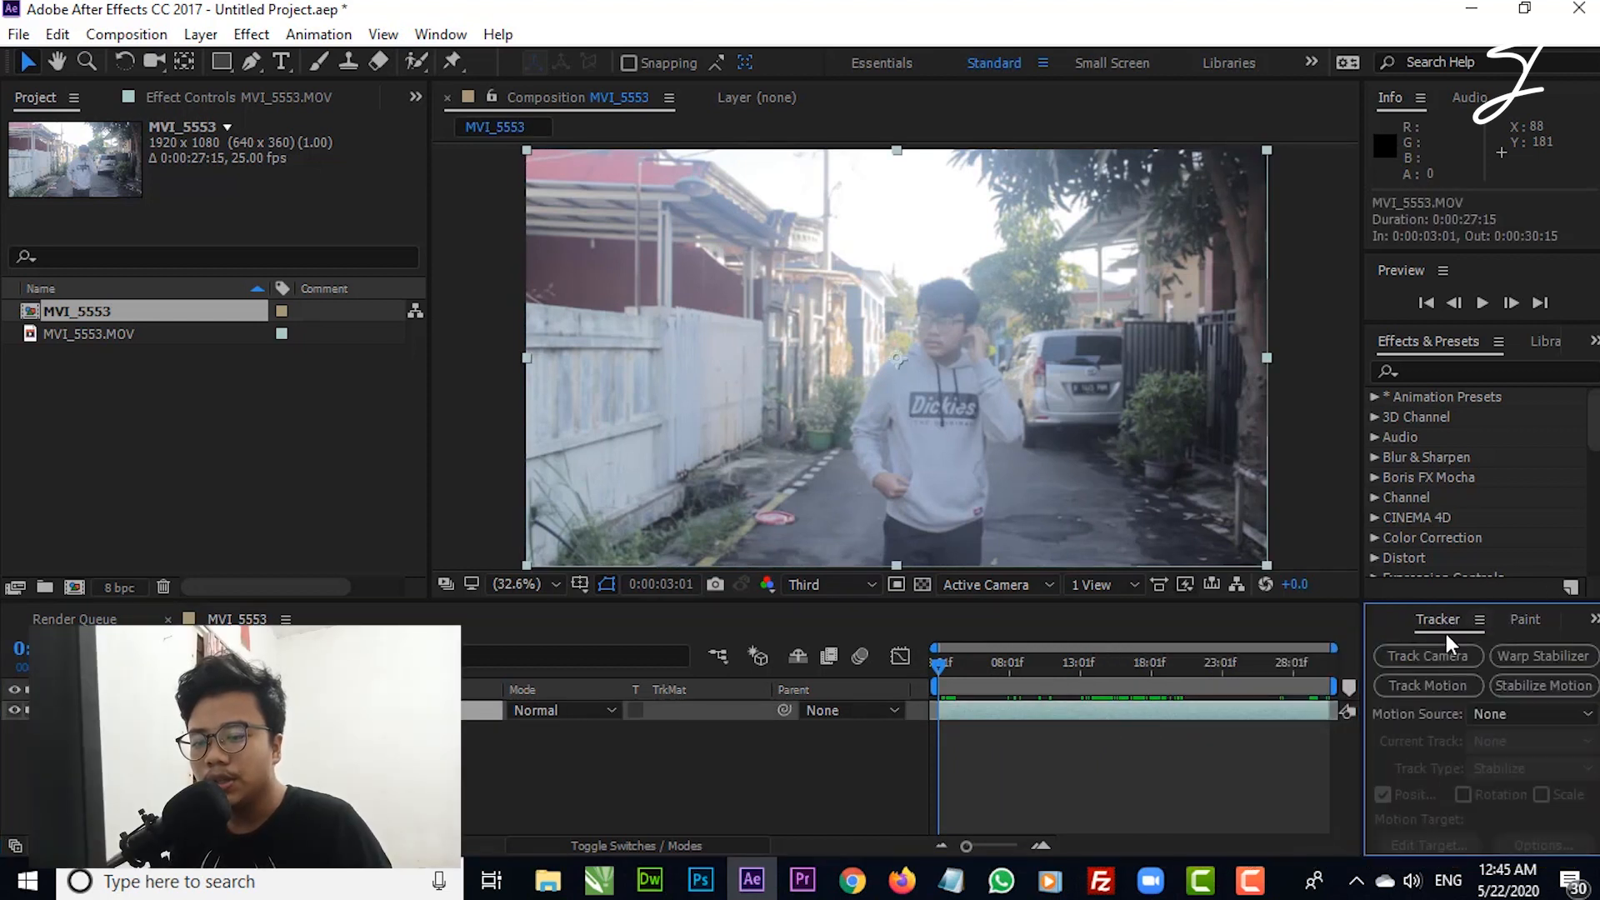
click(1413, 655)
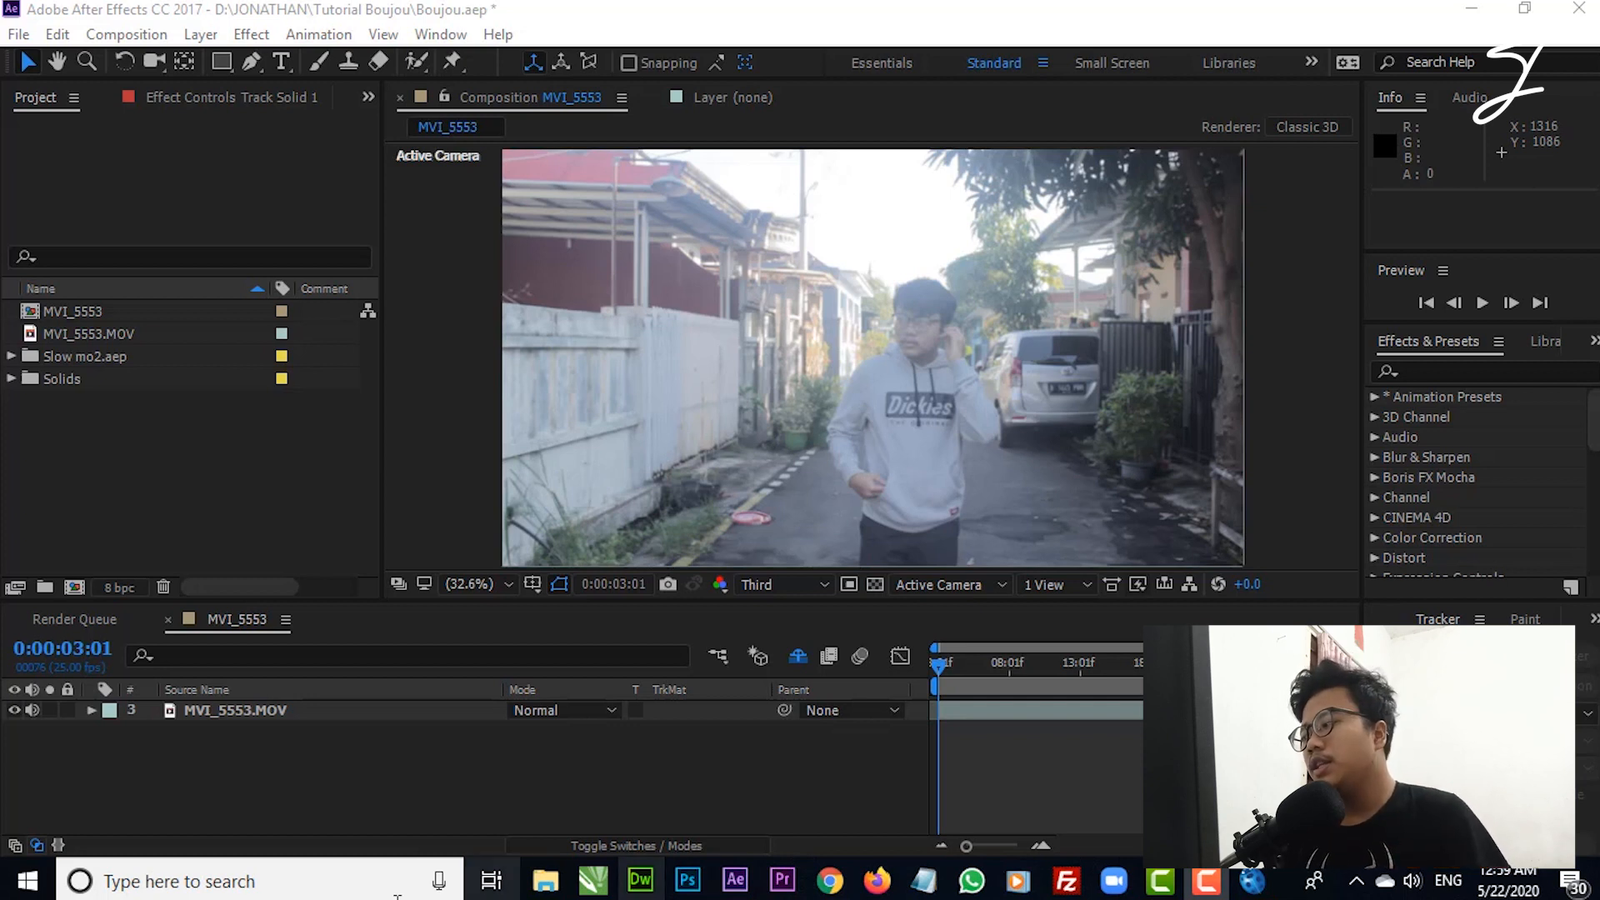
Step: Add the MVI_5553 composition to the render queue and set its output format to JPEG Sequence
click(317, 712)
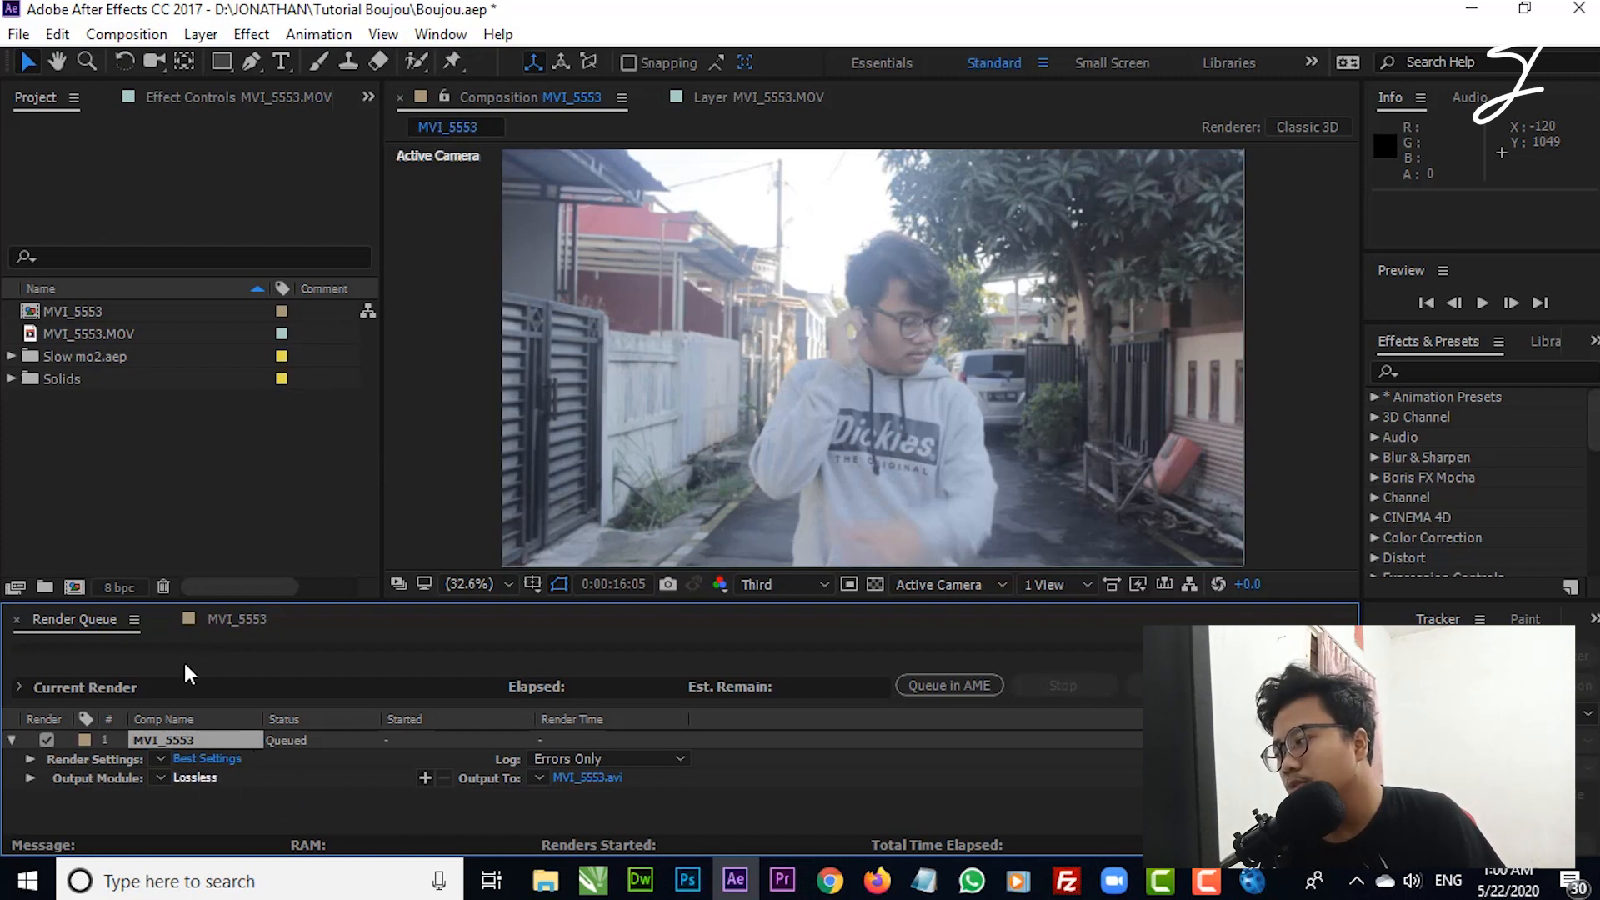
click(212, 780)
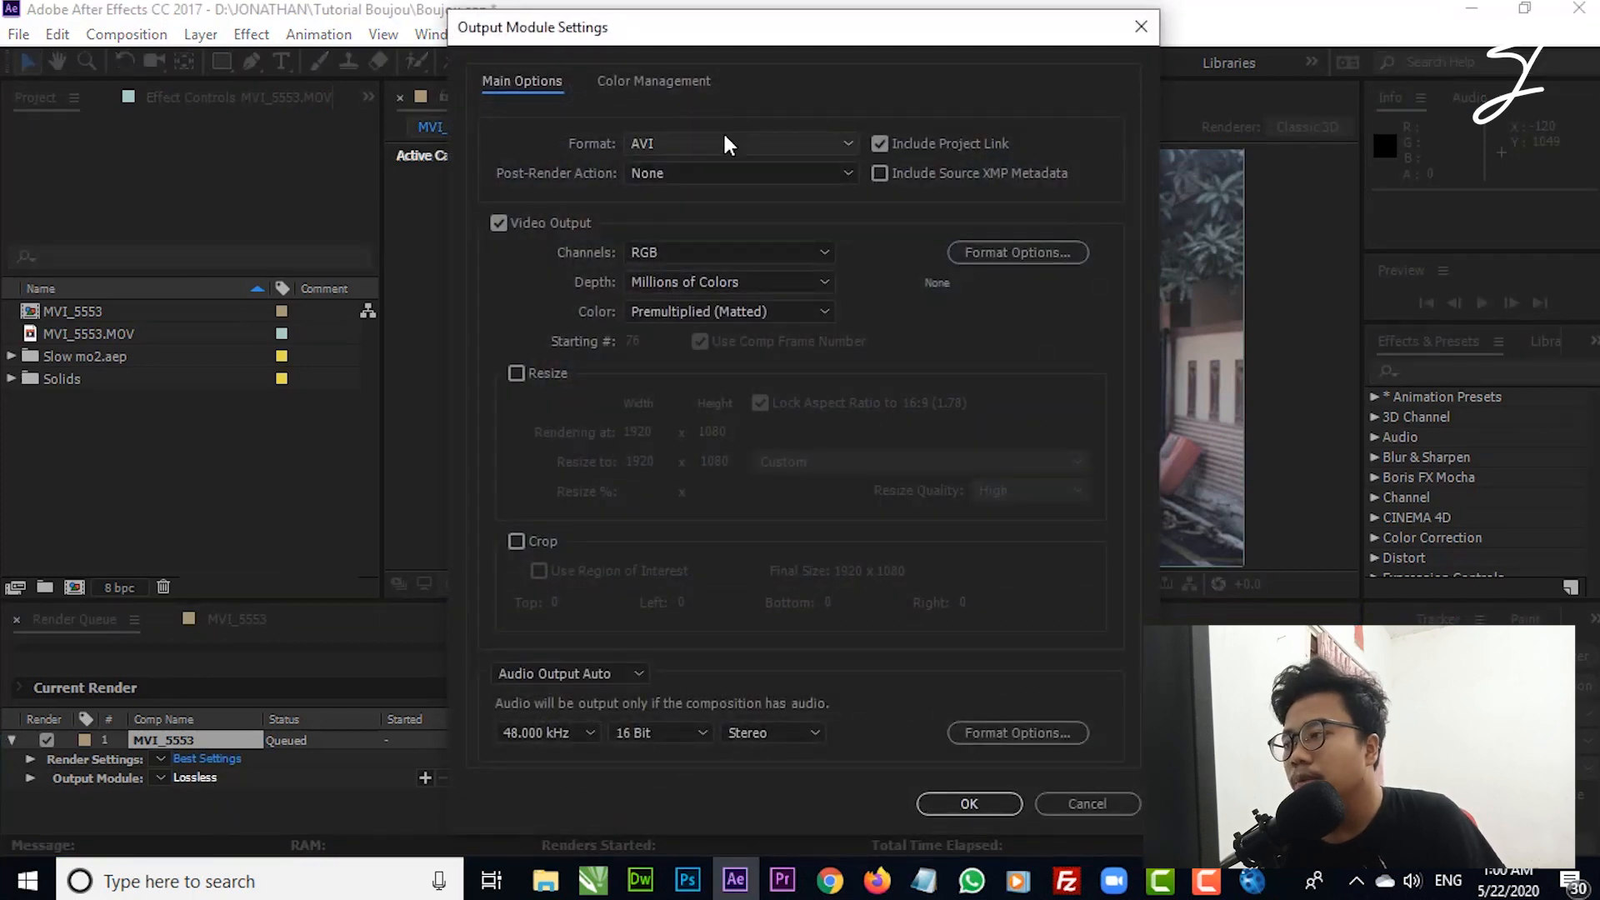
click(725, 143)
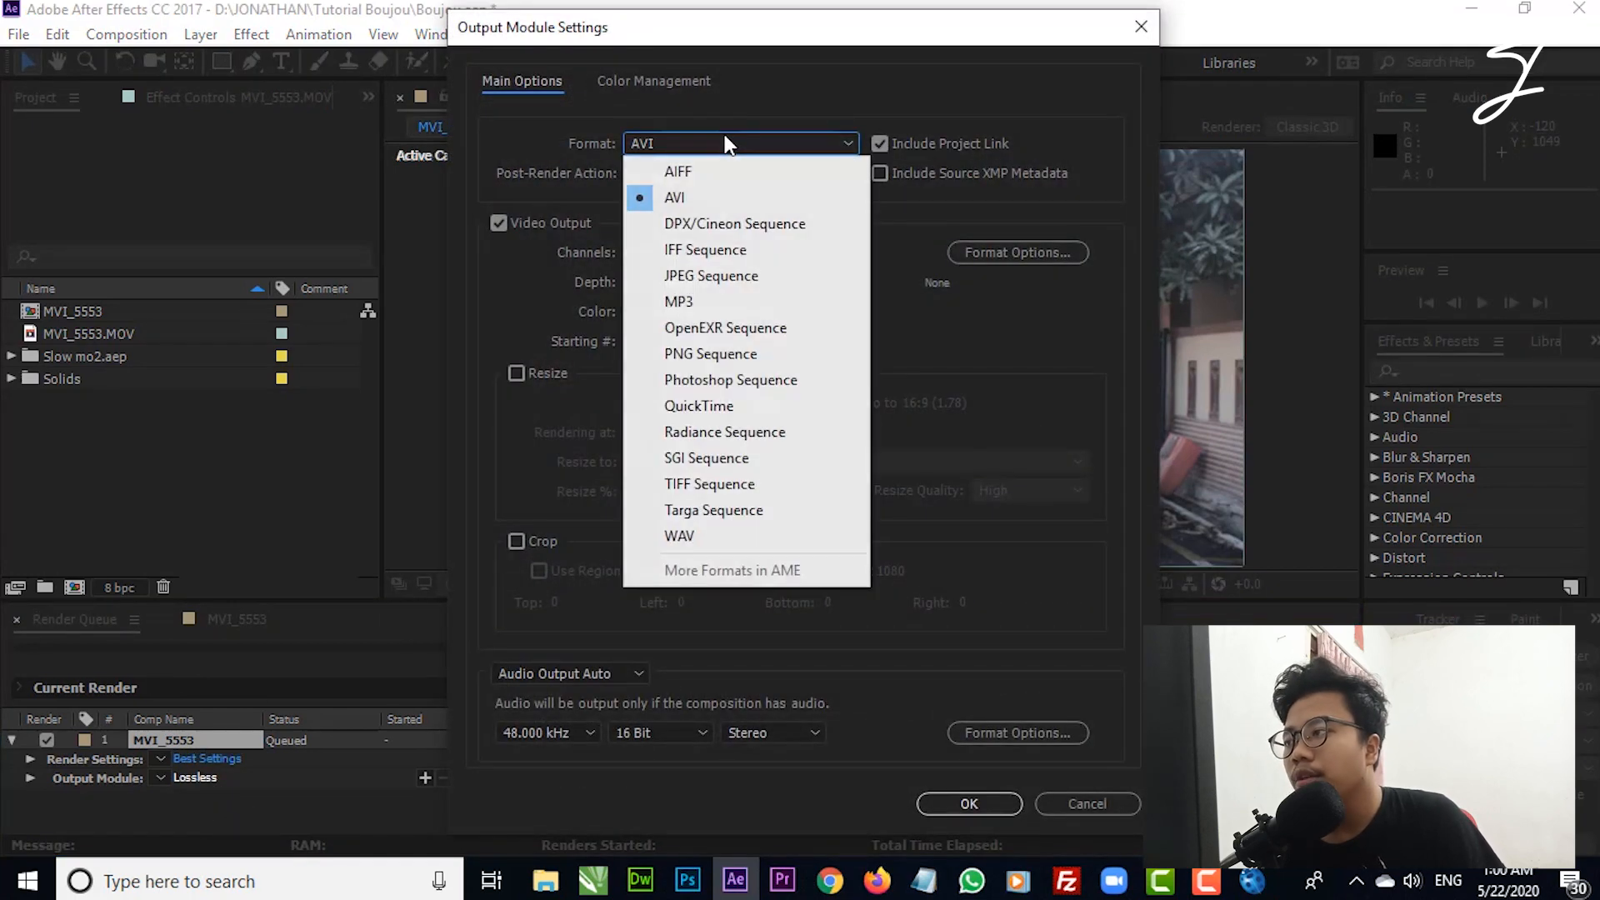
click(755, 281)
click(958, 803)
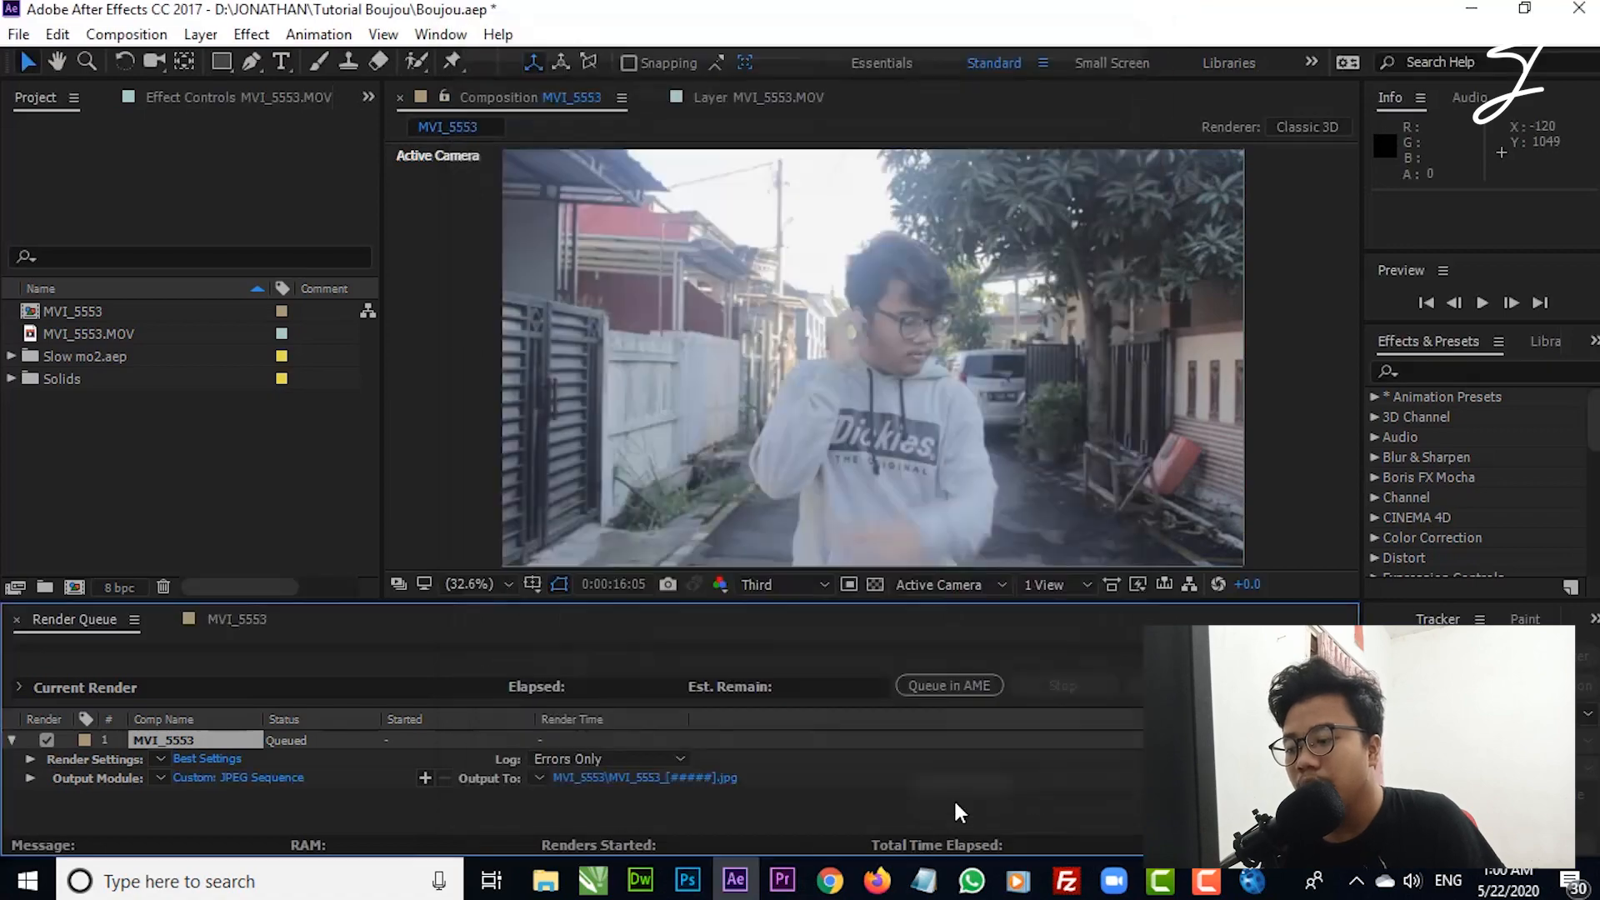
Step: Set the render output to MVI_5553_[#####].jpg in the Tutorial Boujou folder, saved in the subfolder MVI_5553
click(709, 777)
click(220, 105)
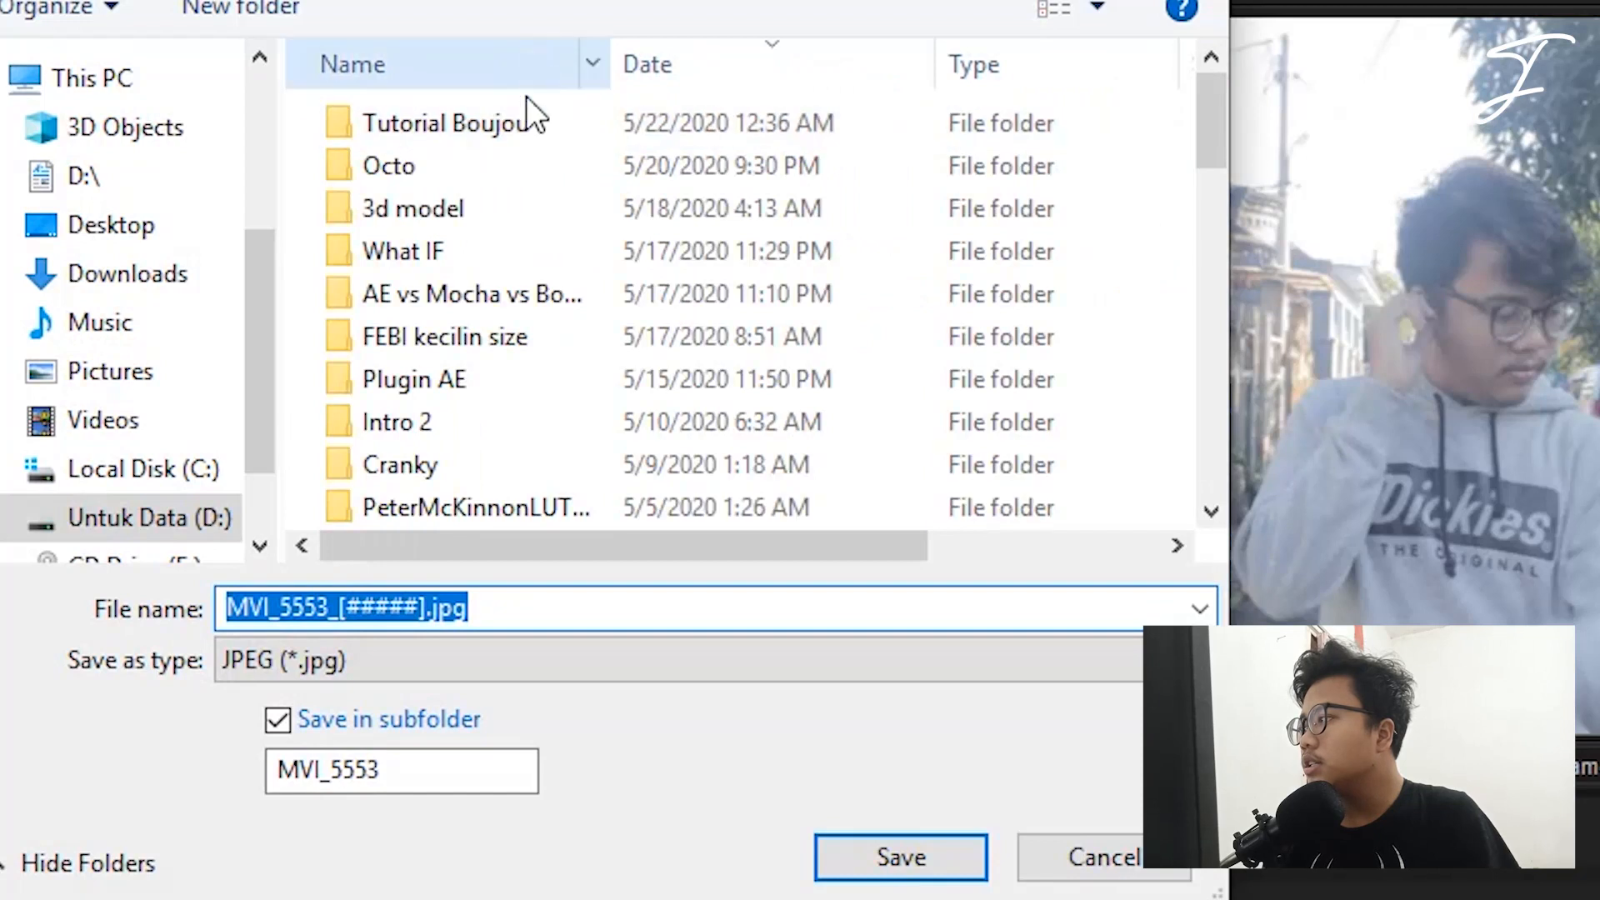
double_click(528, 122)
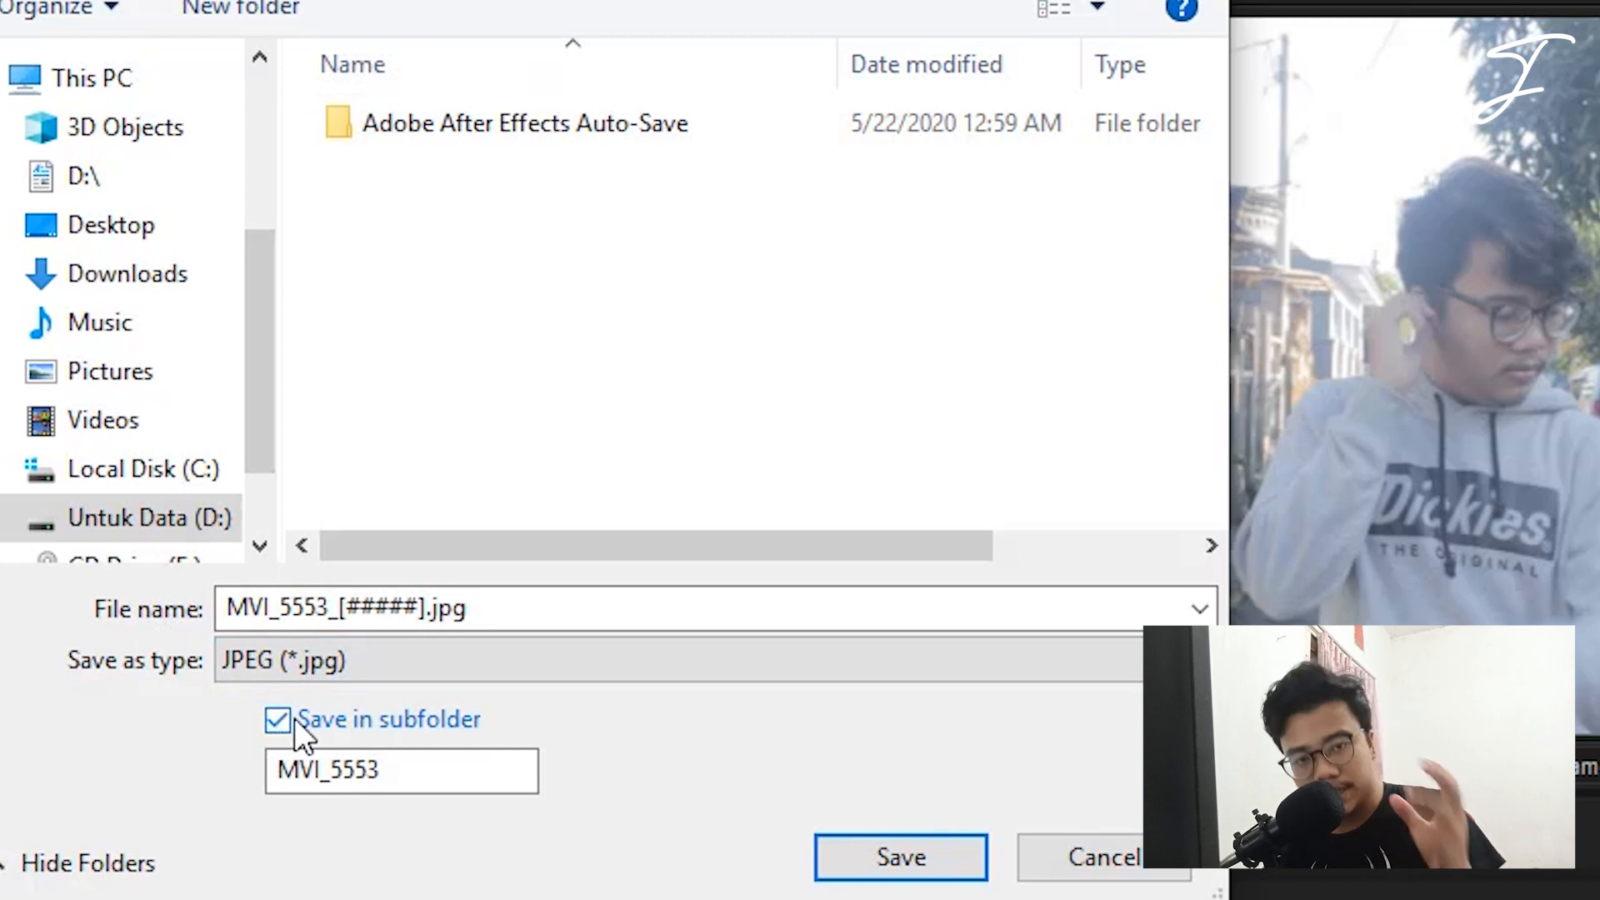
click(884, 841)
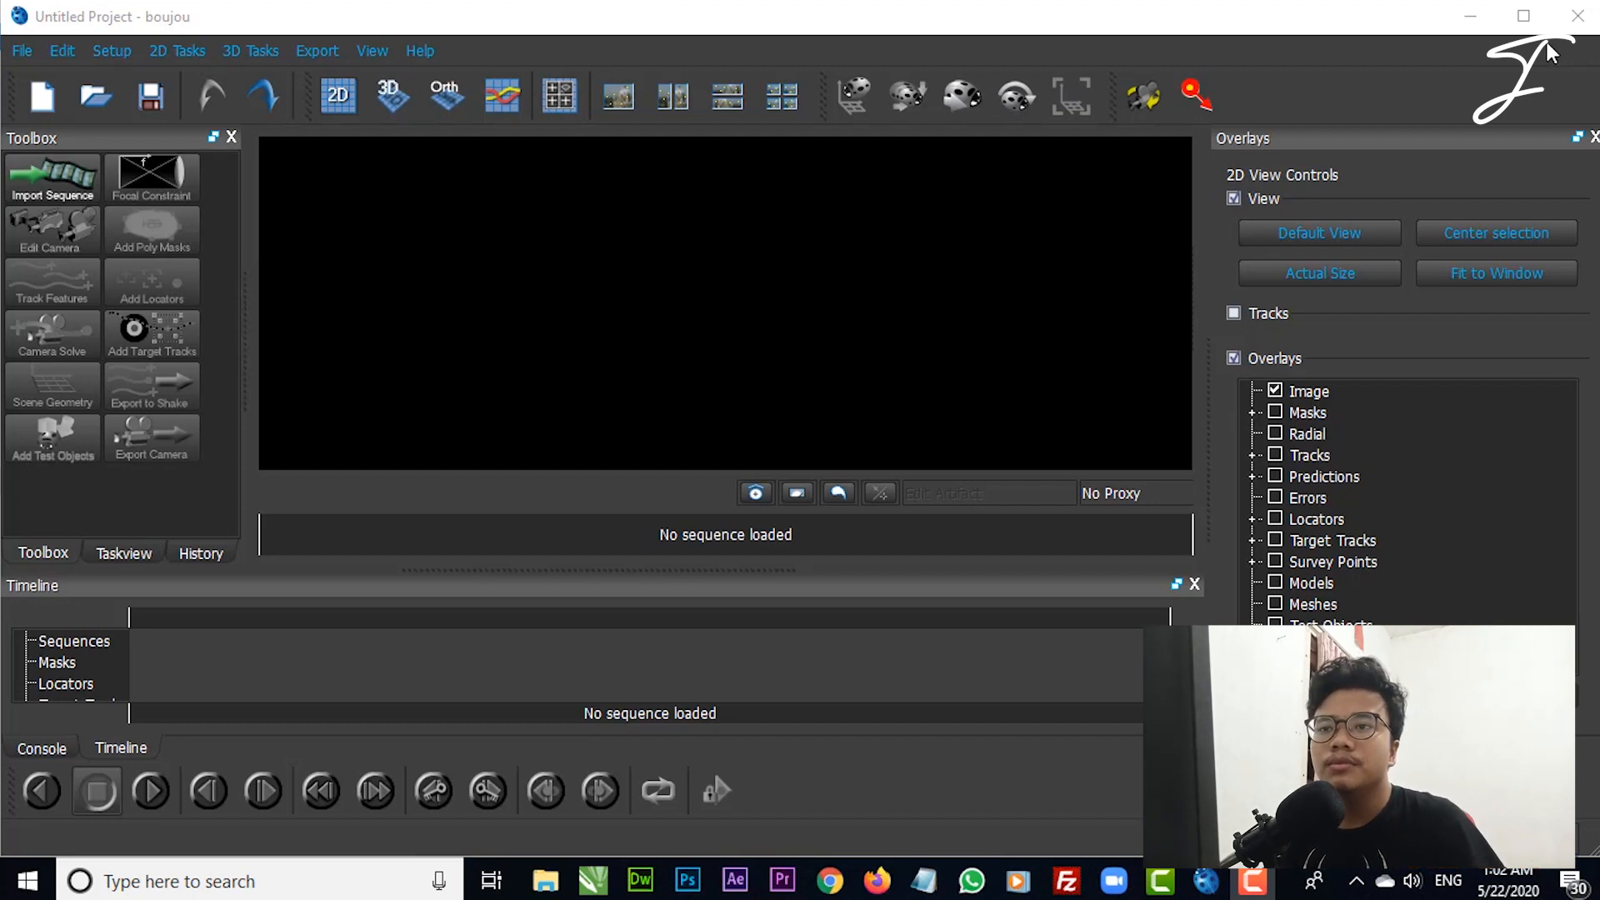
Step: Switch to boujou and load the image sequence starting at MVI_5553_00076.jpg from the Tutorial Boujou/MVI_5553 folder on drive D
click(1524, 16)
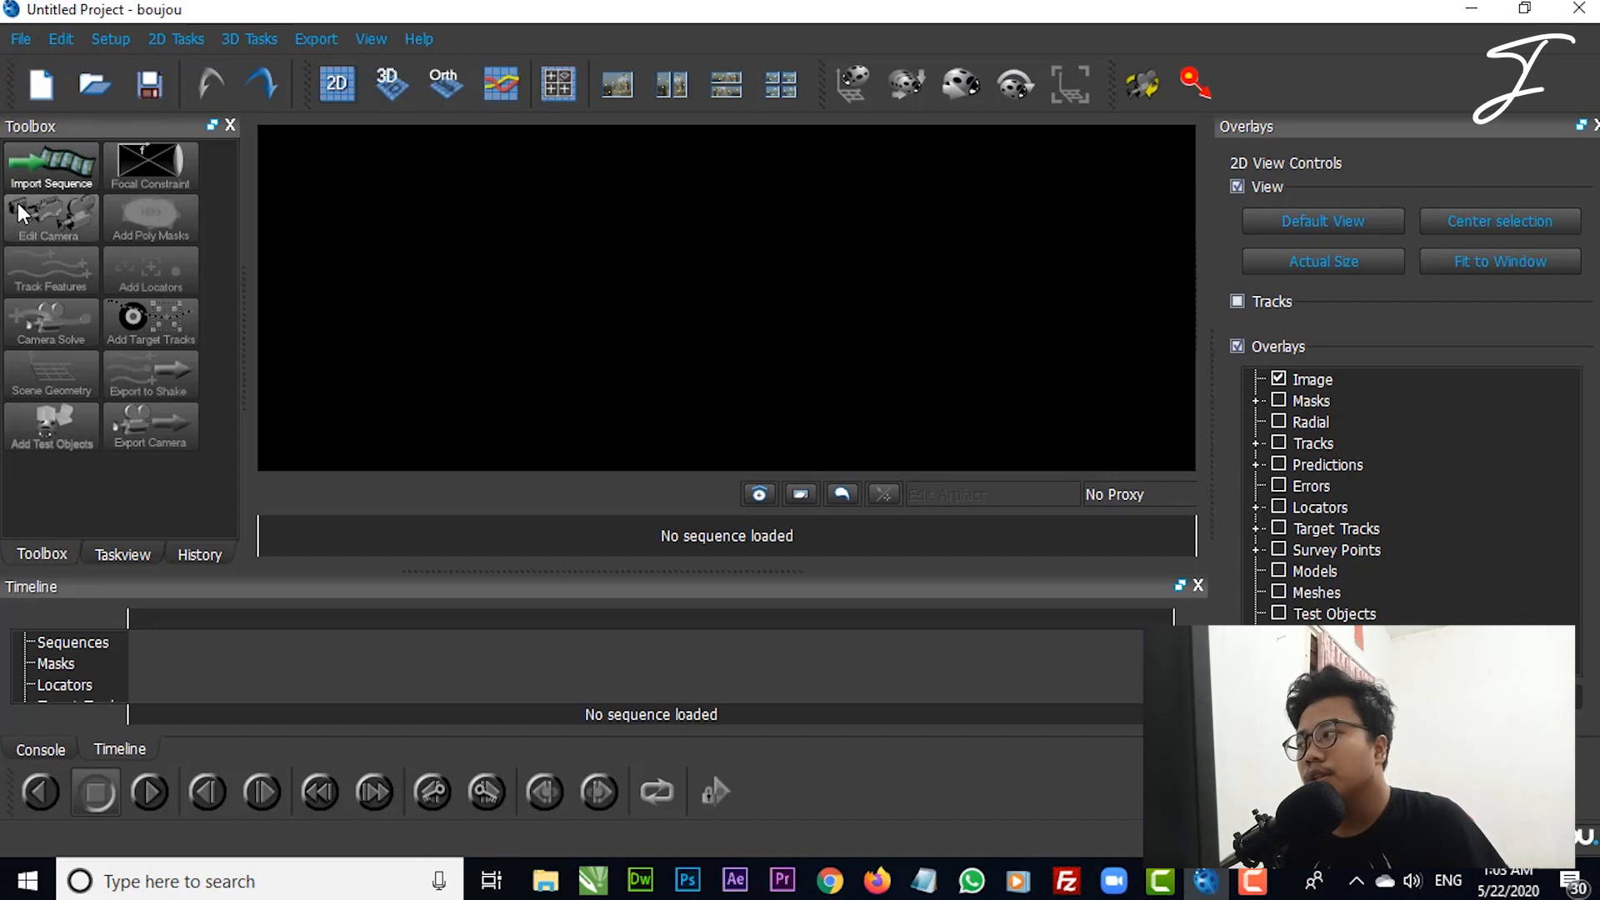
click(59, 180)
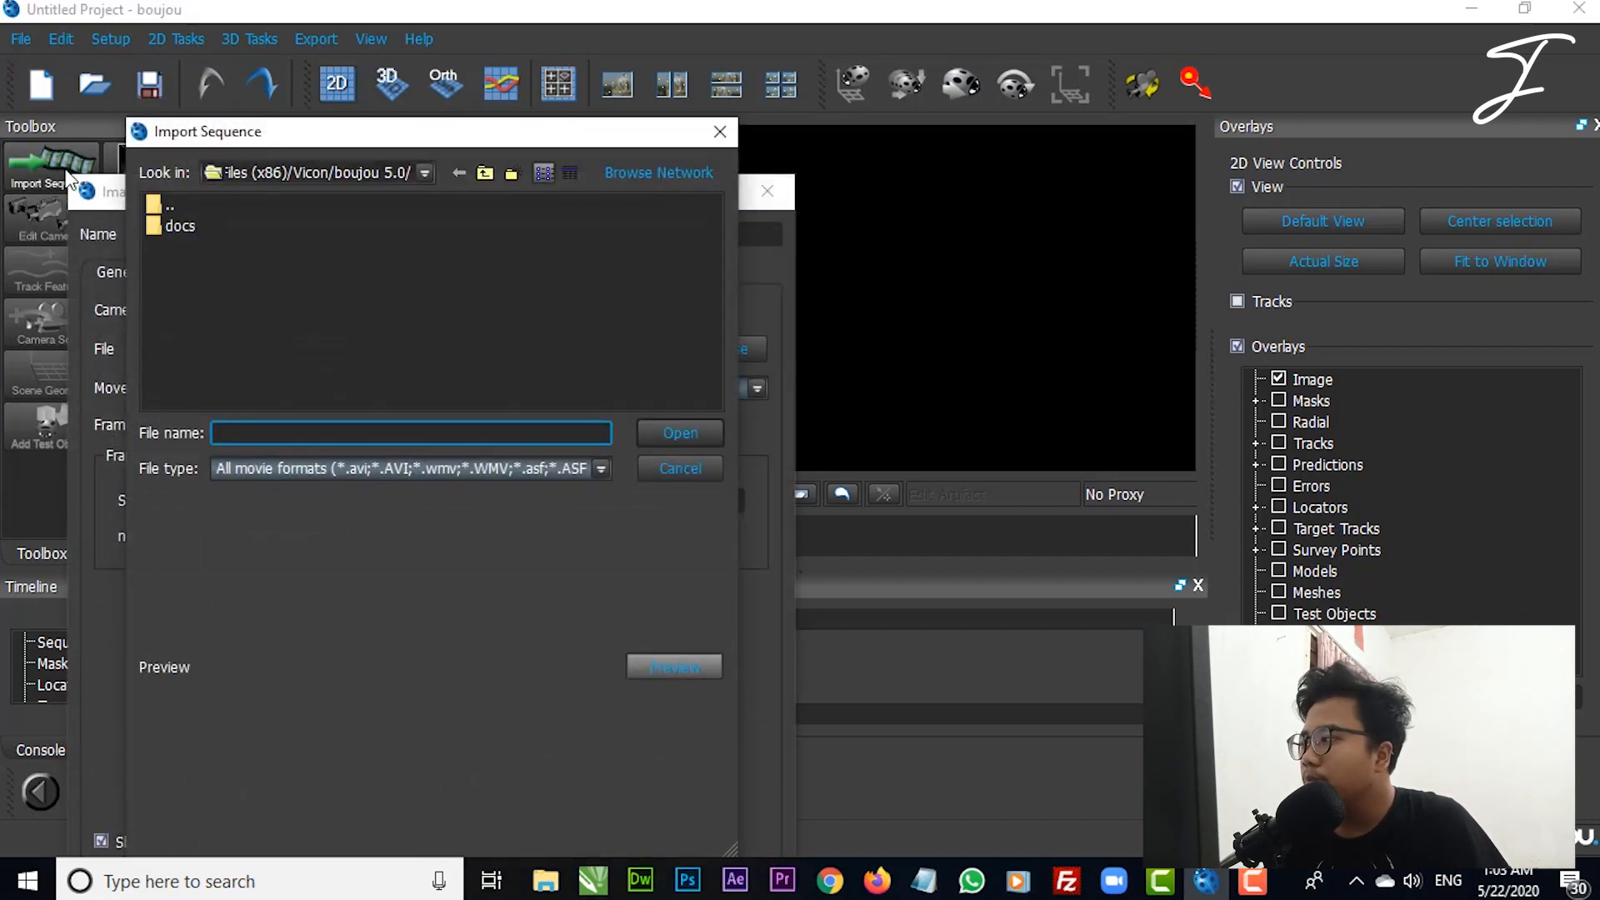
click(425, 173)
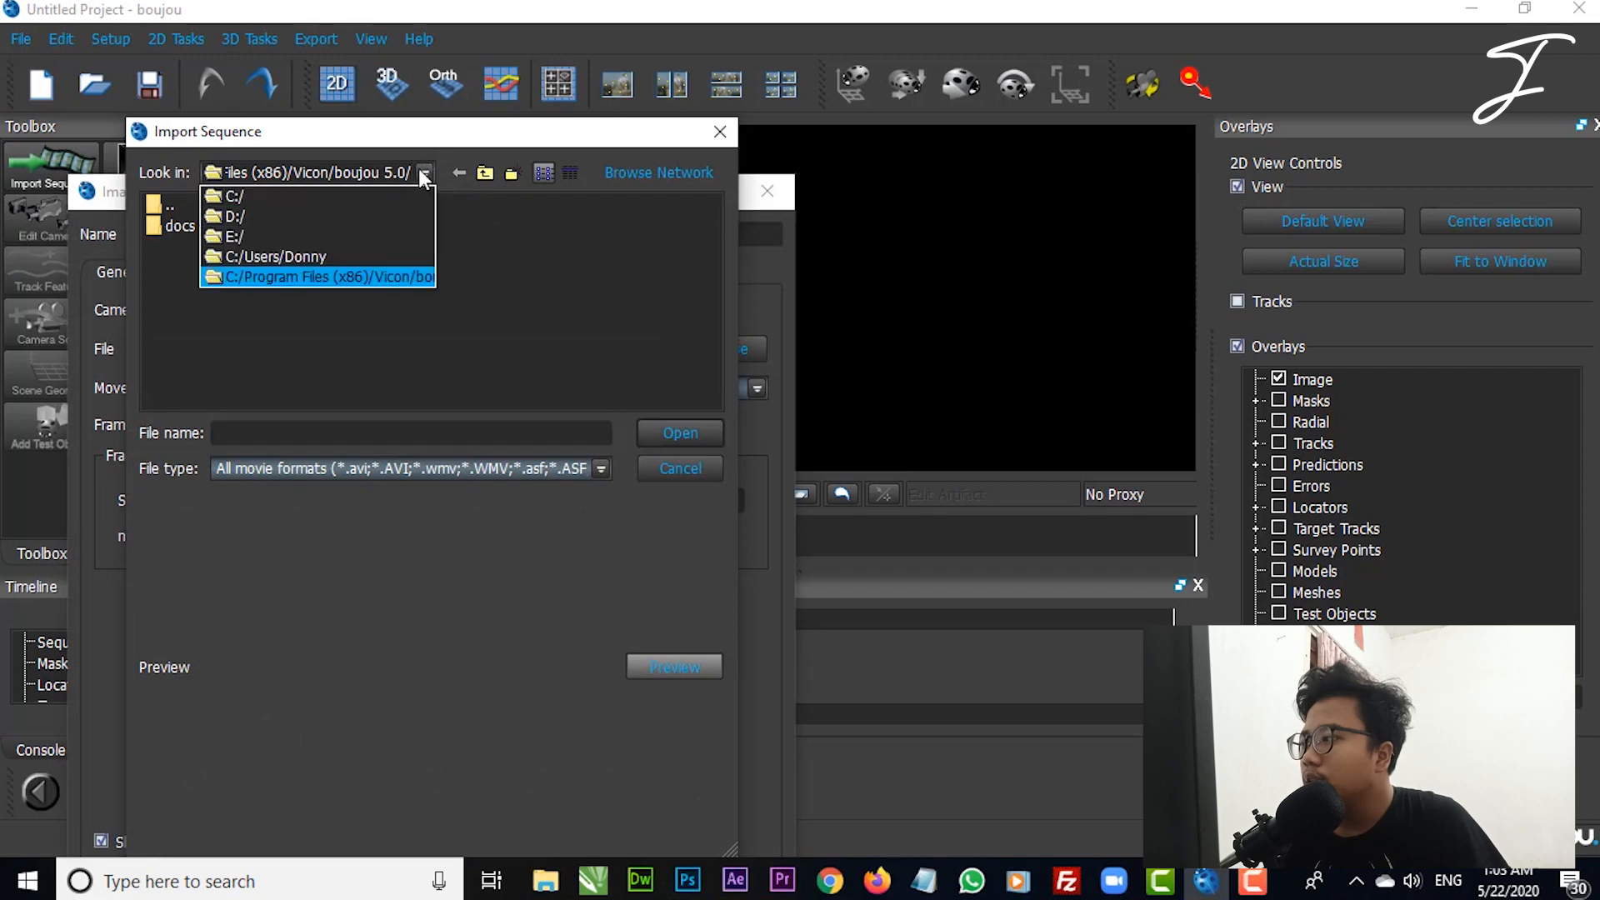
click(348, 218)
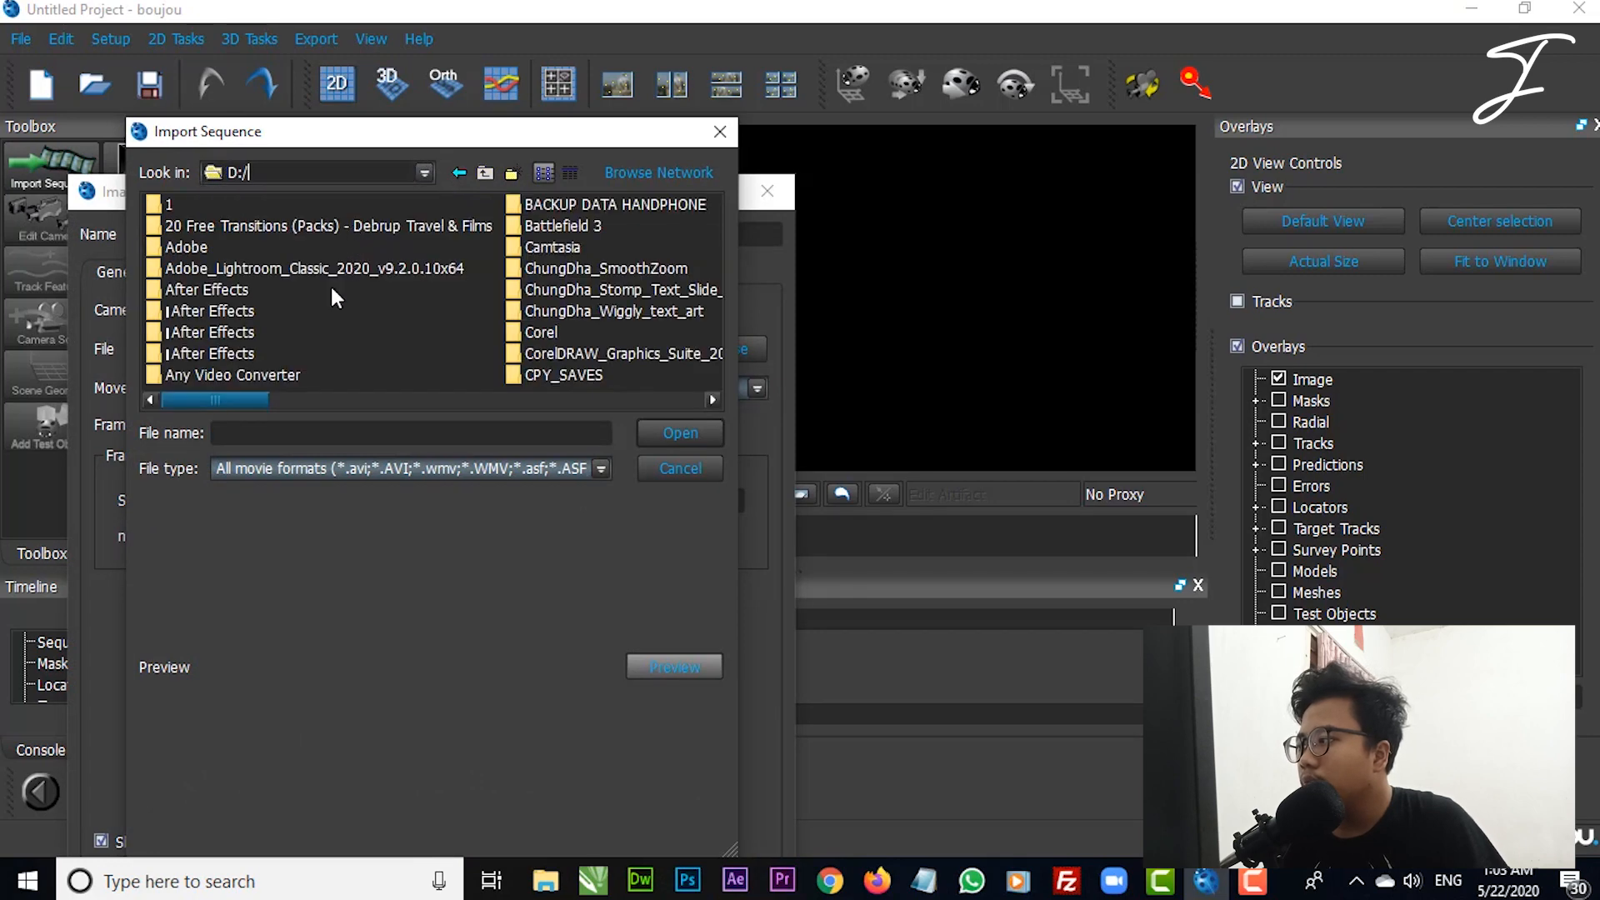
drag(248, 400, 421, 390)
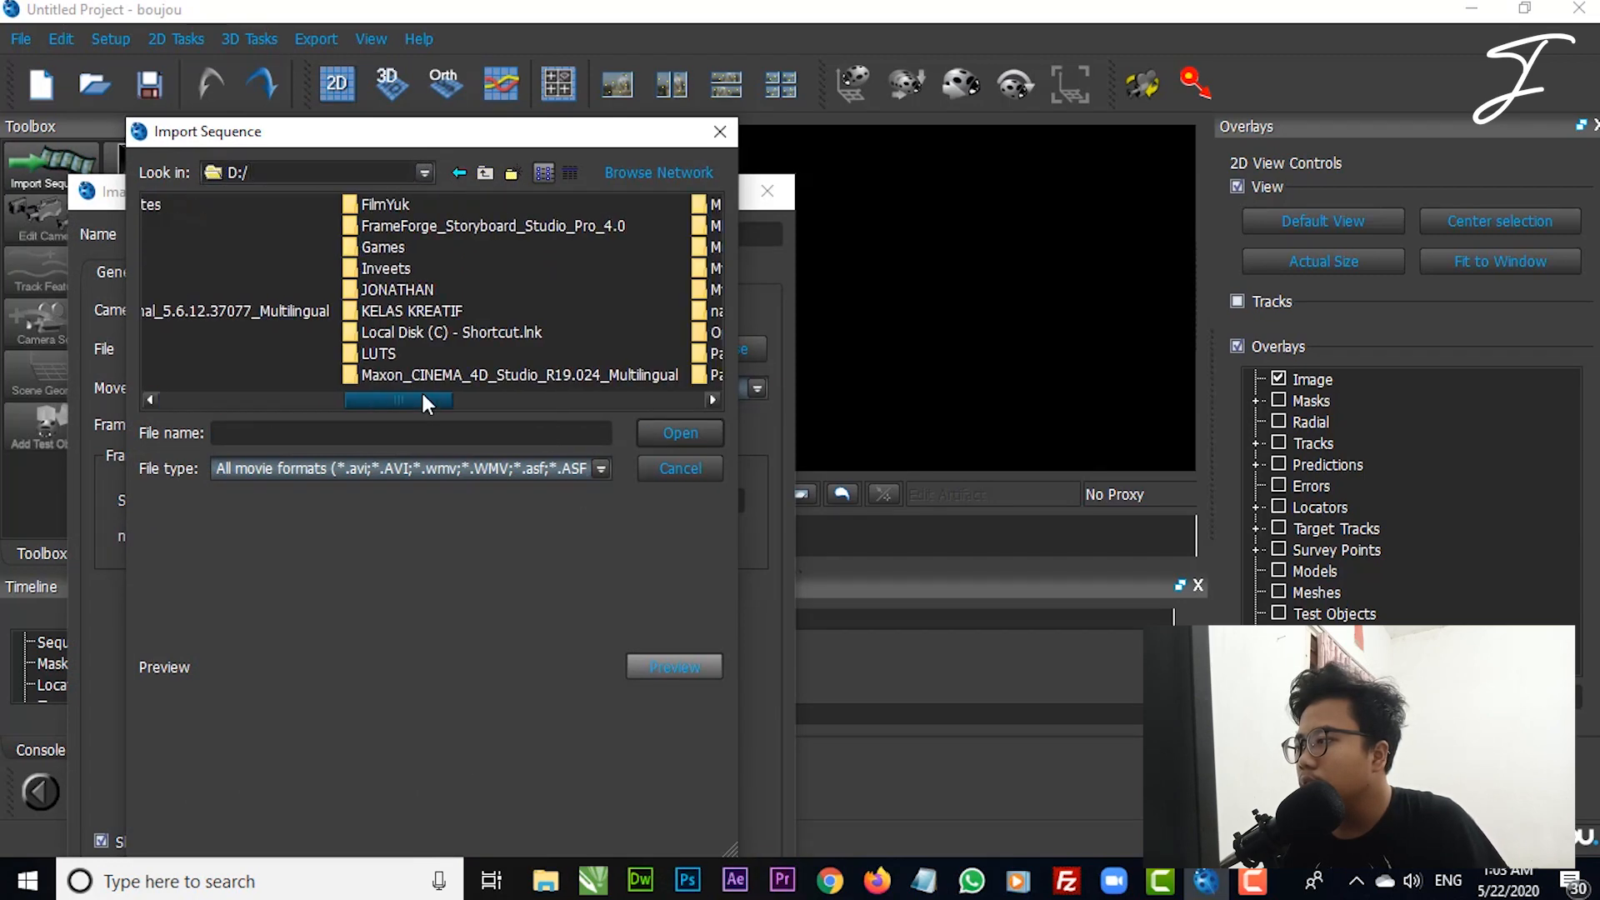
double_click(415, 293)
drag(274, 399, 451, 396)
double_click(537, 204)
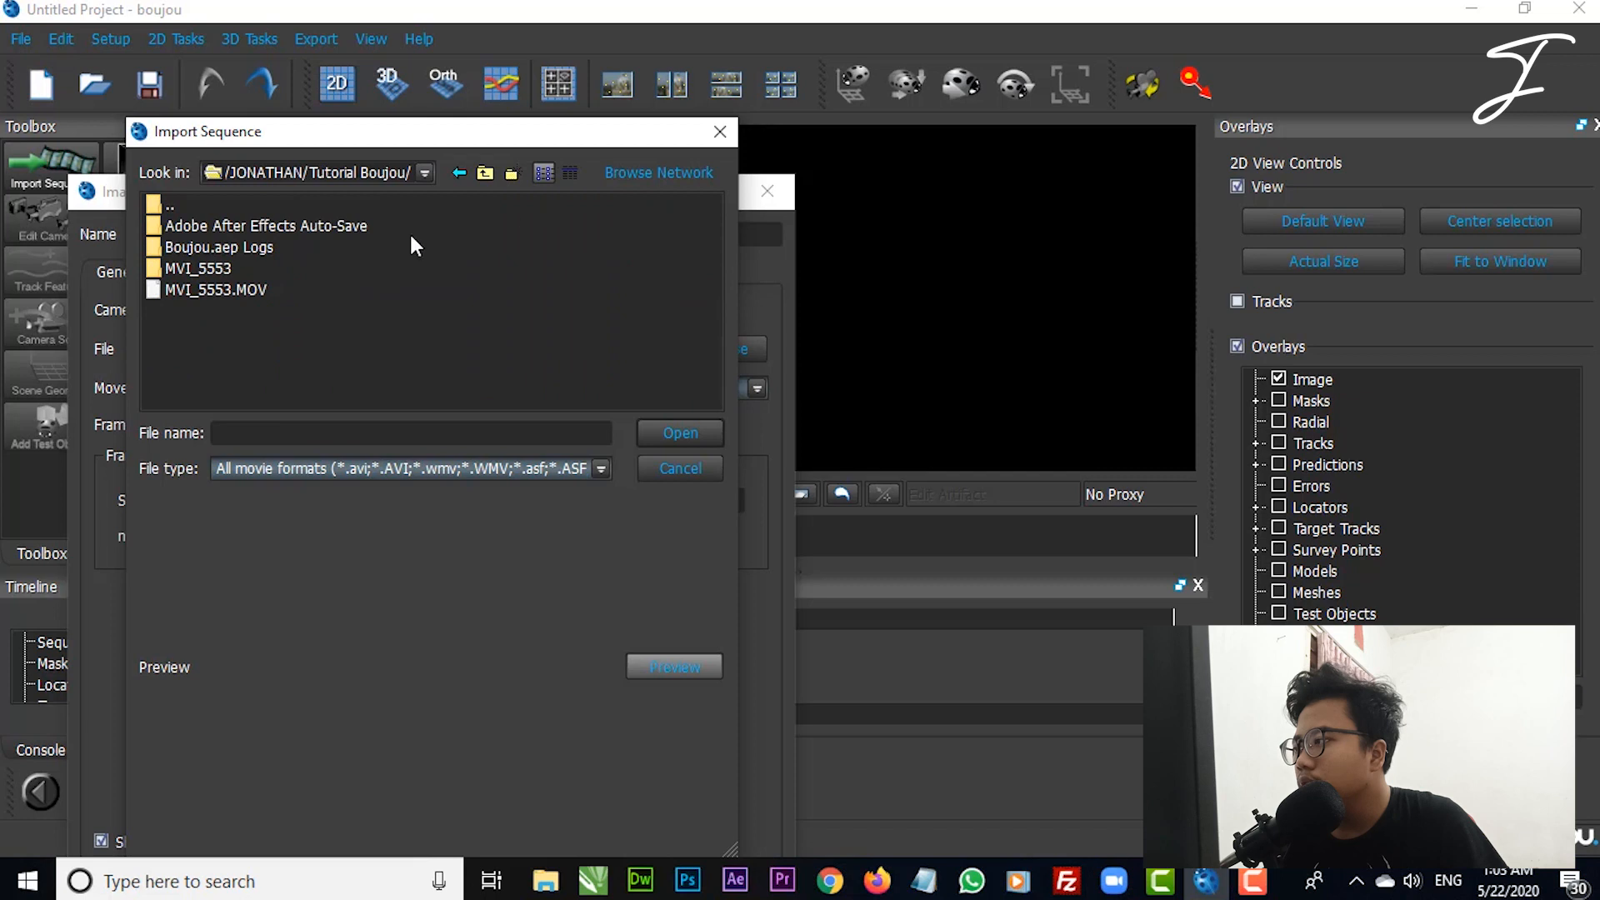
double_click(220, 268)
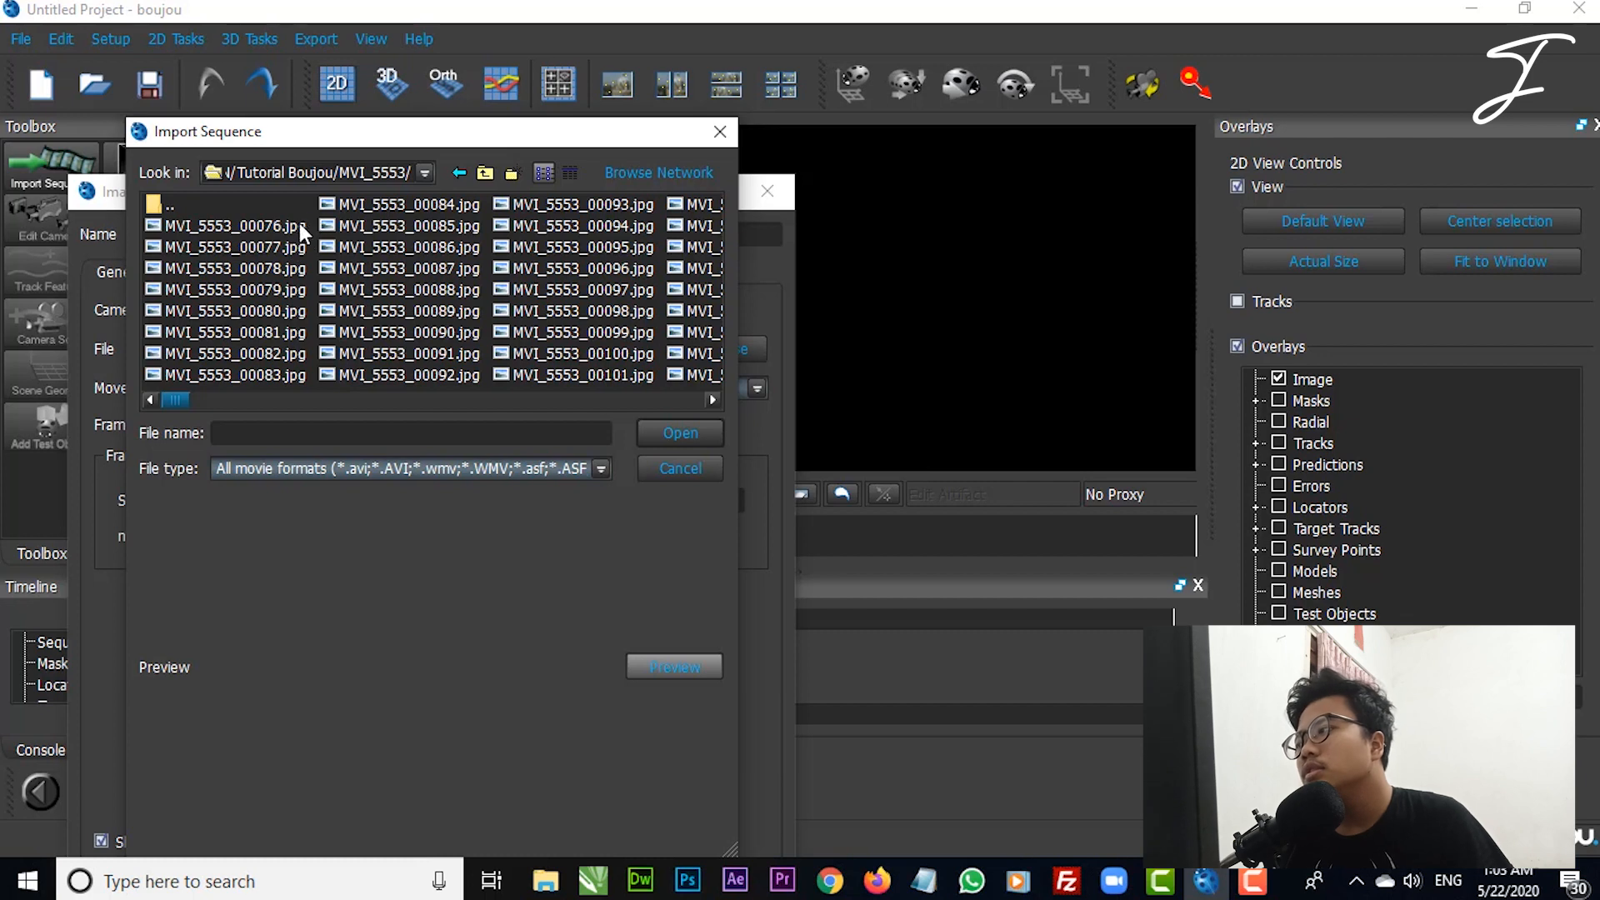
click(216, 225)
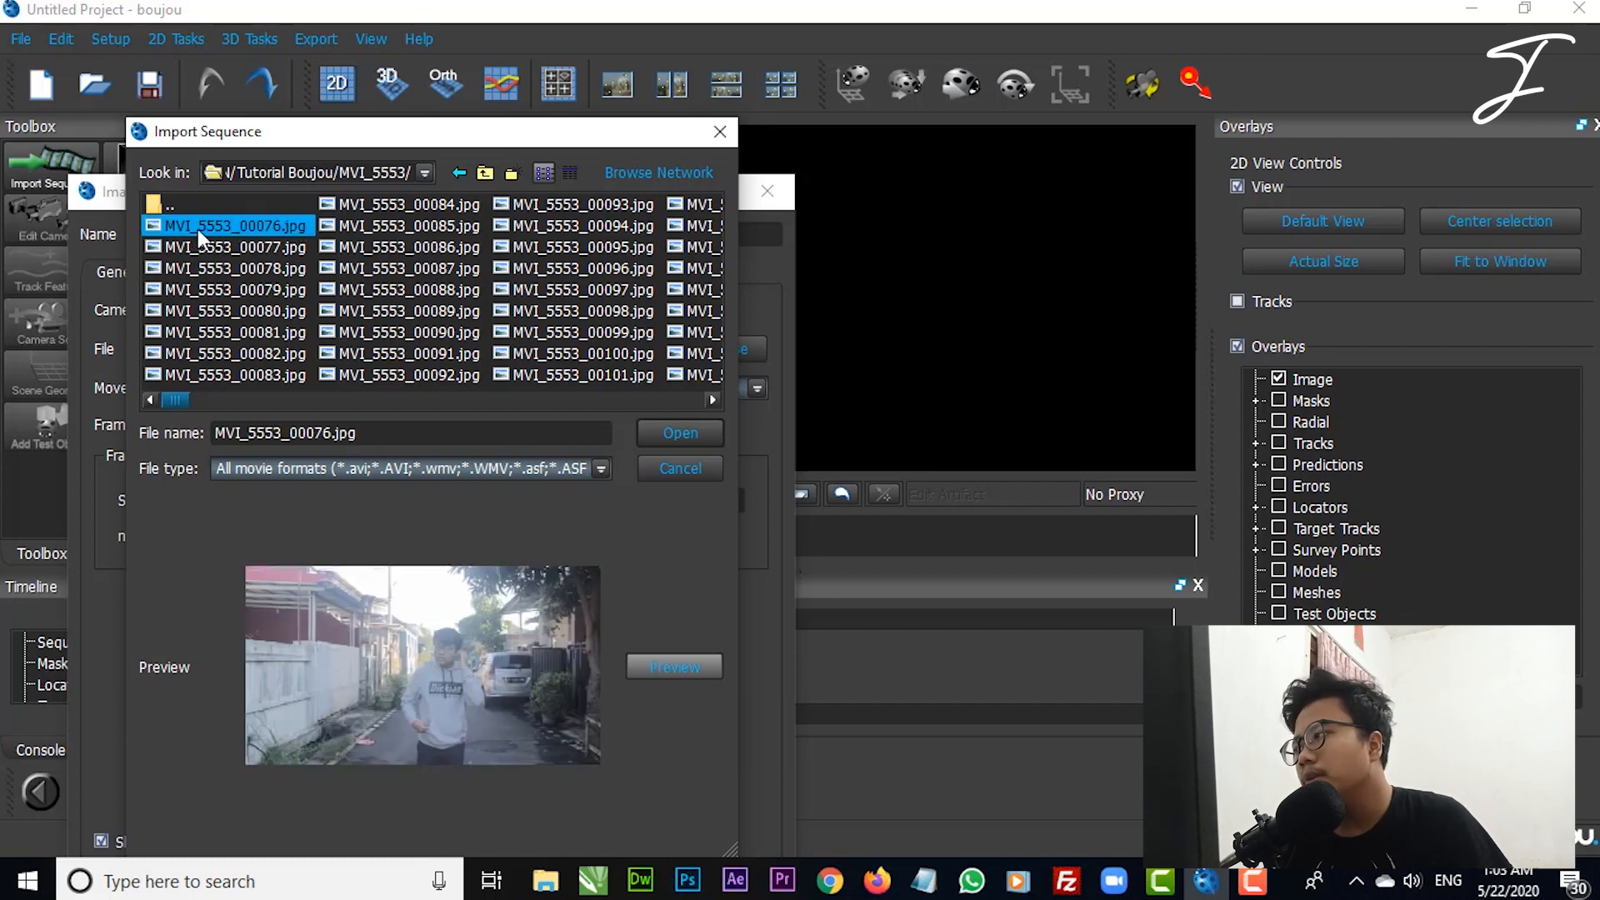
click(653, 431)
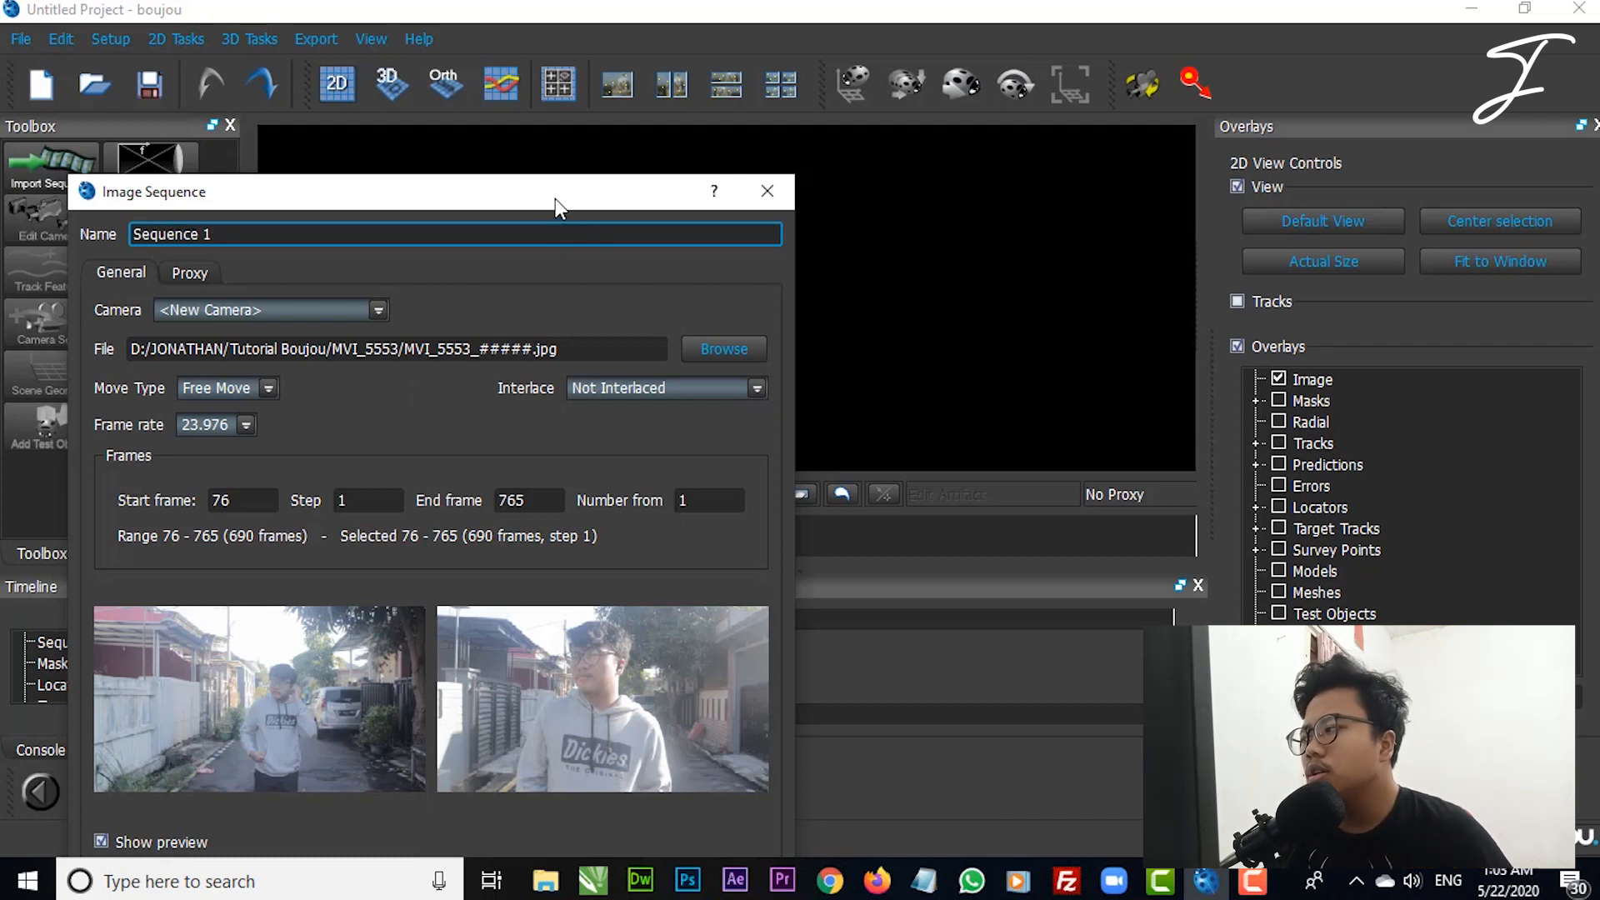
Step: Set the sequence's frame rate to 25, keep the Free Move type, and finish the import
drag(555, 198, 597, 148)
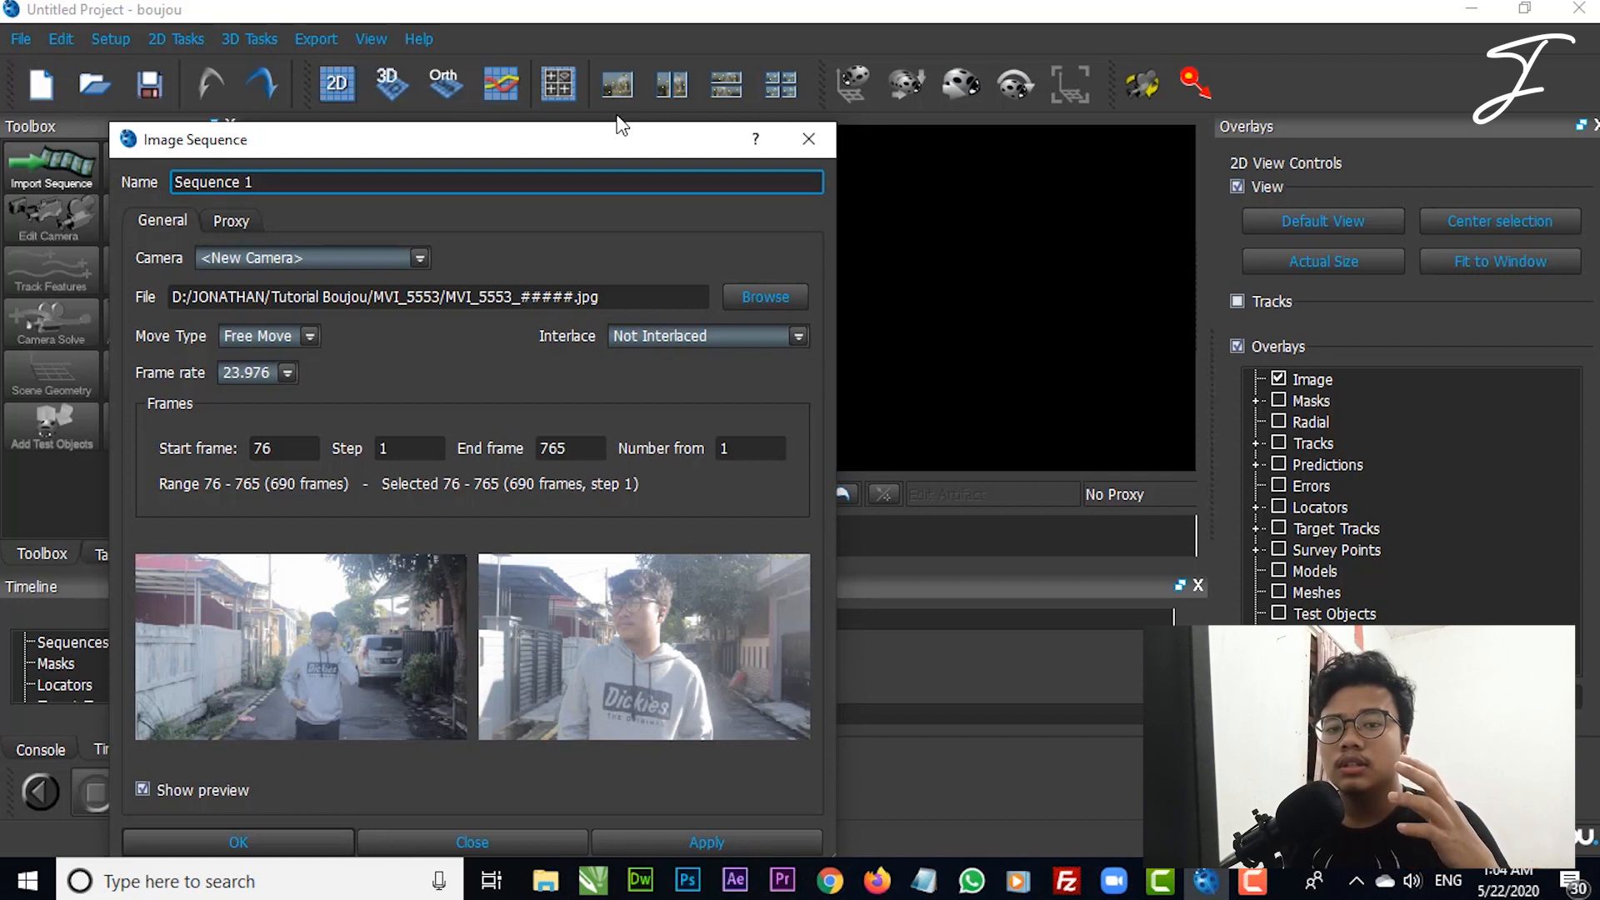
click(287, 374)
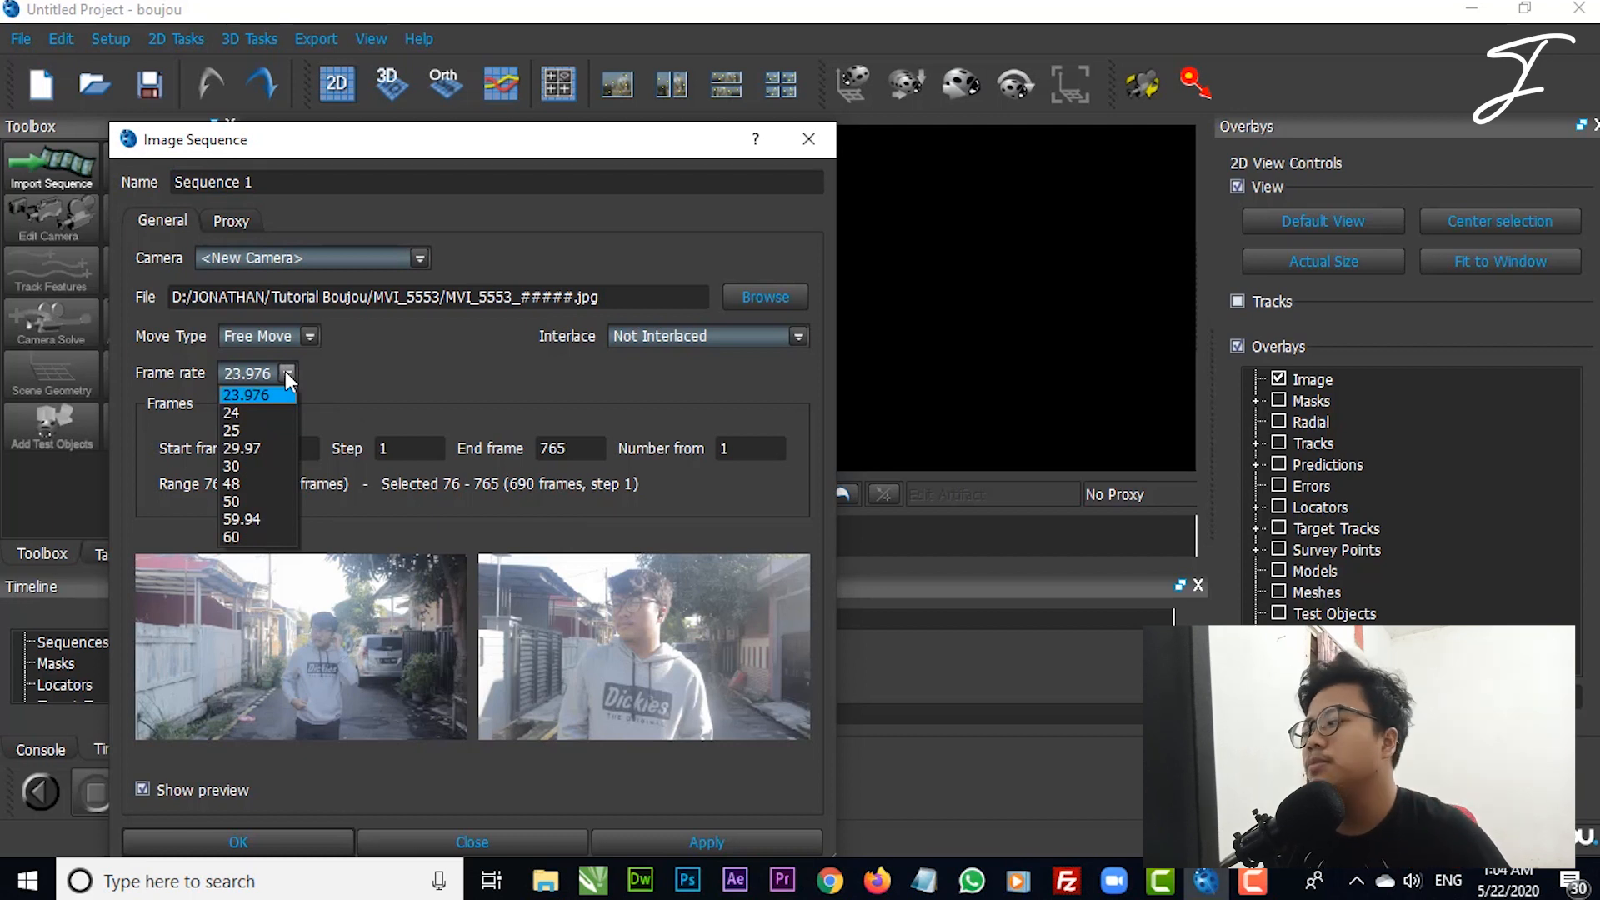
click(257, 431)
drag(483, 145, 517, 91)
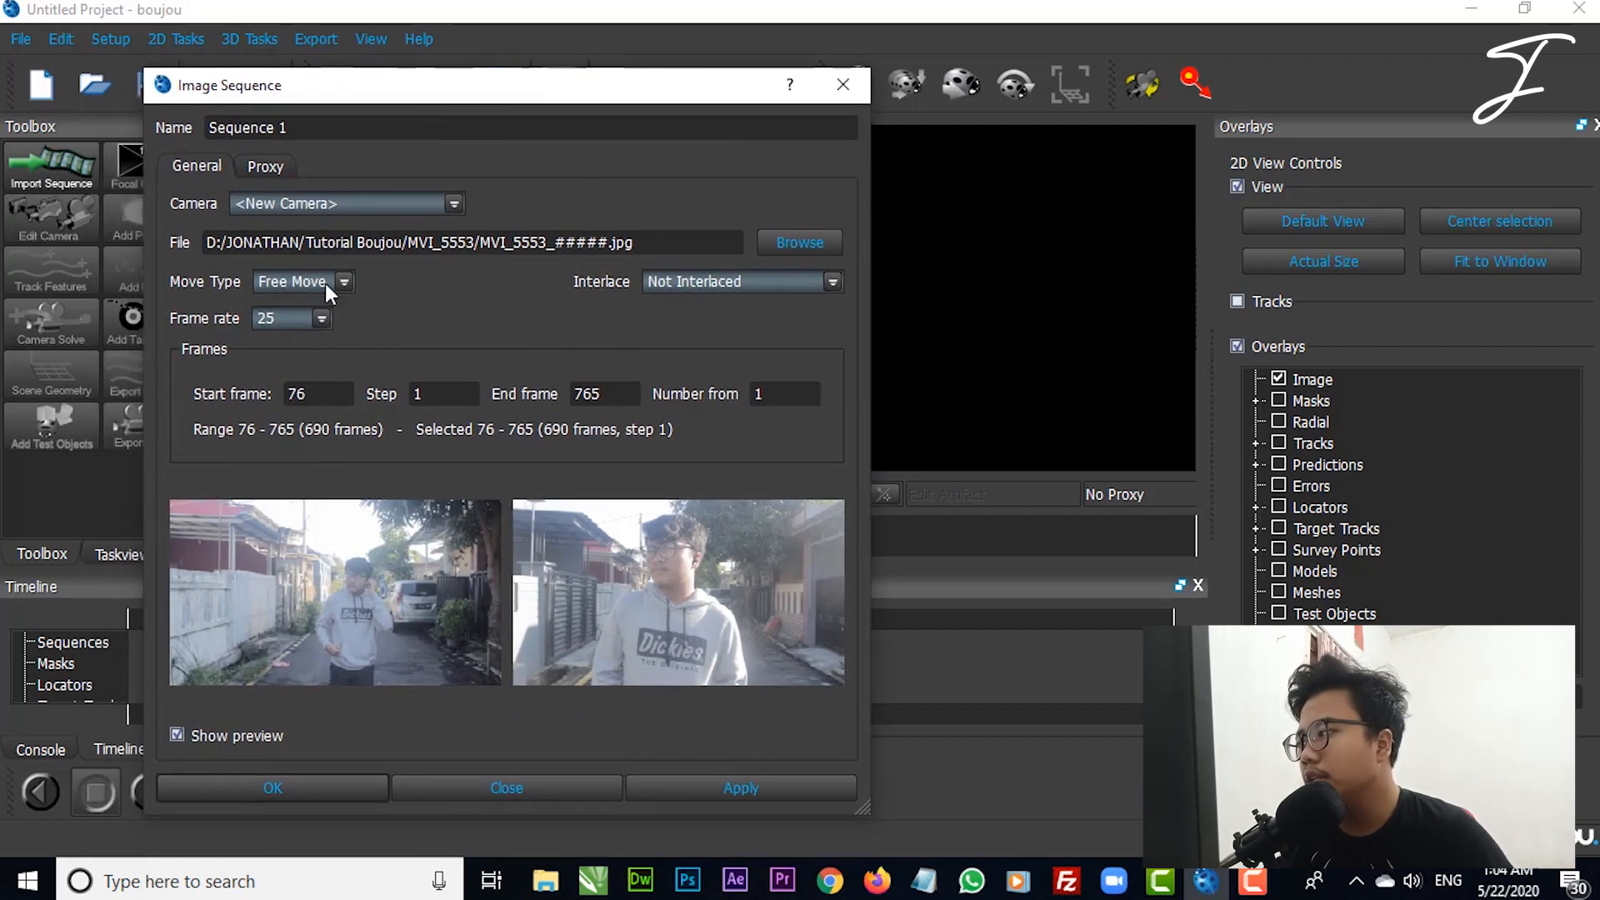
click(317, 312)
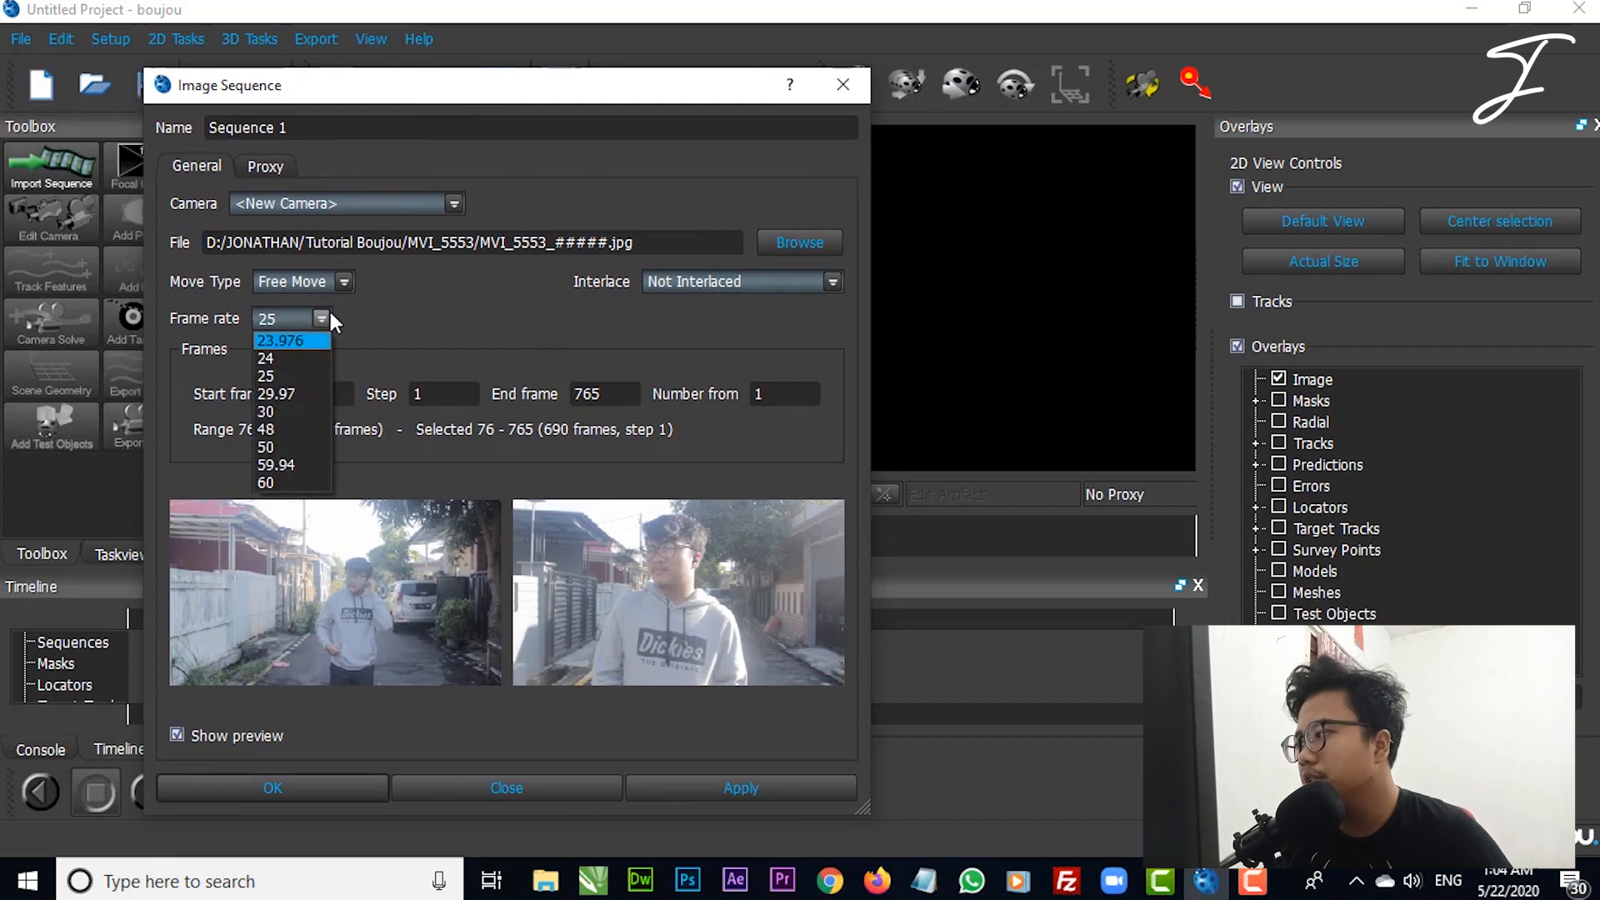
click(293, 380)
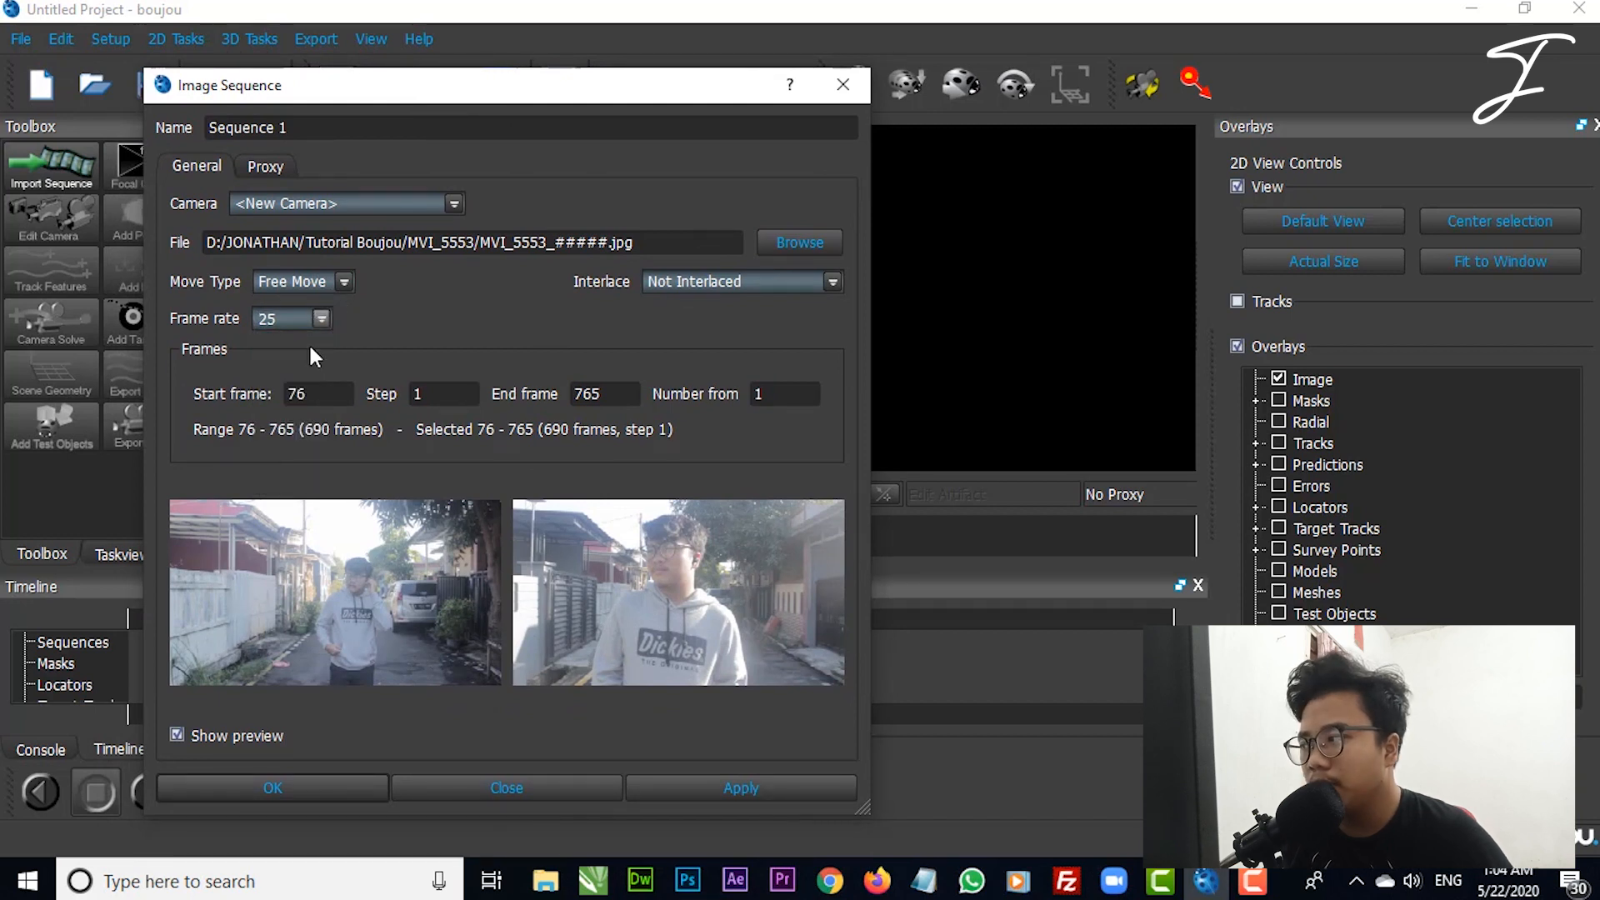
click(342, 280)
click(450, 300)
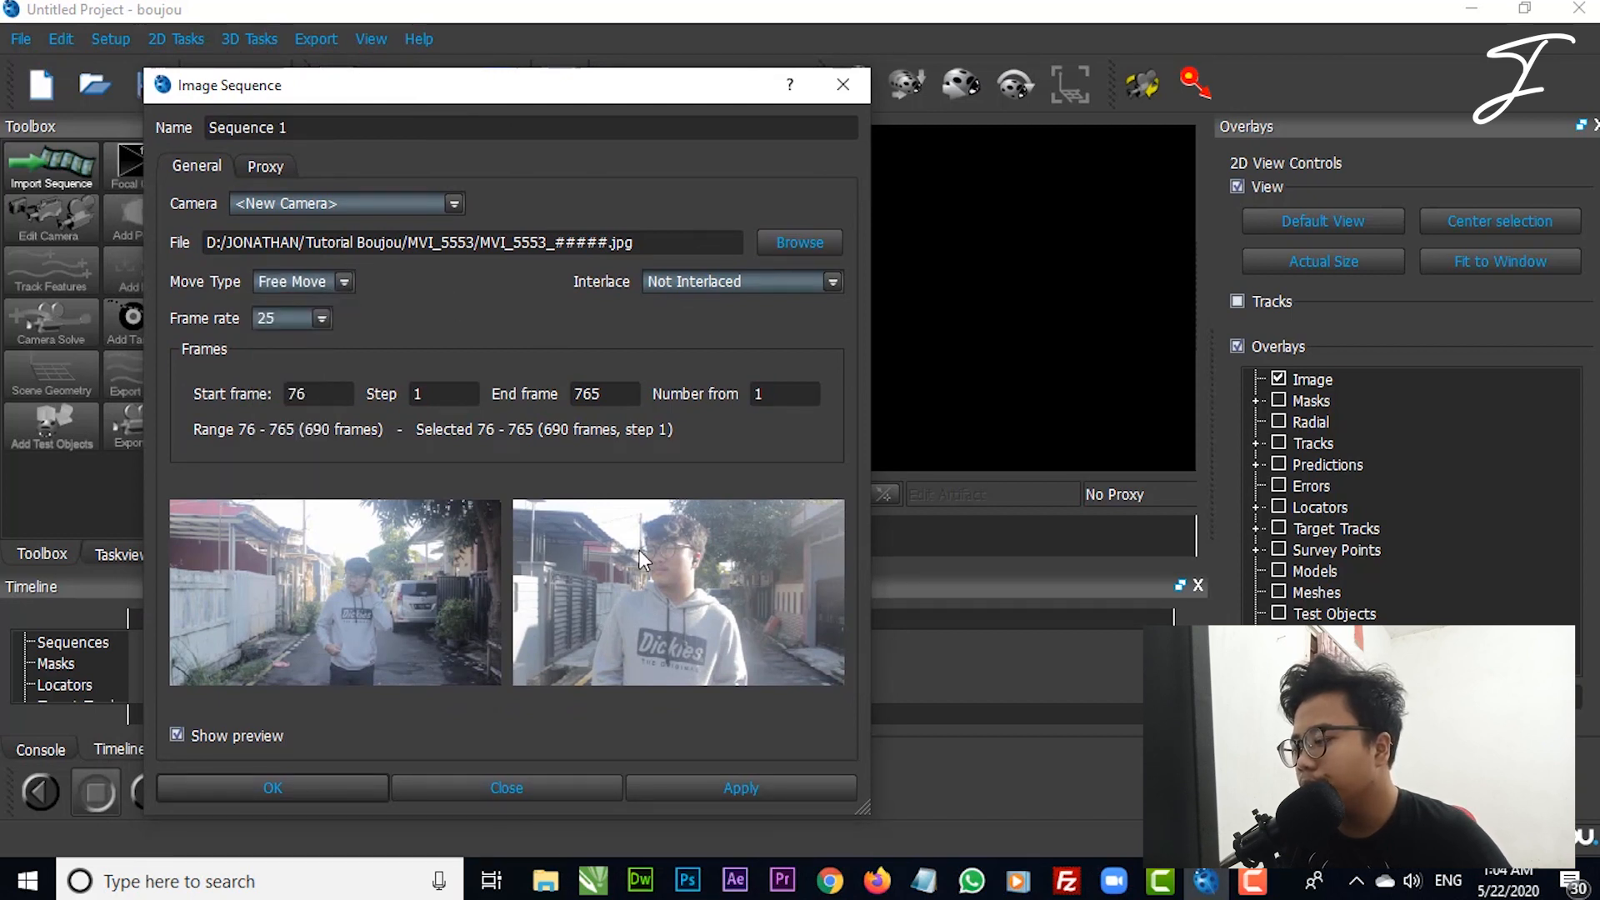
click(305, 790)
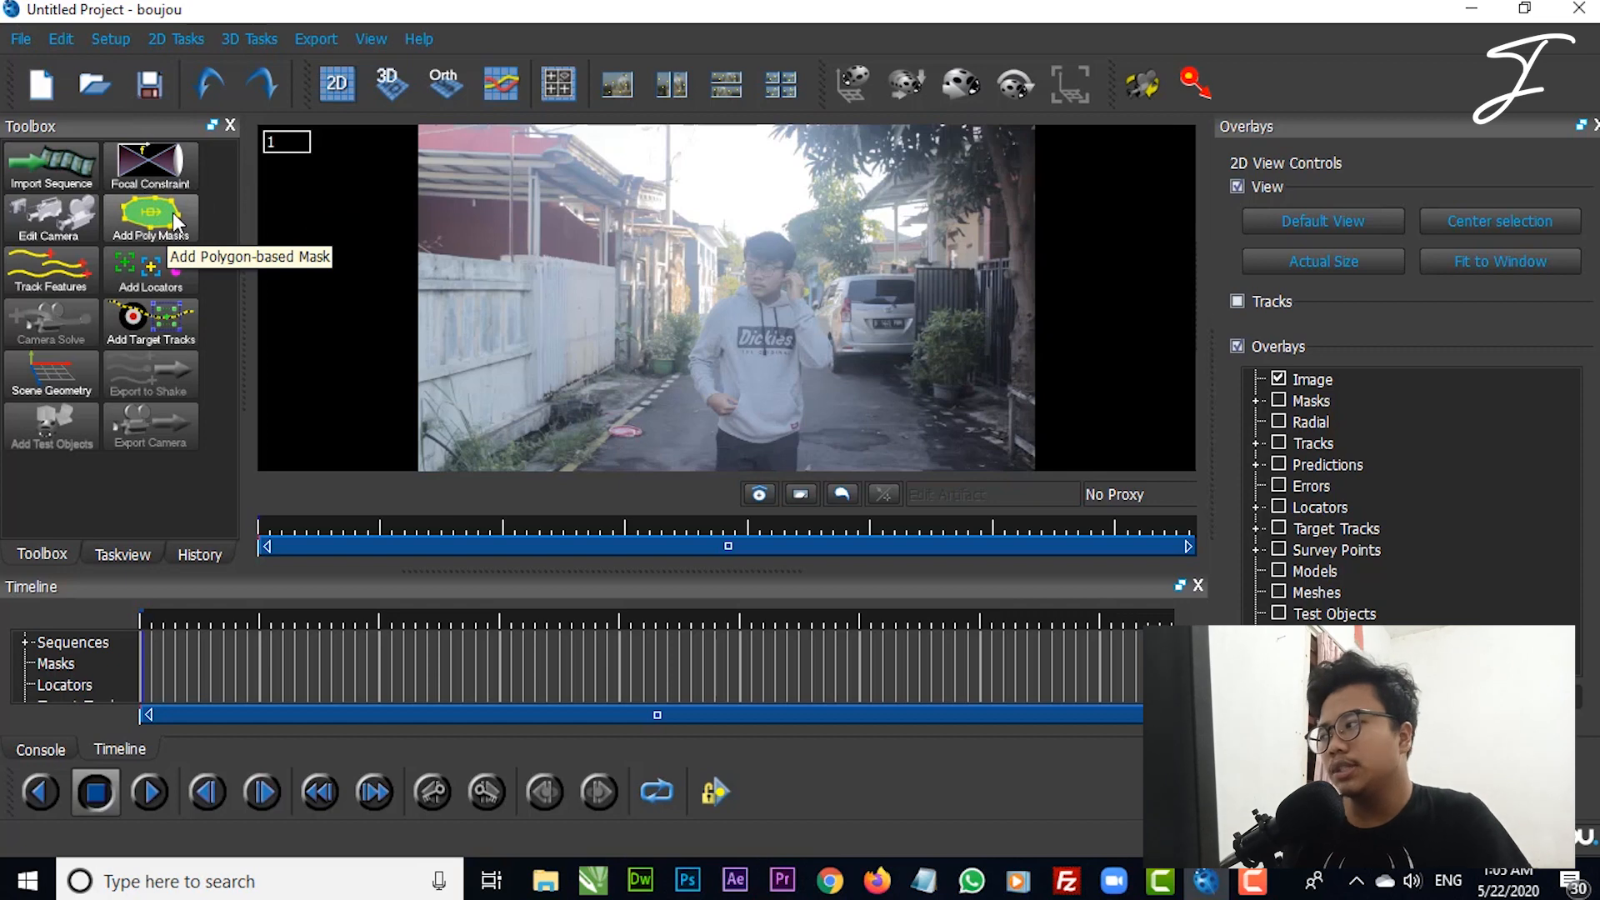
Step: Draw a closed polygon mask over the white wall beside the street on frame 1
click(172, 213)
click(505, 253)
click(503, 350)
click(507, 426)
click(635, 383)
click(652, 328)
click(643, 256)
click(537, 236)
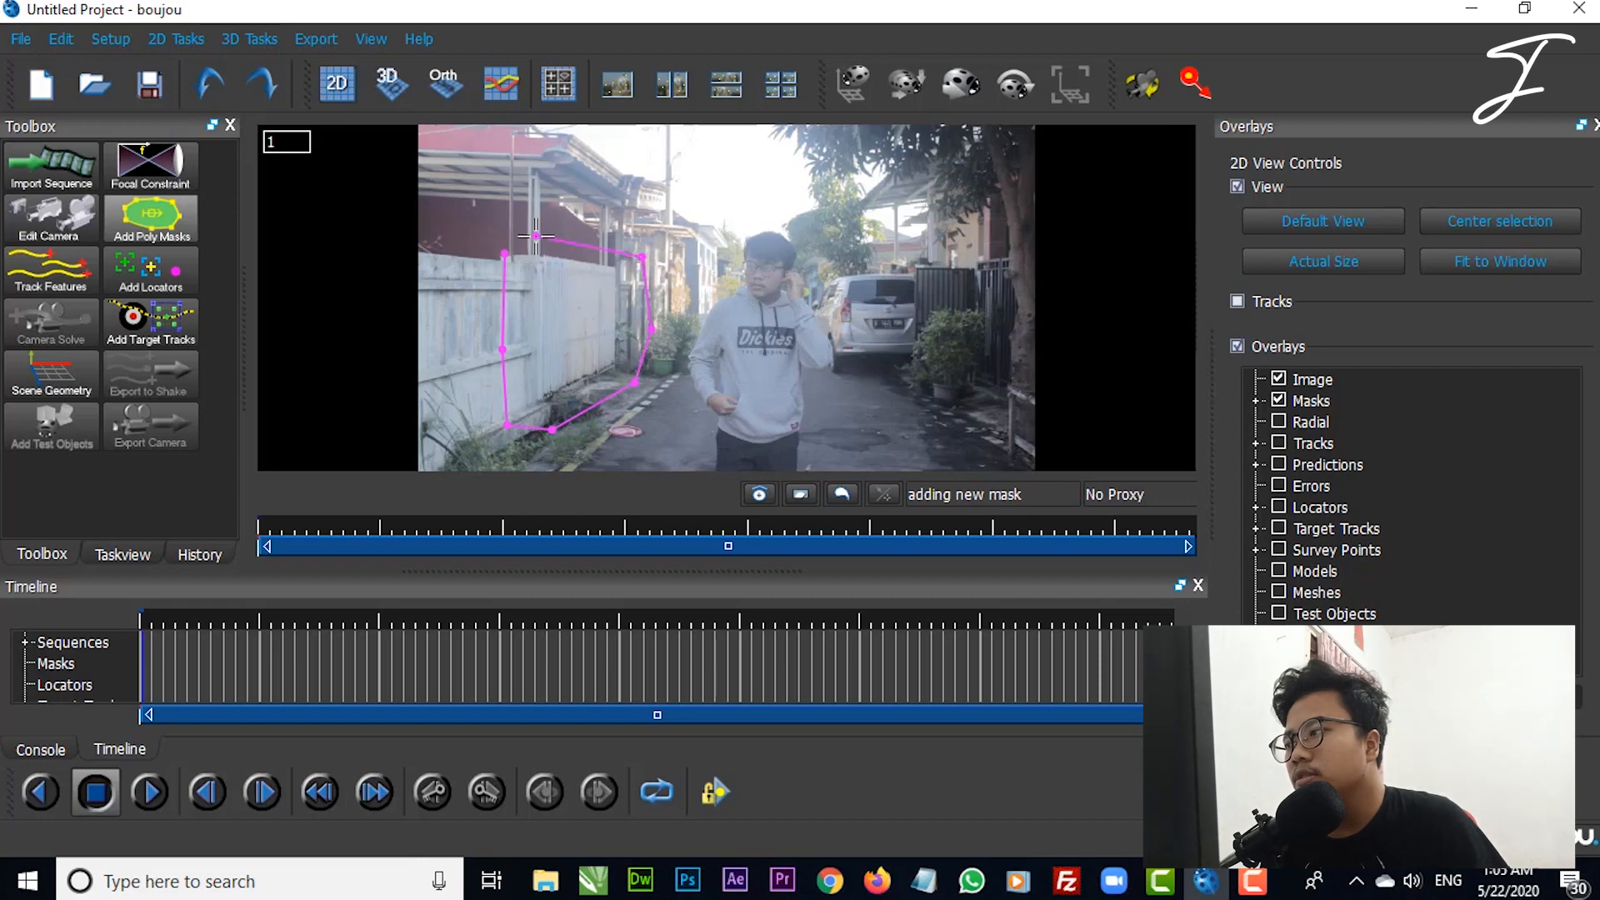
click(505, 252)
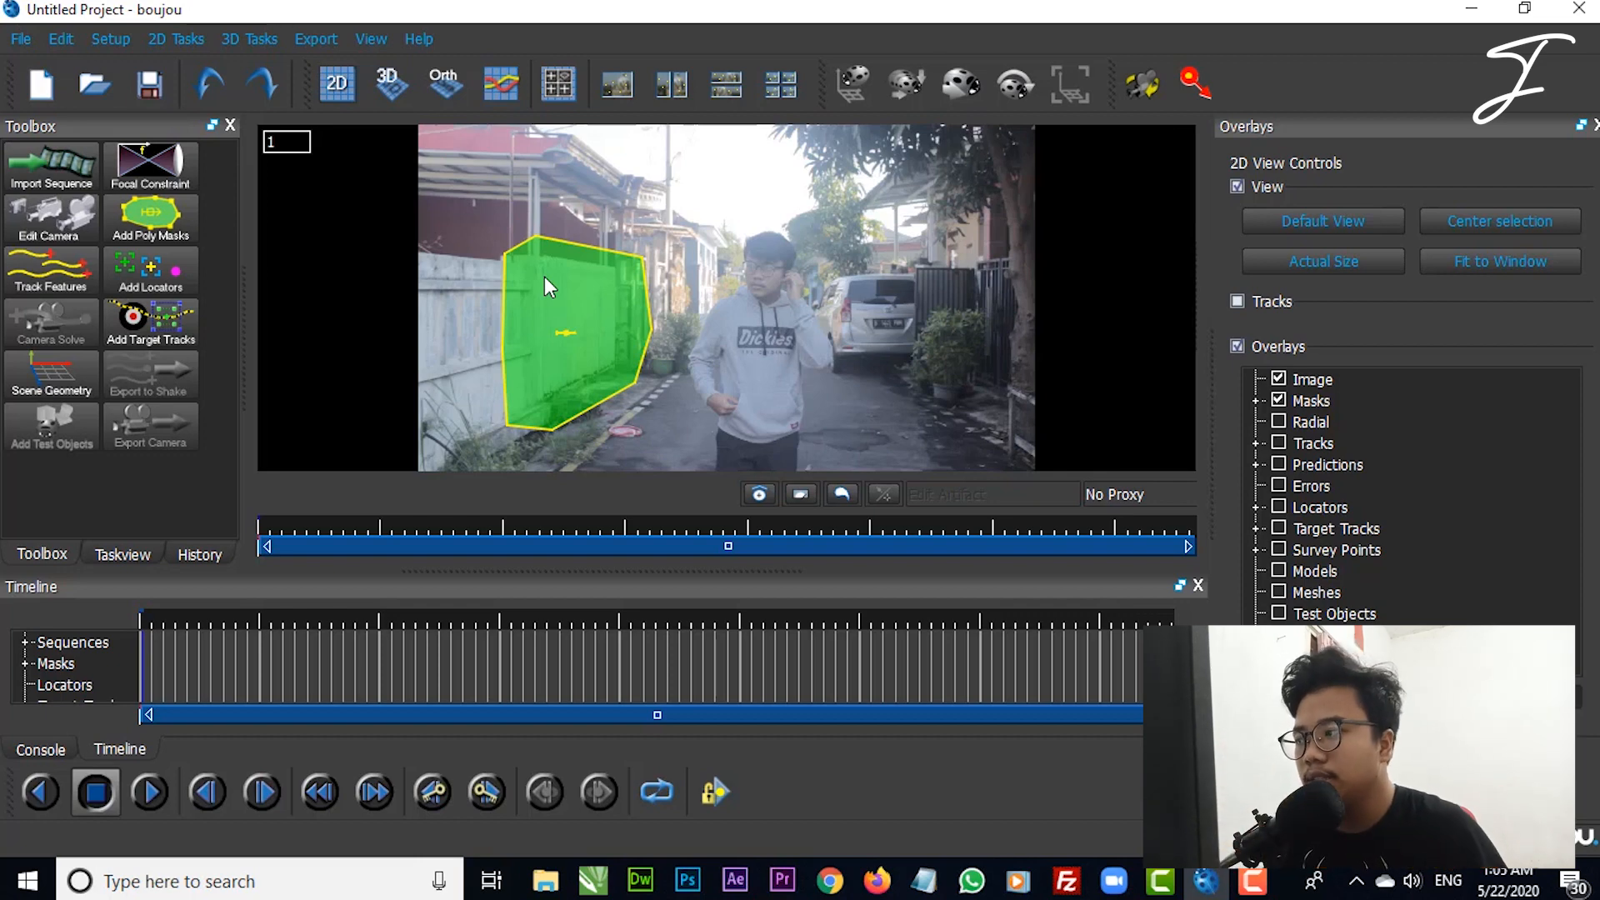
Step: Invert the polygon mask over the white wall so it covers everything outside the outline
right_click(568, 284)
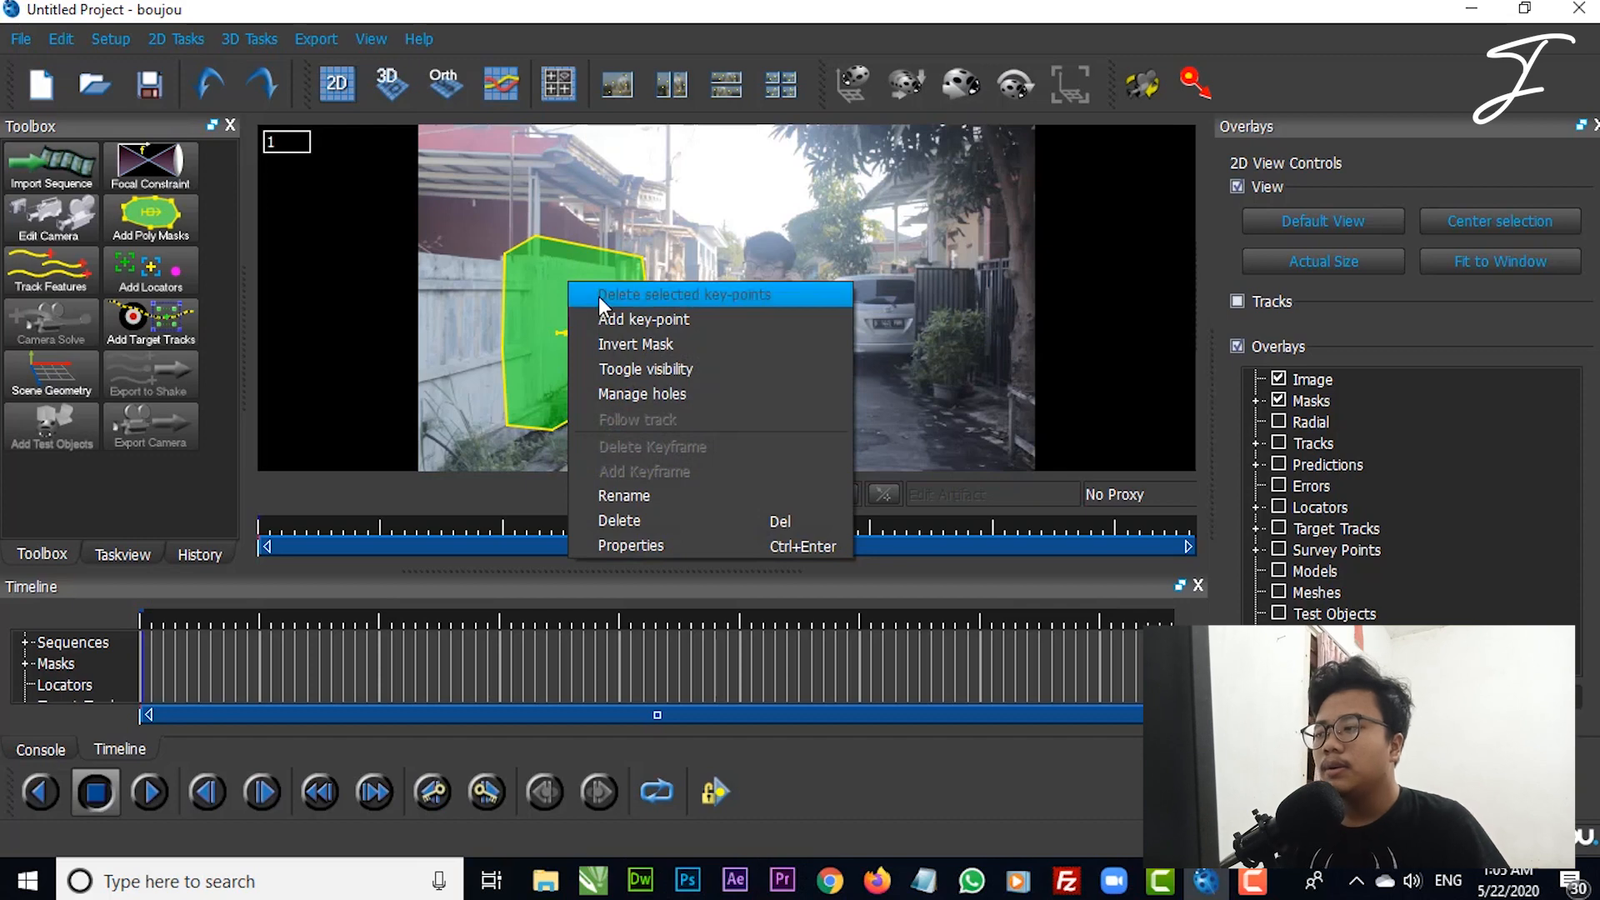
click(665, 342)
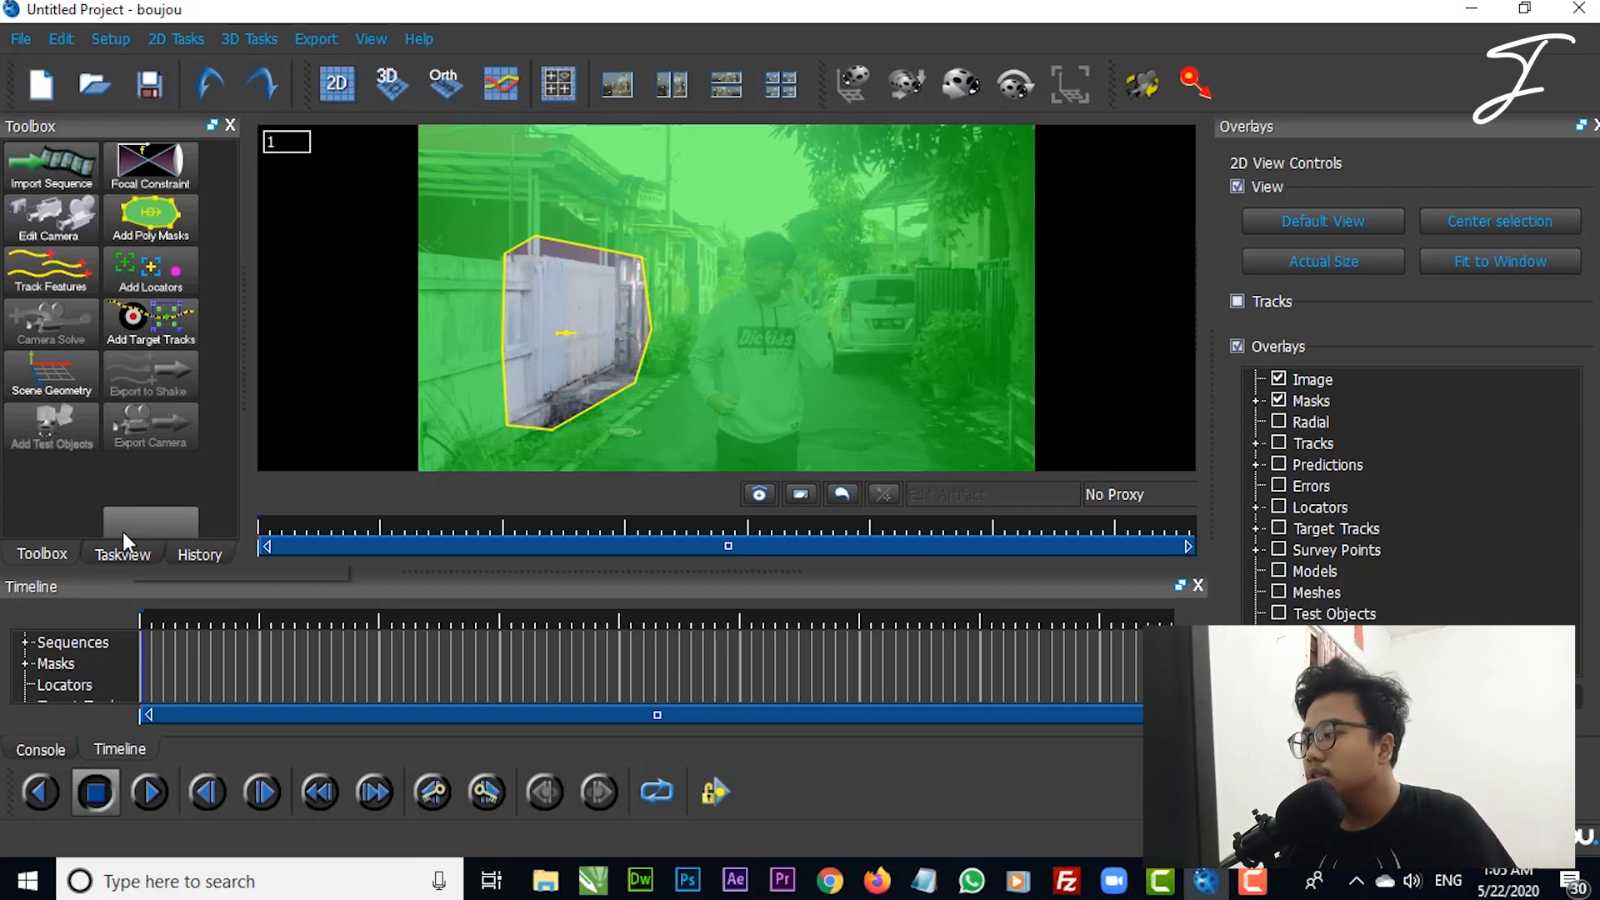
Step: Delete Mask 1 from the project's masks
click(124, 554)
click(60, 191)
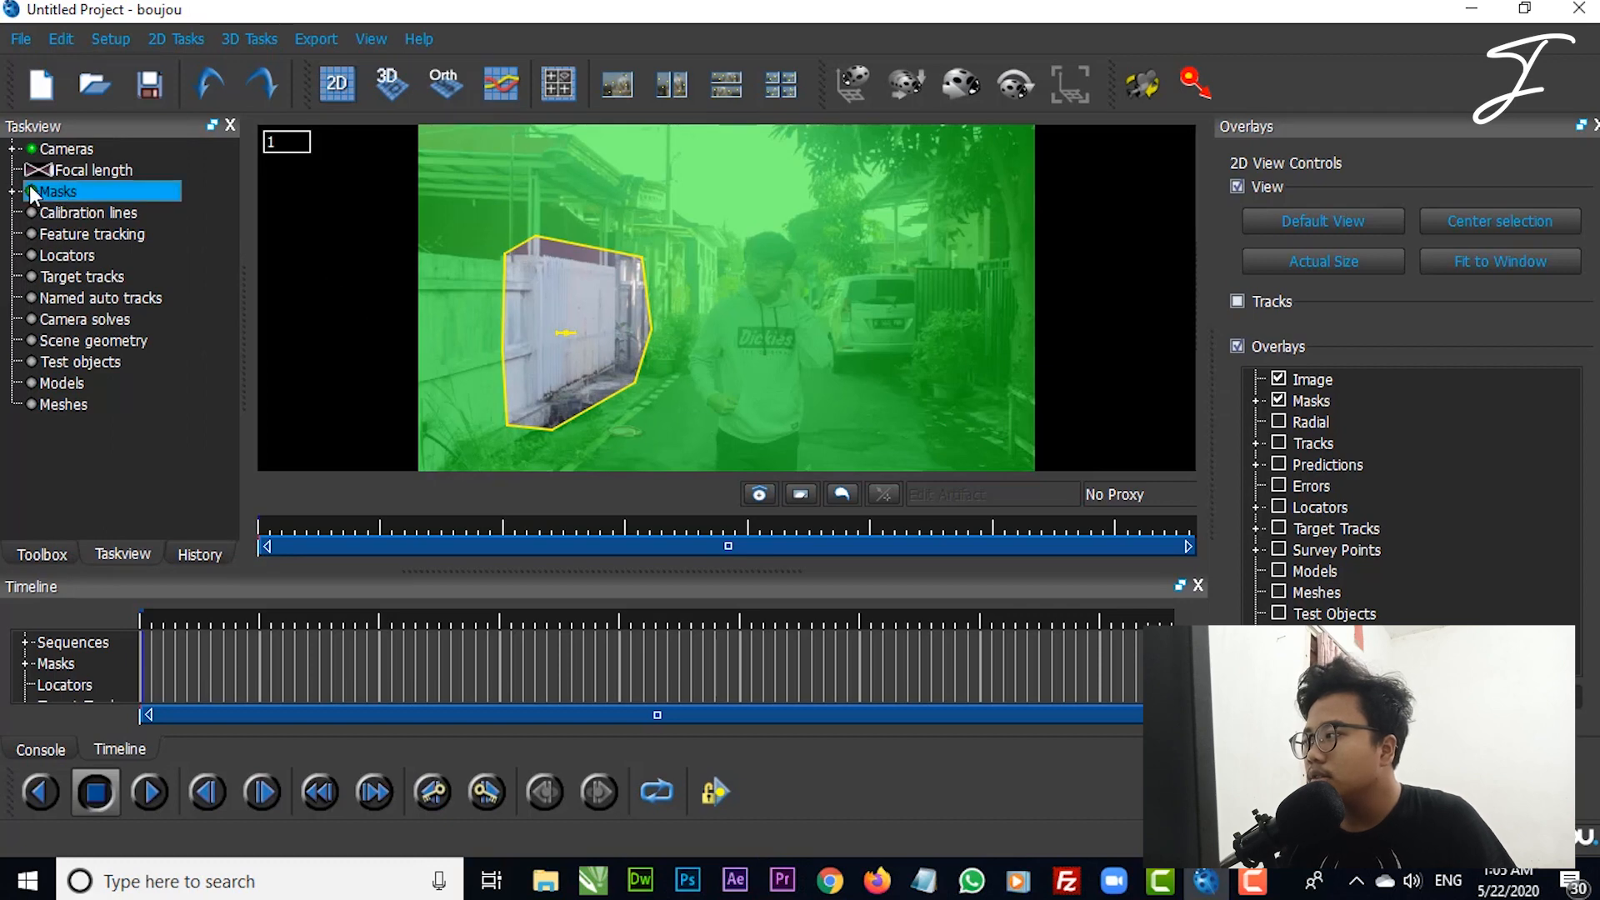
click(11, 192)
click(66, 214)
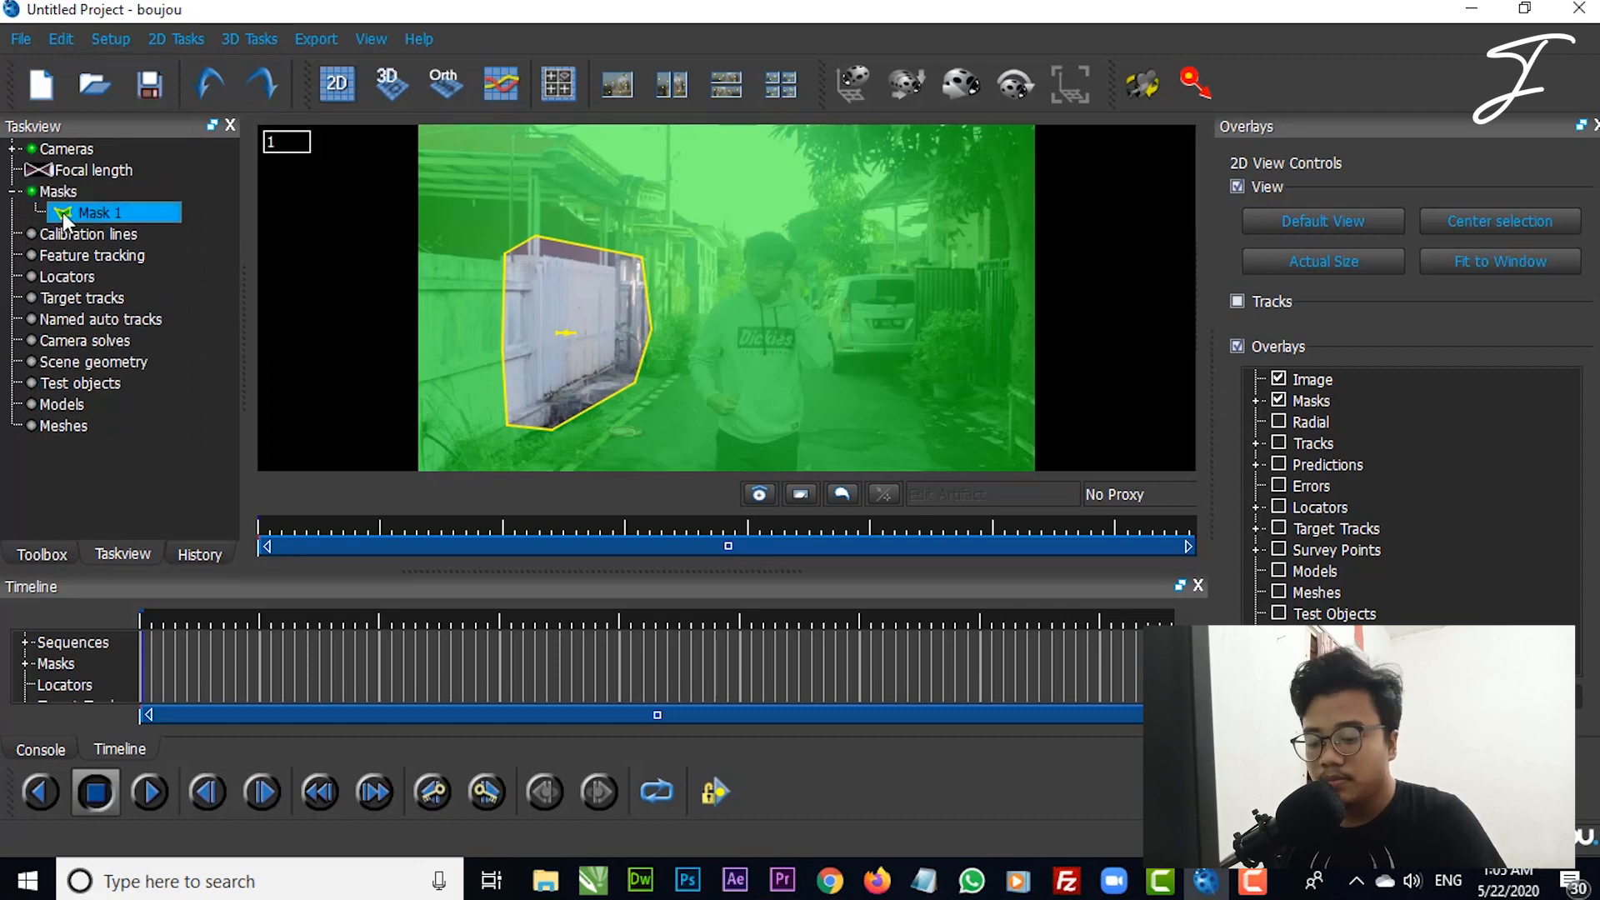
key(Delete)
Step: Run feature tracking on all frames of Sequence 1, keeping the default advanced properties
click(57, 554)
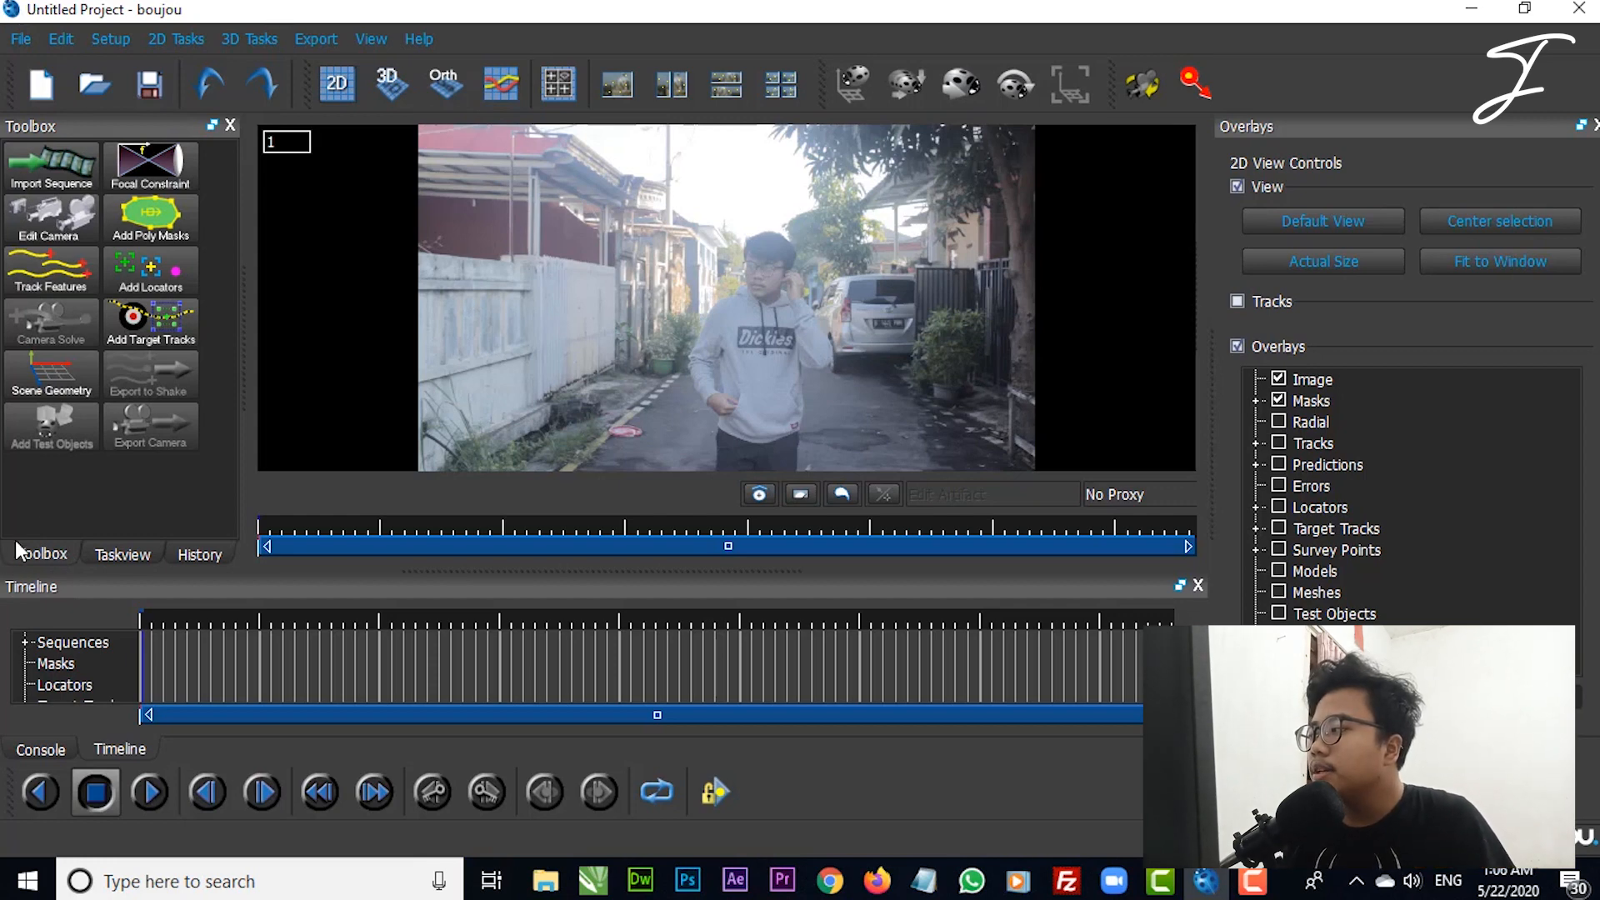
click(75, 281)
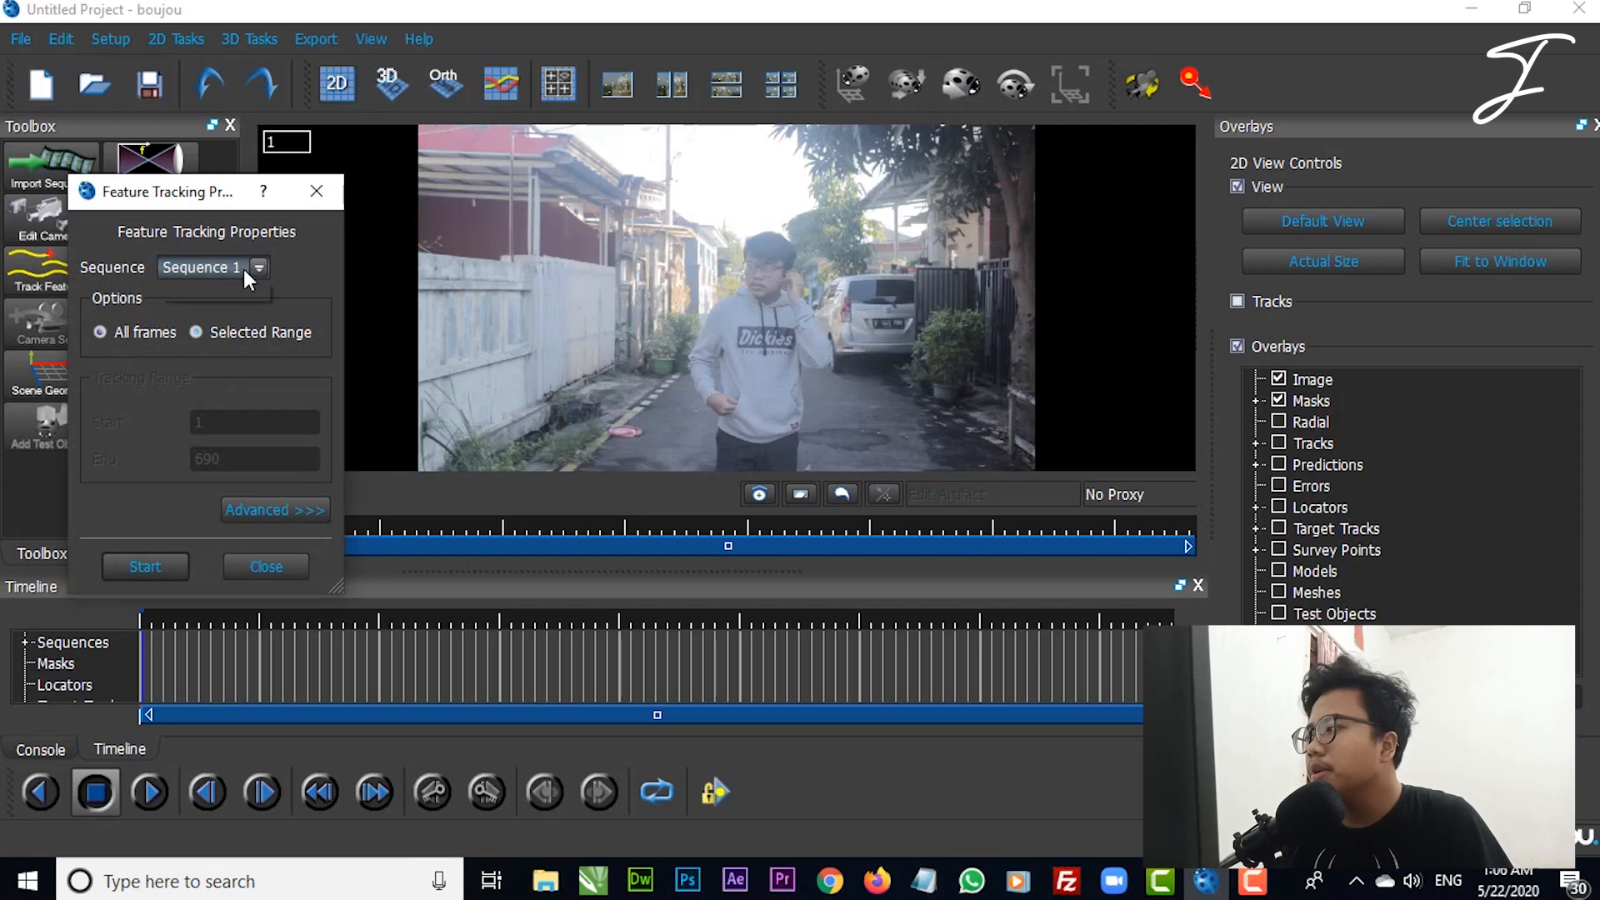
click(260, 512)
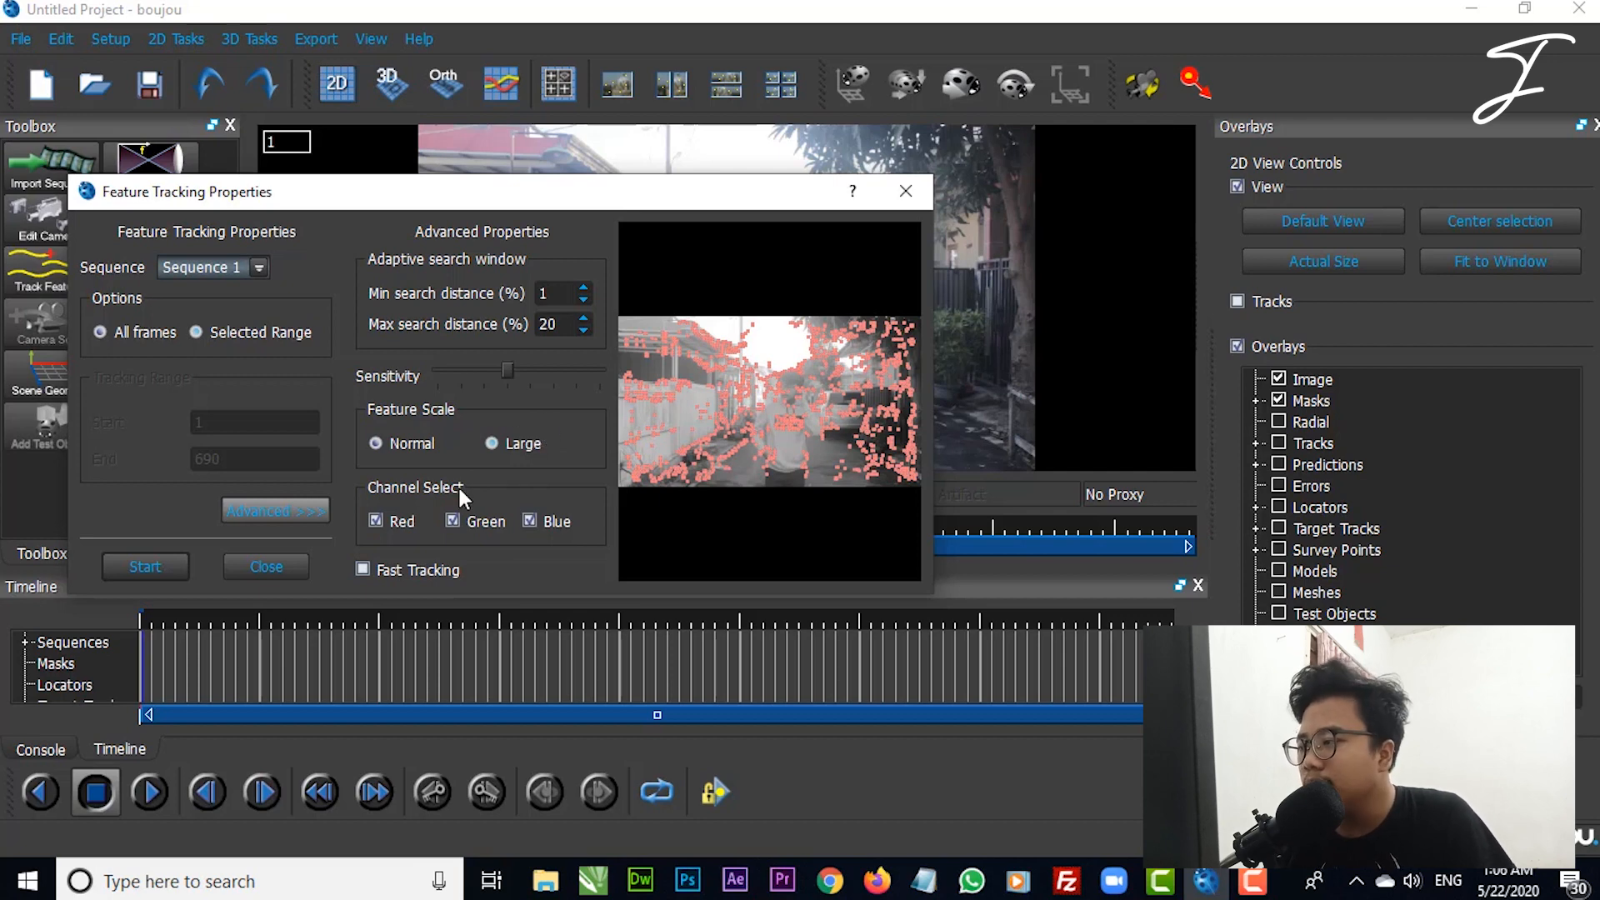
click(173, 567)
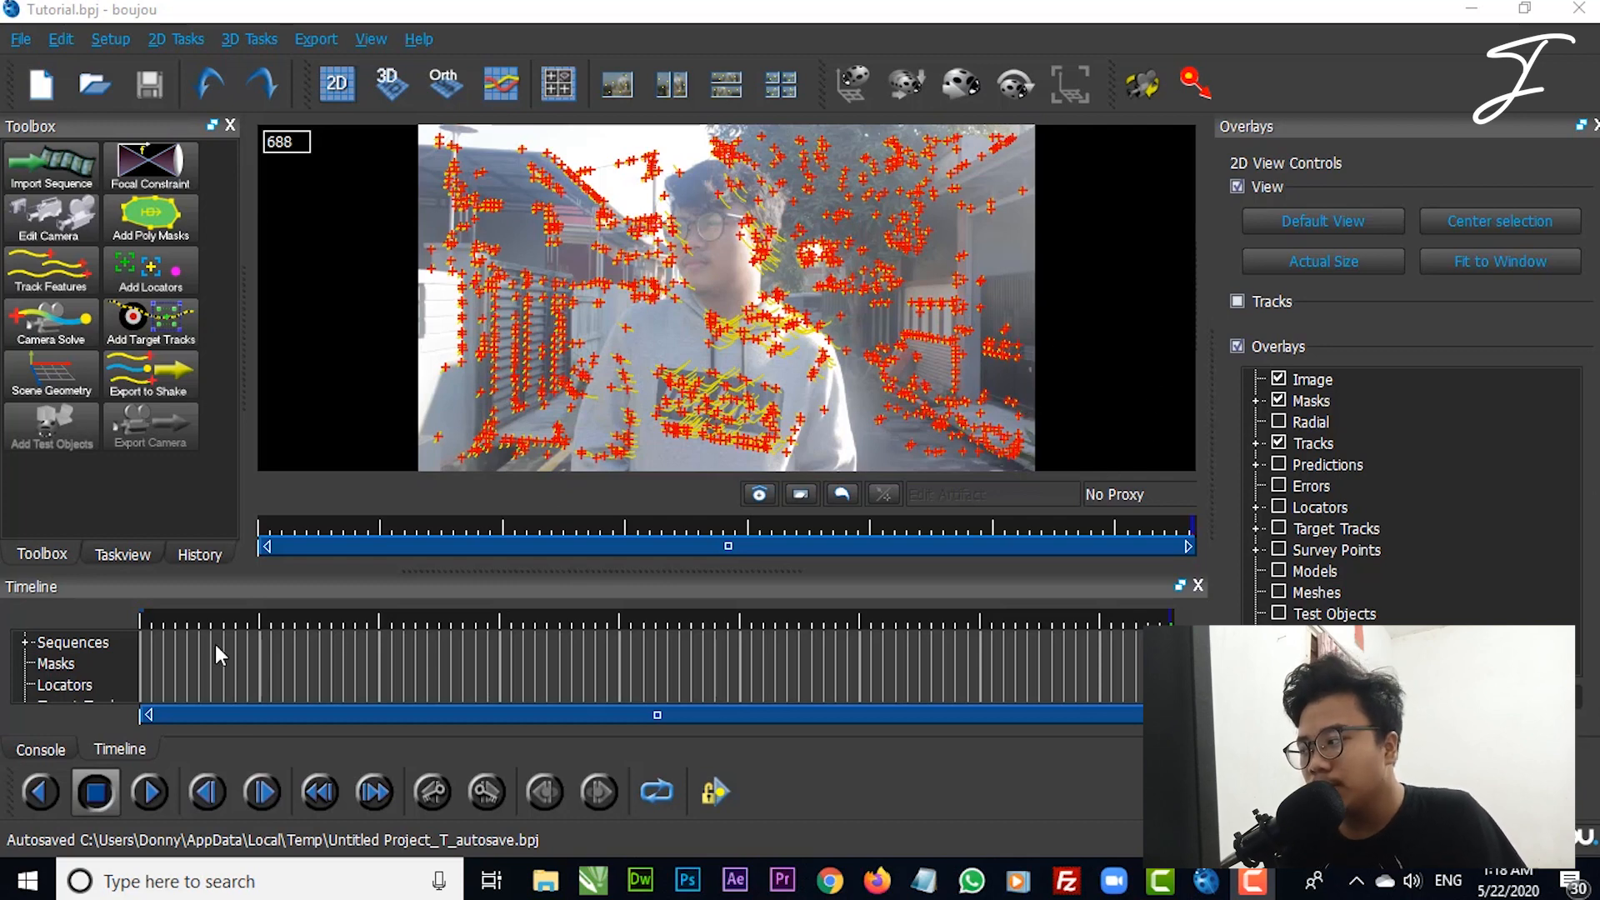
Step: At frame 303, try a minimum track length of 584 for the displayed tracks, and return it to 0
drag(158, 615, 181, 615)
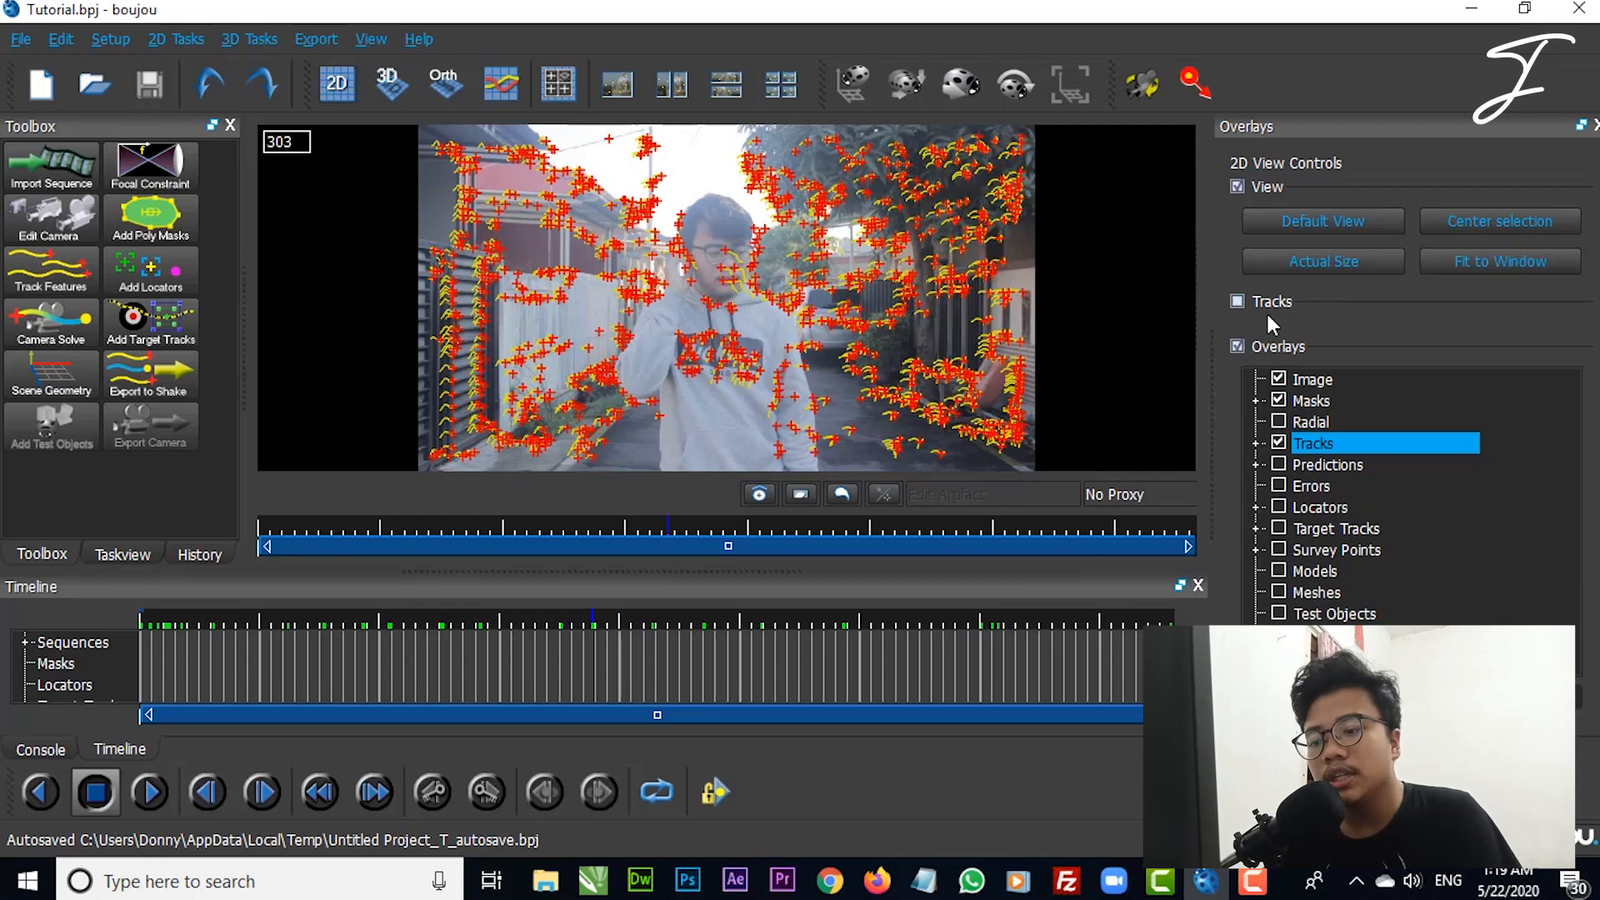
click(1240, 302)
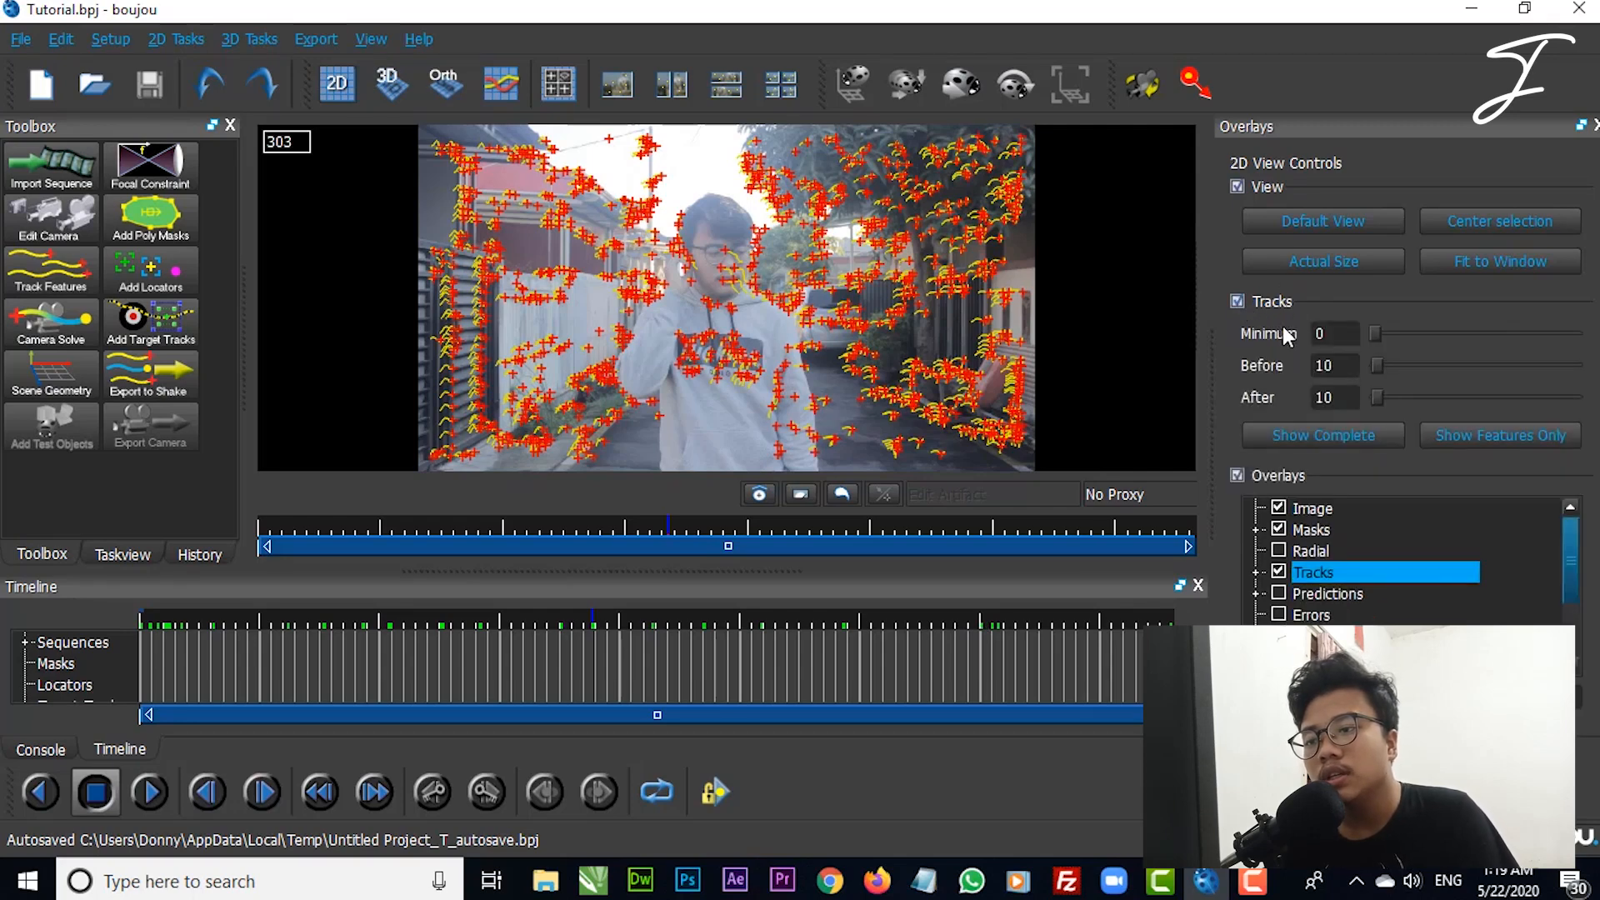
click(1385, 338)
drag(1410, 334, 1544, 354)
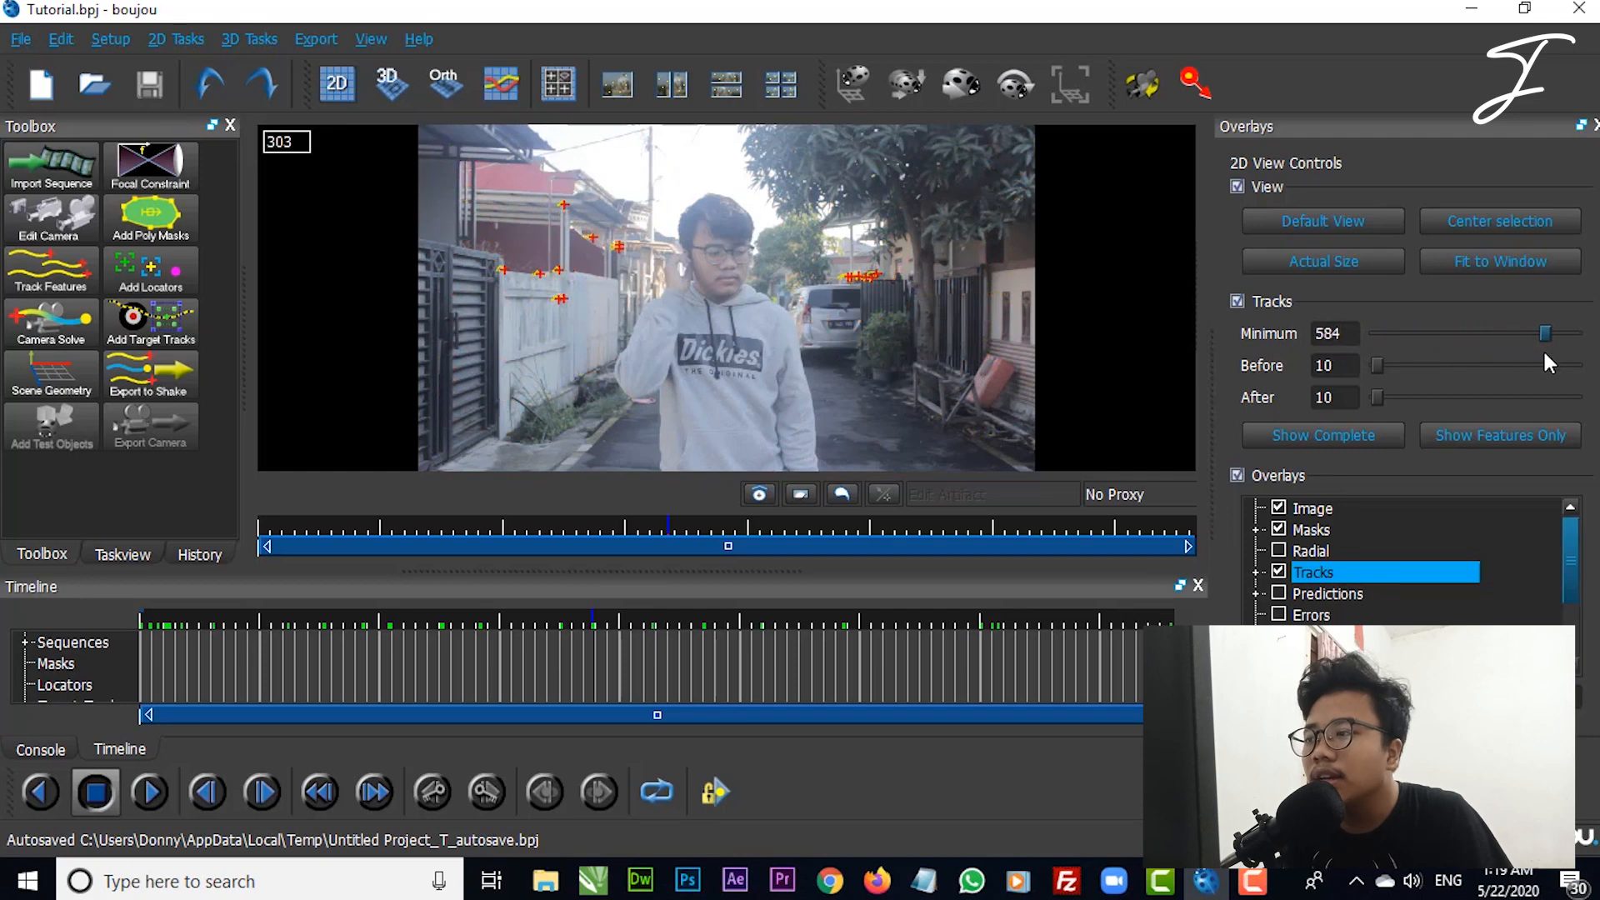
drag(1326, 339, 1372, 365)
Step: Set the track display's Before and After lengths to 0, checking the tracked features at frame 105
click(1470, 365)
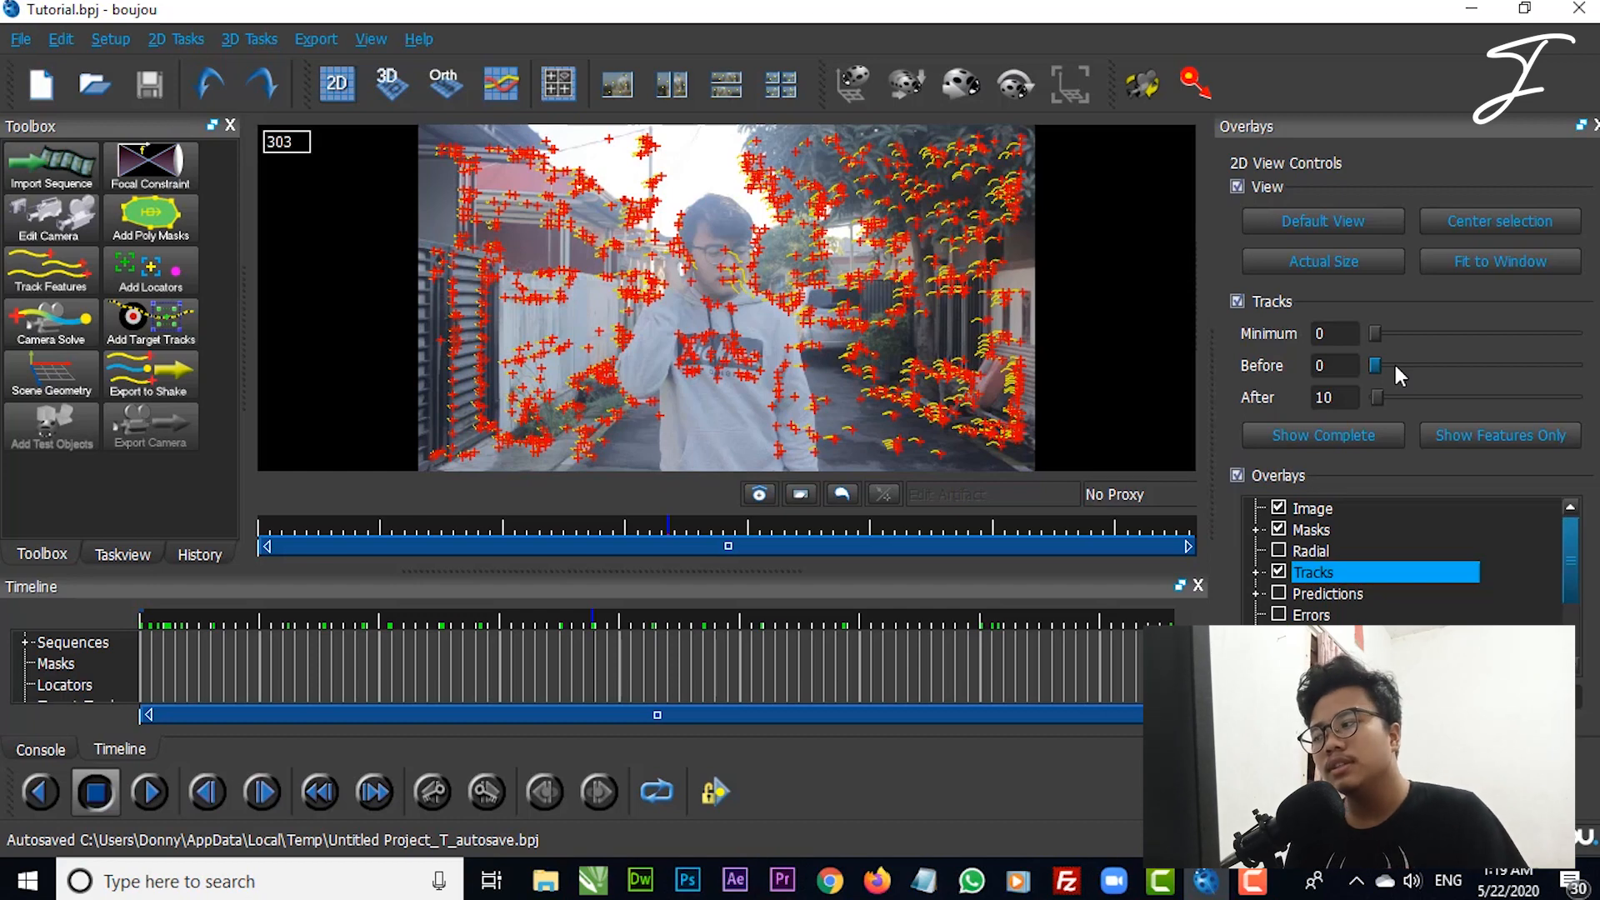
click(296, 624)
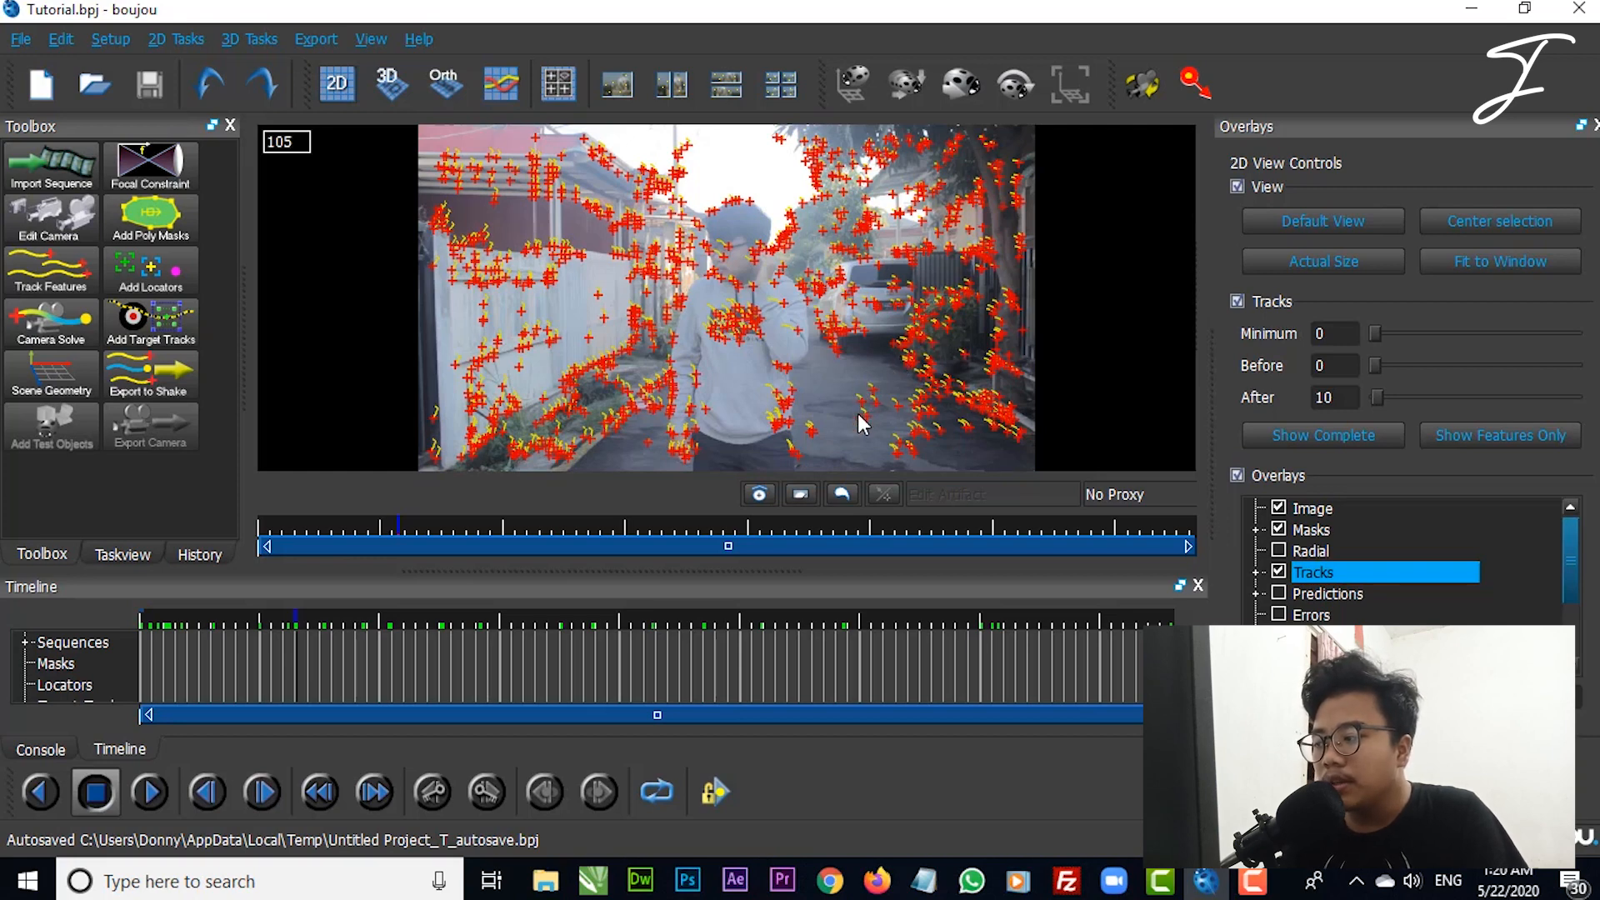
scroll(863, 406, up, 1)
scroll(863, 406, up, 1)
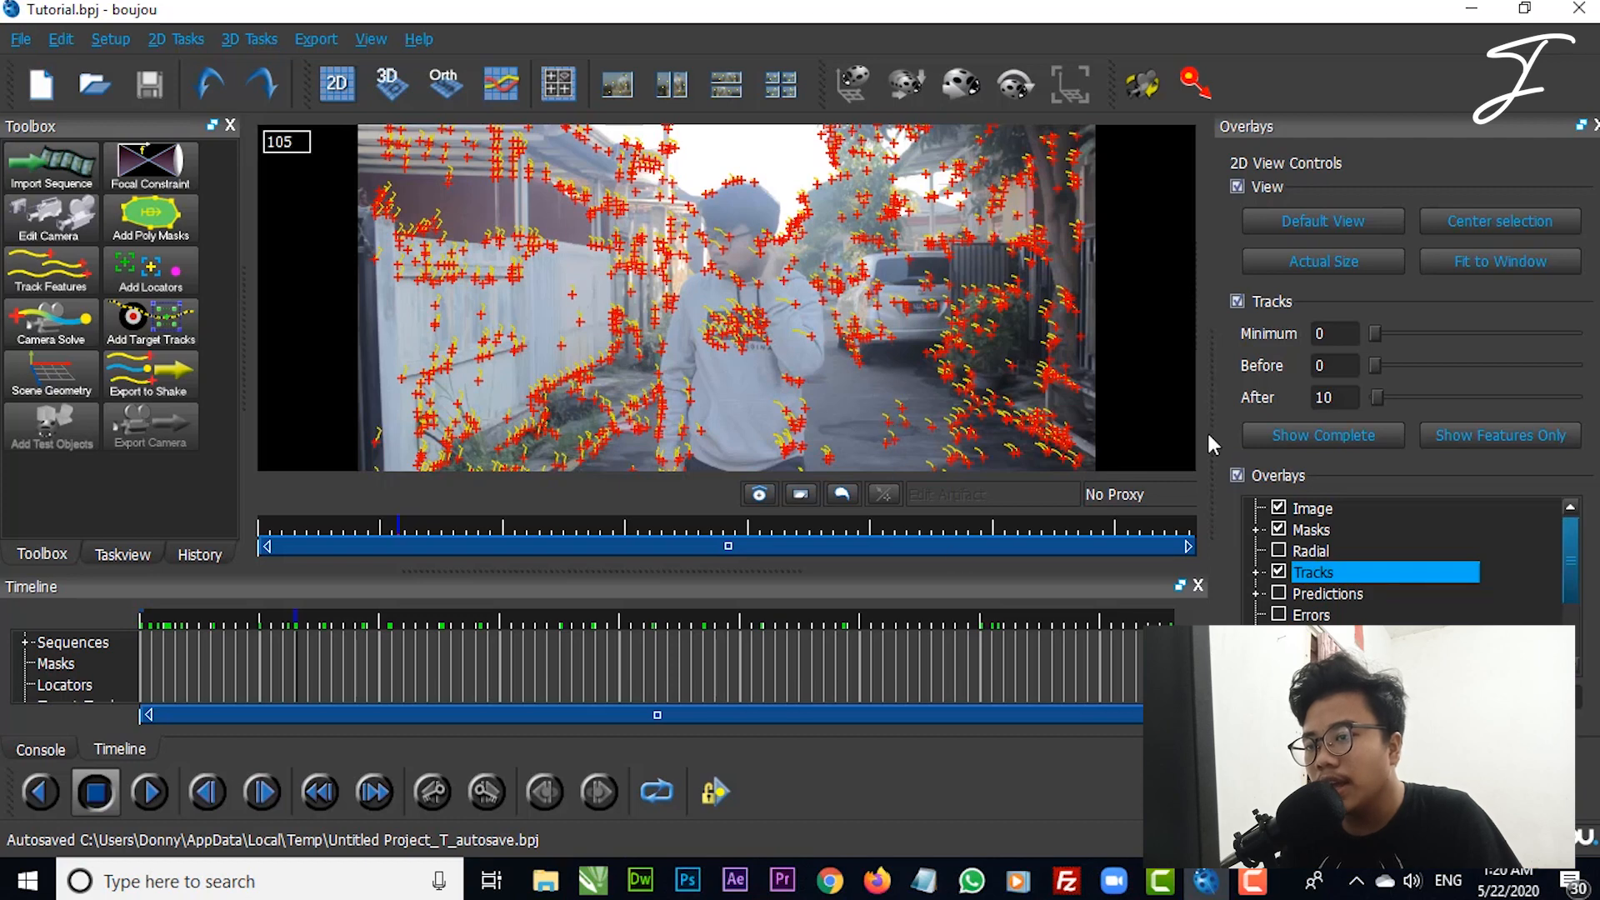
mouse_move(1373, 364)
mouse_down()
mouse_move(1415, 360)
mouse_move(1364, 365)
mouse_move(1388, 365)
mouse_up()
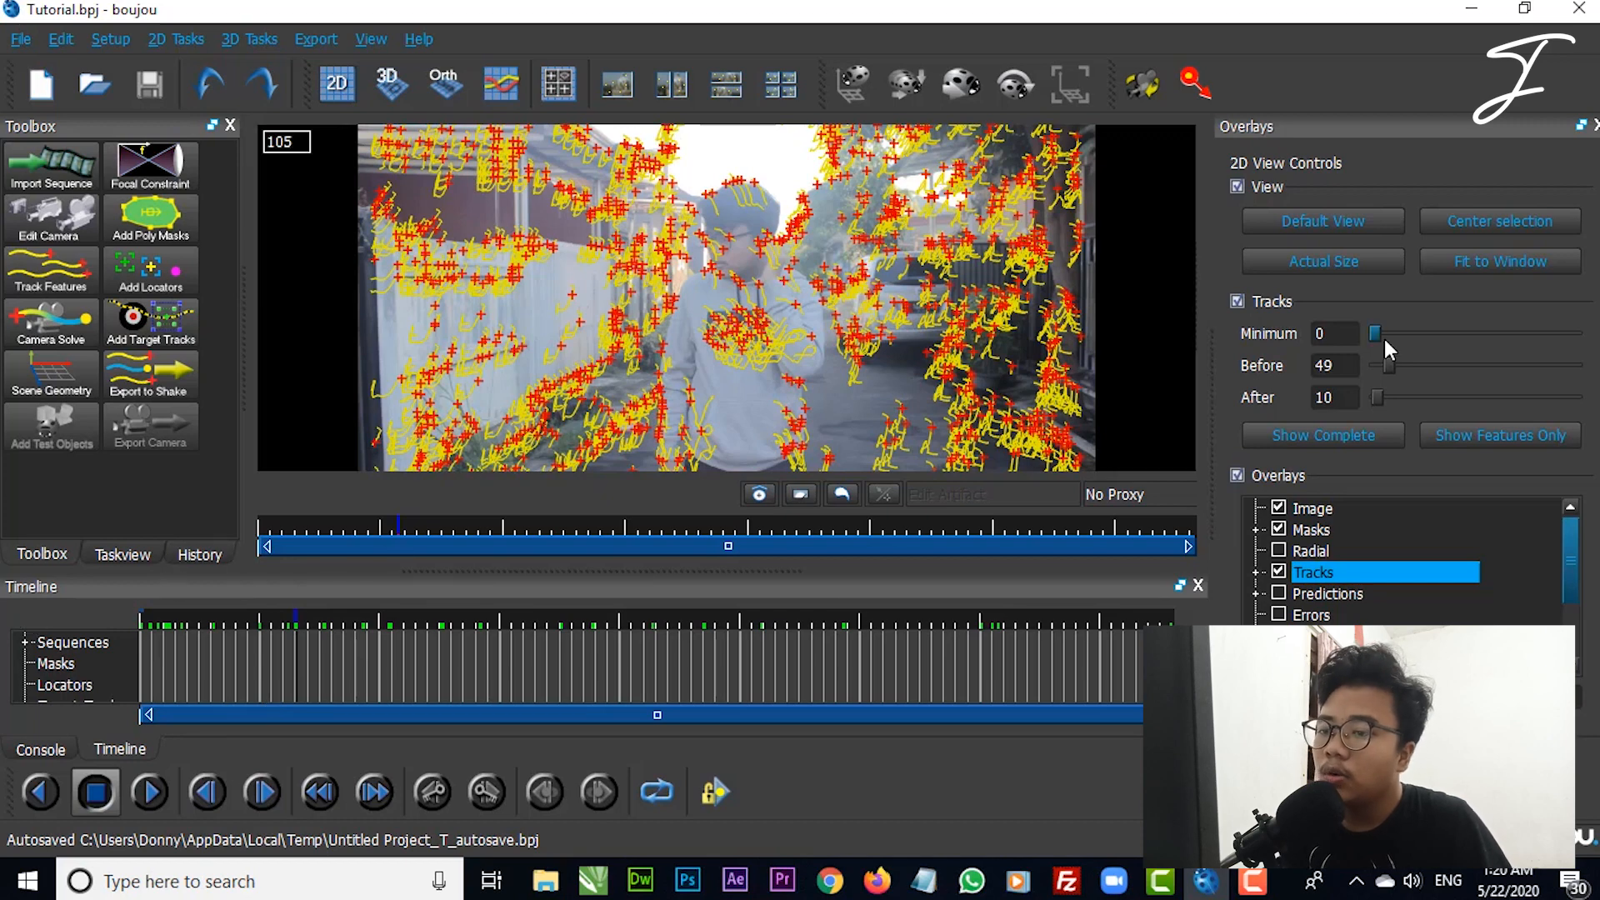
drag(1390, 364, 1374, 368)
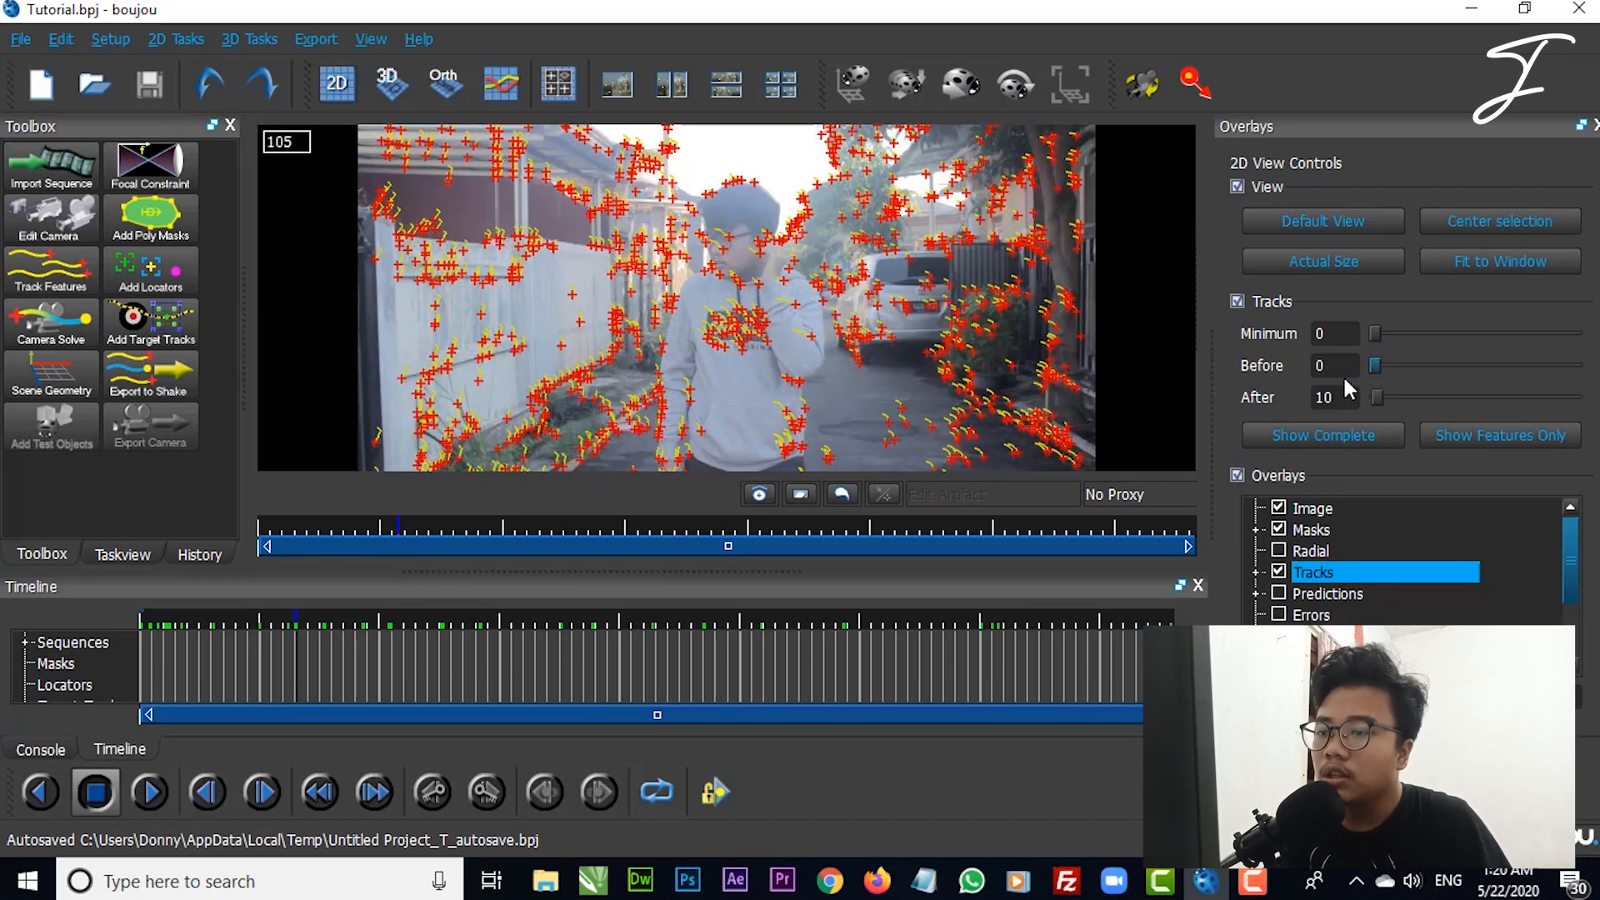
mouse_move(1376, 396)
mouse_down()
mouse_move(1433, 396)
mouse_move(1373, 397)
mouse_up()
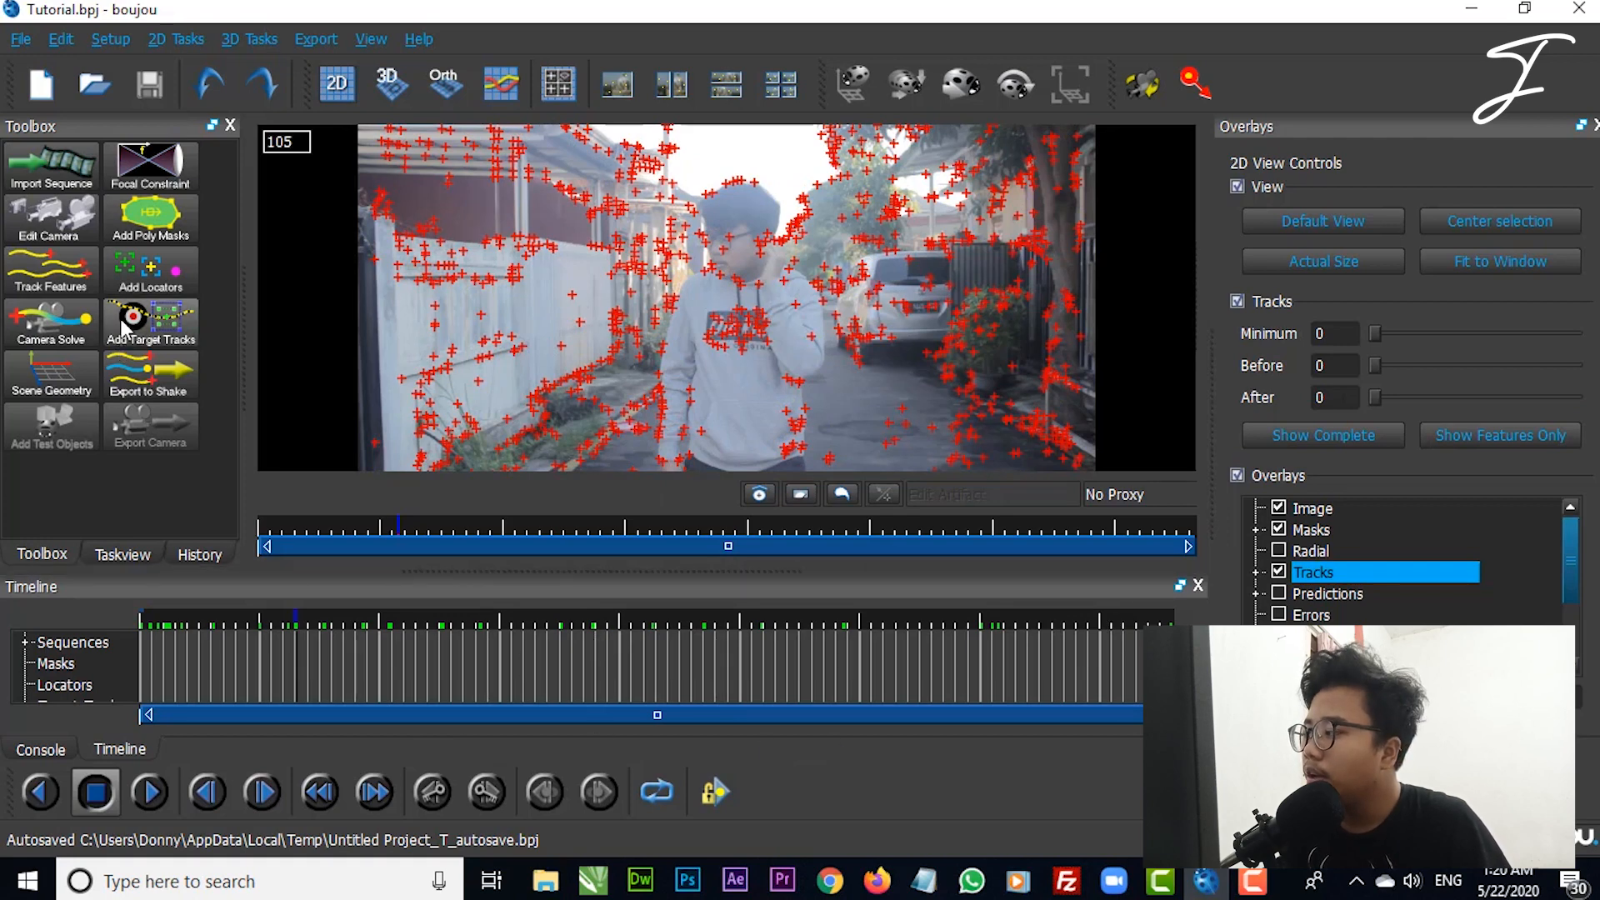
click(1237, 300)
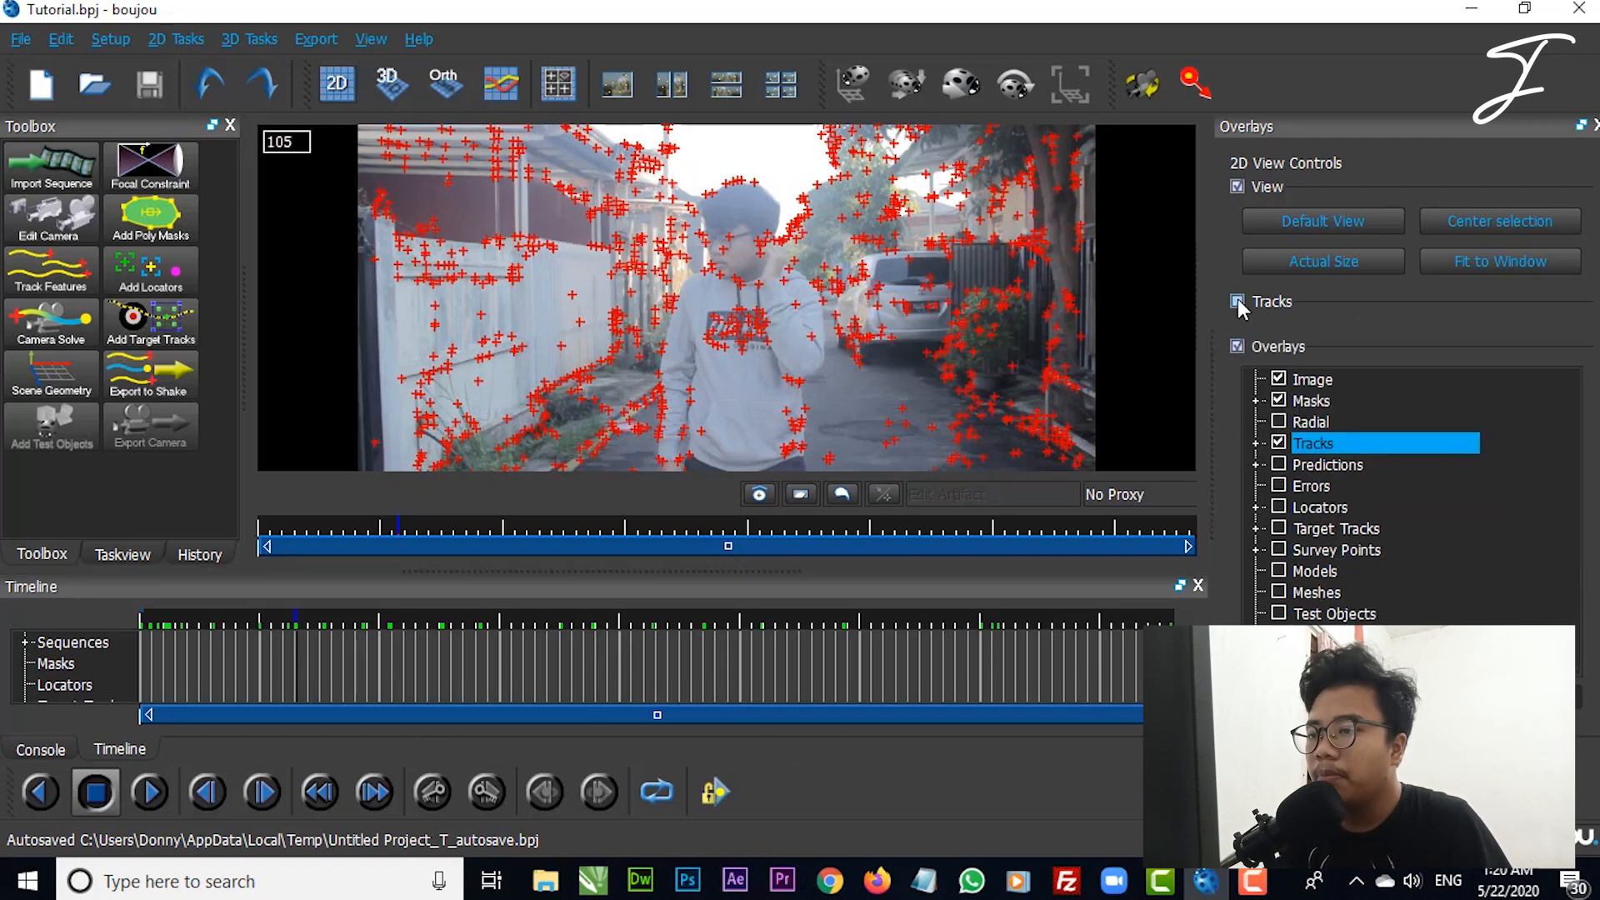
Step: Solve the camera for all frames of Sequence 1 with camera path smoothness optimization enabled
click(48, 334)
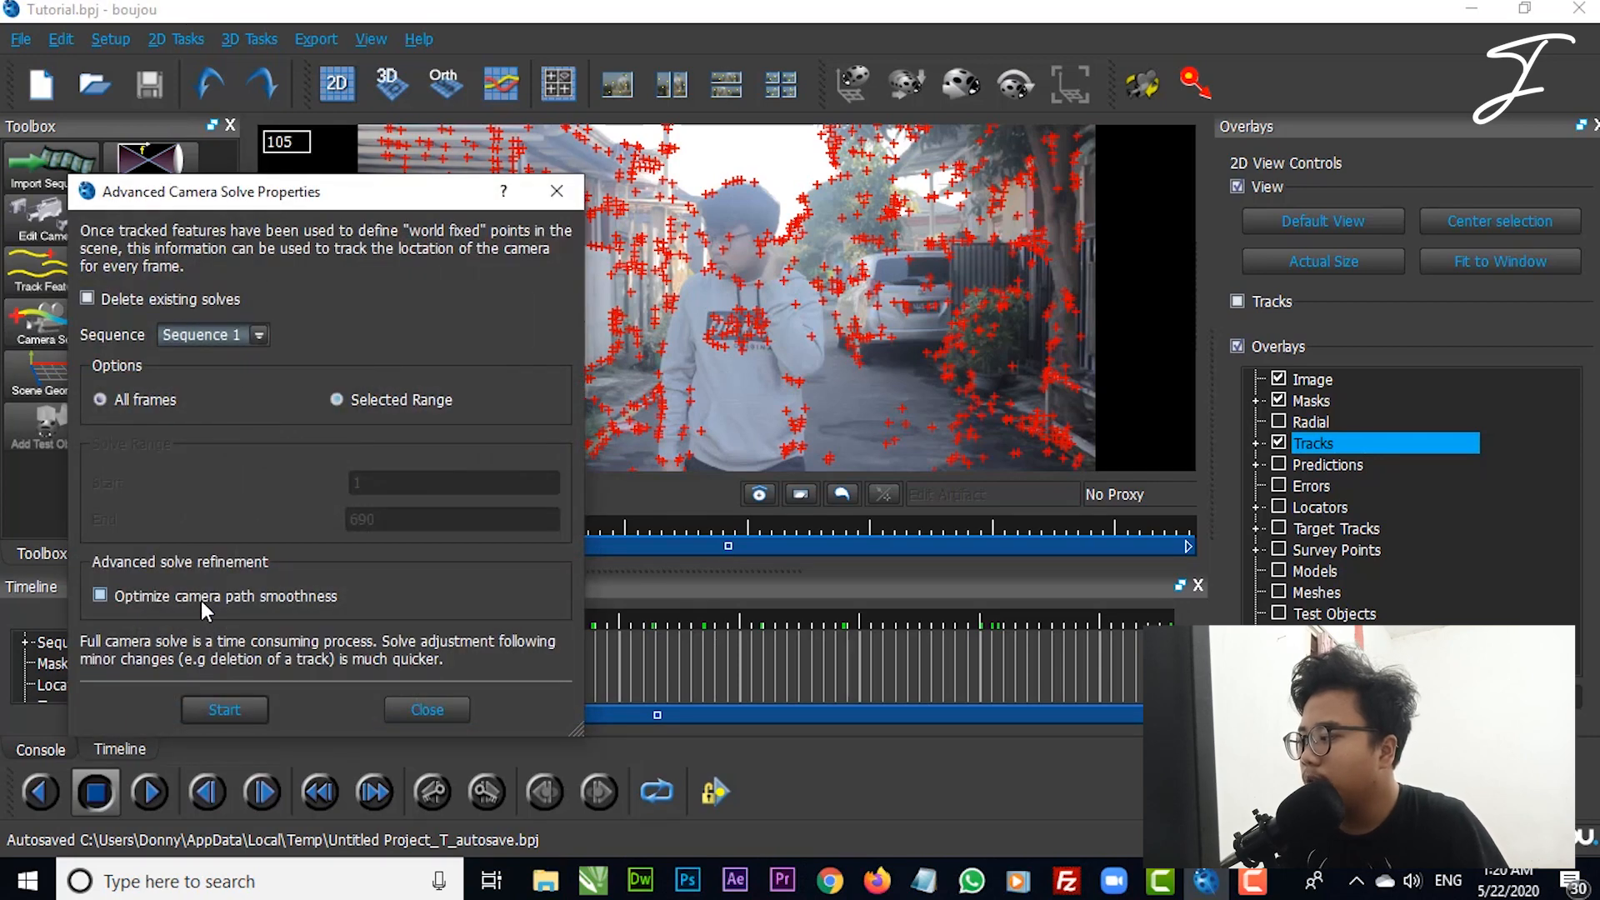
click(113, 595)
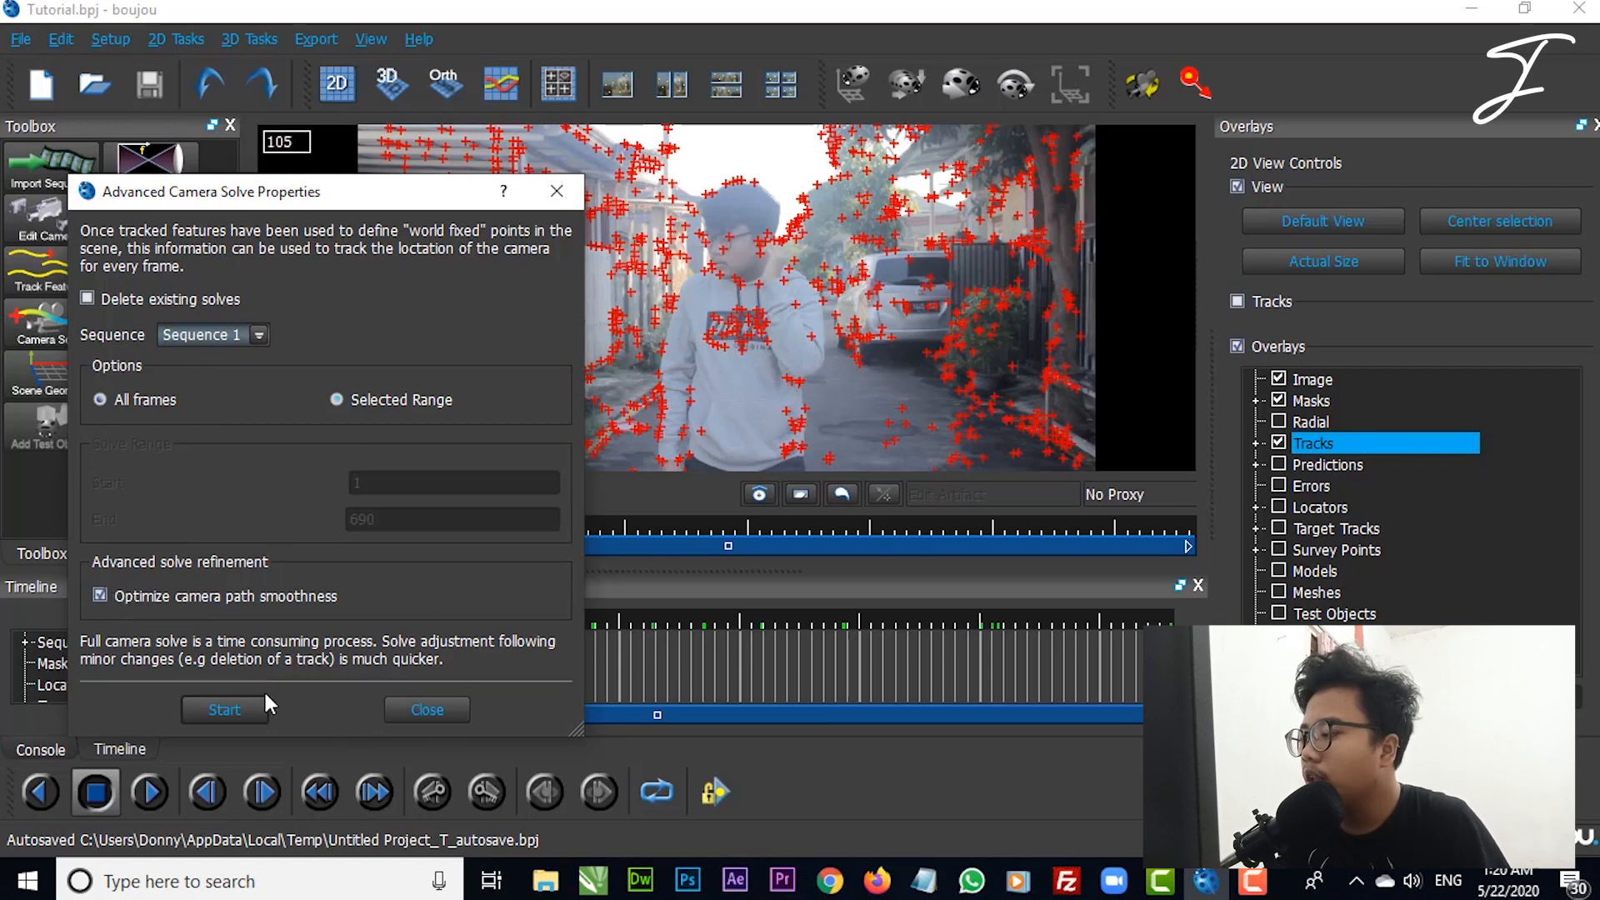
click(238, 704)
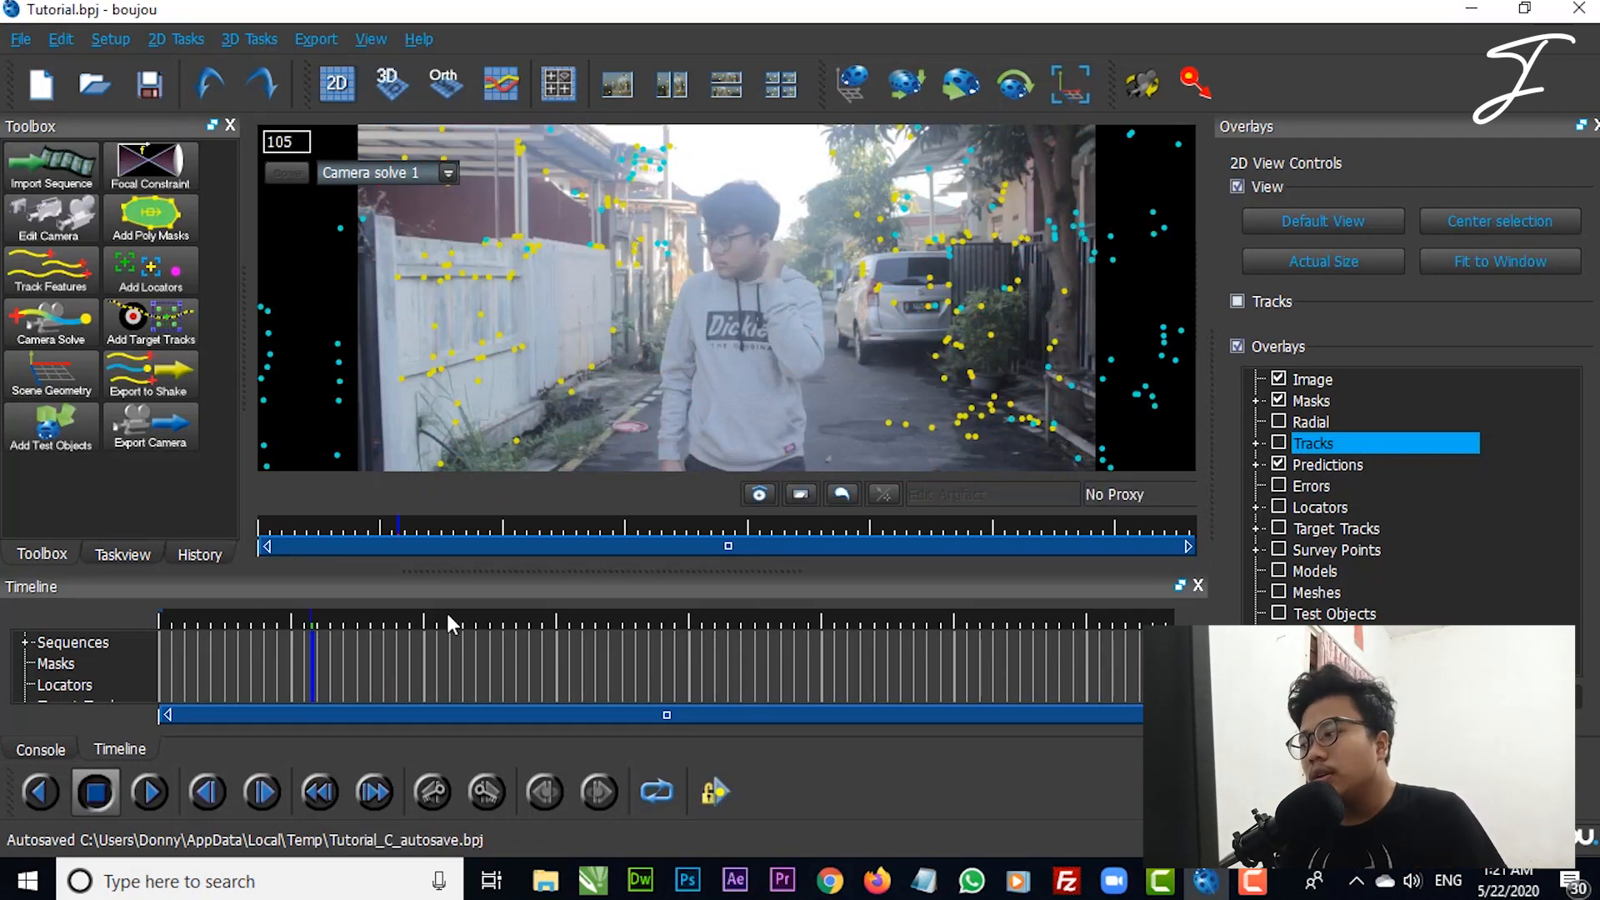
Step: Scrub through the sequence to examine how the solved prediction points follow the street scene
drag(314, 621, 964, 621)
drag(781, 621, 463, 661)
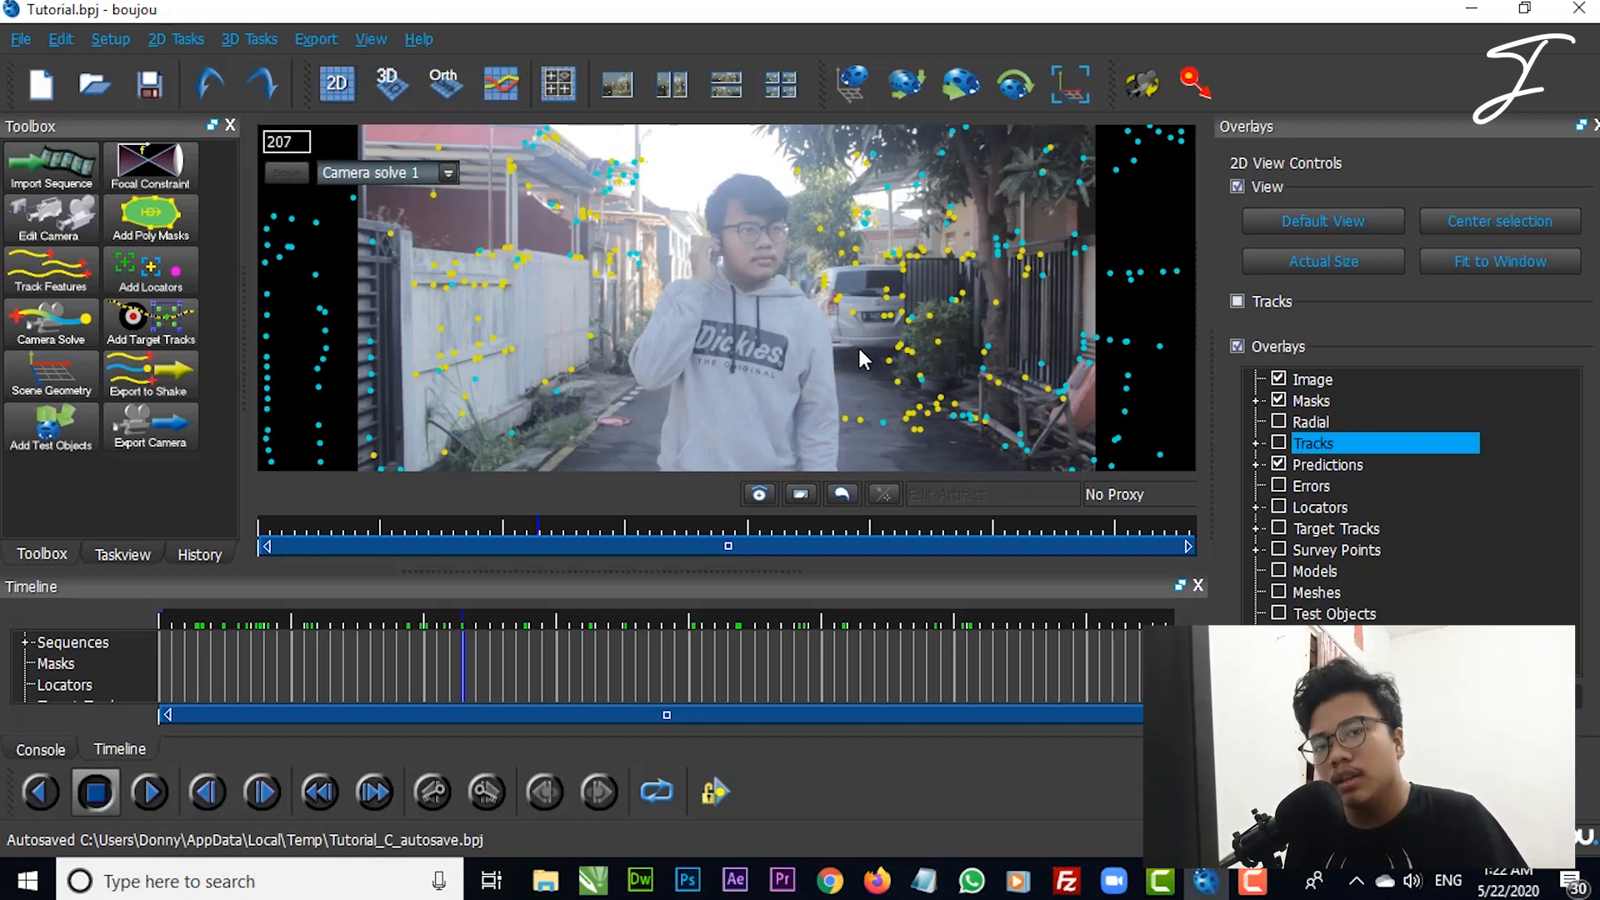
drag(563, 619, 378, 629)
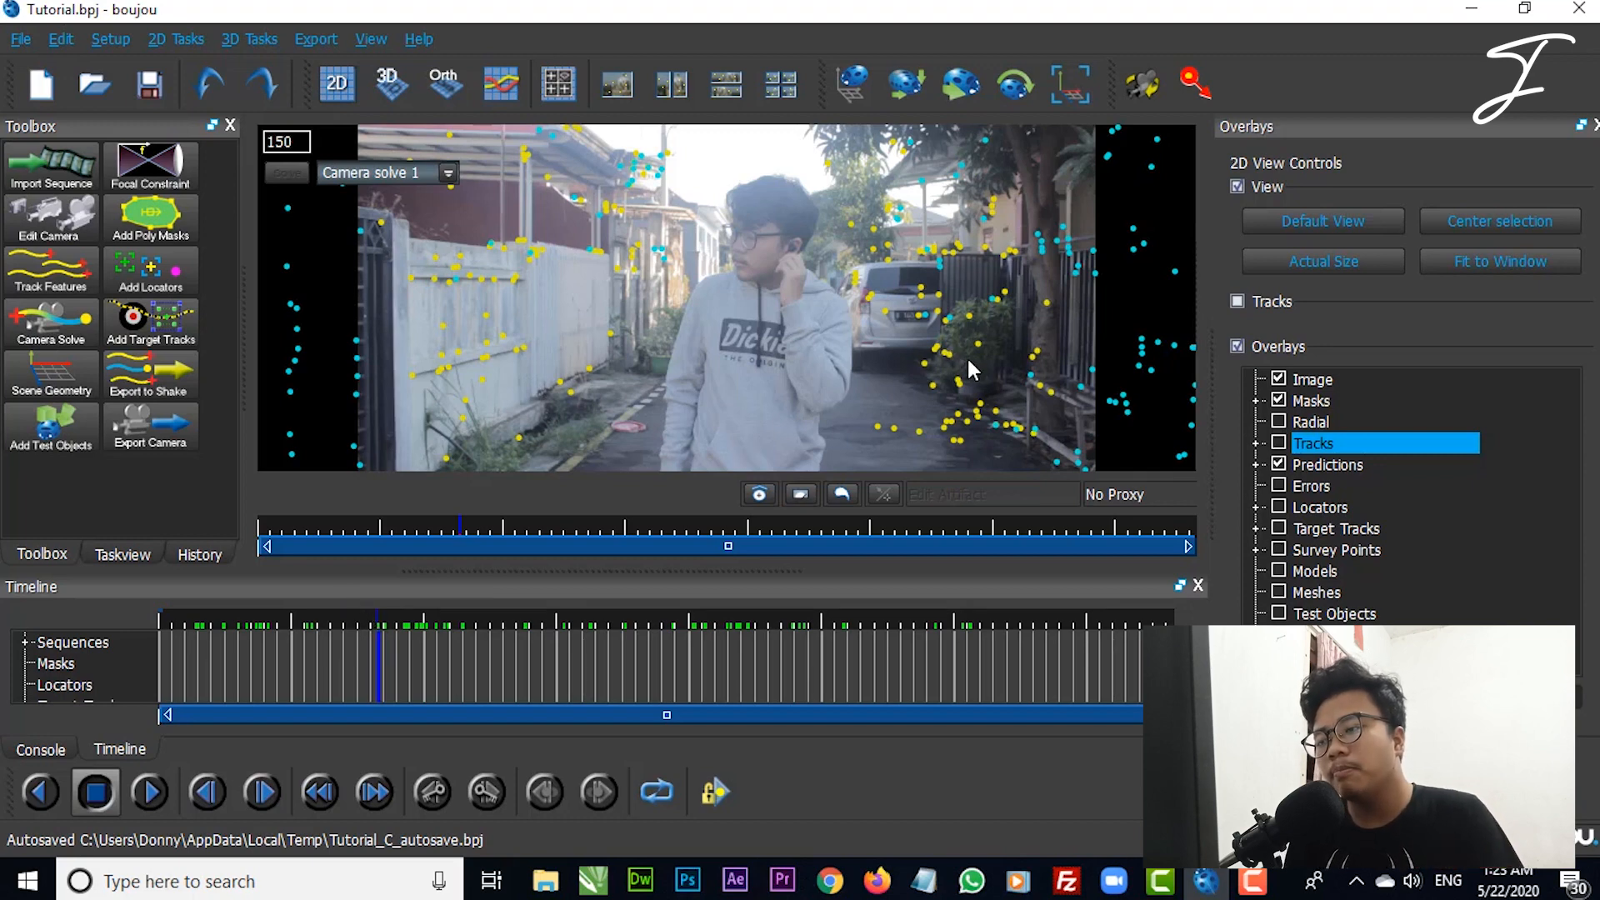
Step: At frame 245, select the cluster of prediction points on the ground near the plants behind the man and flag it for export
drag(472, 642, 517, 617)
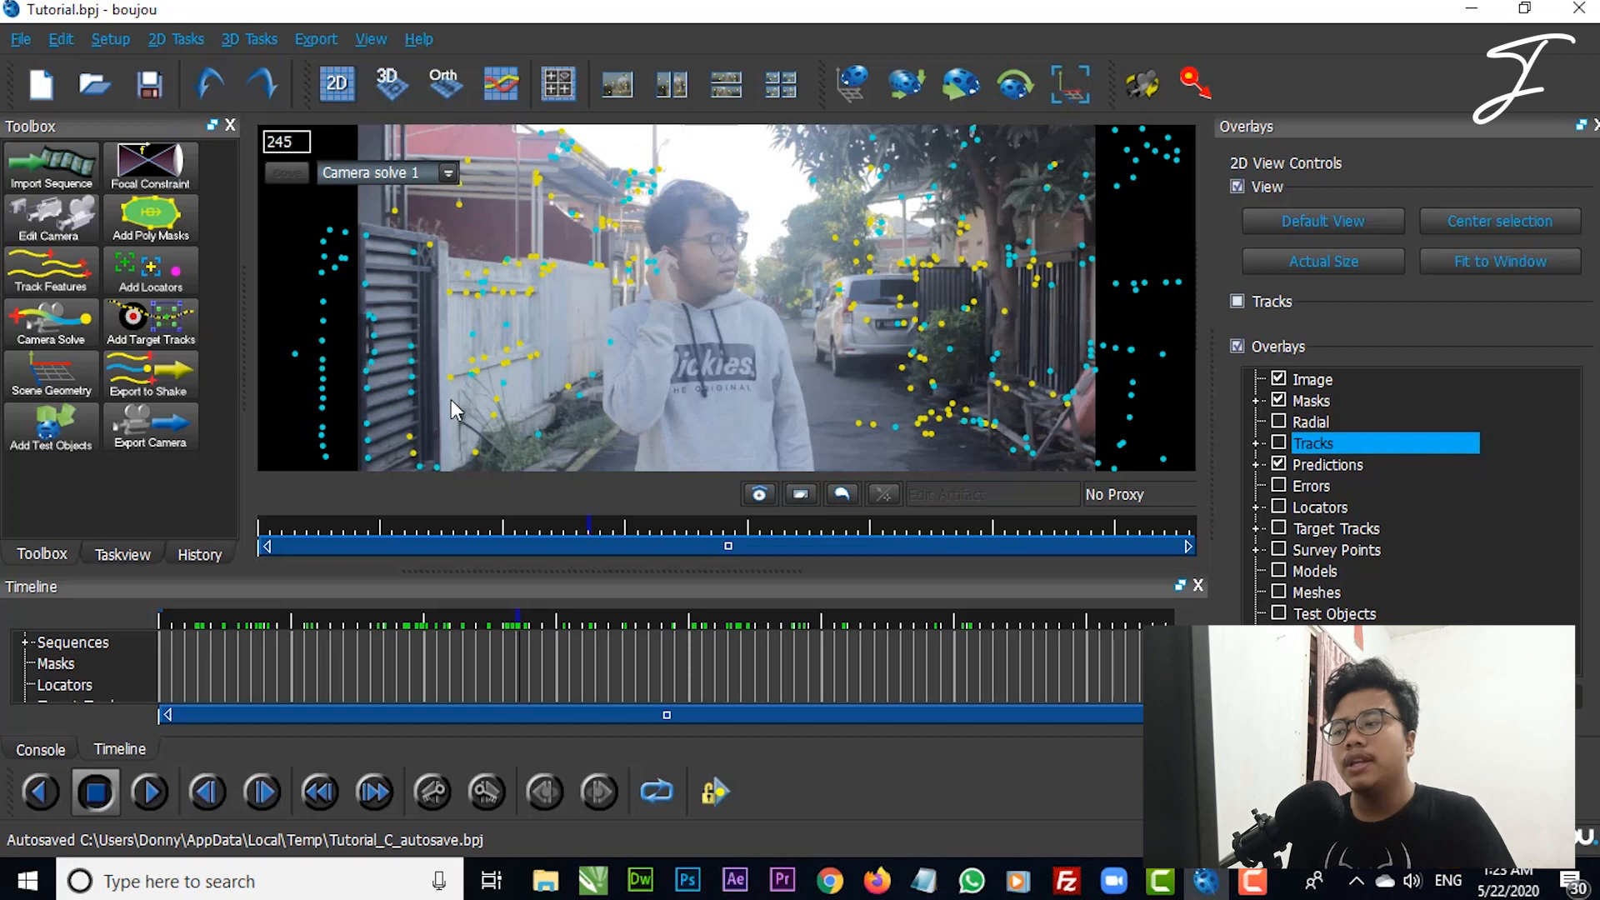
drag(912, 382, 958, 431)
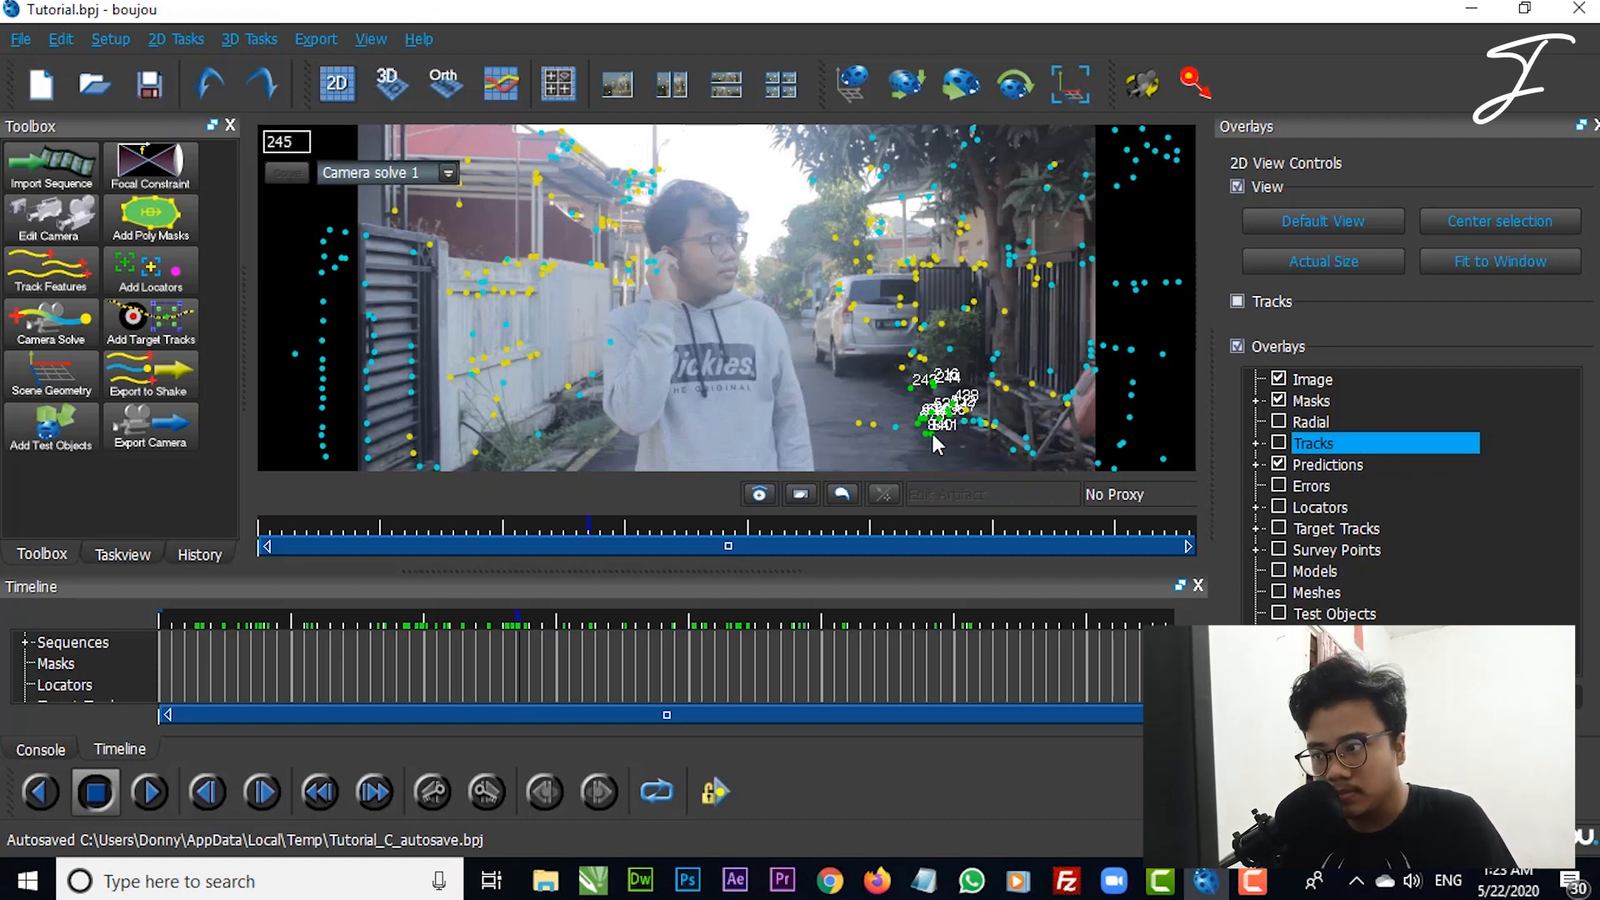
right_click(933, 408)
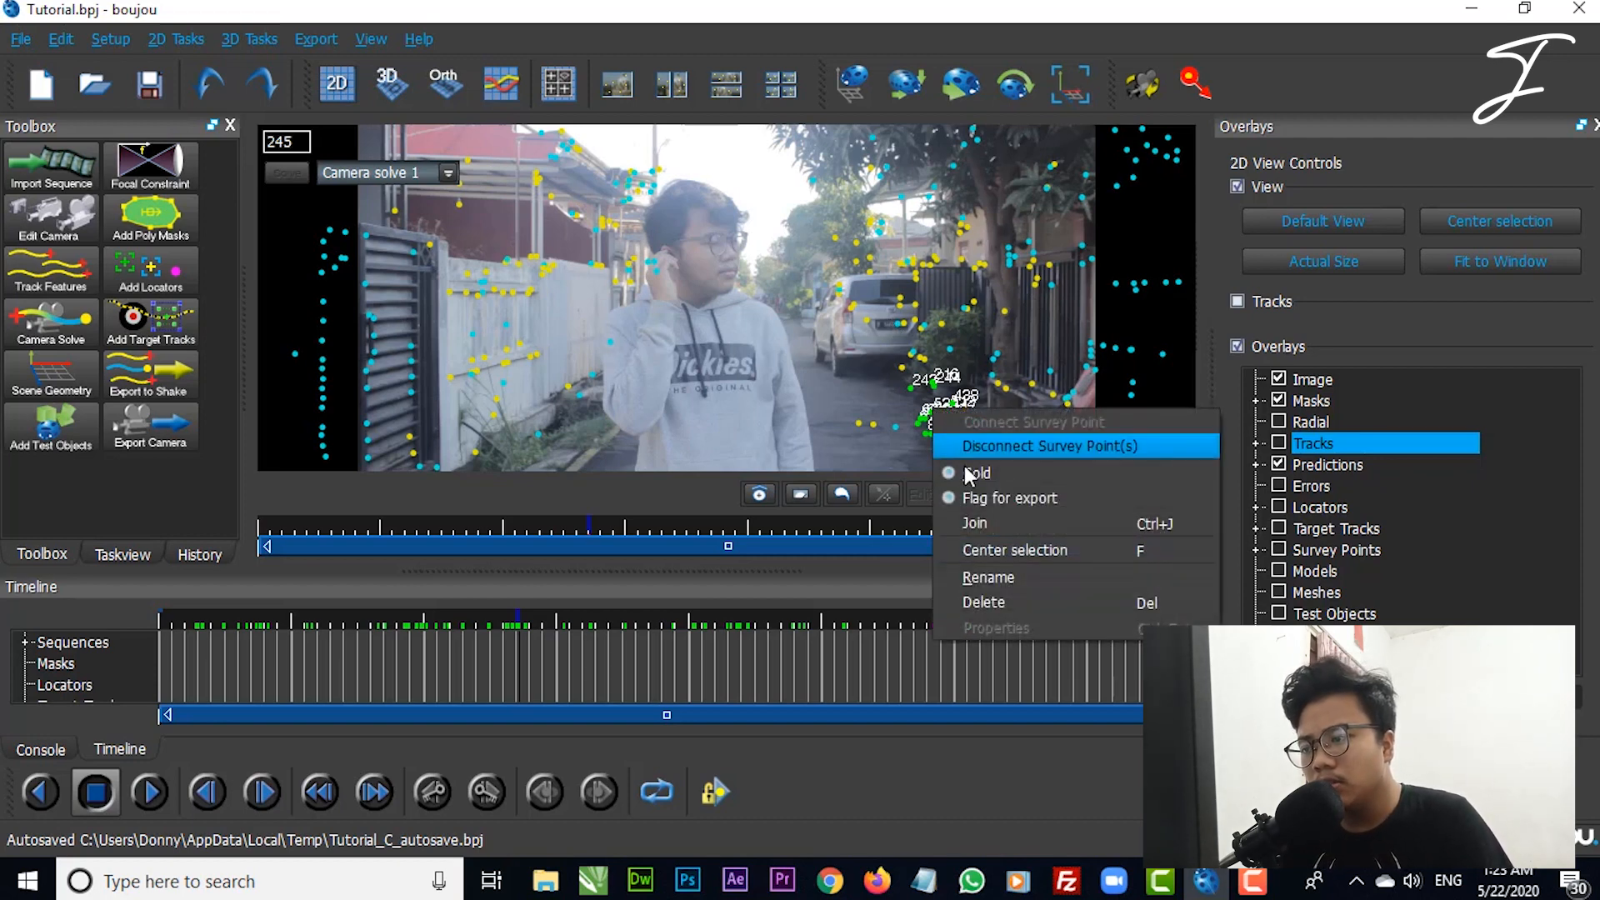
click(1007, 497)
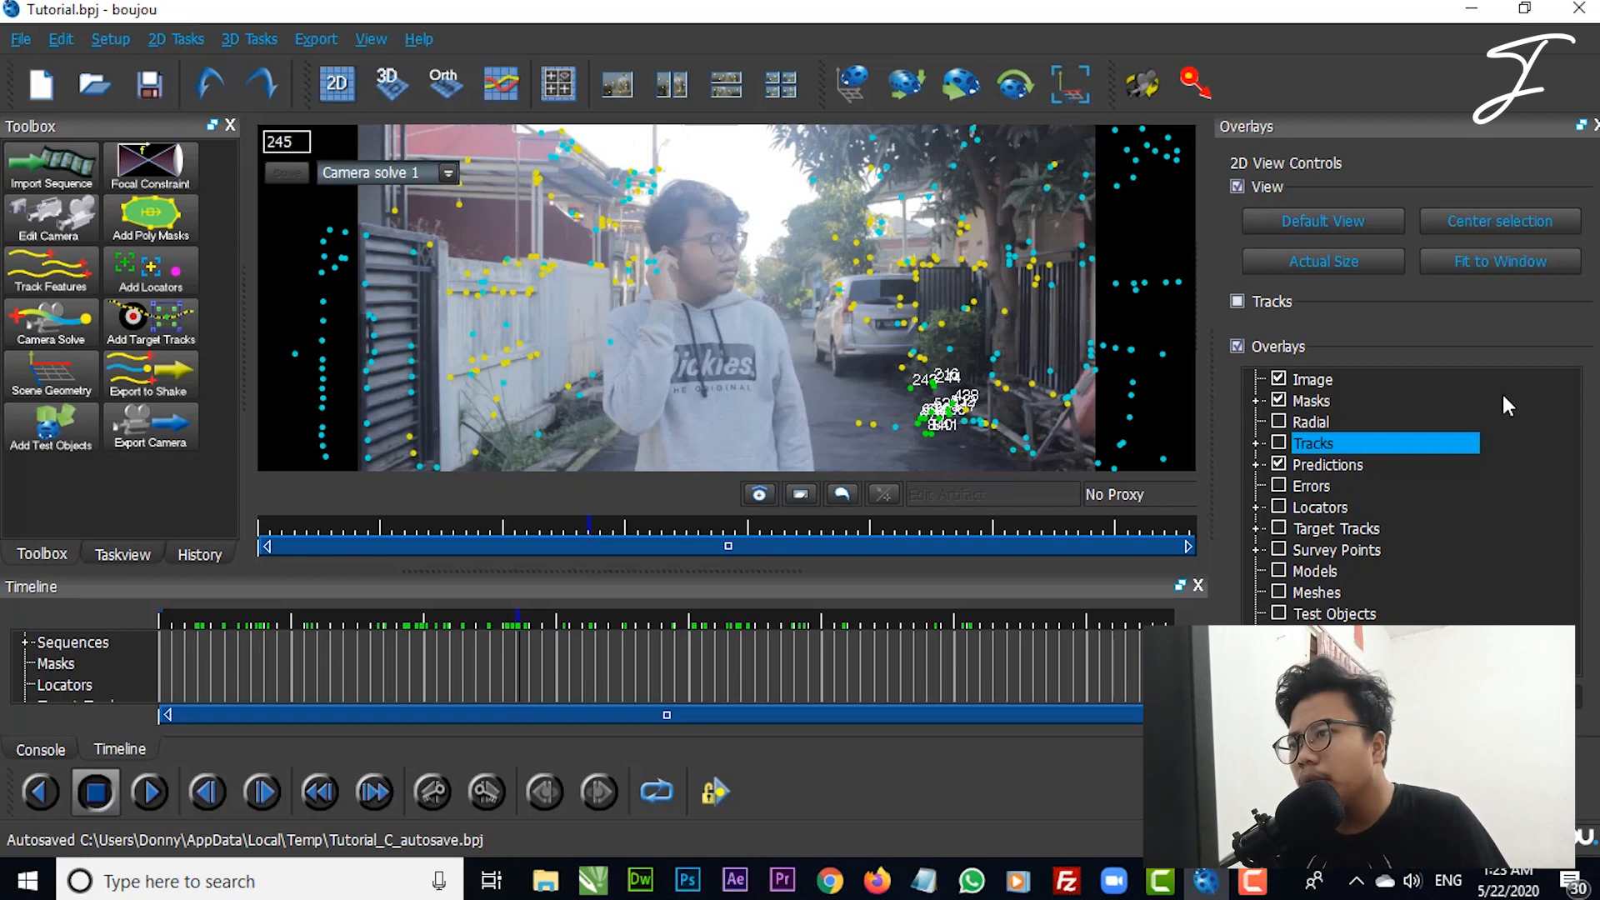
Step: Select the cluster of prediction points by the red house's roof edge on frame 245
click(533, 174)
click(556, 150)
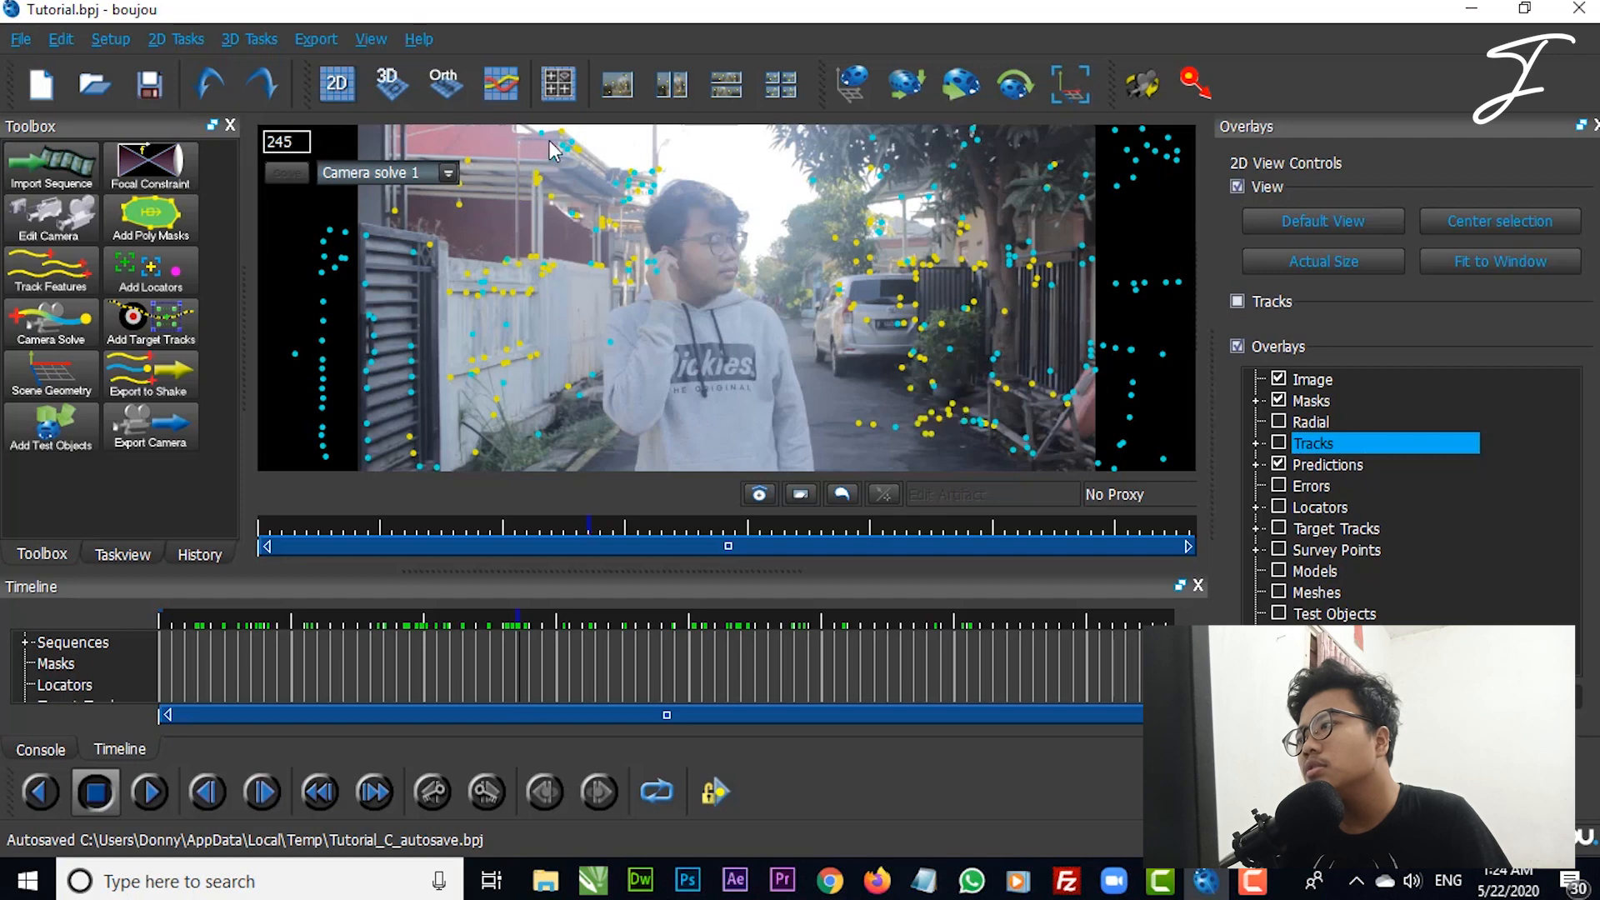
drag(595, 159, 595, 159)
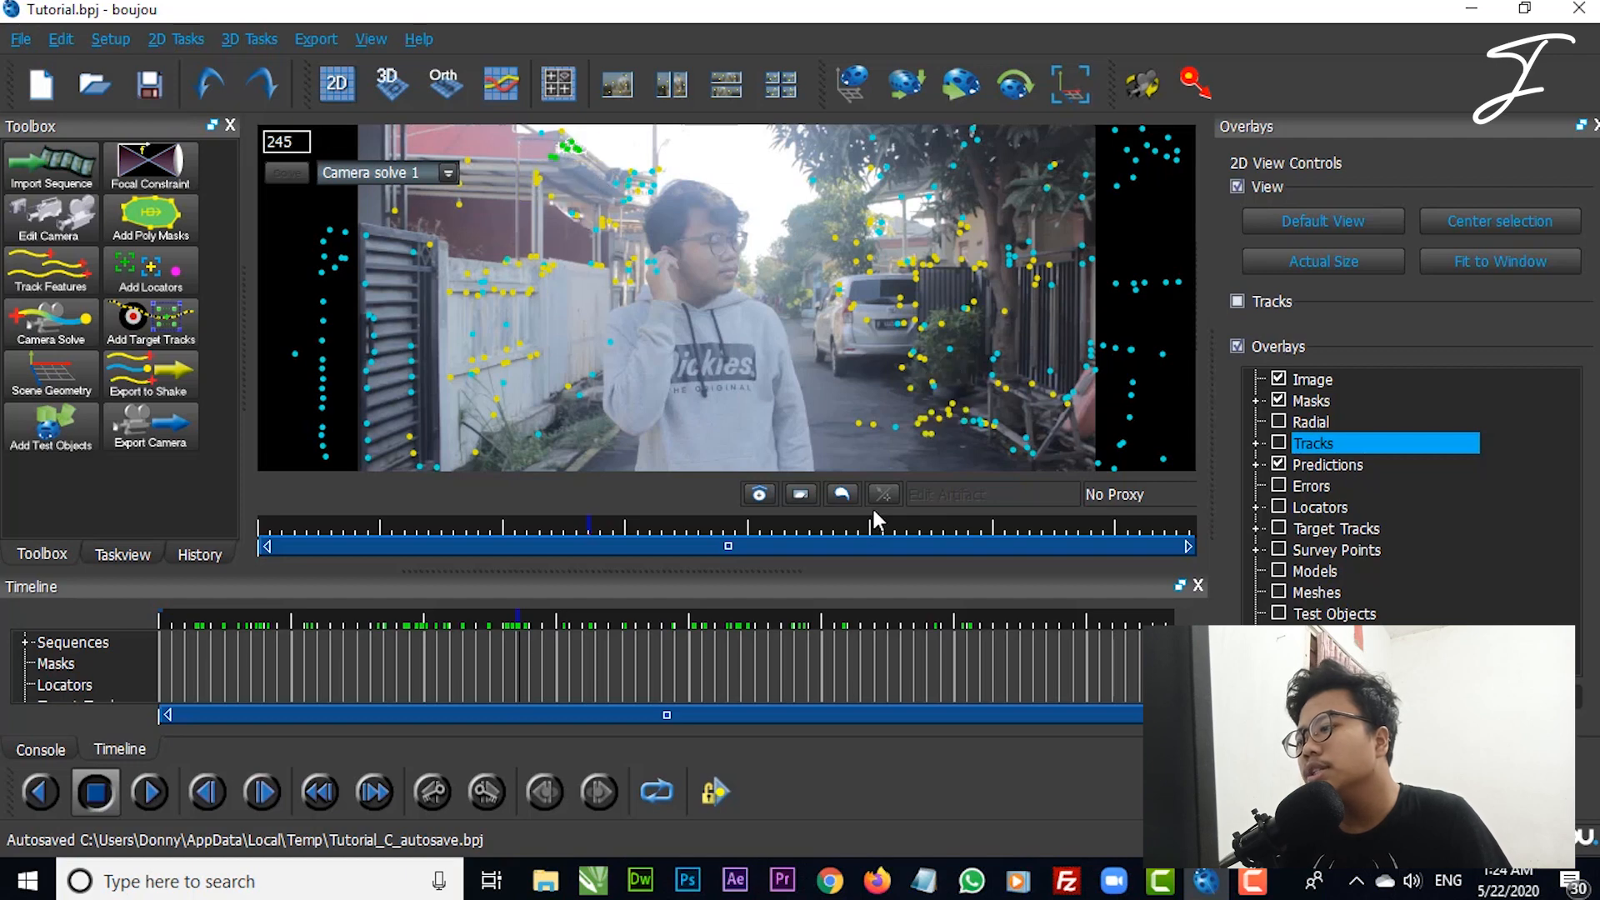
Step: At frame 438, select the cluster of prediction points on the upper part of the metal gate and flag it for export
drag(744, 631, 802, 629)
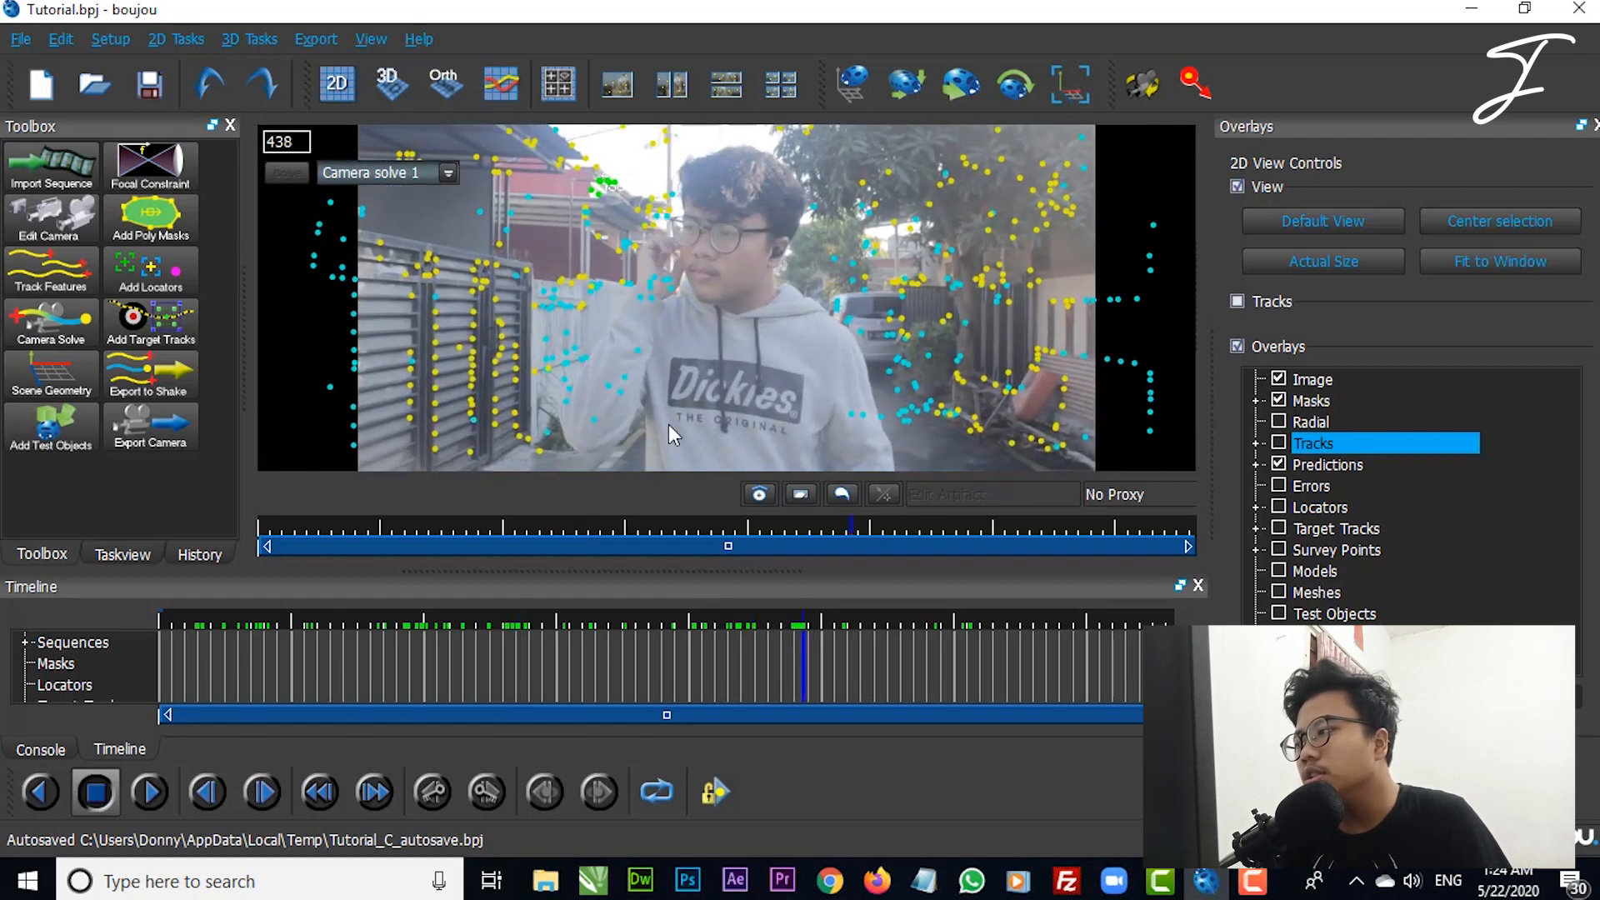
drag(440, 365, 455, 368)
click(446, 292)
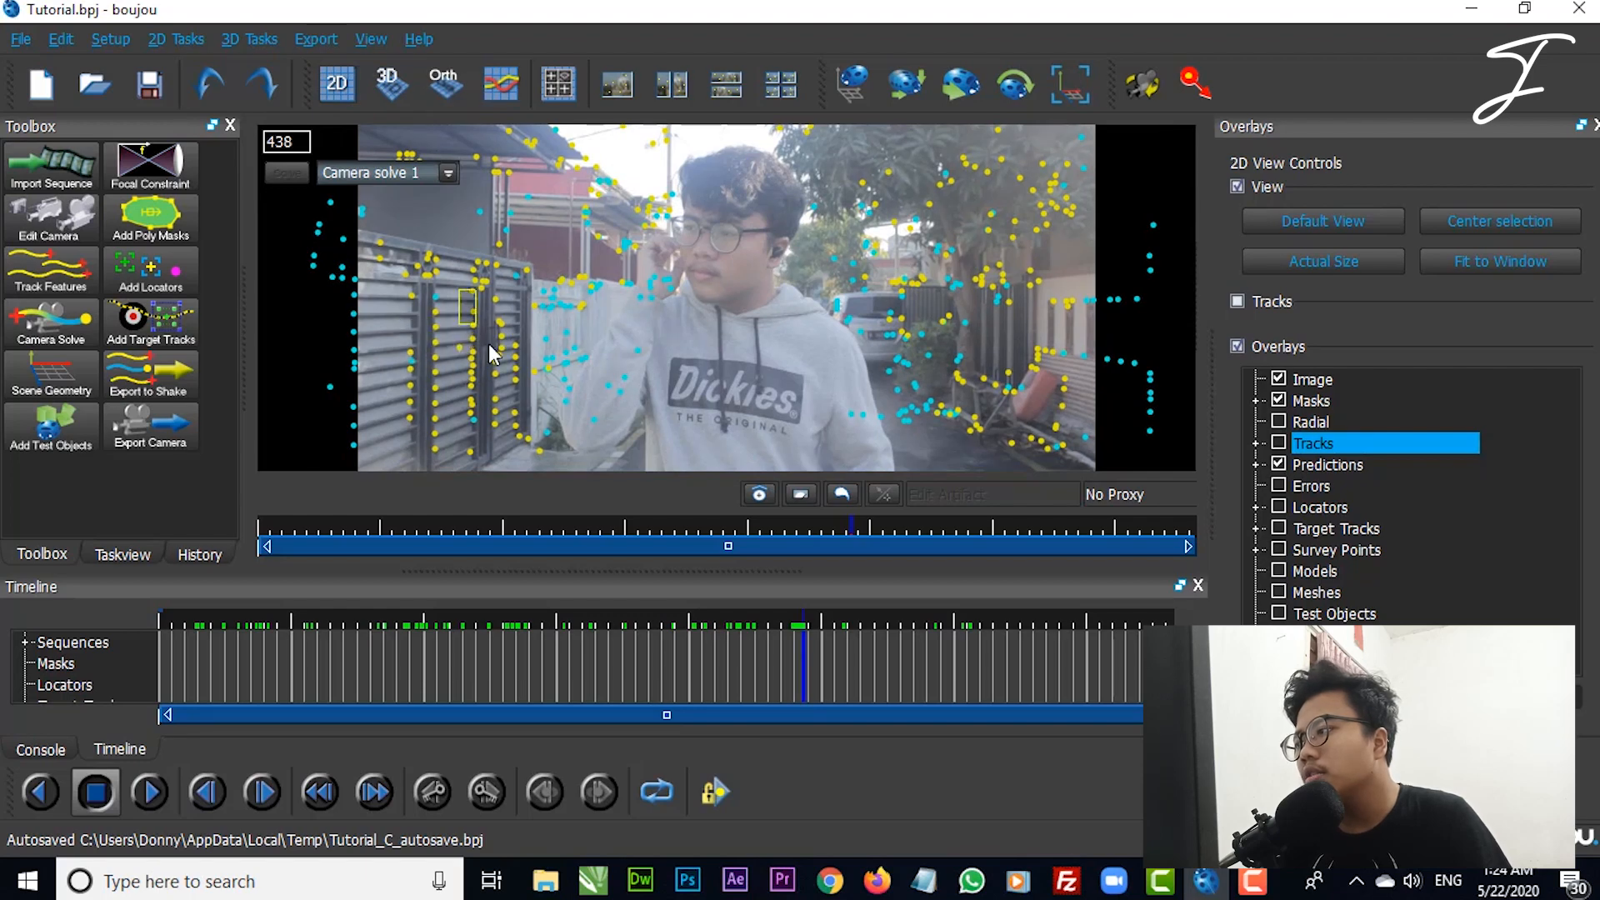
drag(463, 276, 543, 356)
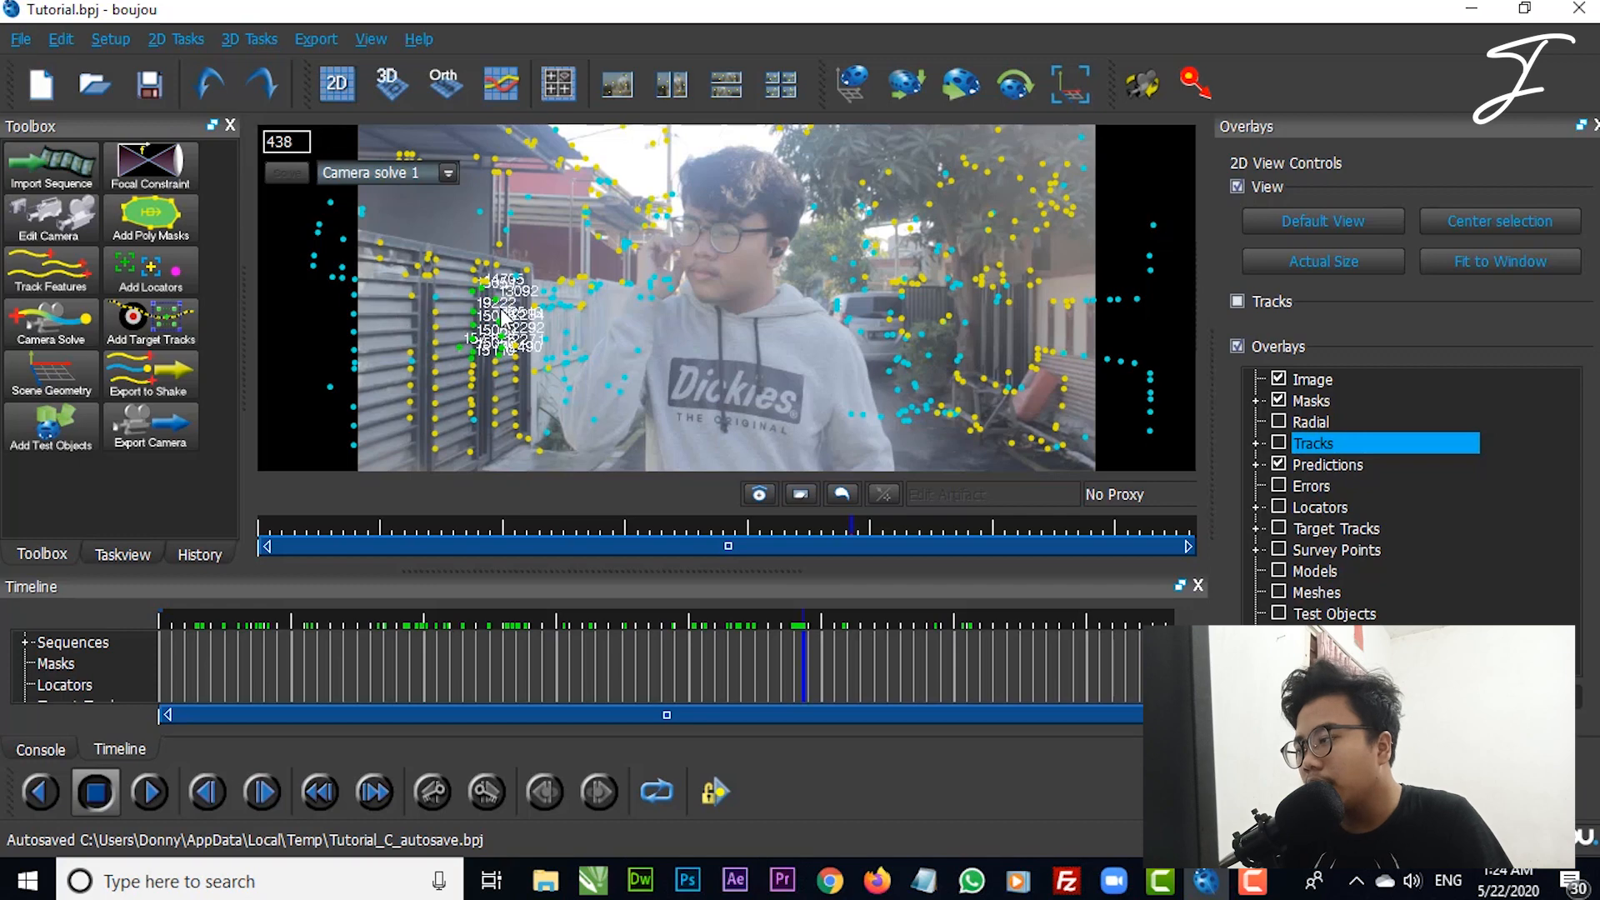
right_click(502, 316)
click(559, 406)
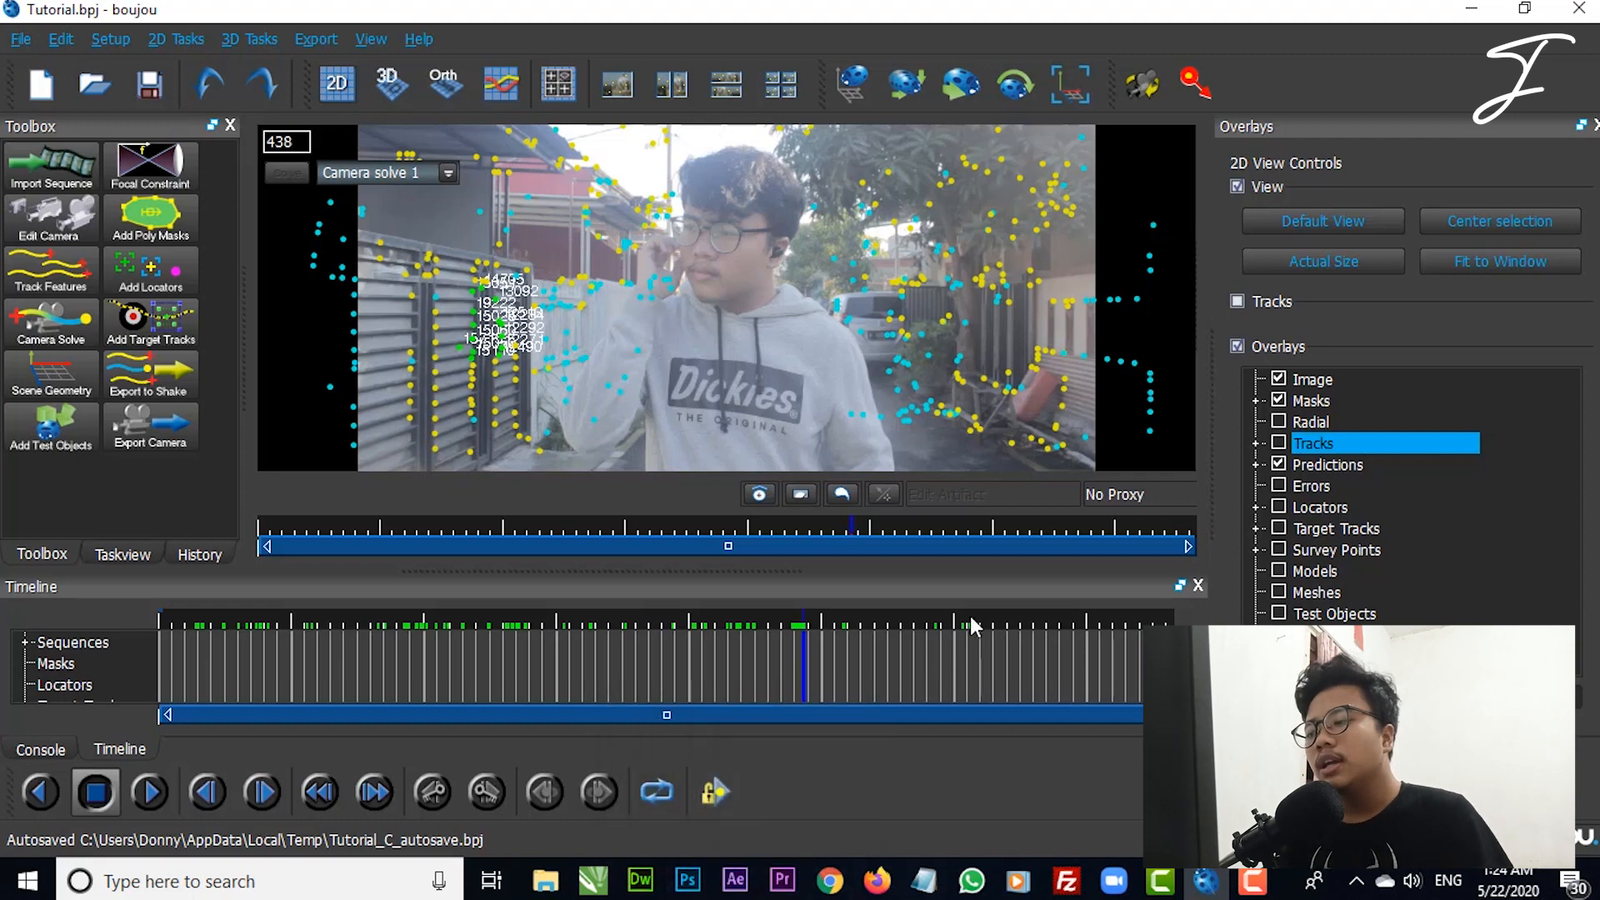
Step: Check the selected gate points at frames 321 and 363
click(630, 644)
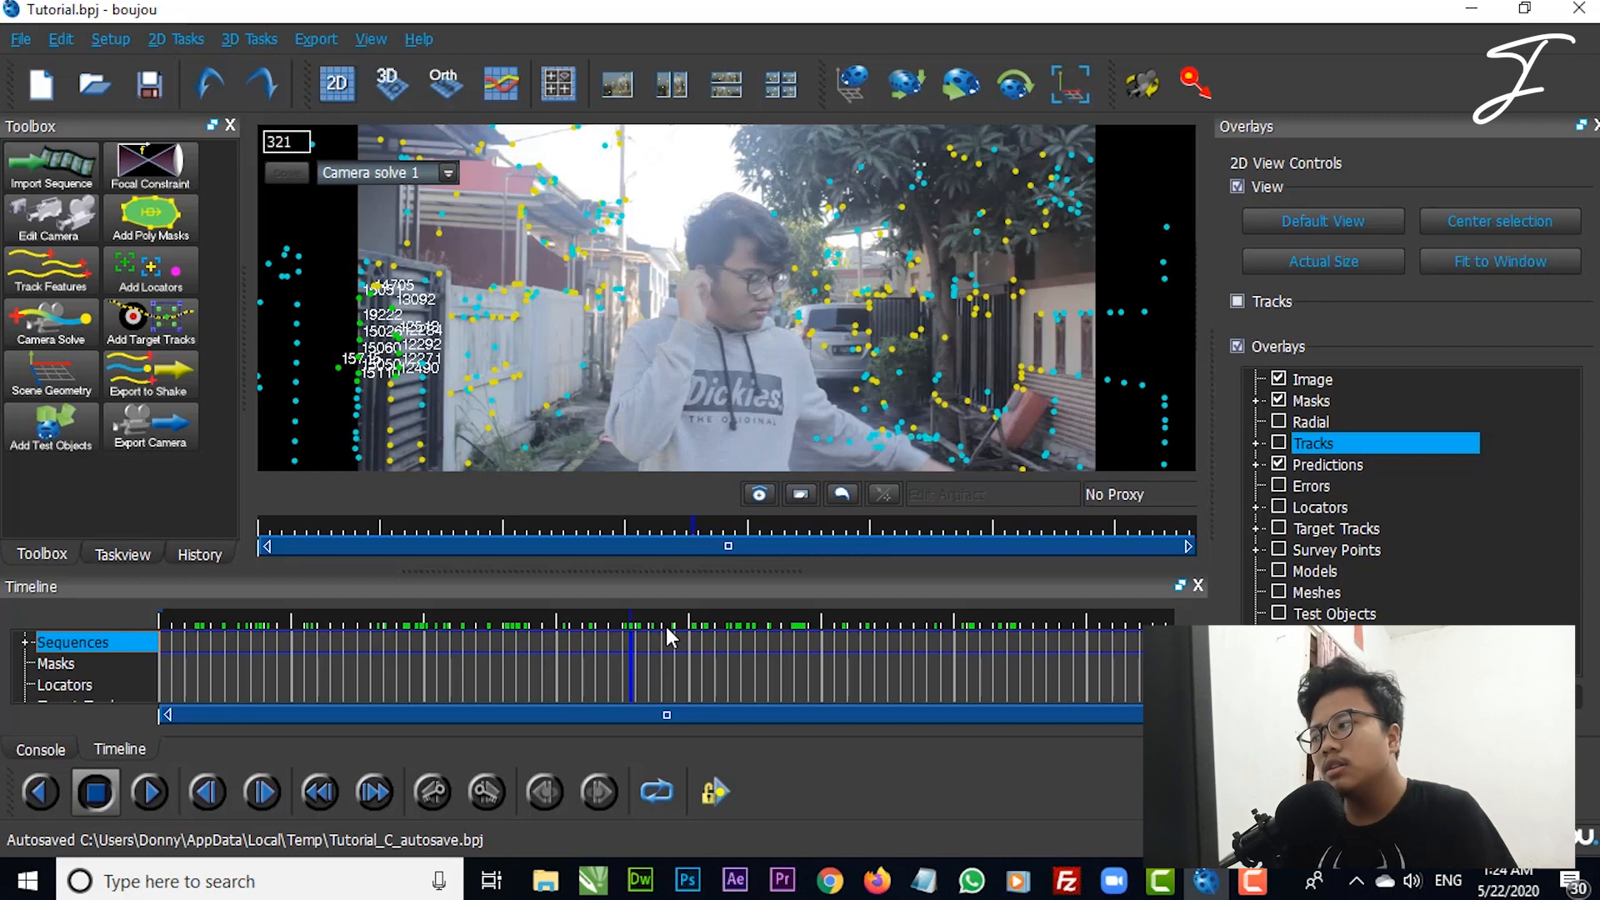
drag(667, 631, 692, 627)
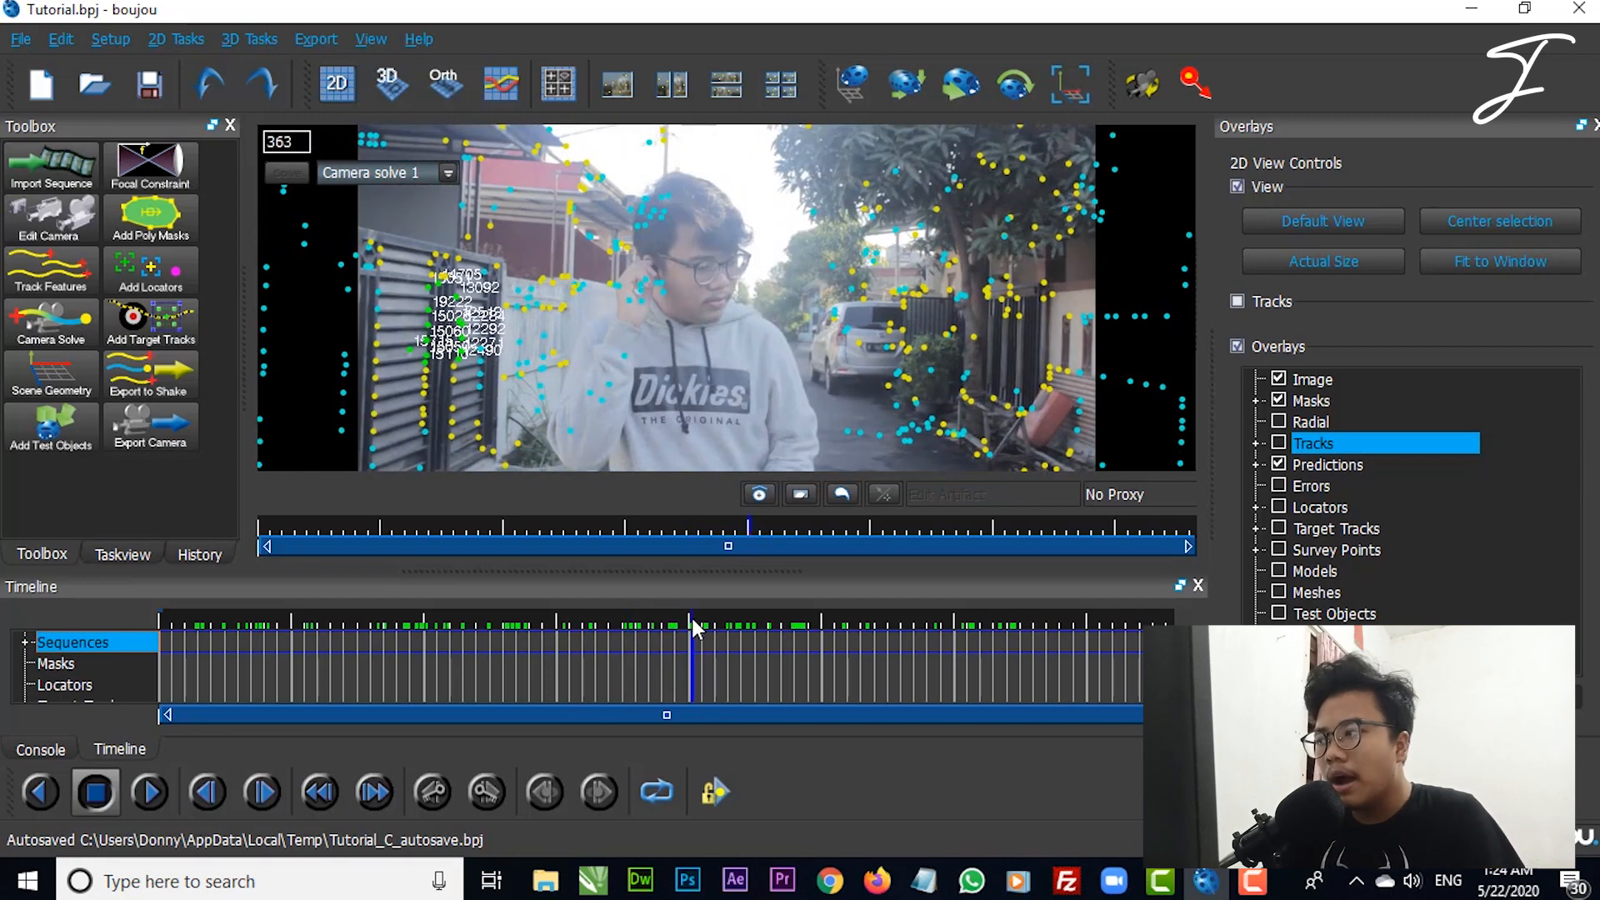
Step: Check the selected gate prediction points at frames 405, 302 and 298
drag(692, 591, 756, 613)
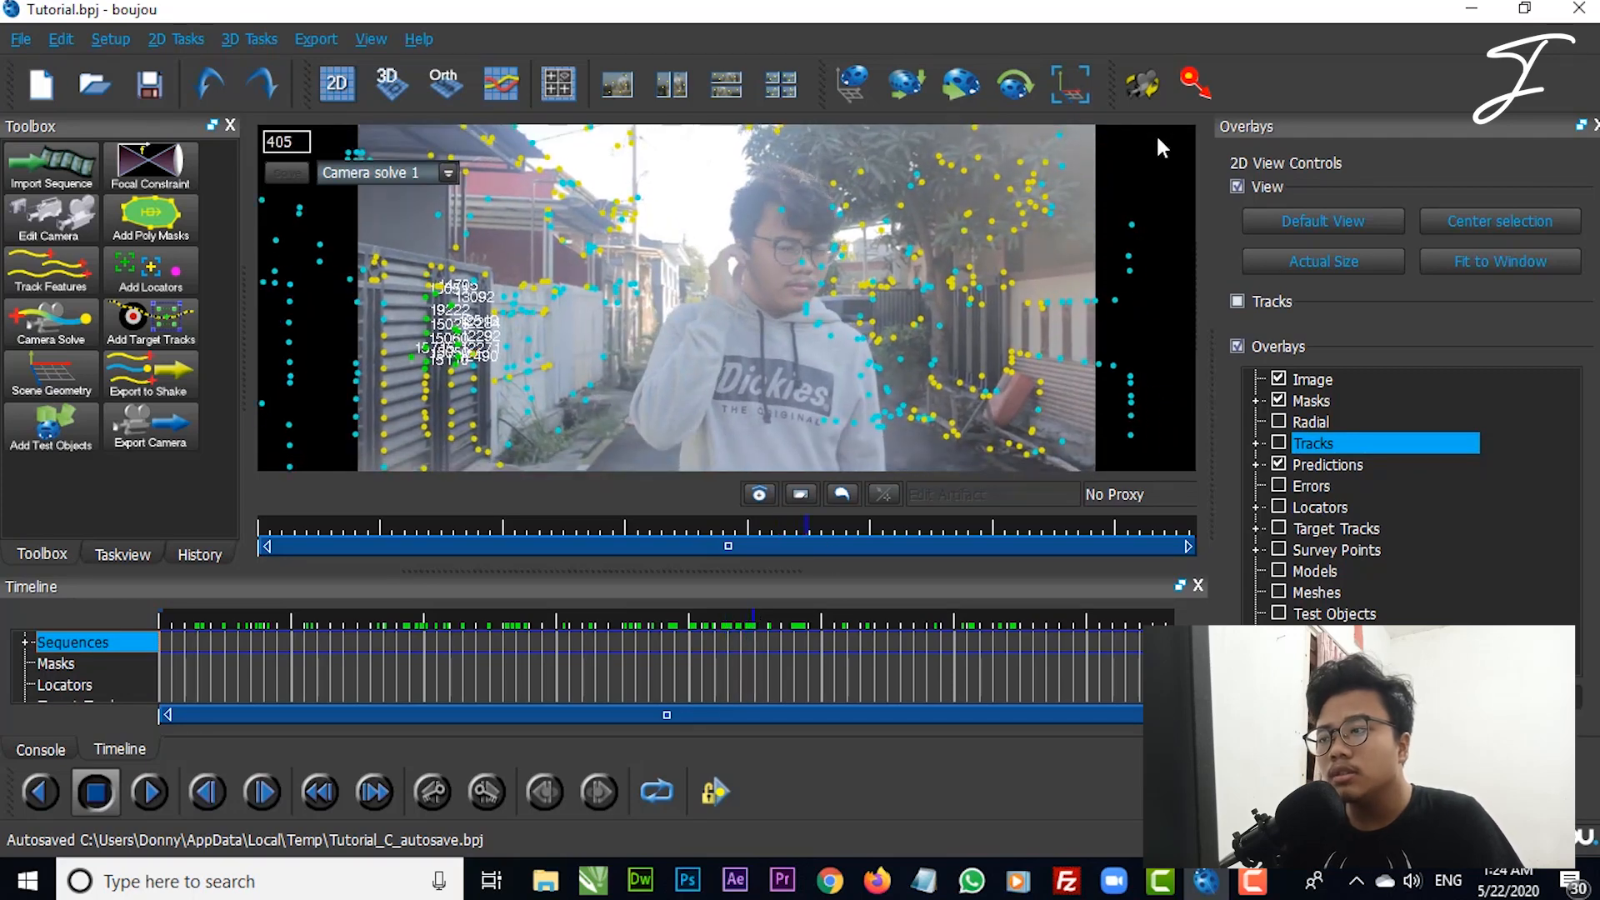
drag(623, 624, 601, 623)
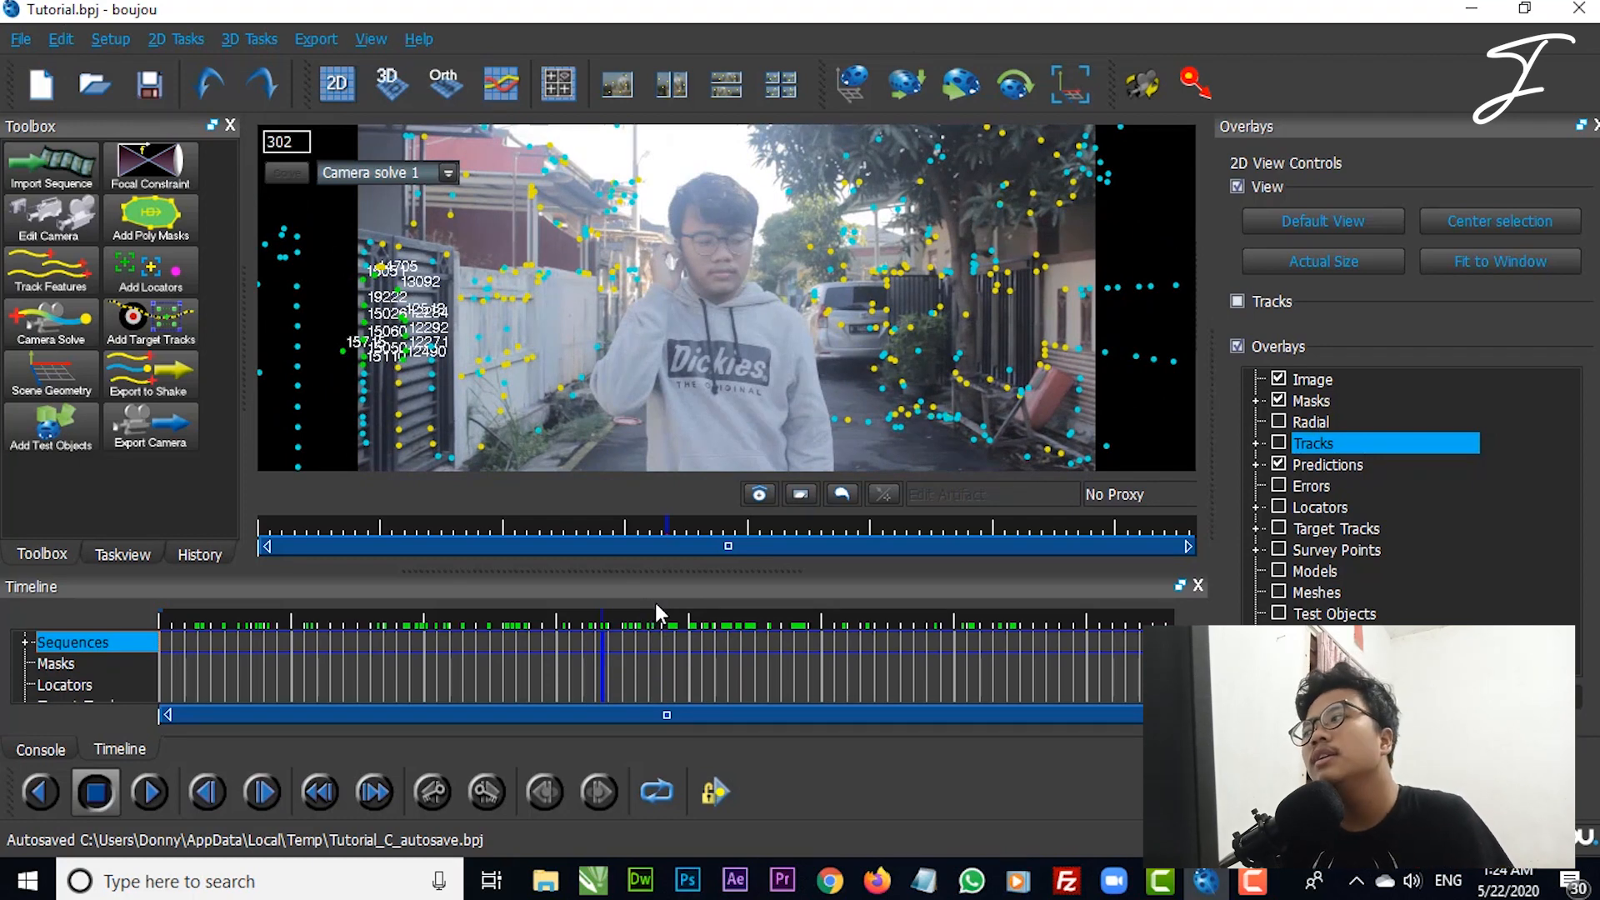
right_click(401, 307)
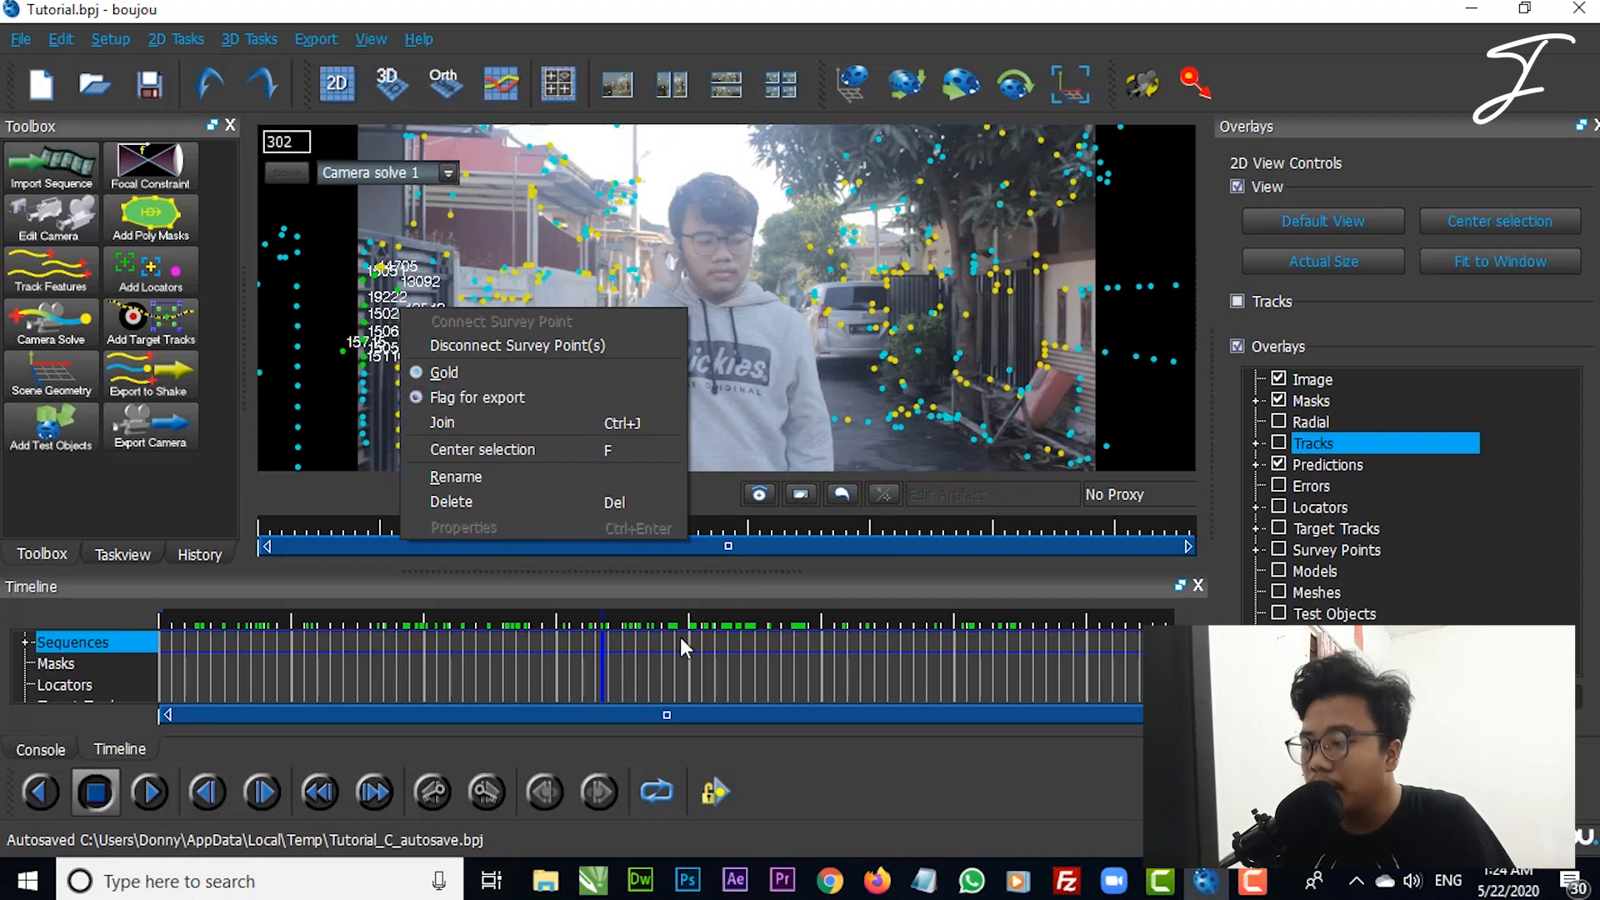
click(598, 632)
click(597, 630)
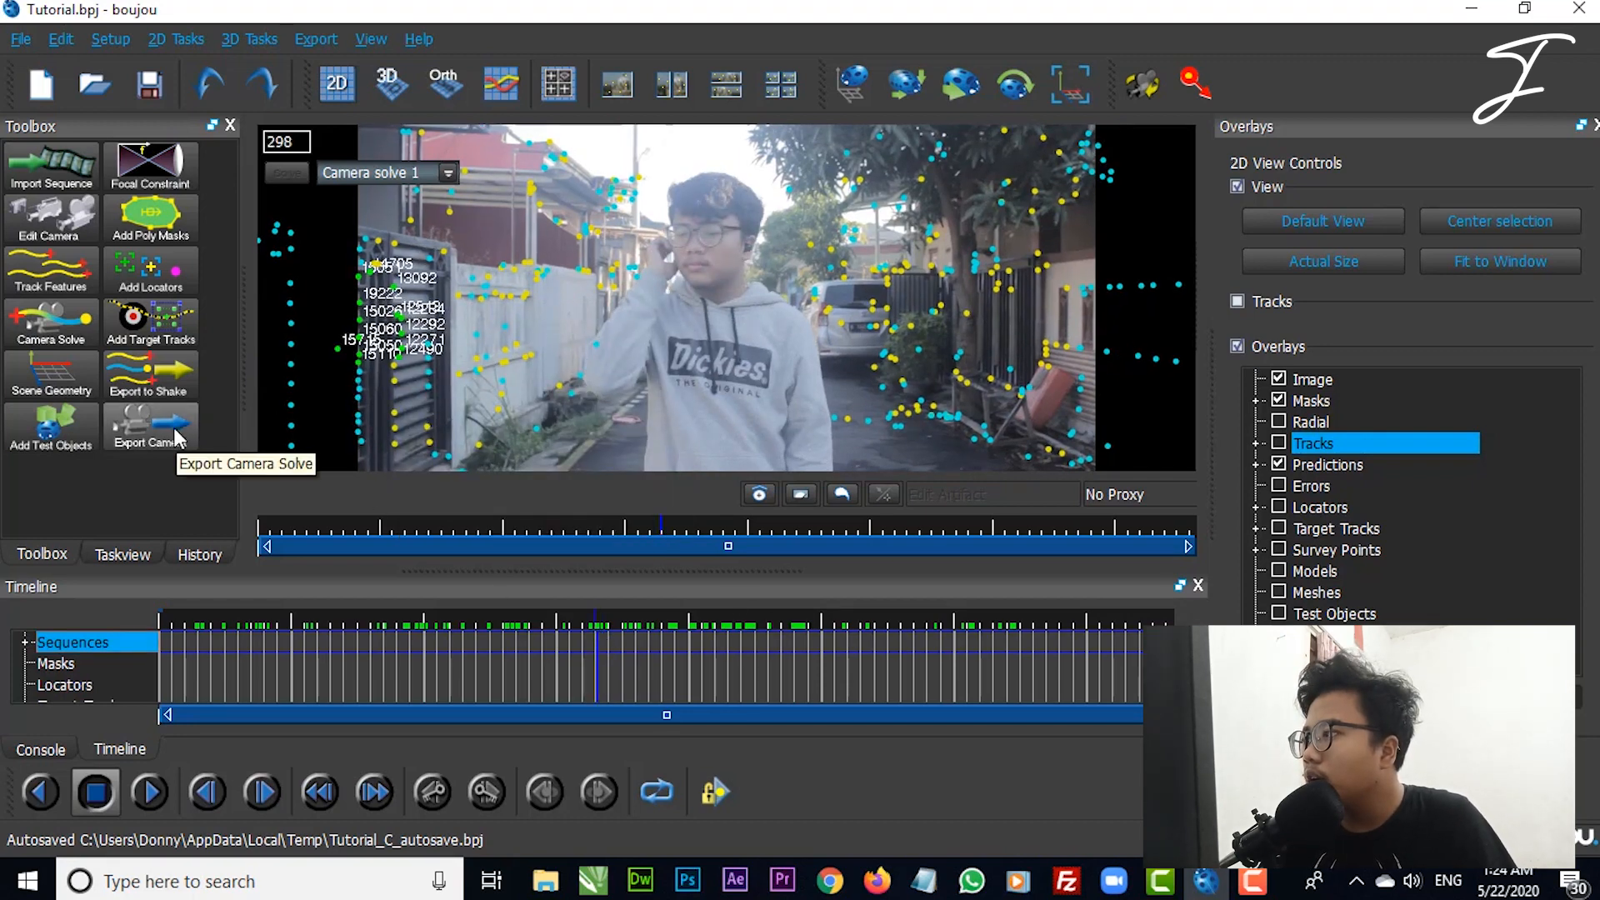
Step: Start a camera solve export and set its export type to After Effects (Maya) (*.ma)
click(316, 39)
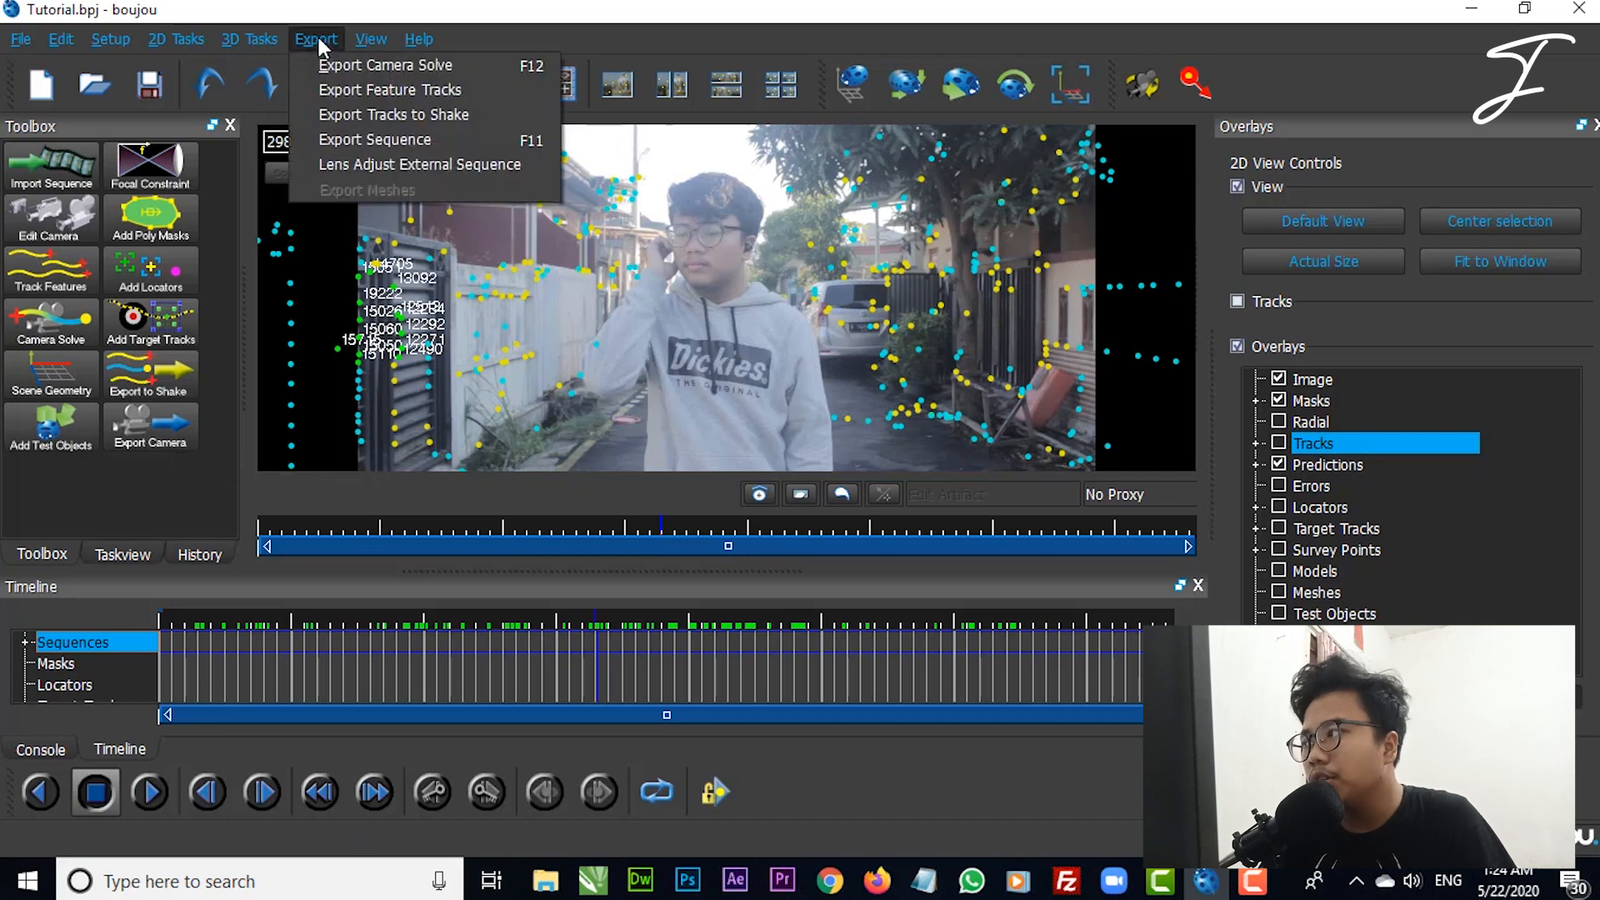
click(316, 39)
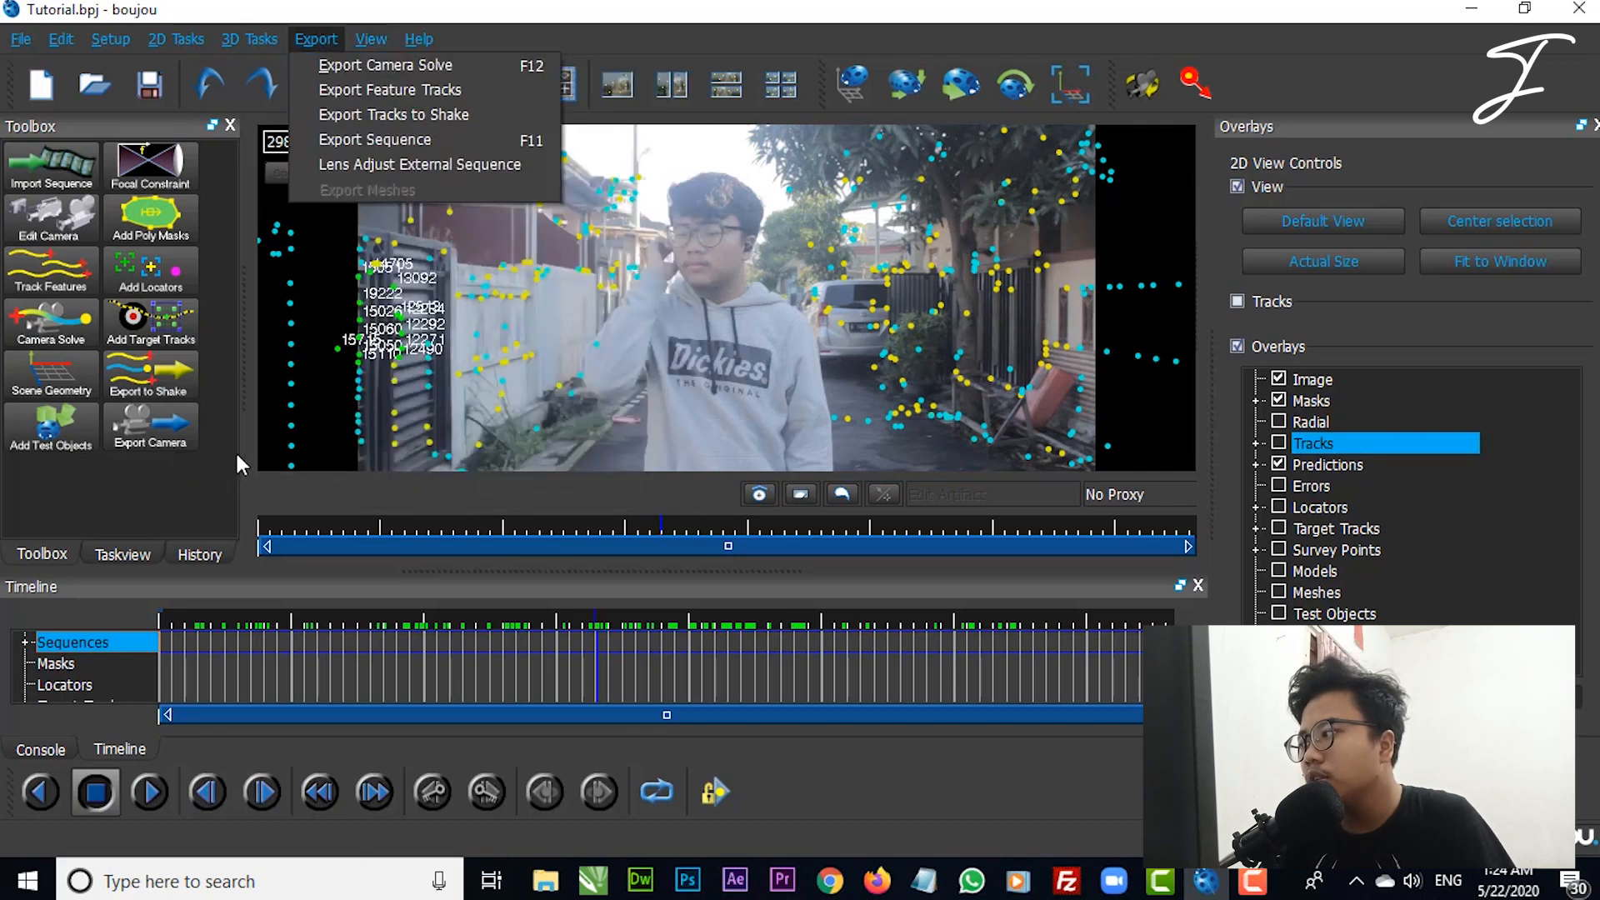
click(164, 438)
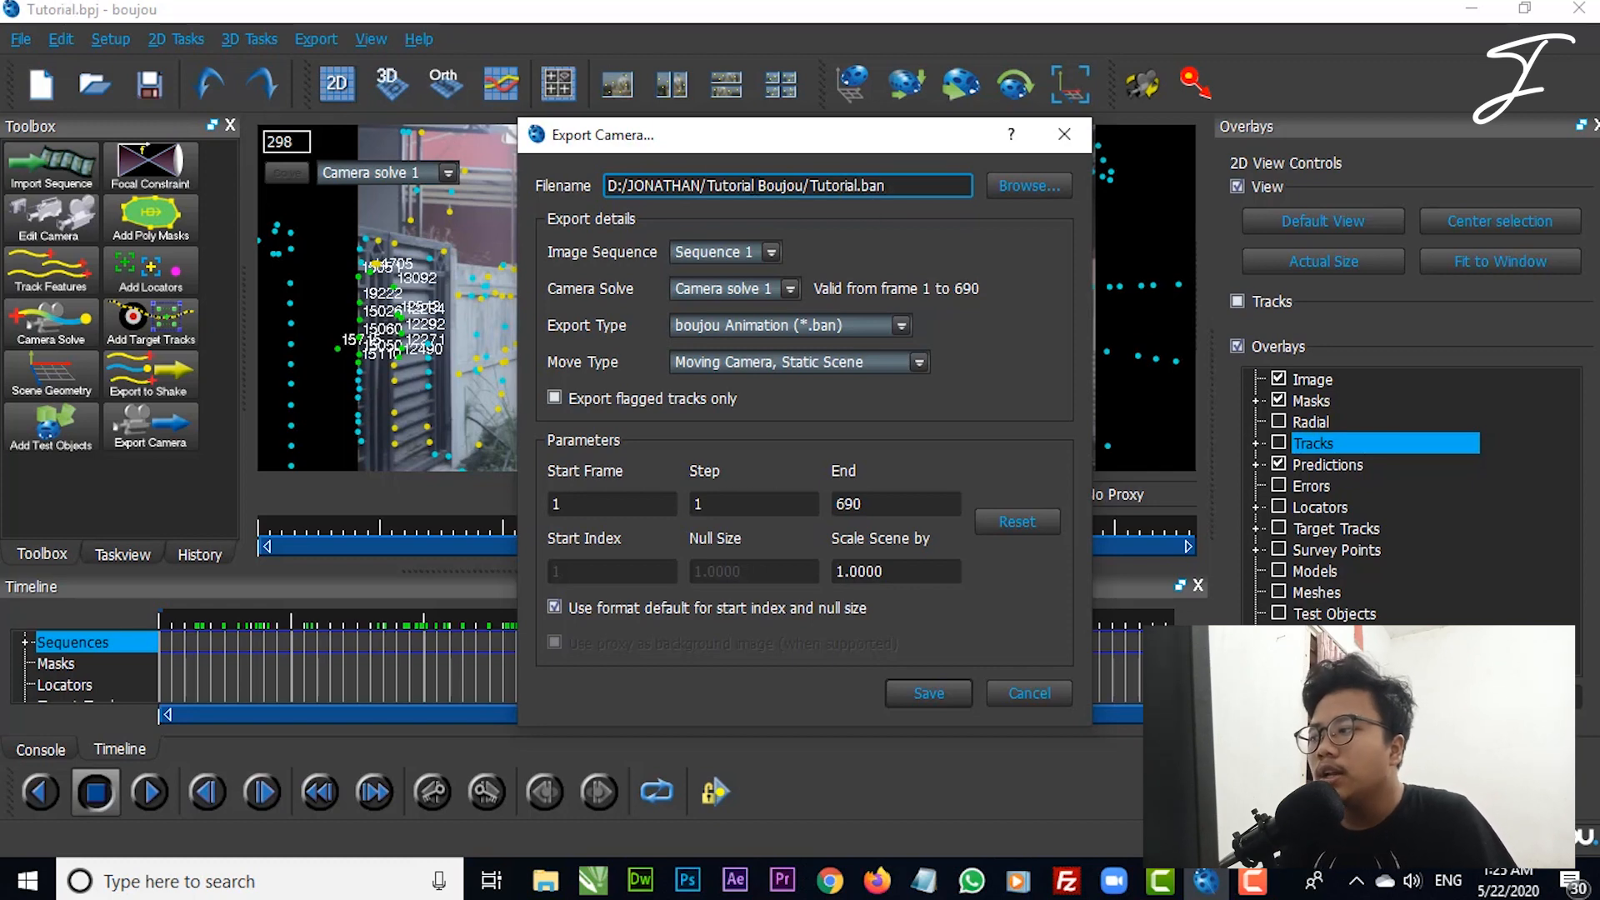
click(880, 329)
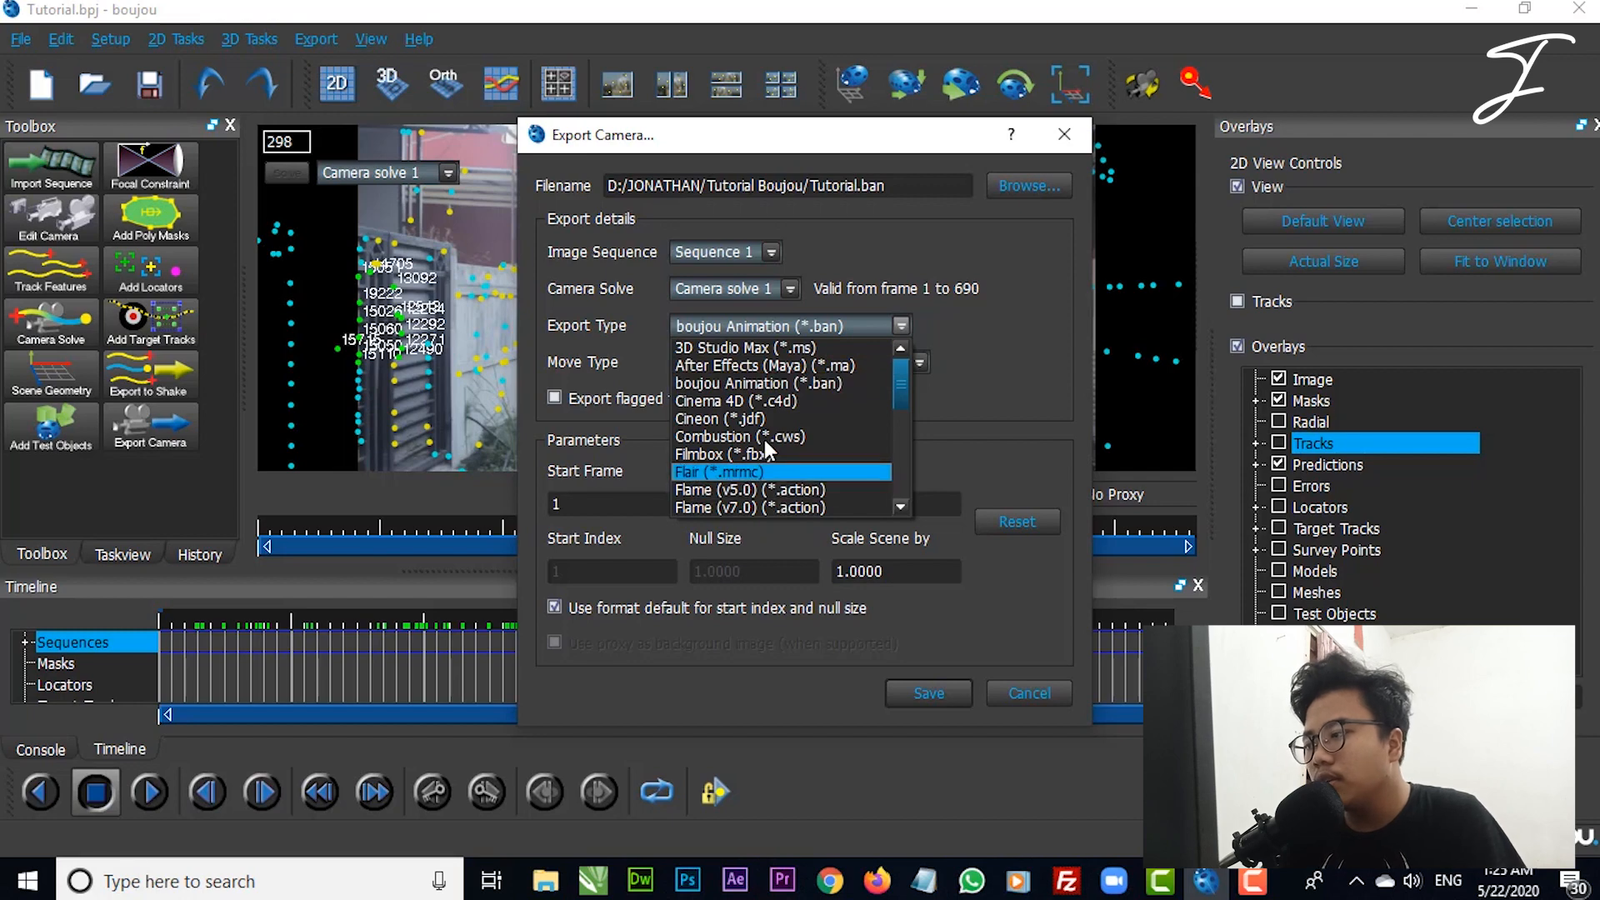
click(722, 366)
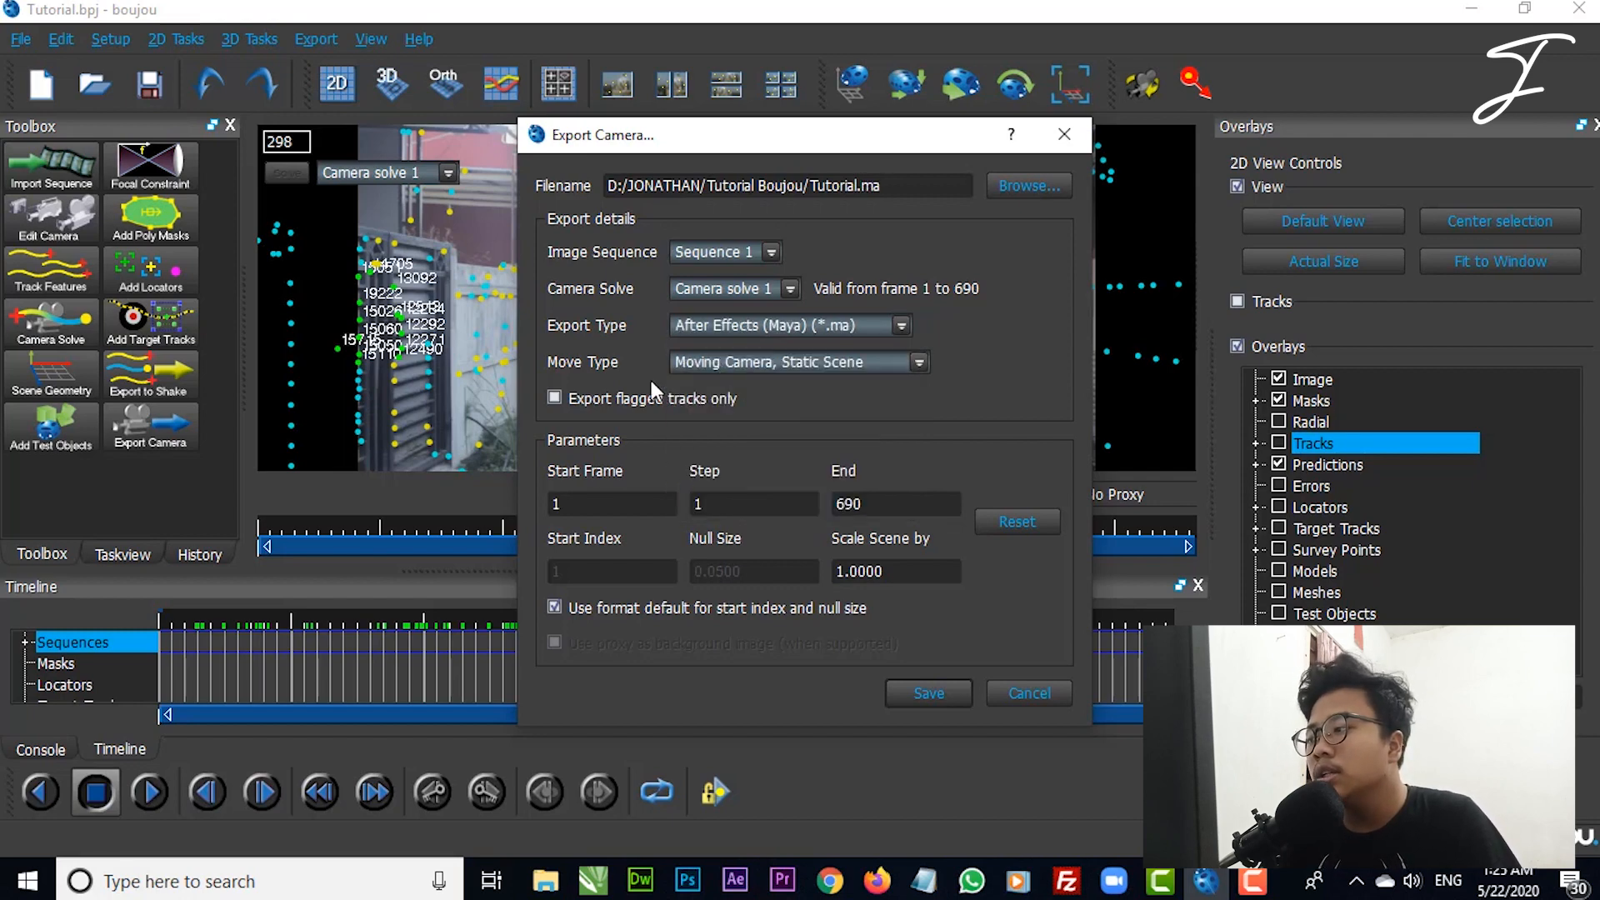
Step: Limit the camera export to flagged tracks only, scale the scene by 1000, and save it as Tutorial.ma
click(612, 397)
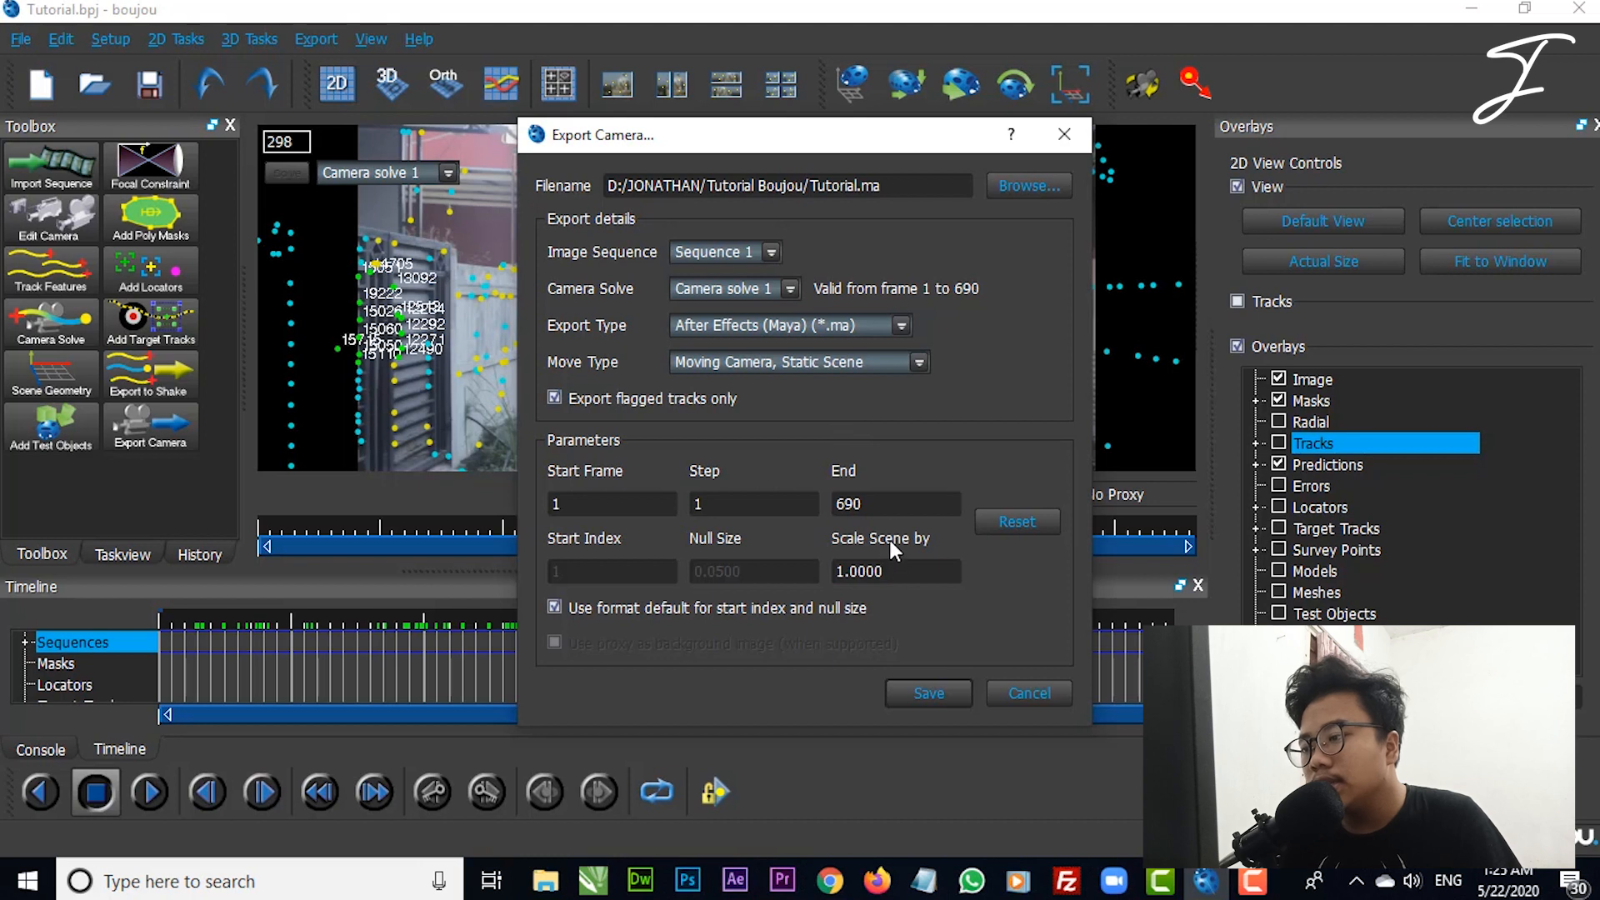
double_click(926, 566)
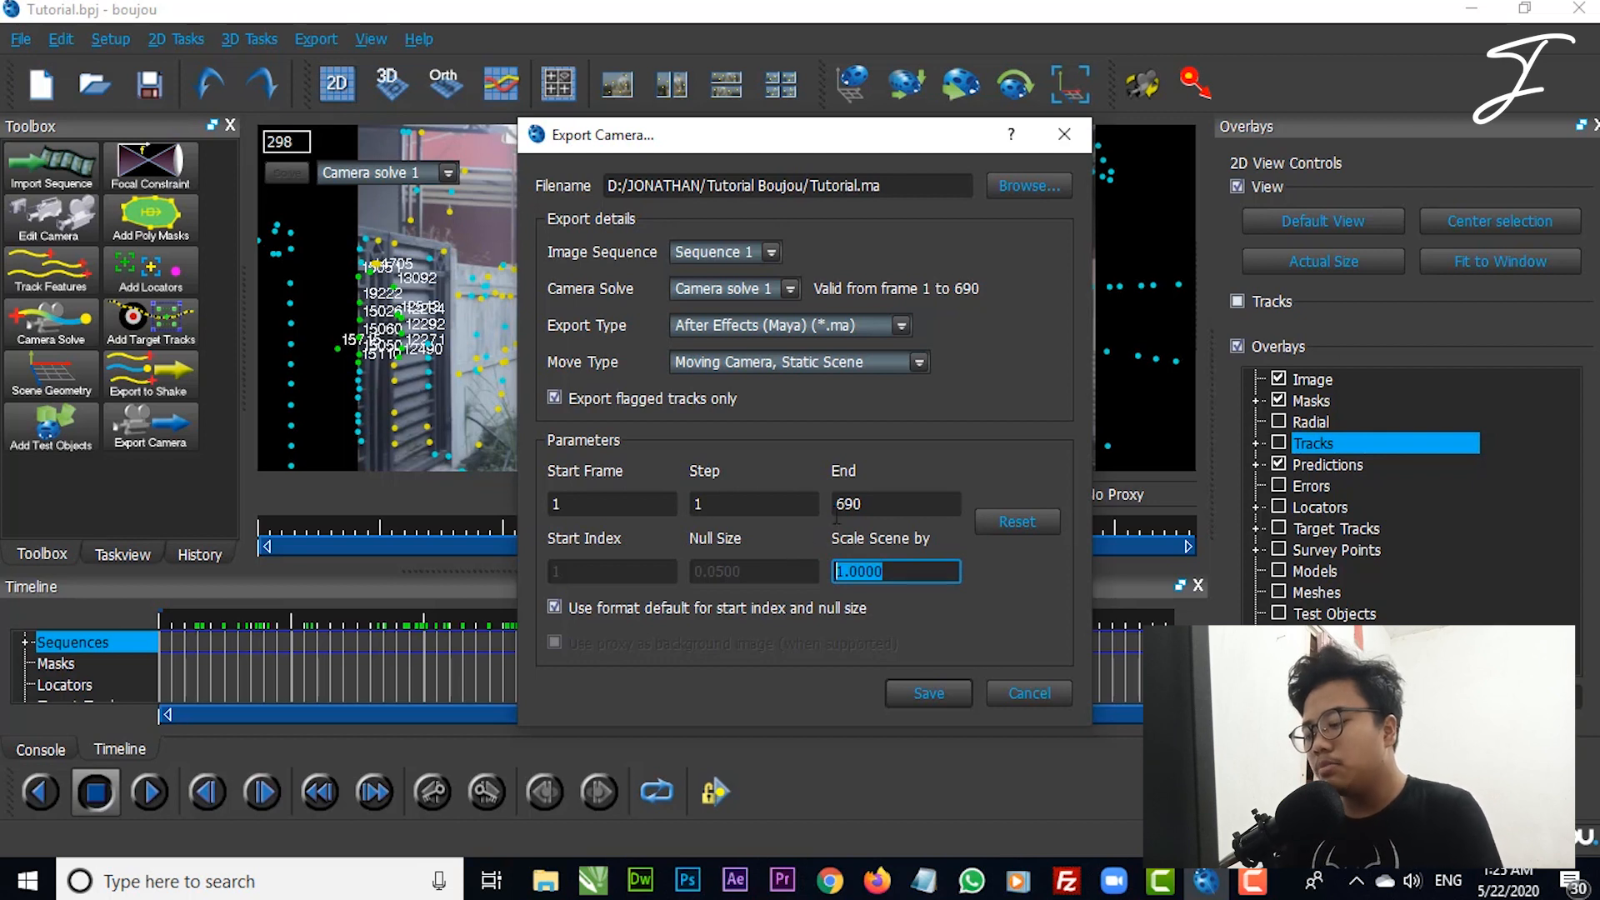
text(1000)
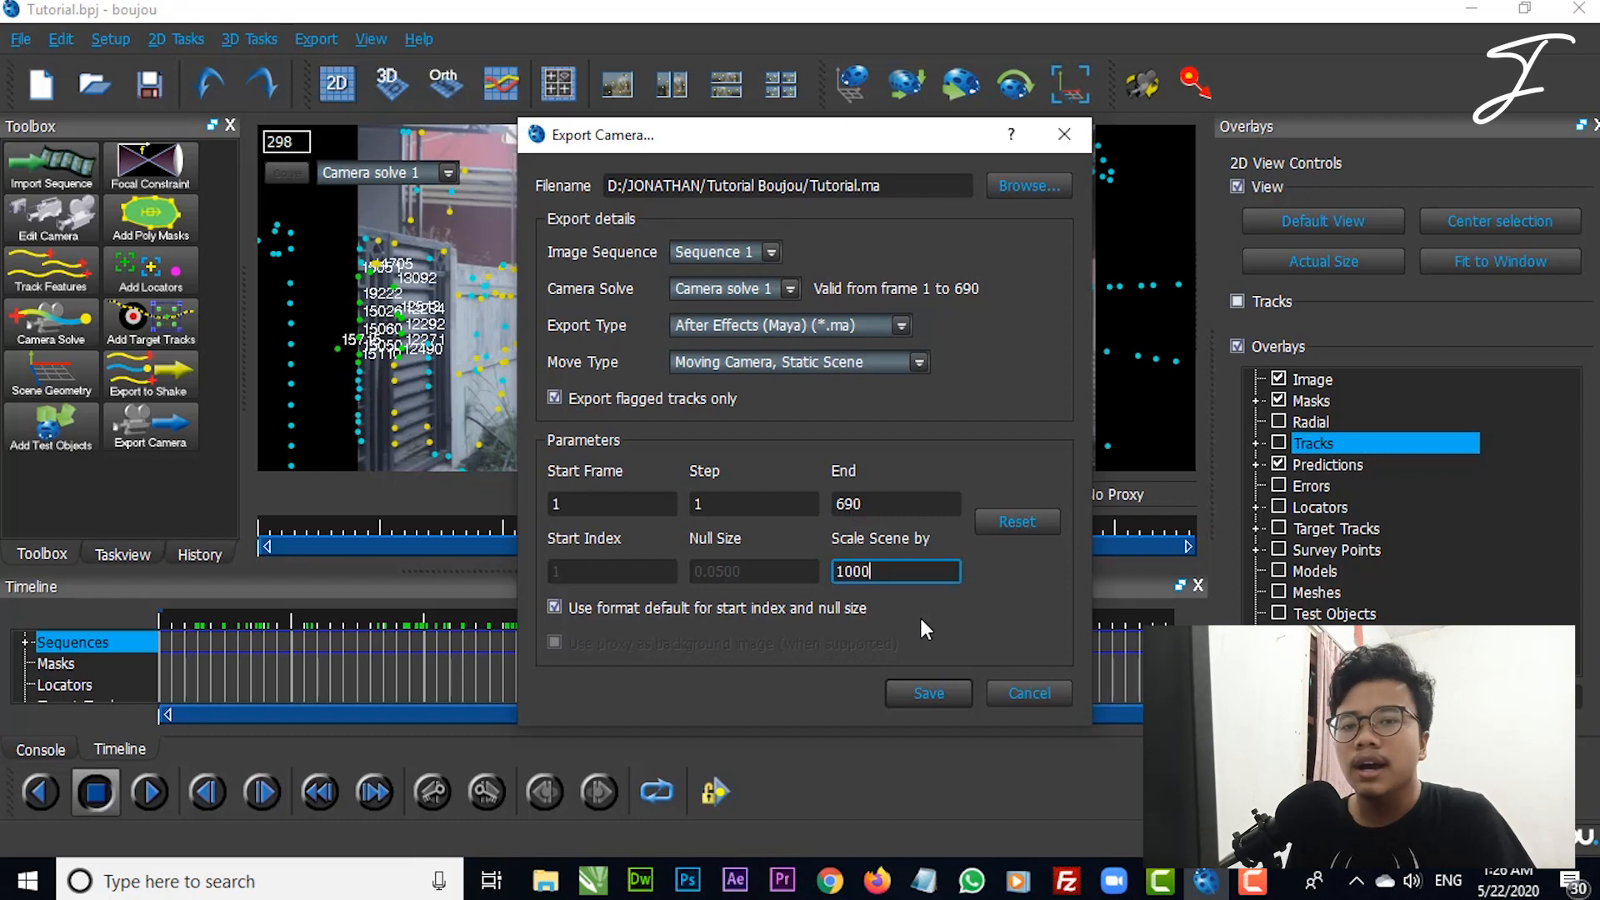
click(925, 693)
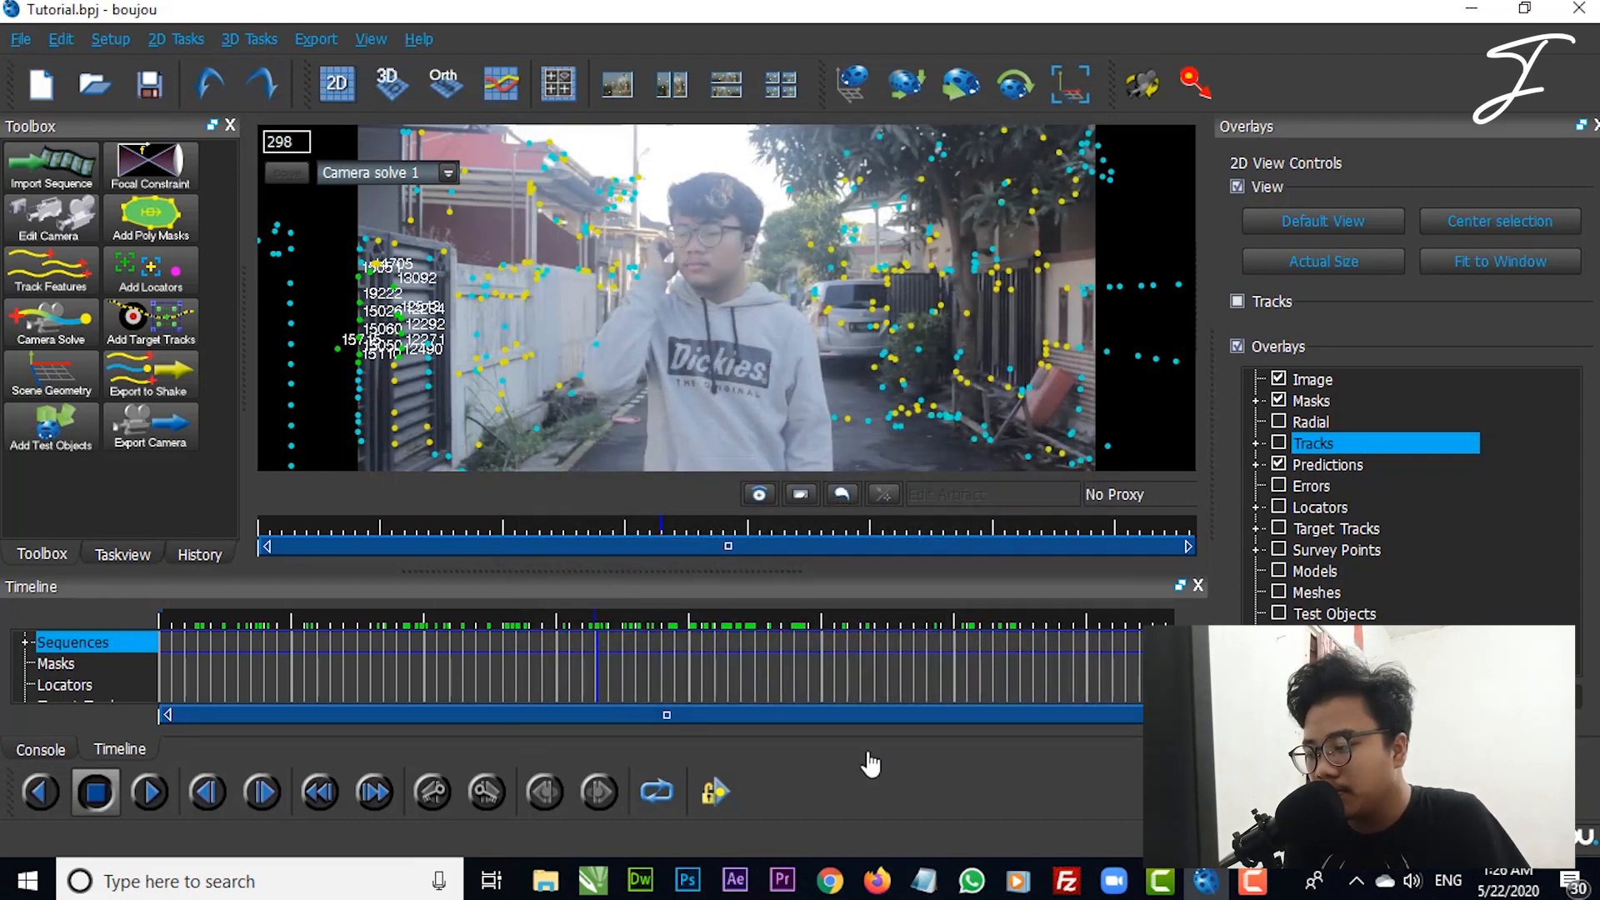
Step: Import Tutorial.ma from the Tutorial Boujou folder into the After Effects project and open the Tutorial composition
click(545, 881)
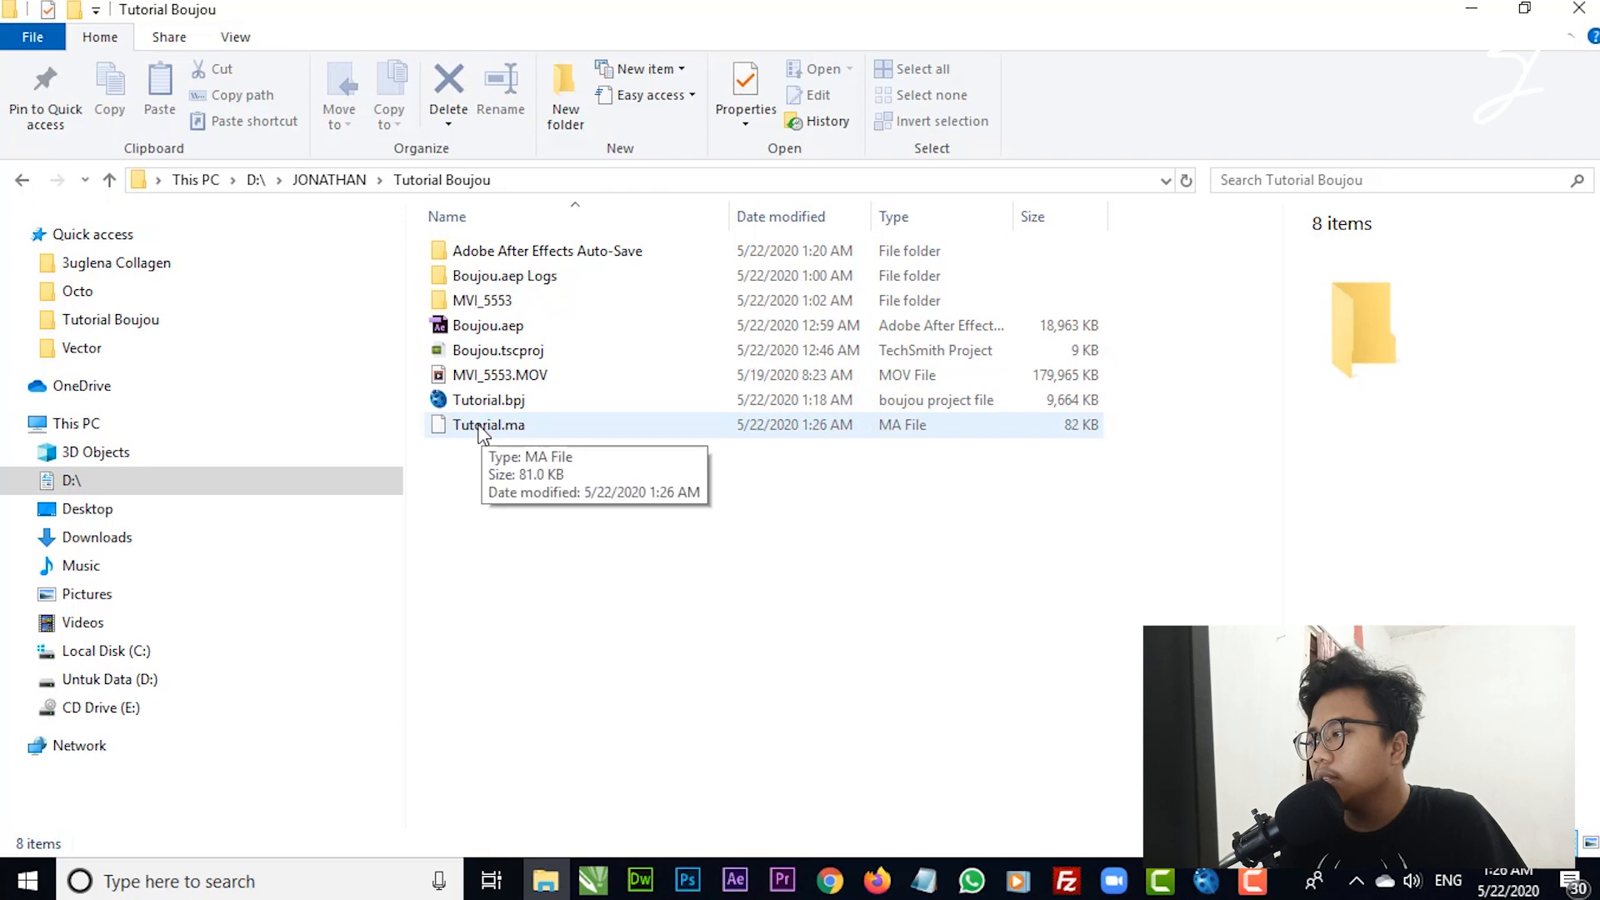
drag(480, 425, 140, 464)
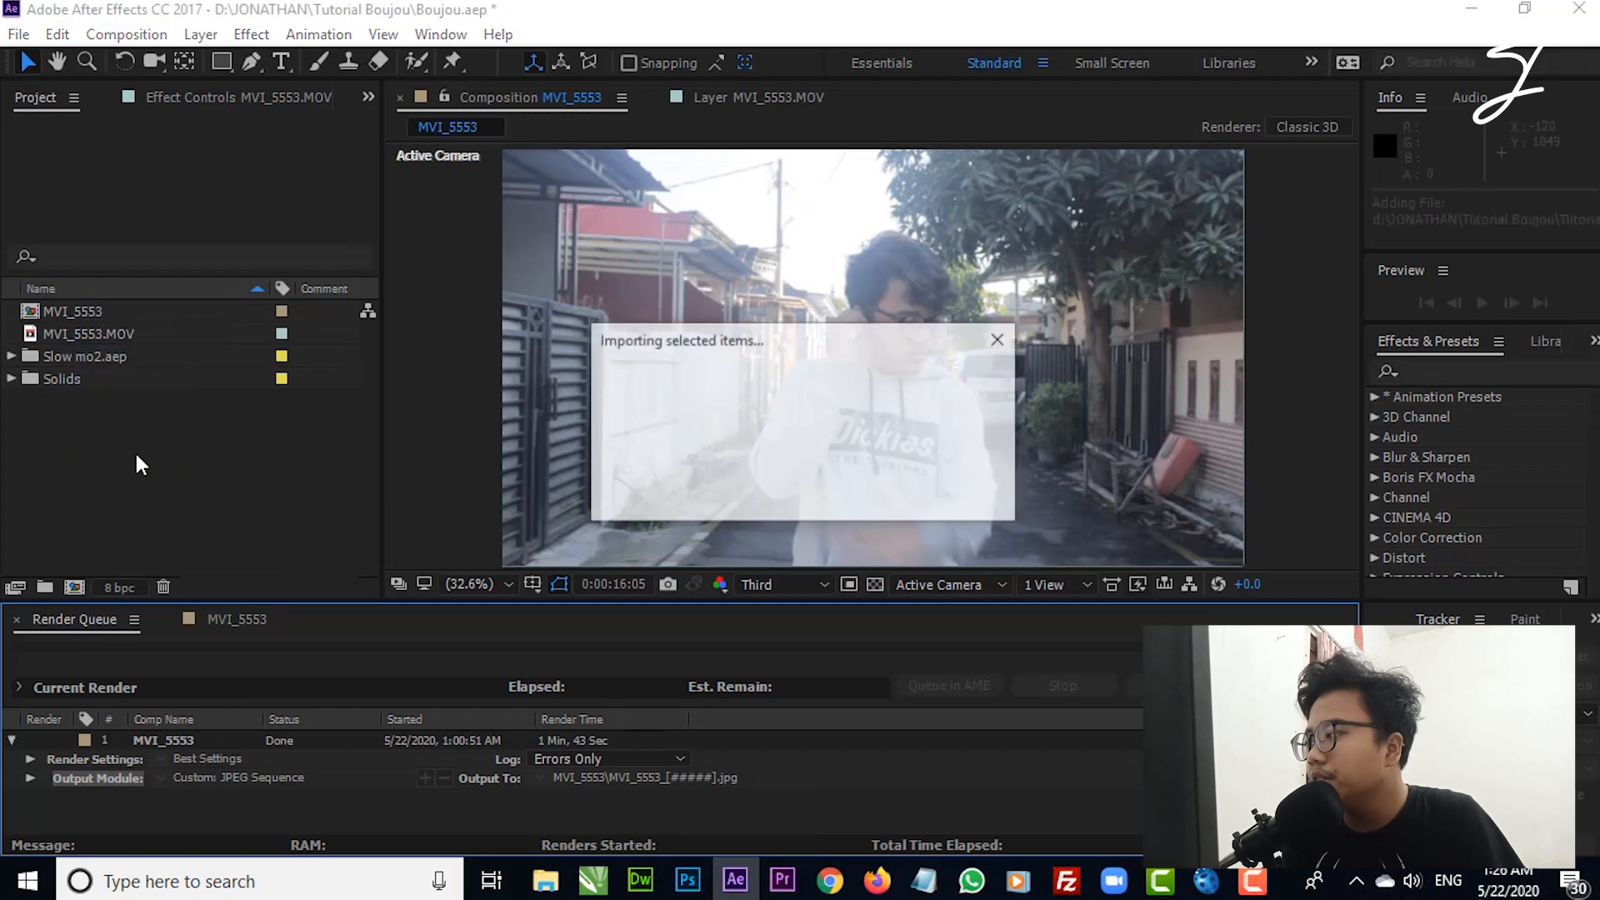
click(266, 627)
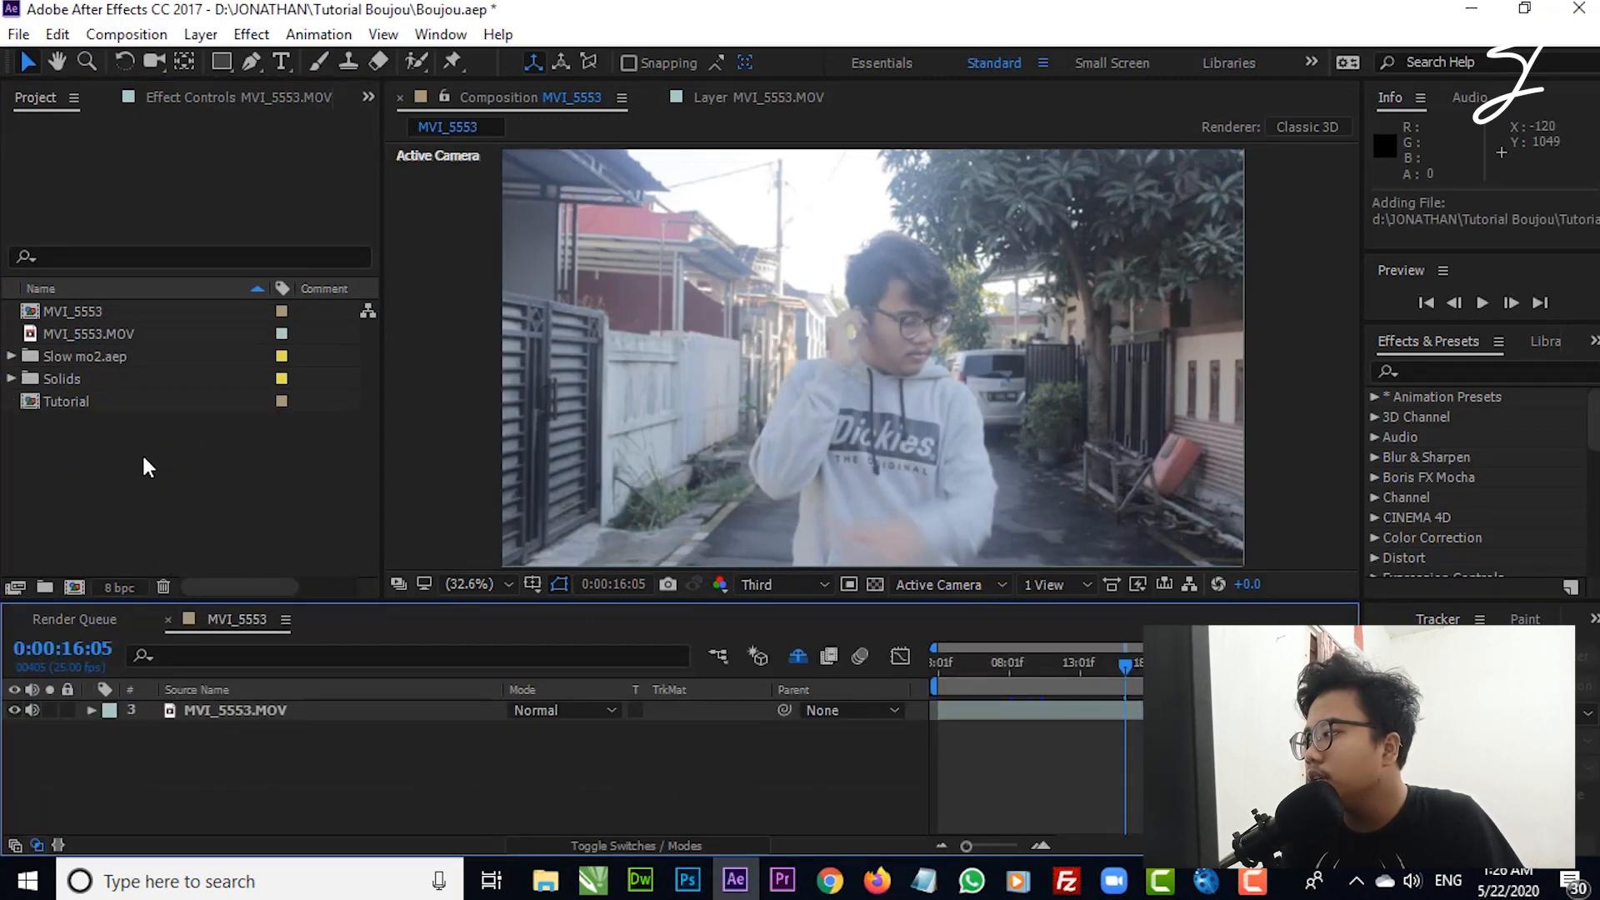
double_click(67, 402)
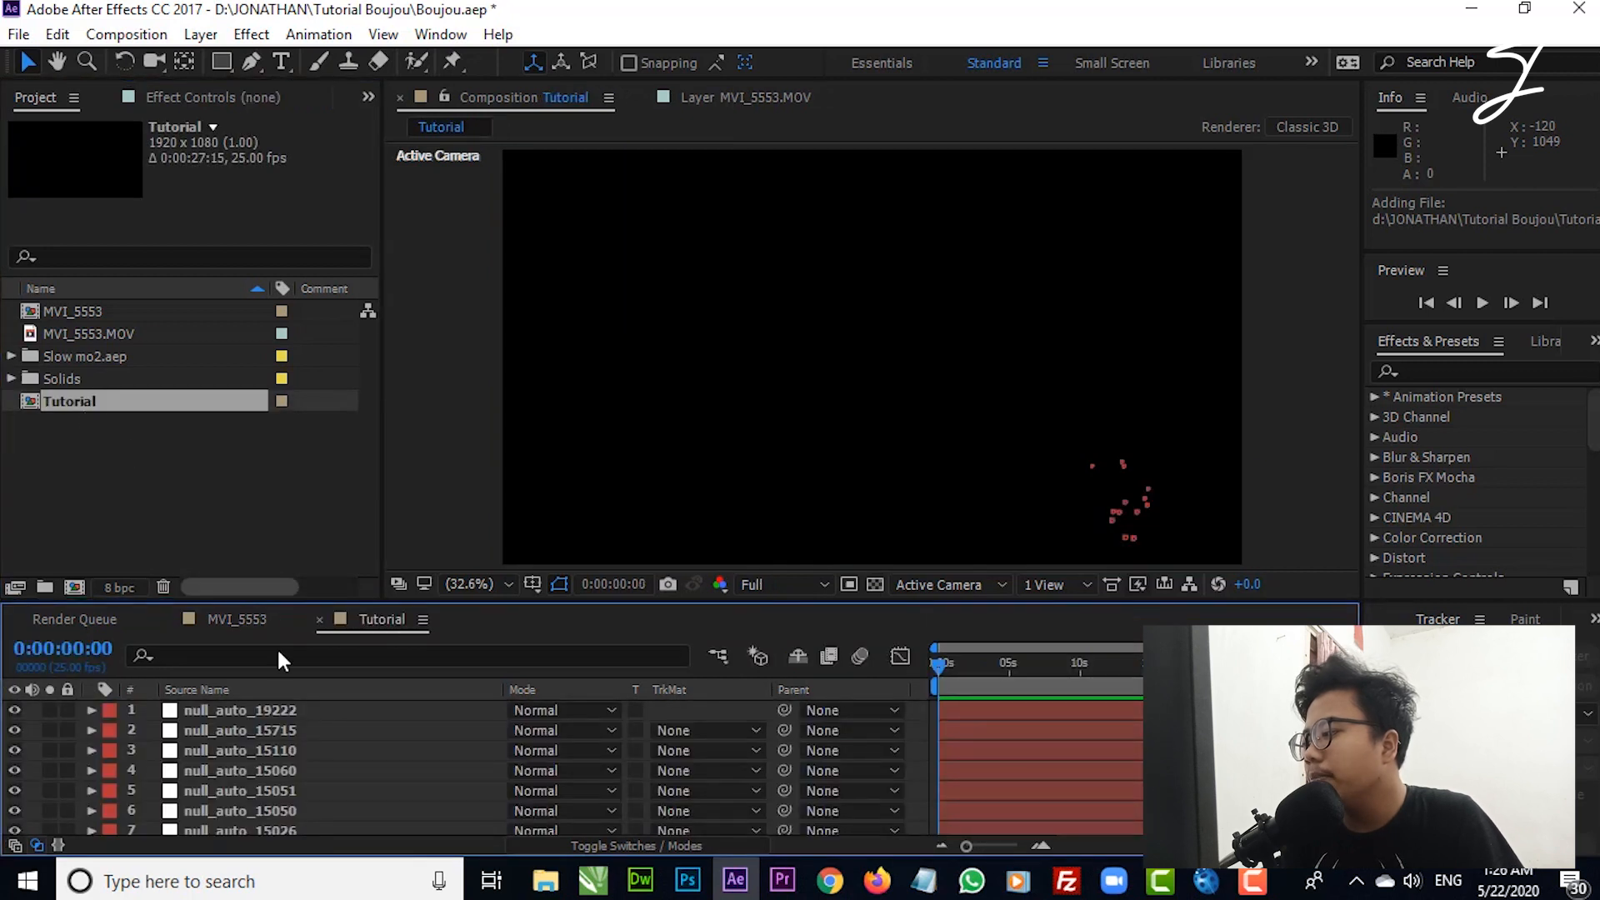
click(121, 458)
click(82, 410)
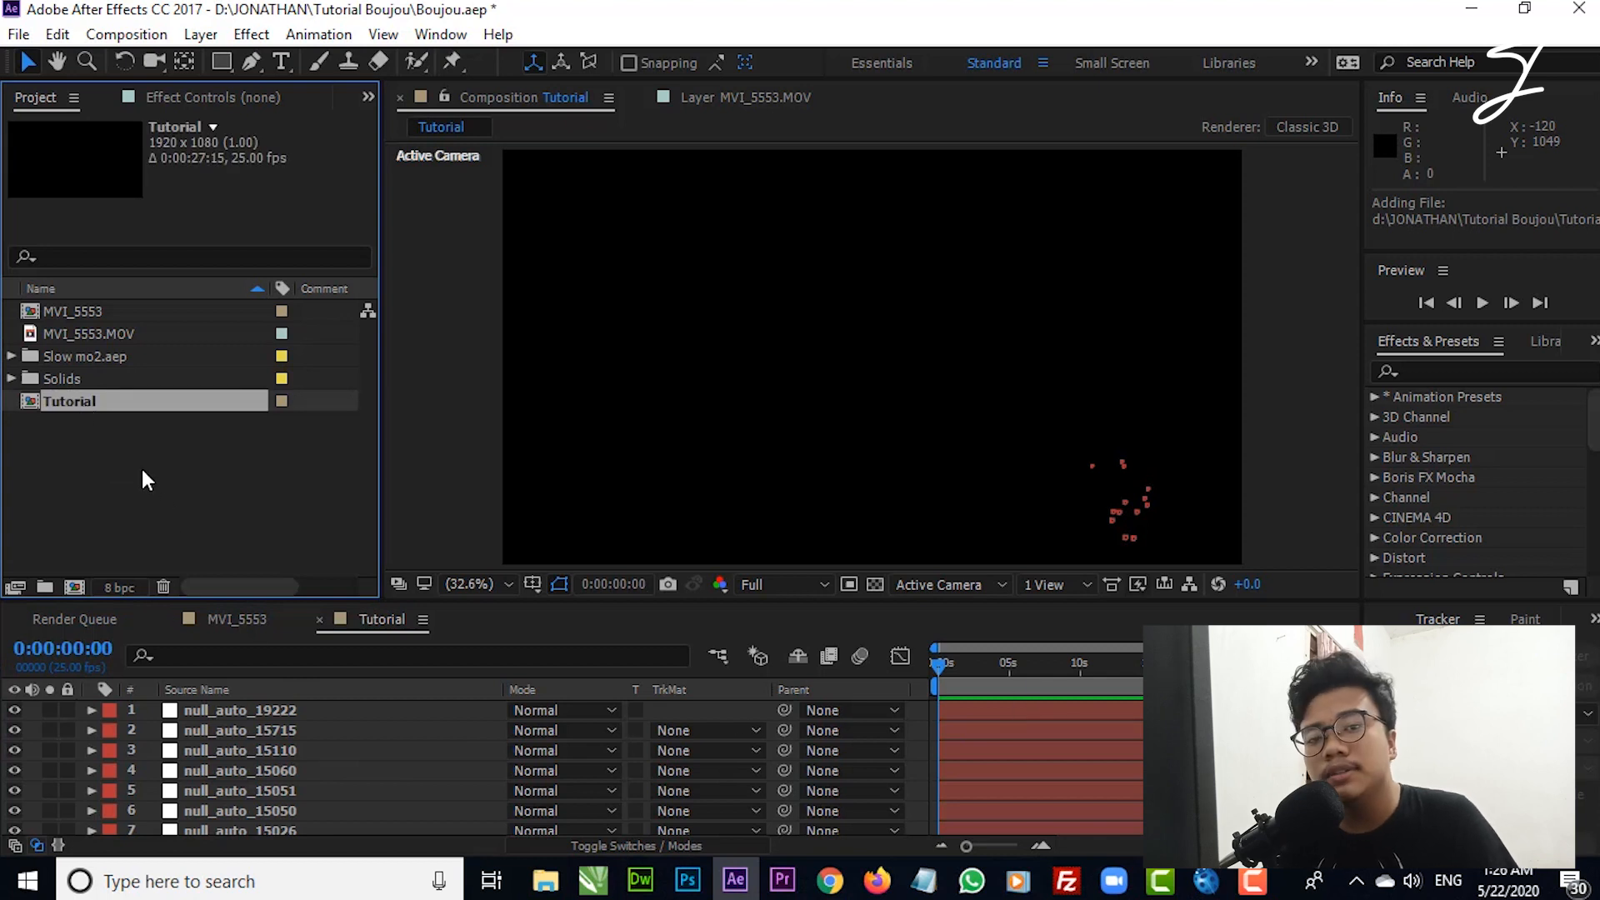
Step: Scrub through the Tutorial composition to its end to examine how the imported nulls move
drag(1058, 669, 1166, 671)
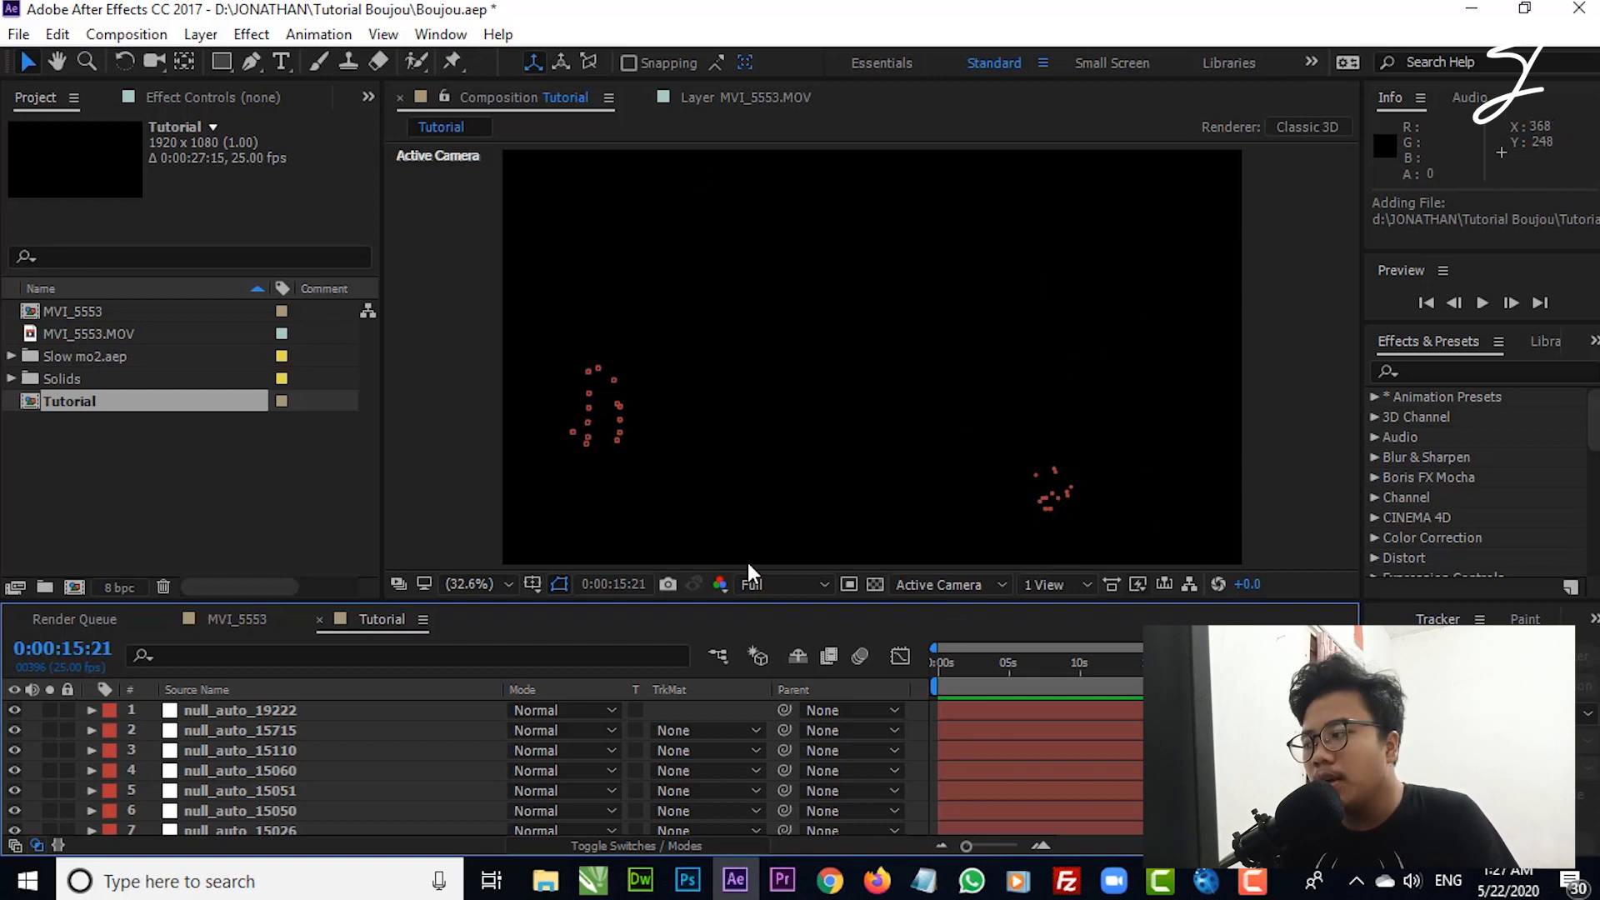
drag(1008, 668, 997, 686)
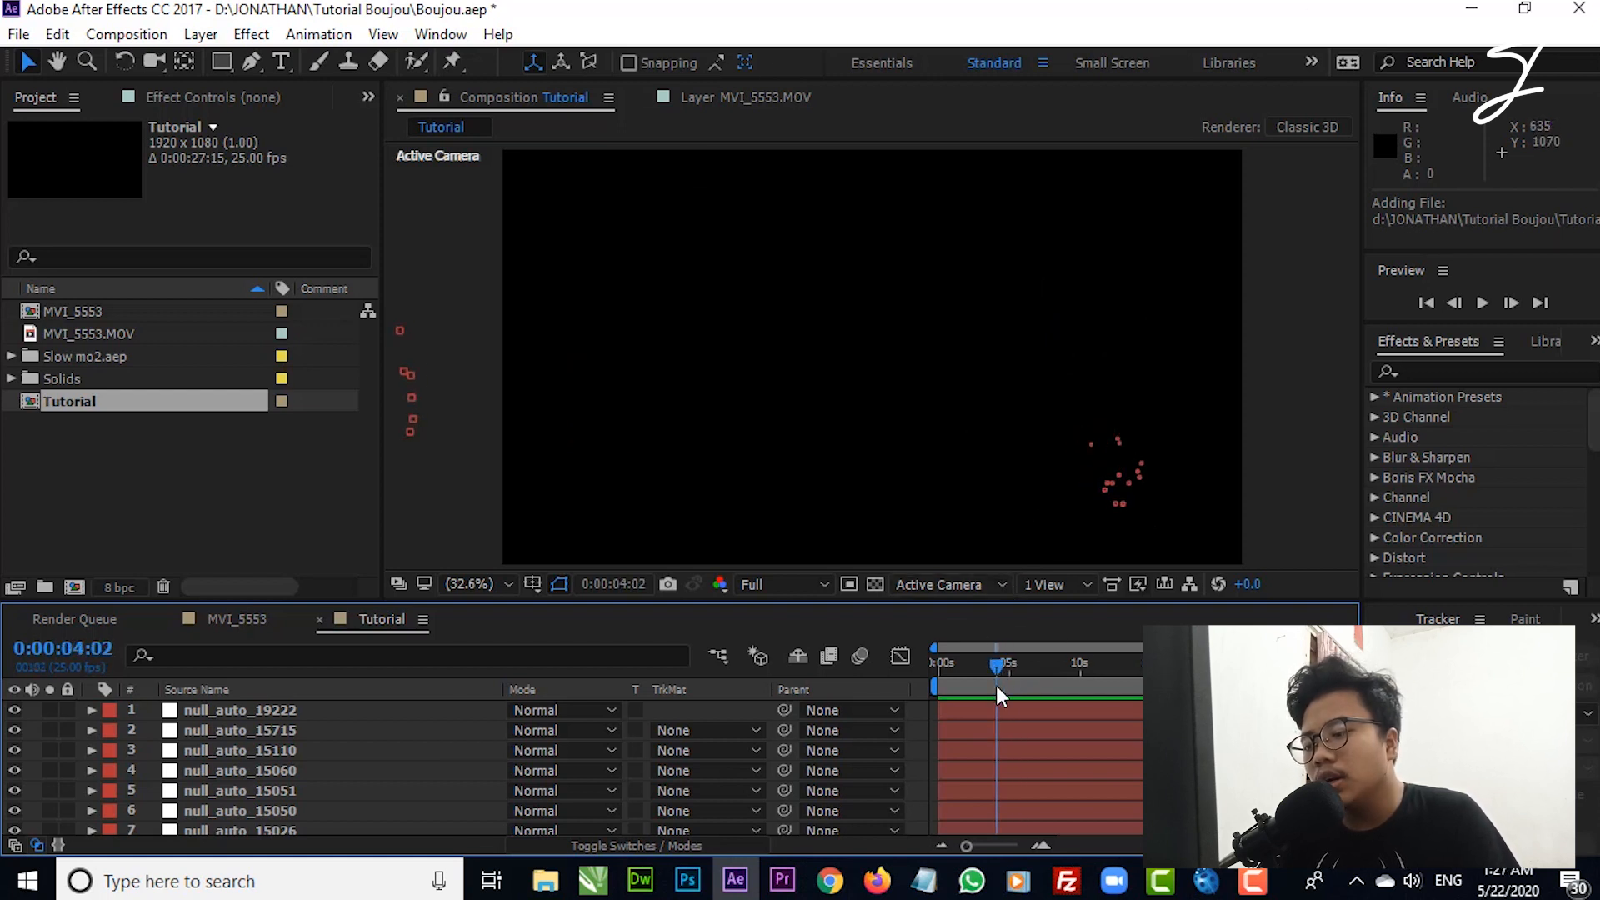
drag(943, 677, 1327, 666)
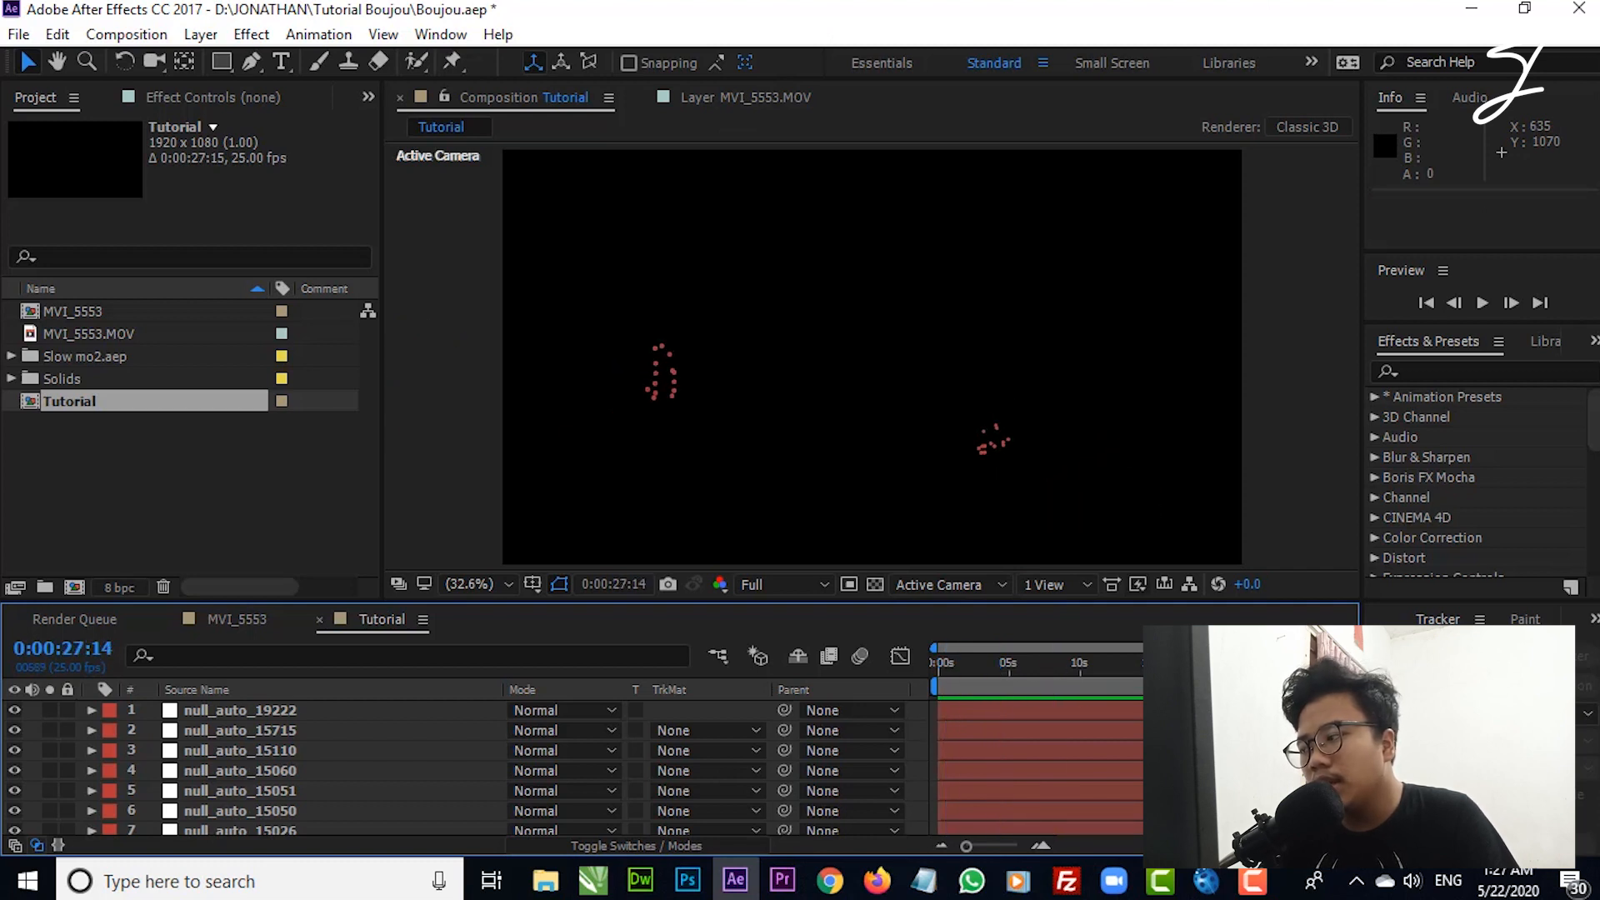
Step: Copy all null layers and the camera from the Tutorial composition and paste them into MVI_5553 at 0:00:03:01
scroll(323, 733, down, 5)
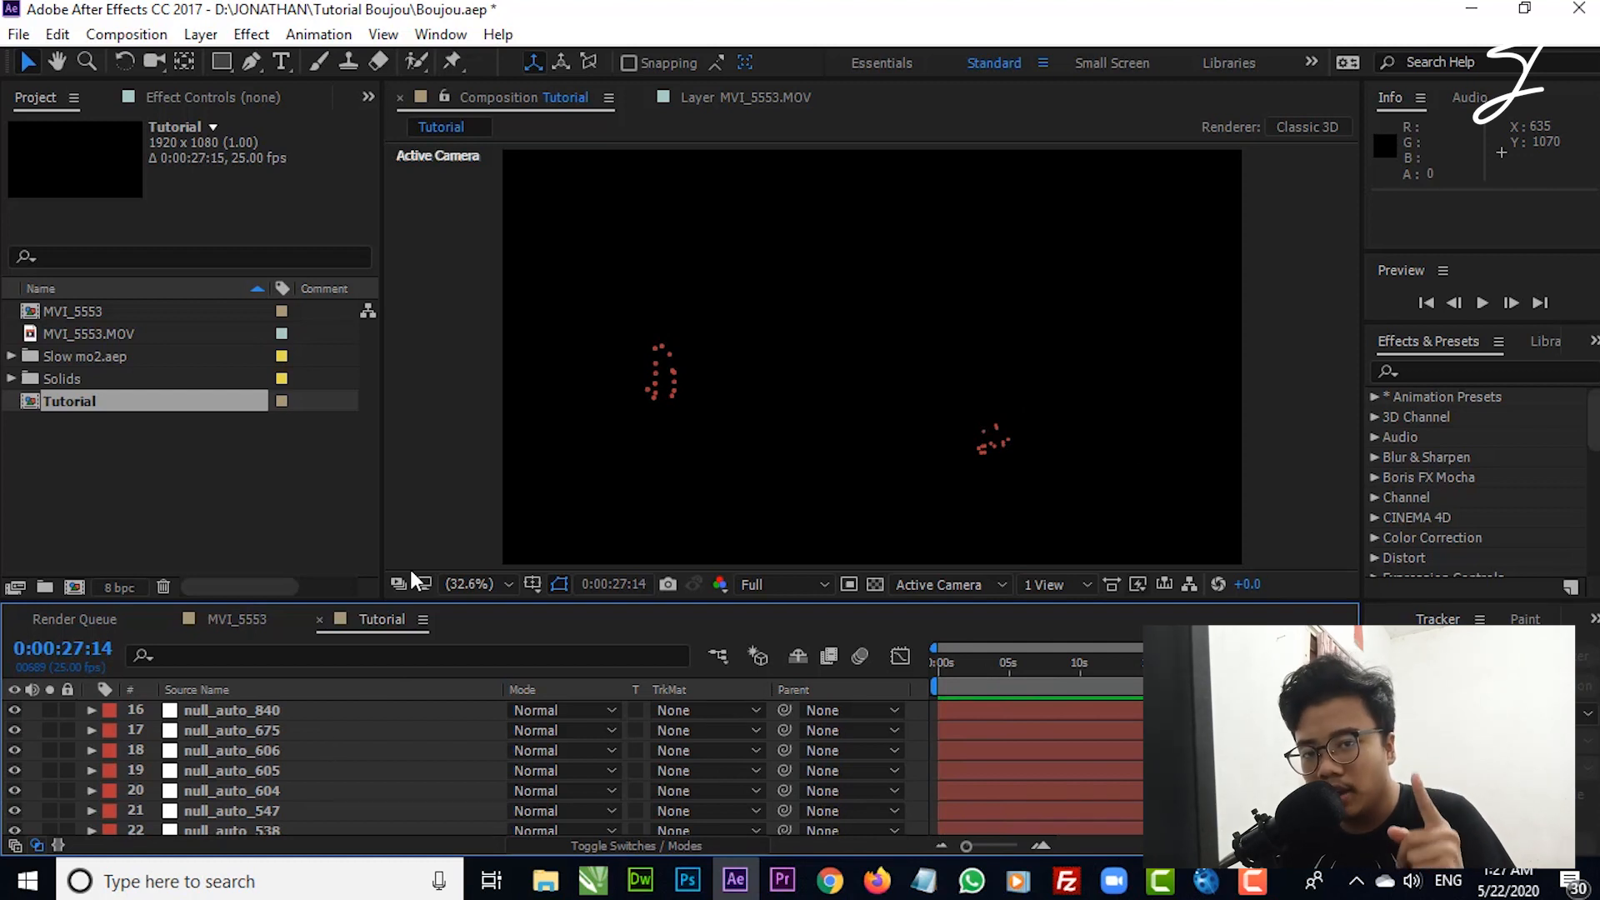
scroll(300, 791, down, 3)
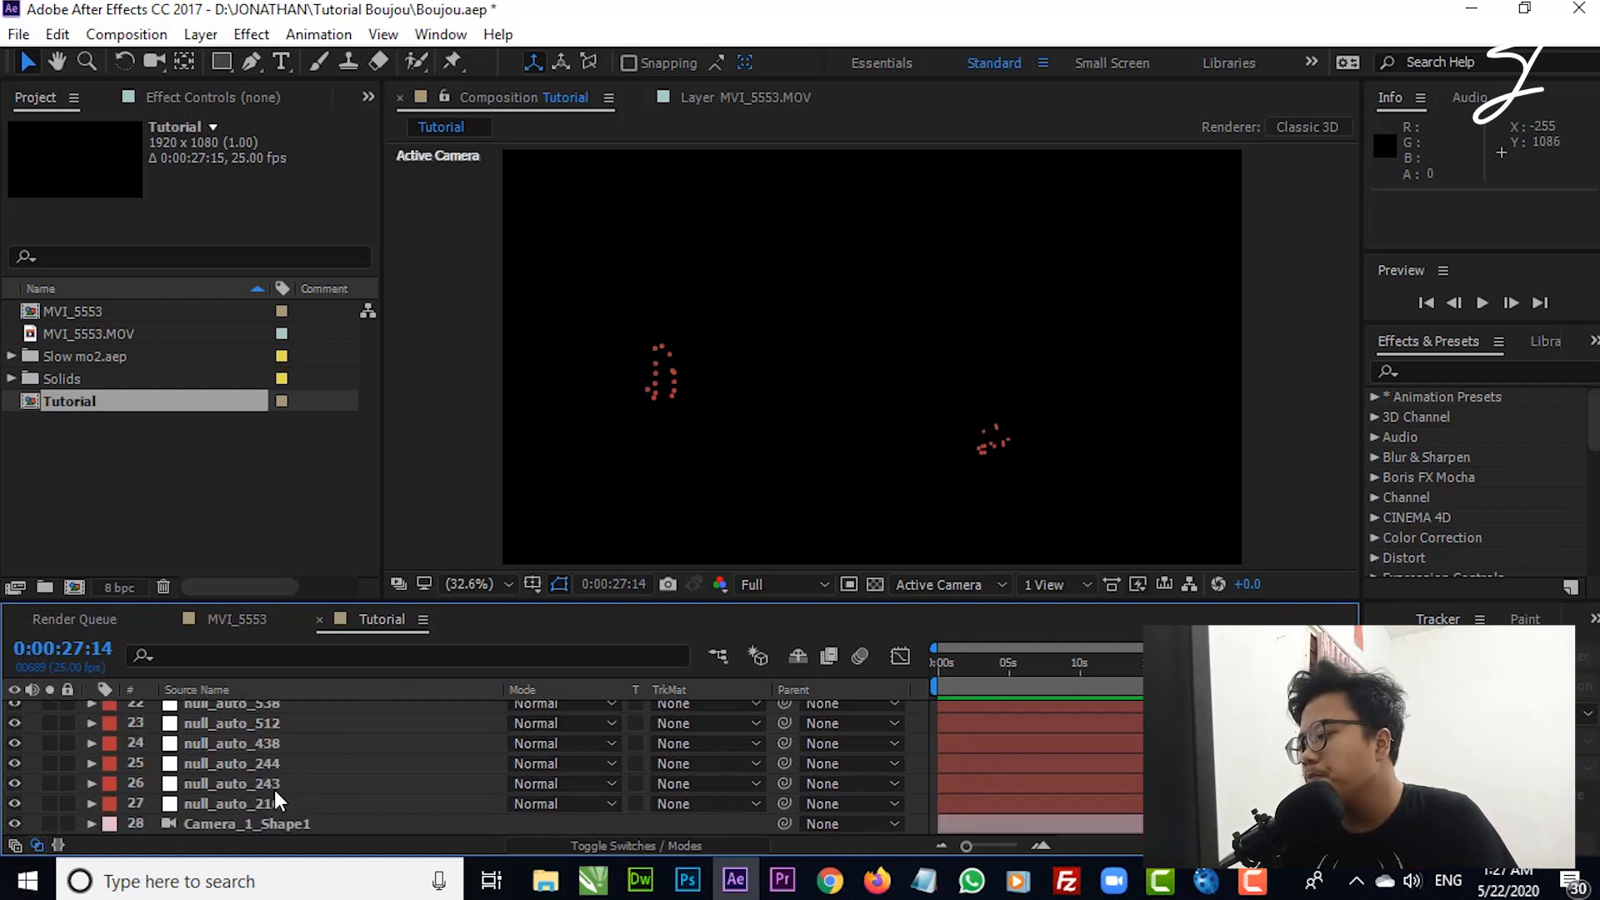
click(276, 822)
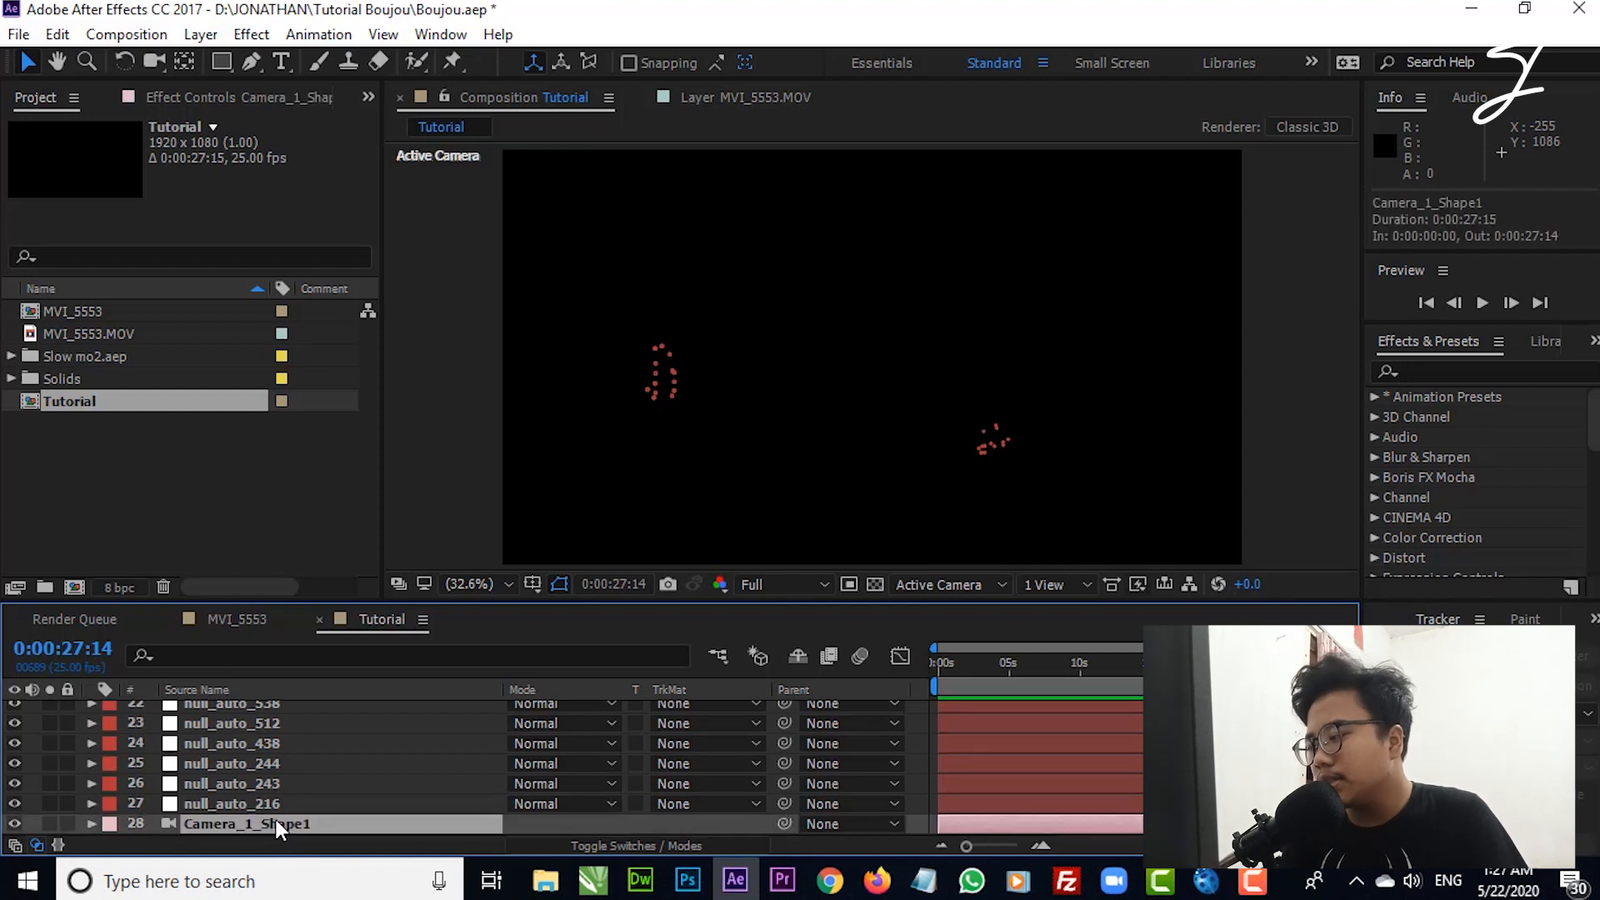
key(ctrl+a)
key(ctrl+c)
click(252, 625)
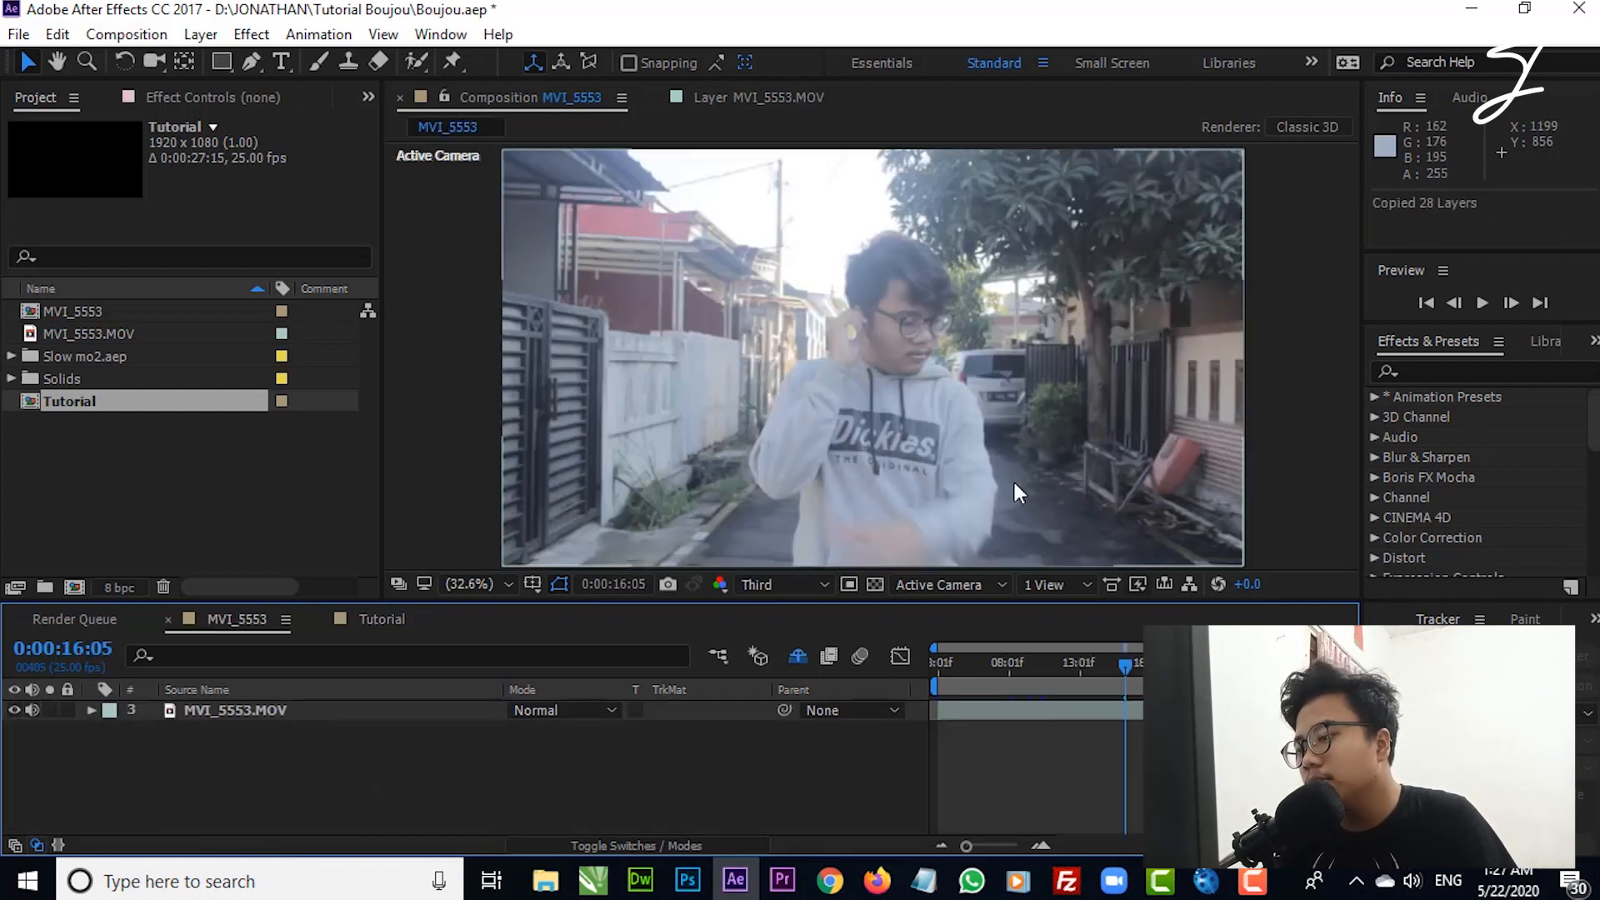
drag(1105, 668, 939, 668)
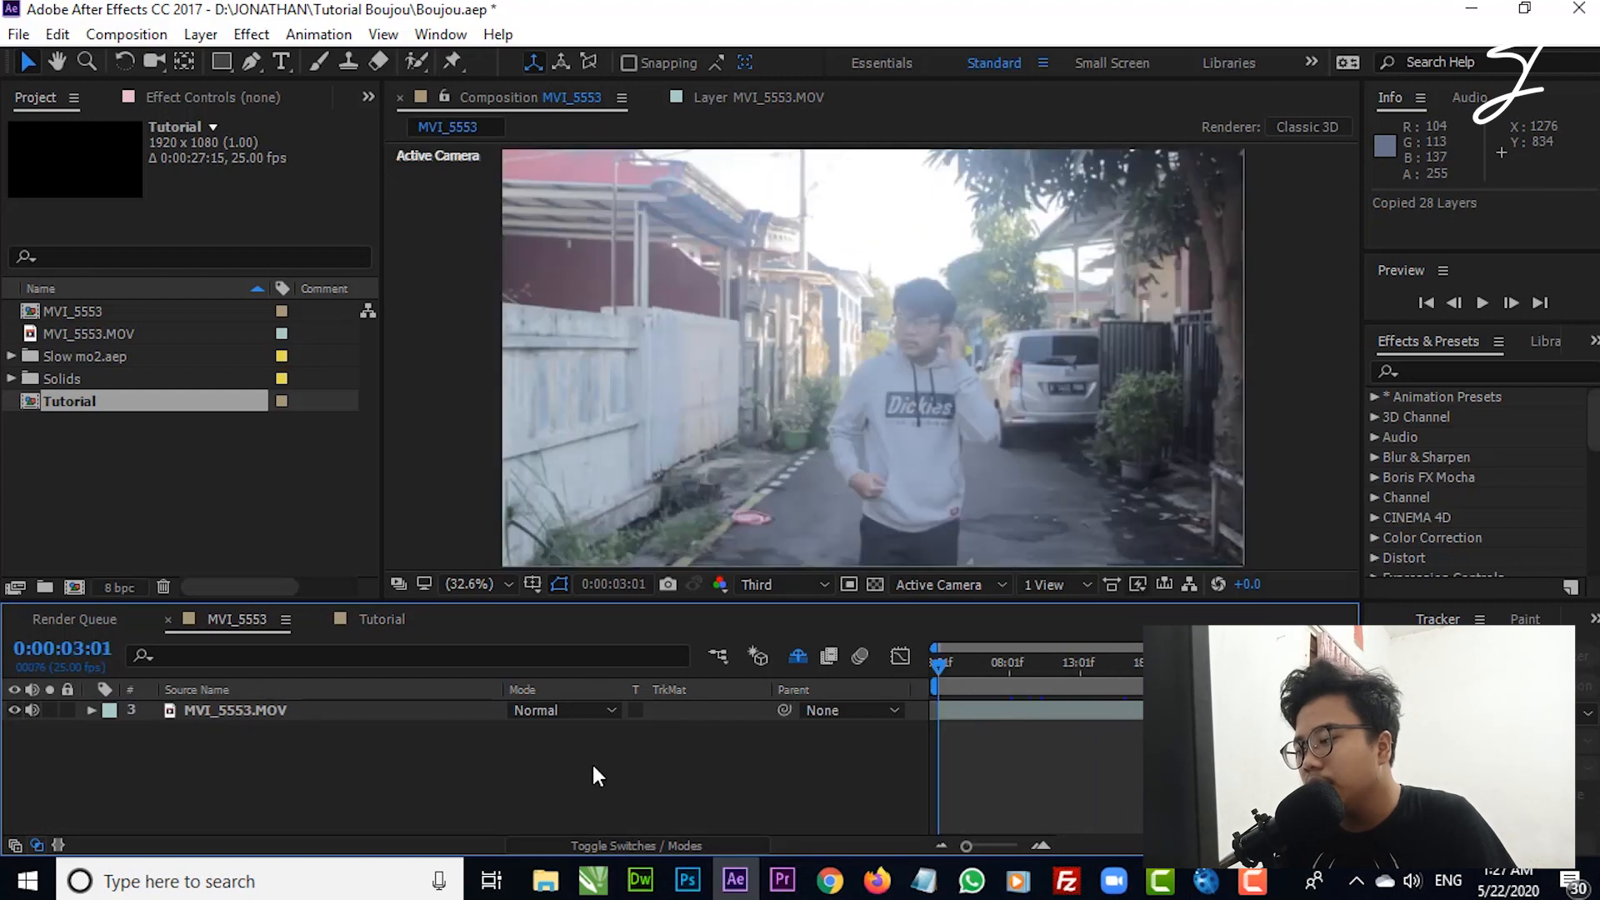
key(ctrl+v)
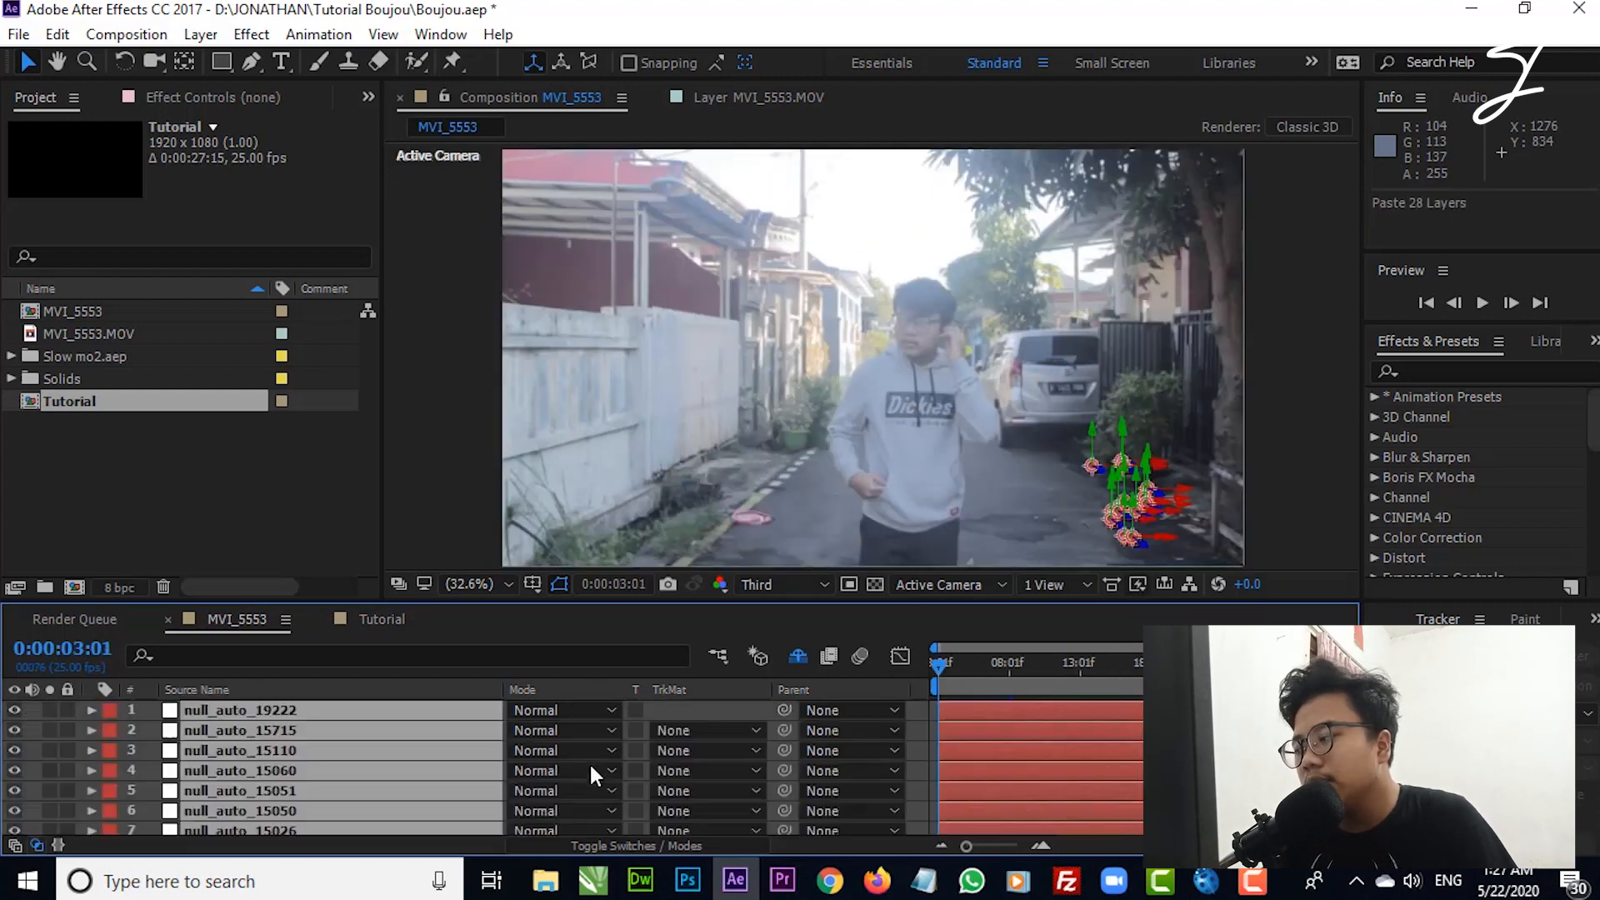
Step: Deselect the pasted layers and scrub MVI_5553 to 0:00:20:16 to check the nulls against the footage
click(970, 723)
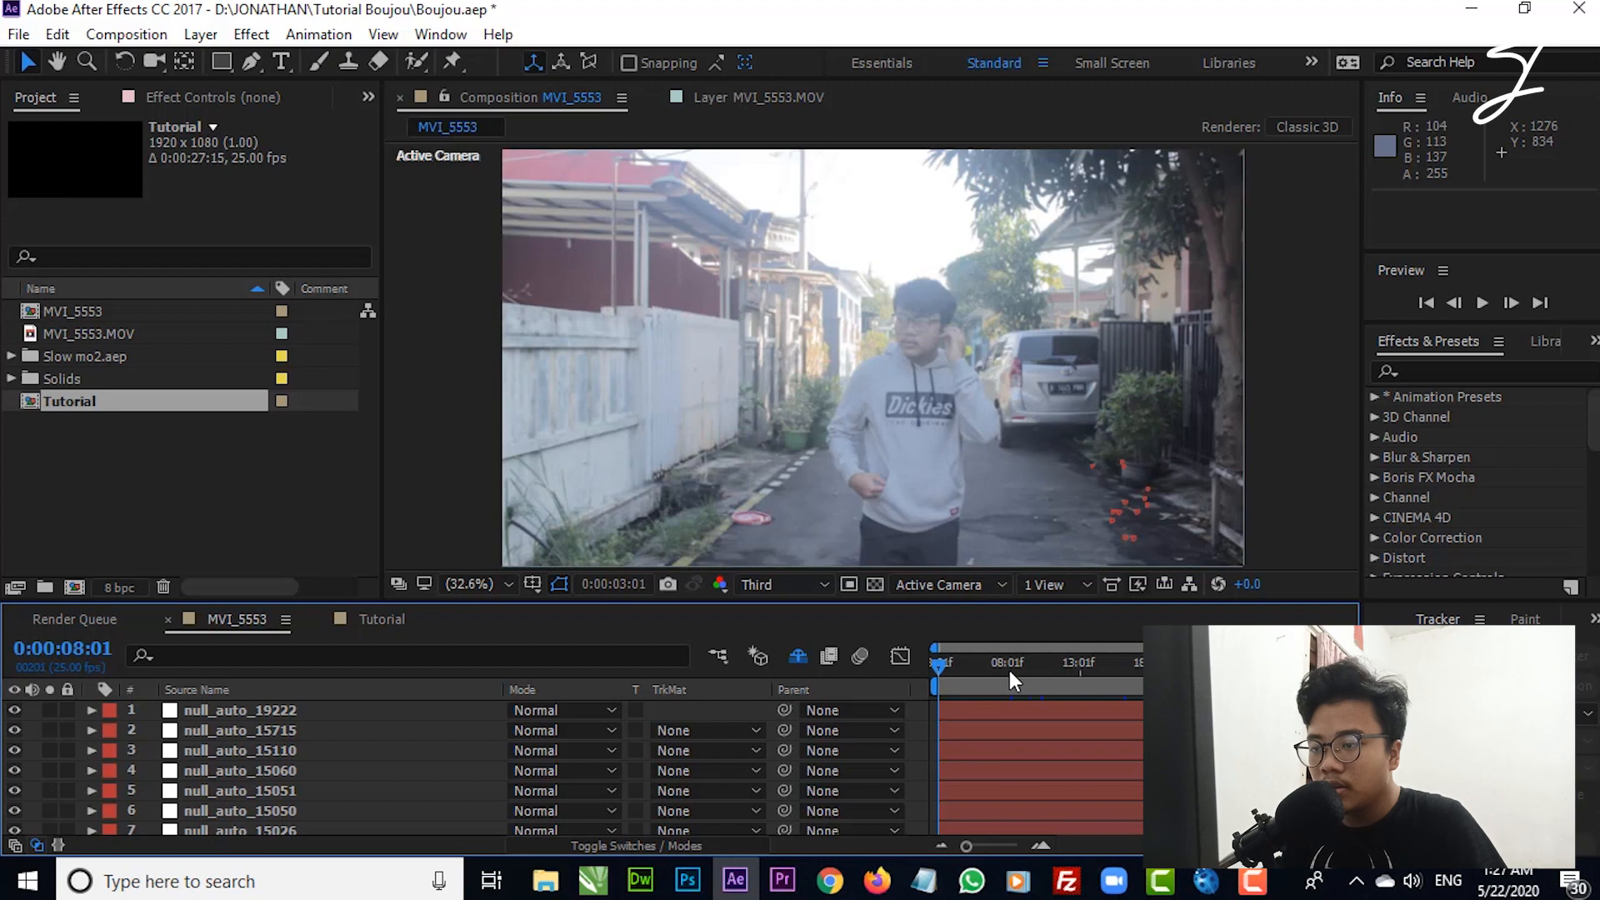
drag(1008, 670, 1188, 662)
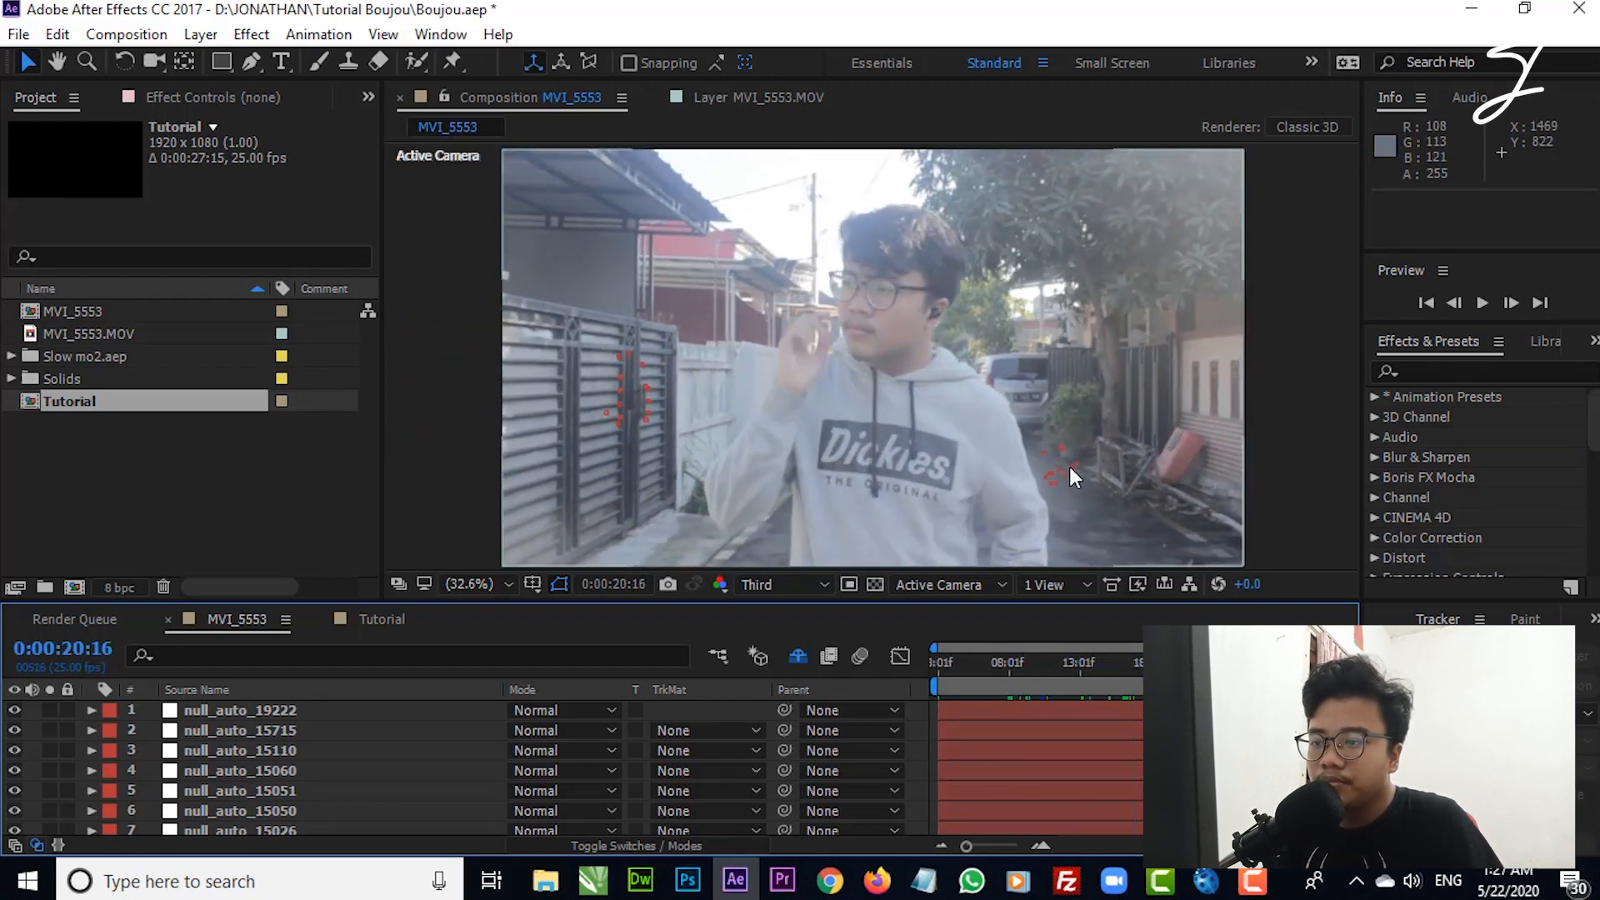
right_click(921, 735)
key(Escape)
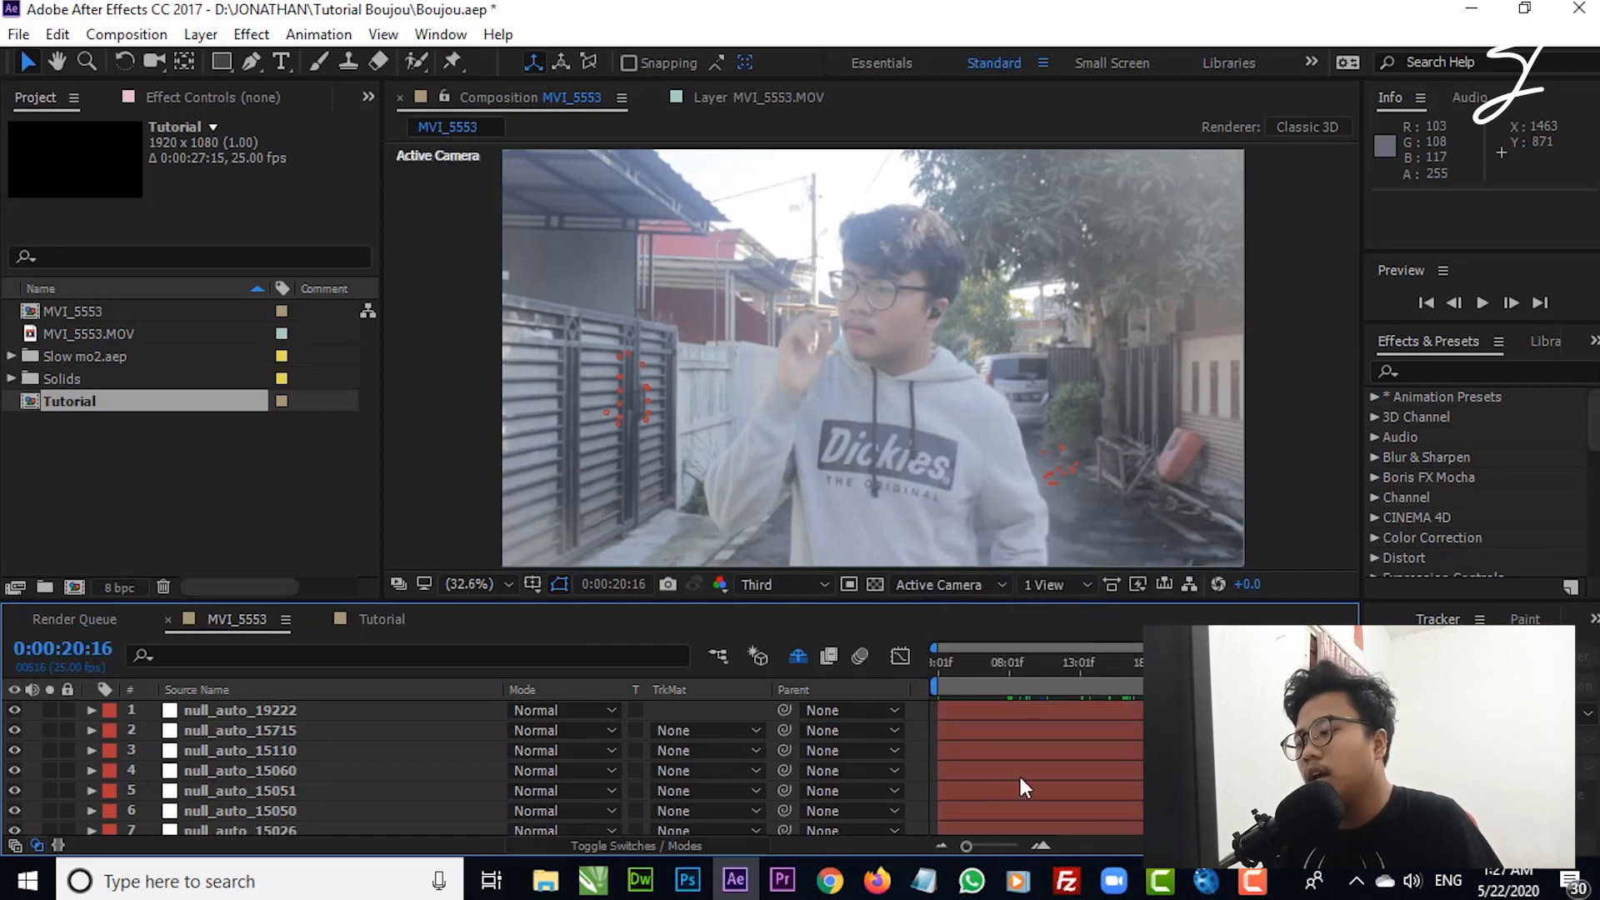
Step: Add footagecrate-simpleexplosion30.mov from the Tutorial Boujou folder as the uppermost layer of the MVI_5553 composition
key(alt+Tab)
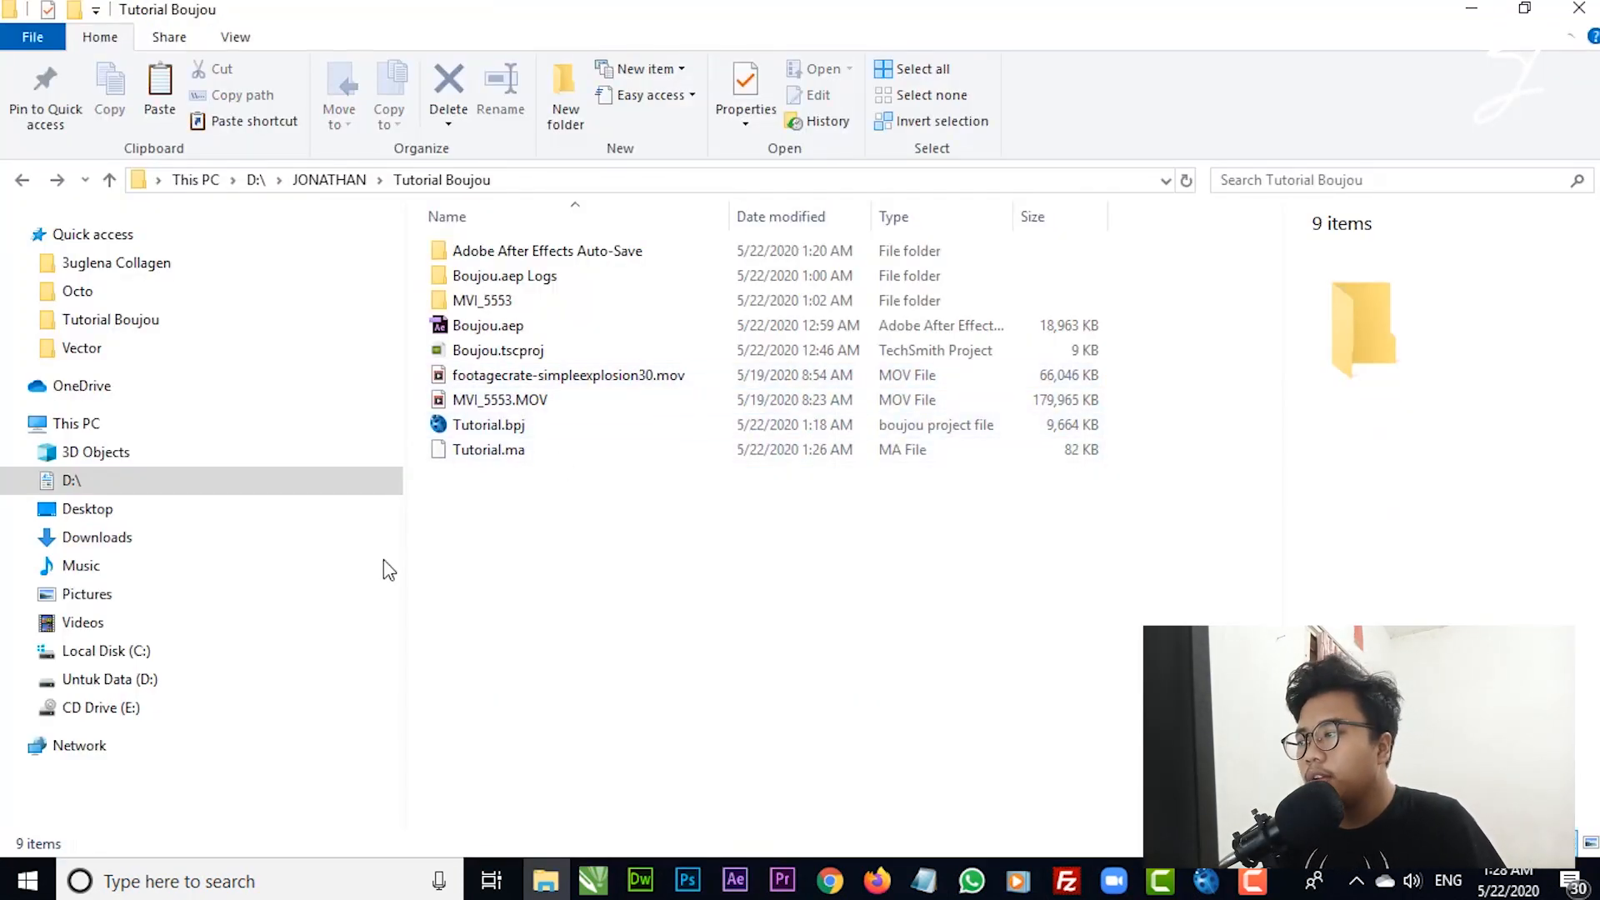
drag(485, 377, 292, 762)
key(alt+Tab)
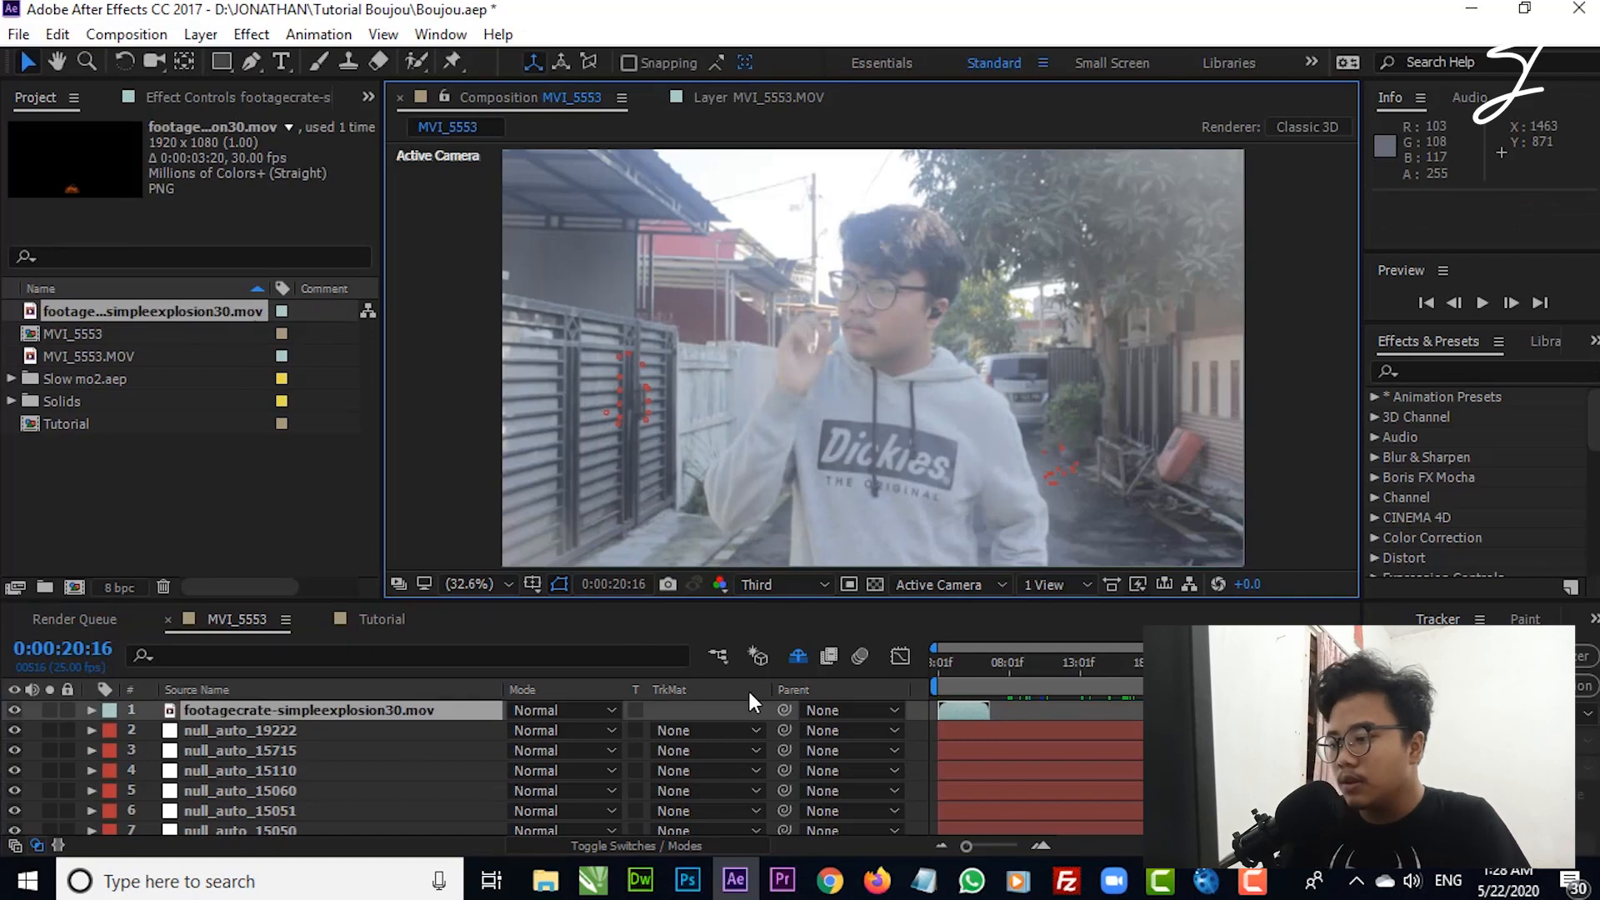
Step: Shift the explosion layer to start at 0:00:18:18 and place it over the ground nulls at about 1340, 442
drag(967, 707, 1192, 708)
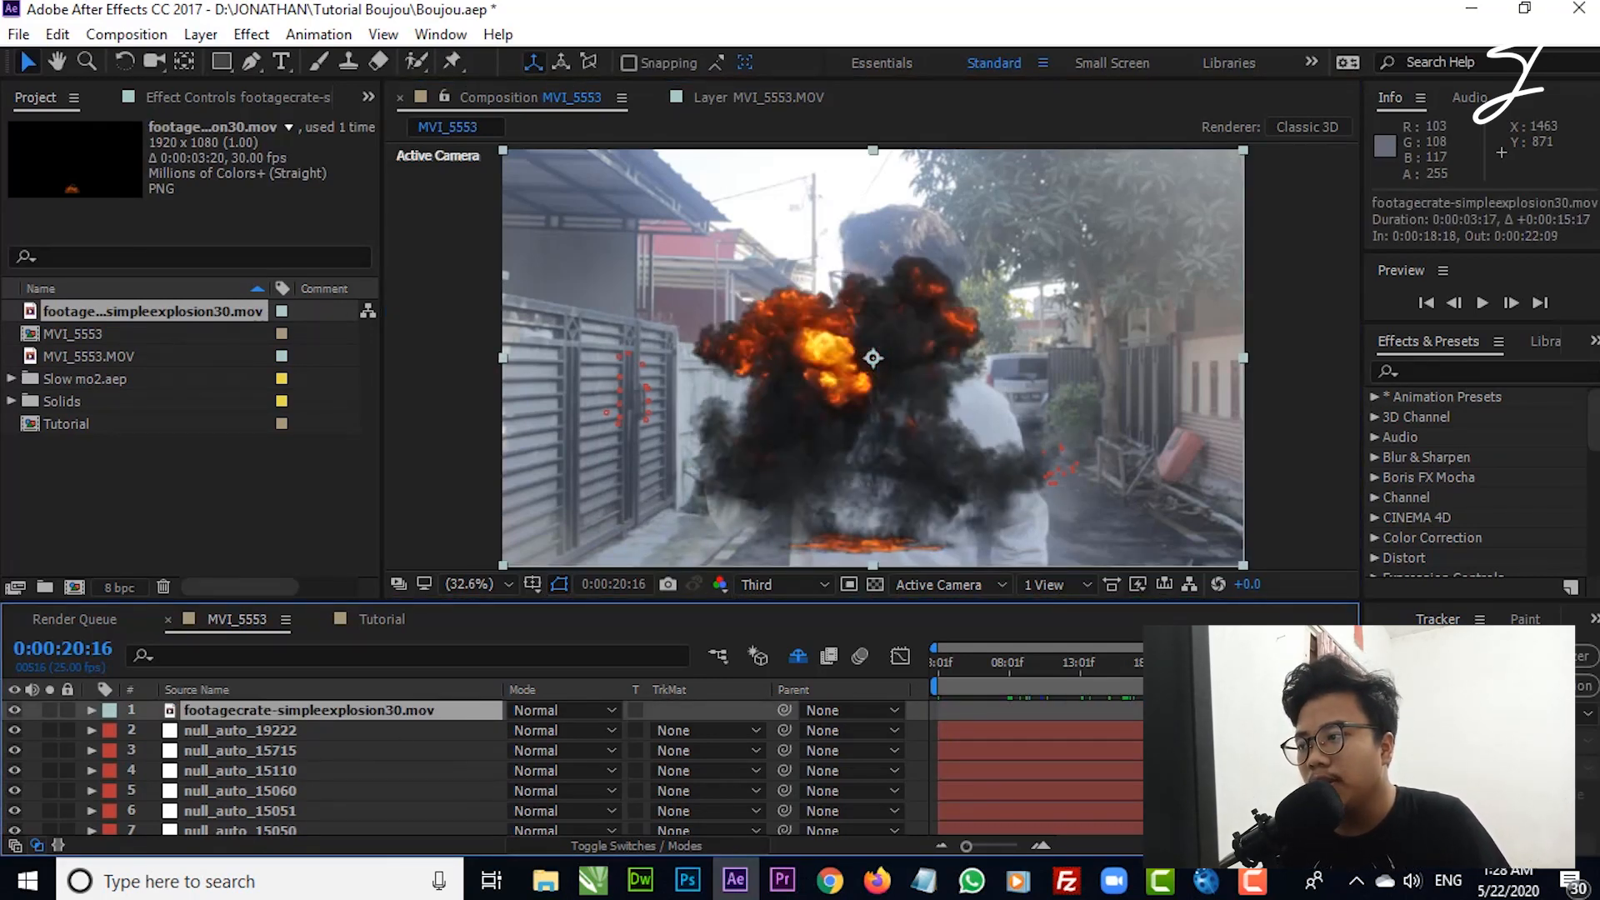
drag(952, 467, 1098, 428)
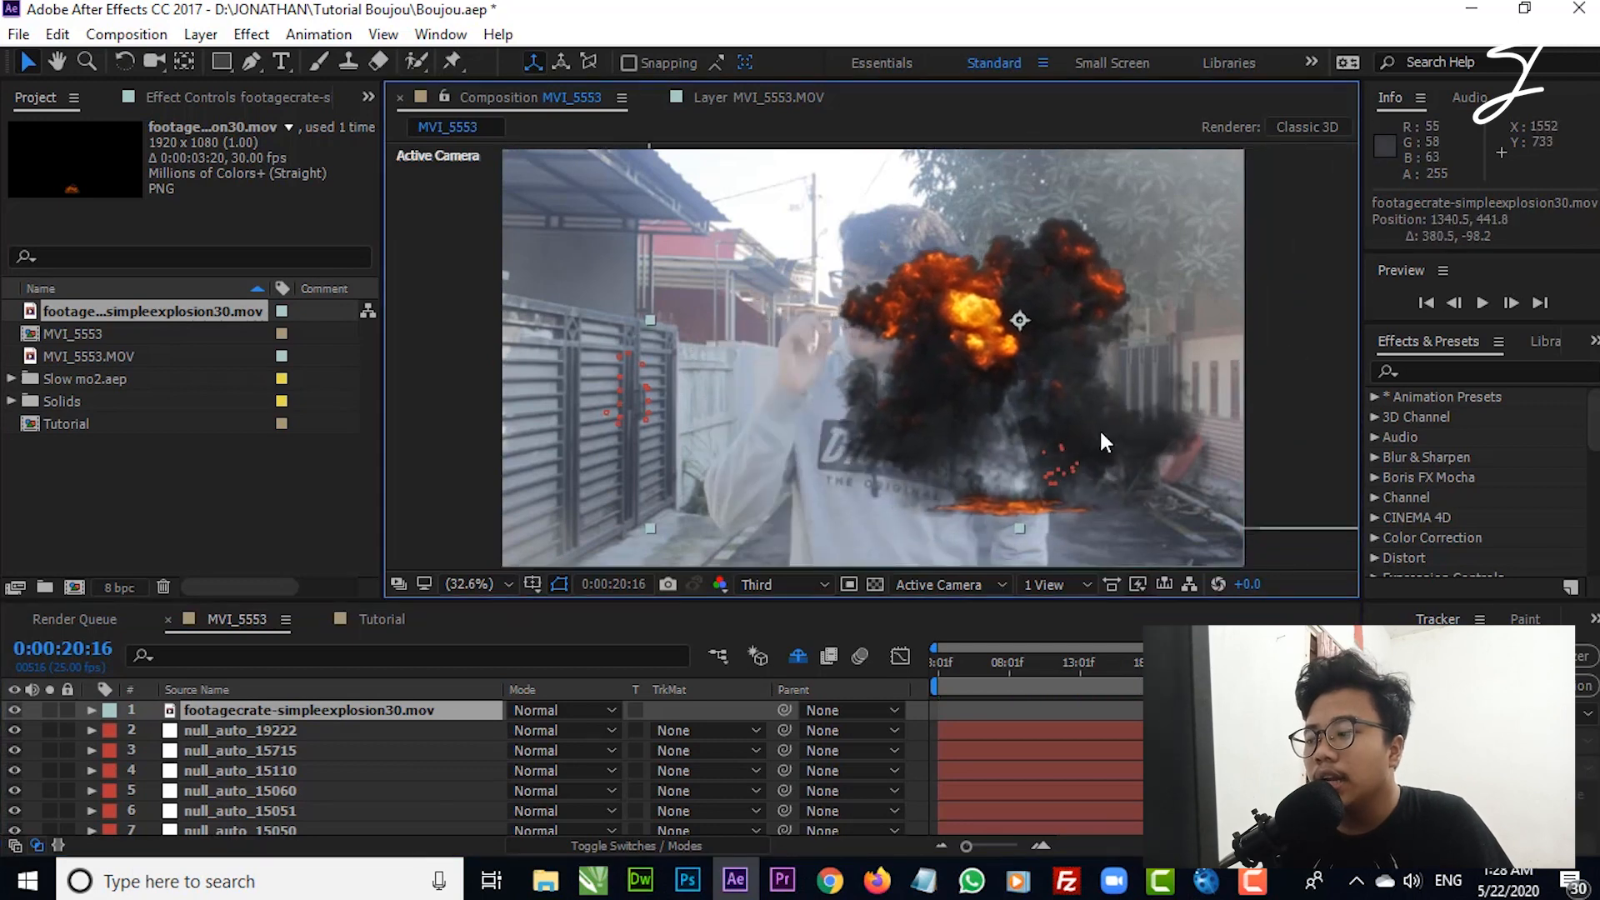
Step: Make the footagecrate-simpleexplosion30.mov layer 3D, check where its frame lands outside the shot, and fit the composition view up to 100%
click(698, 843)
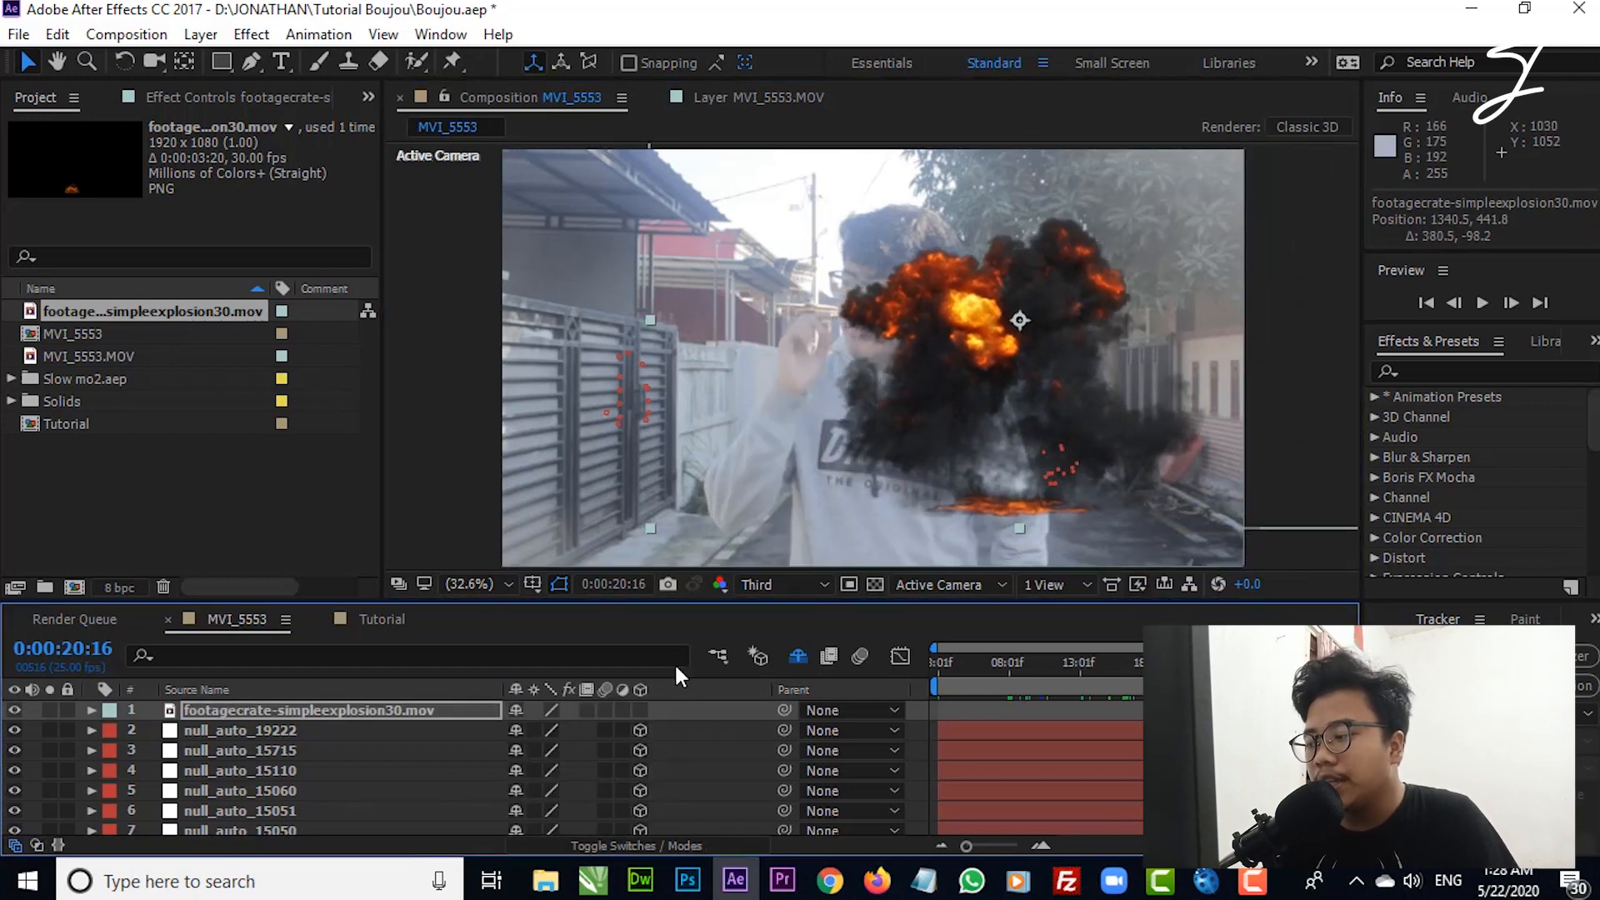
click(640, 710)
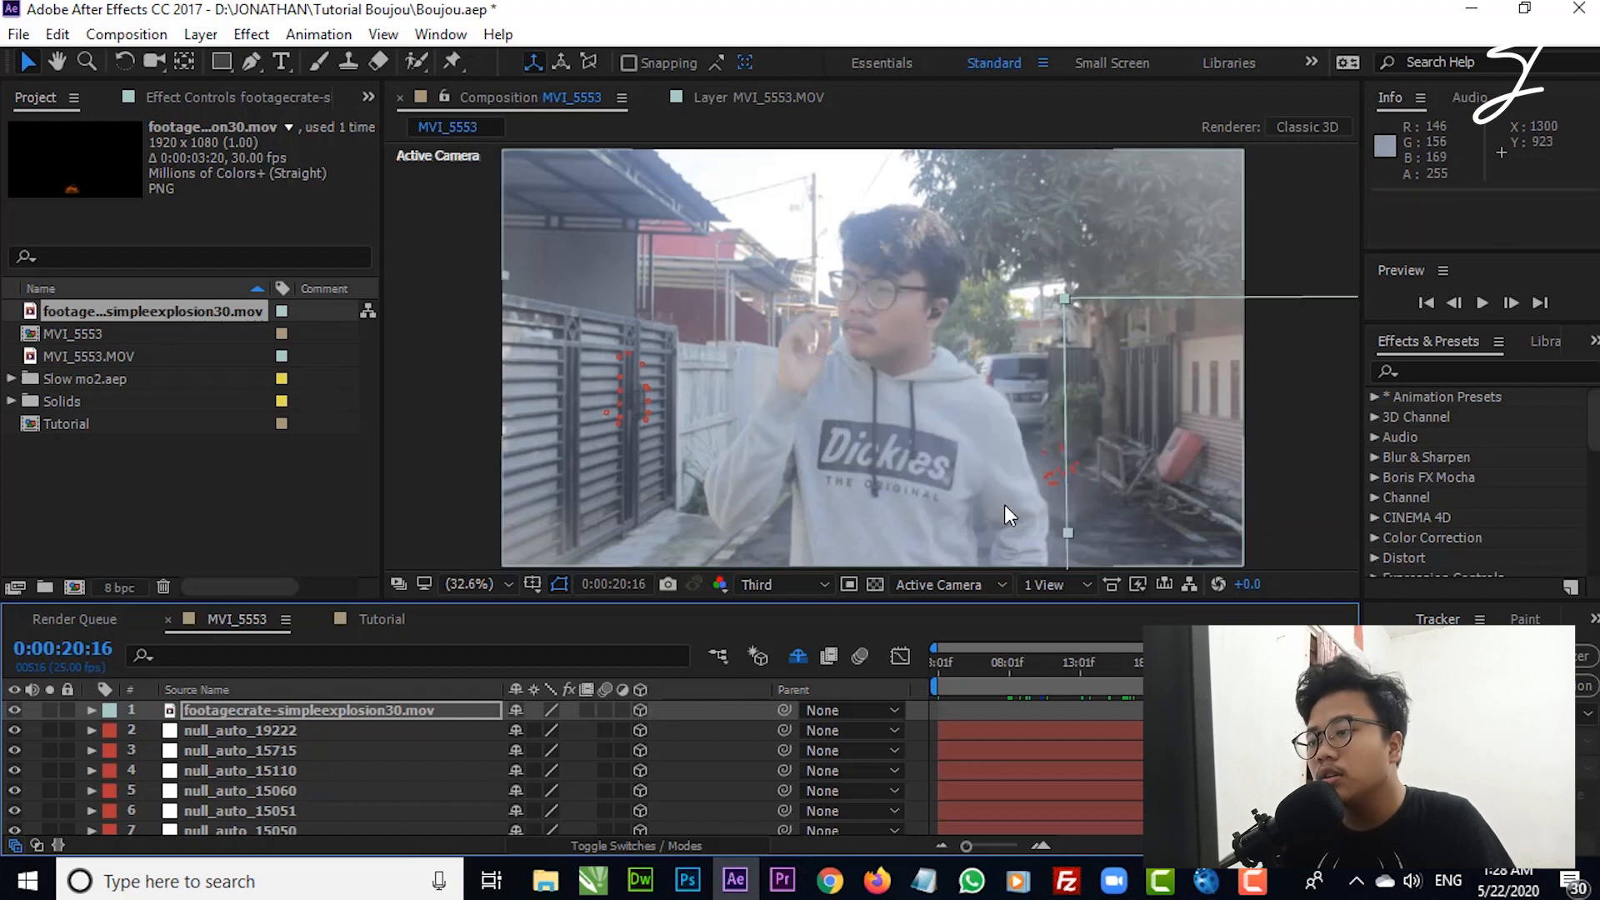
click(1170, 500)
scroll(1170, 491, down, 3)
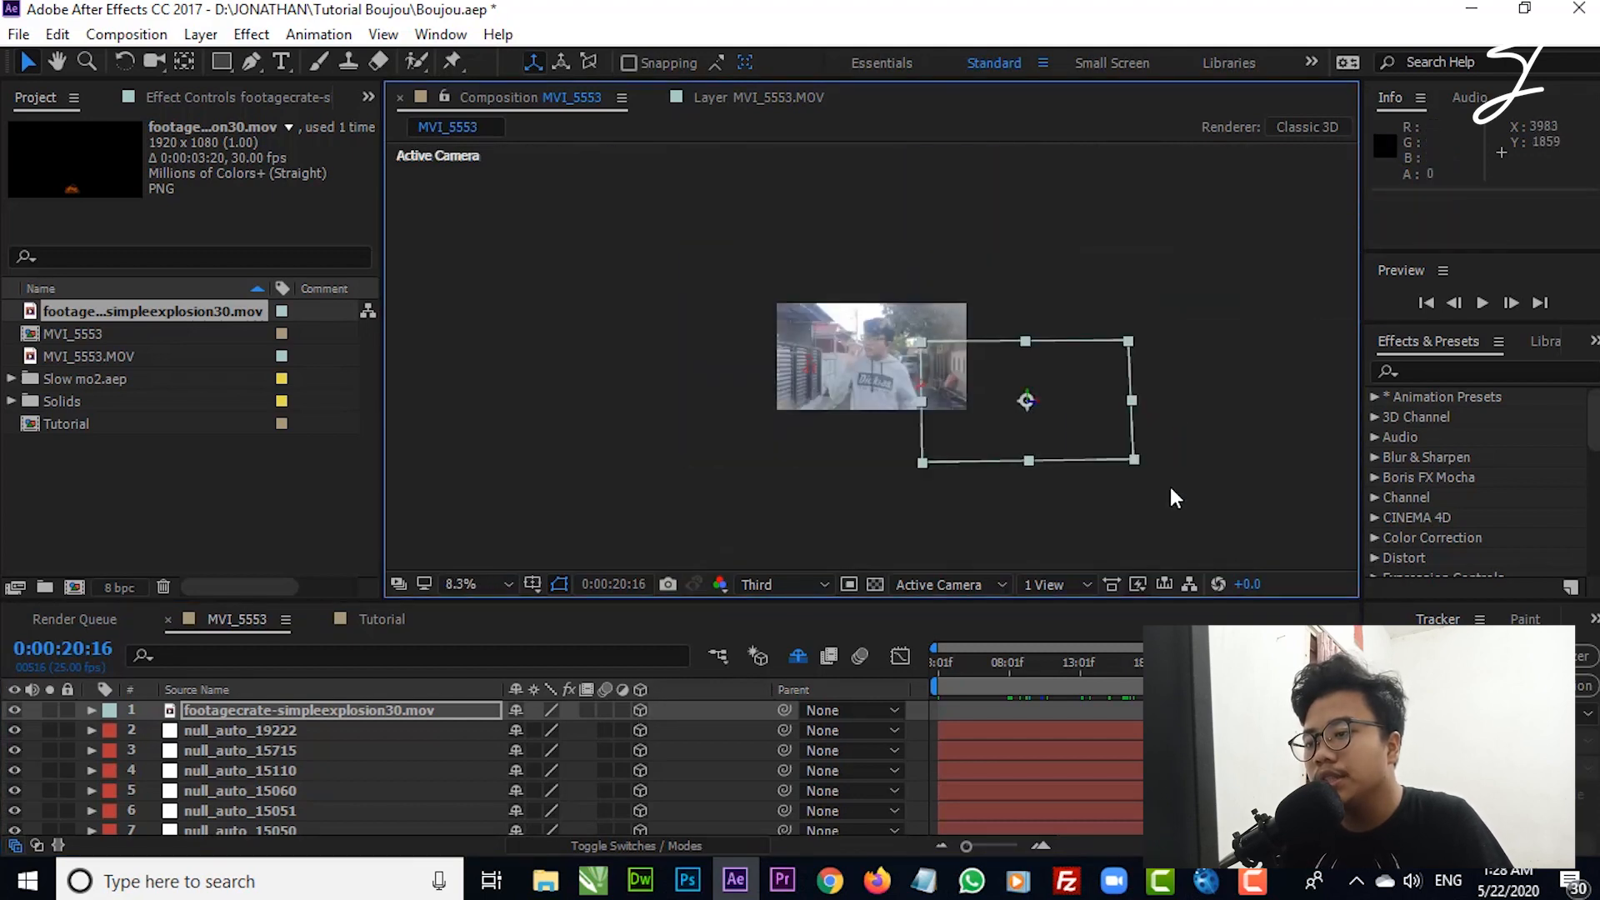
click(483, 584)
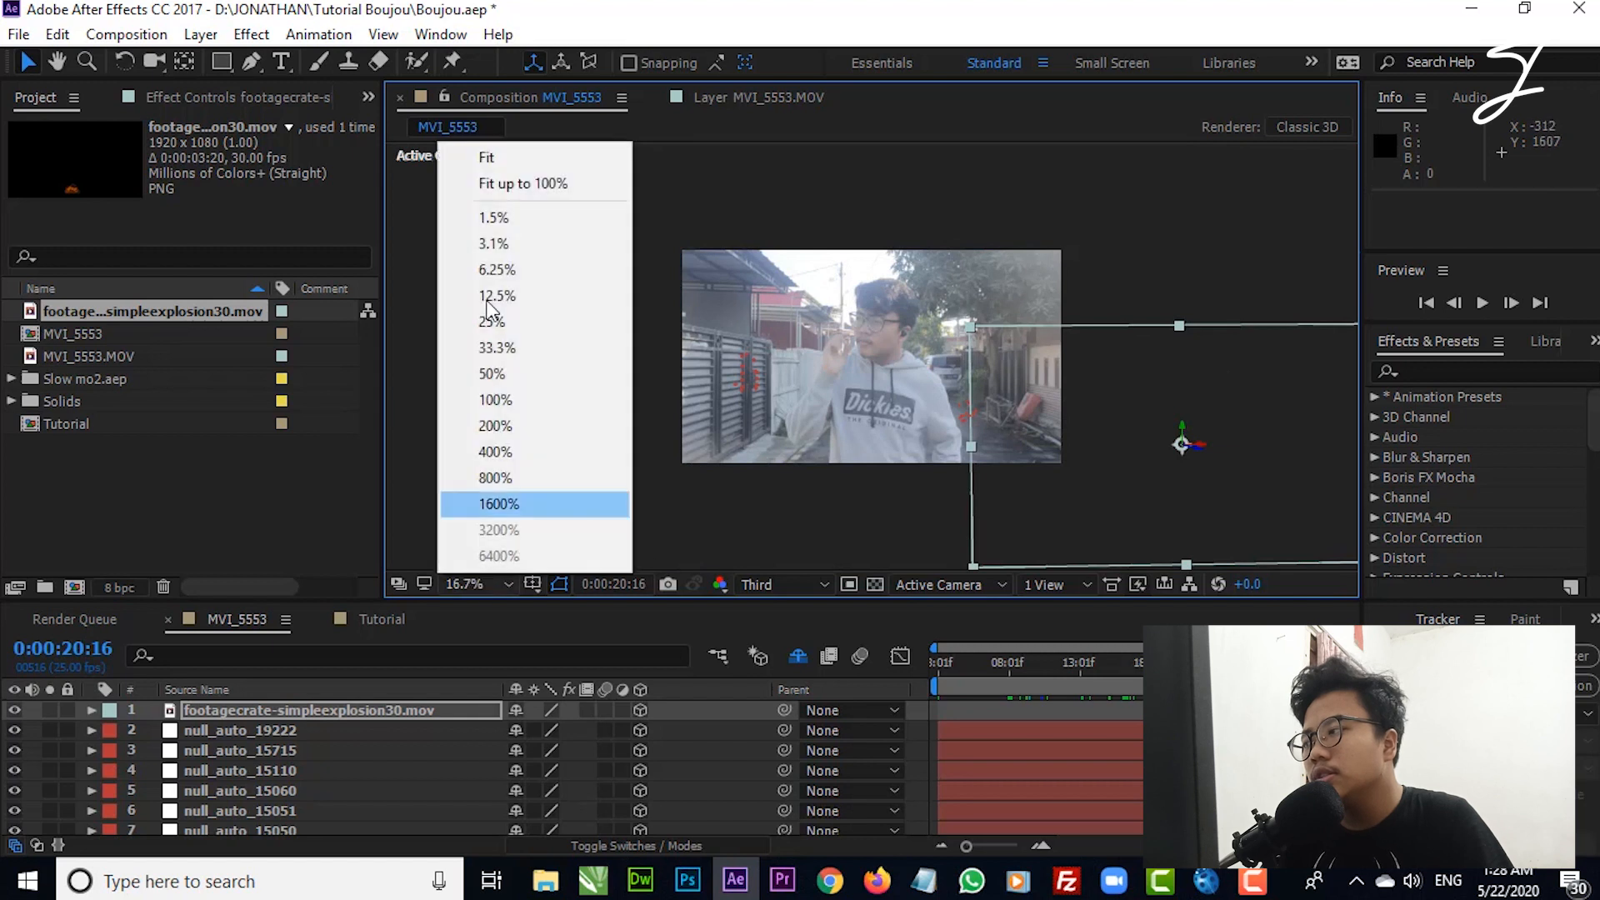
click(530, 185)
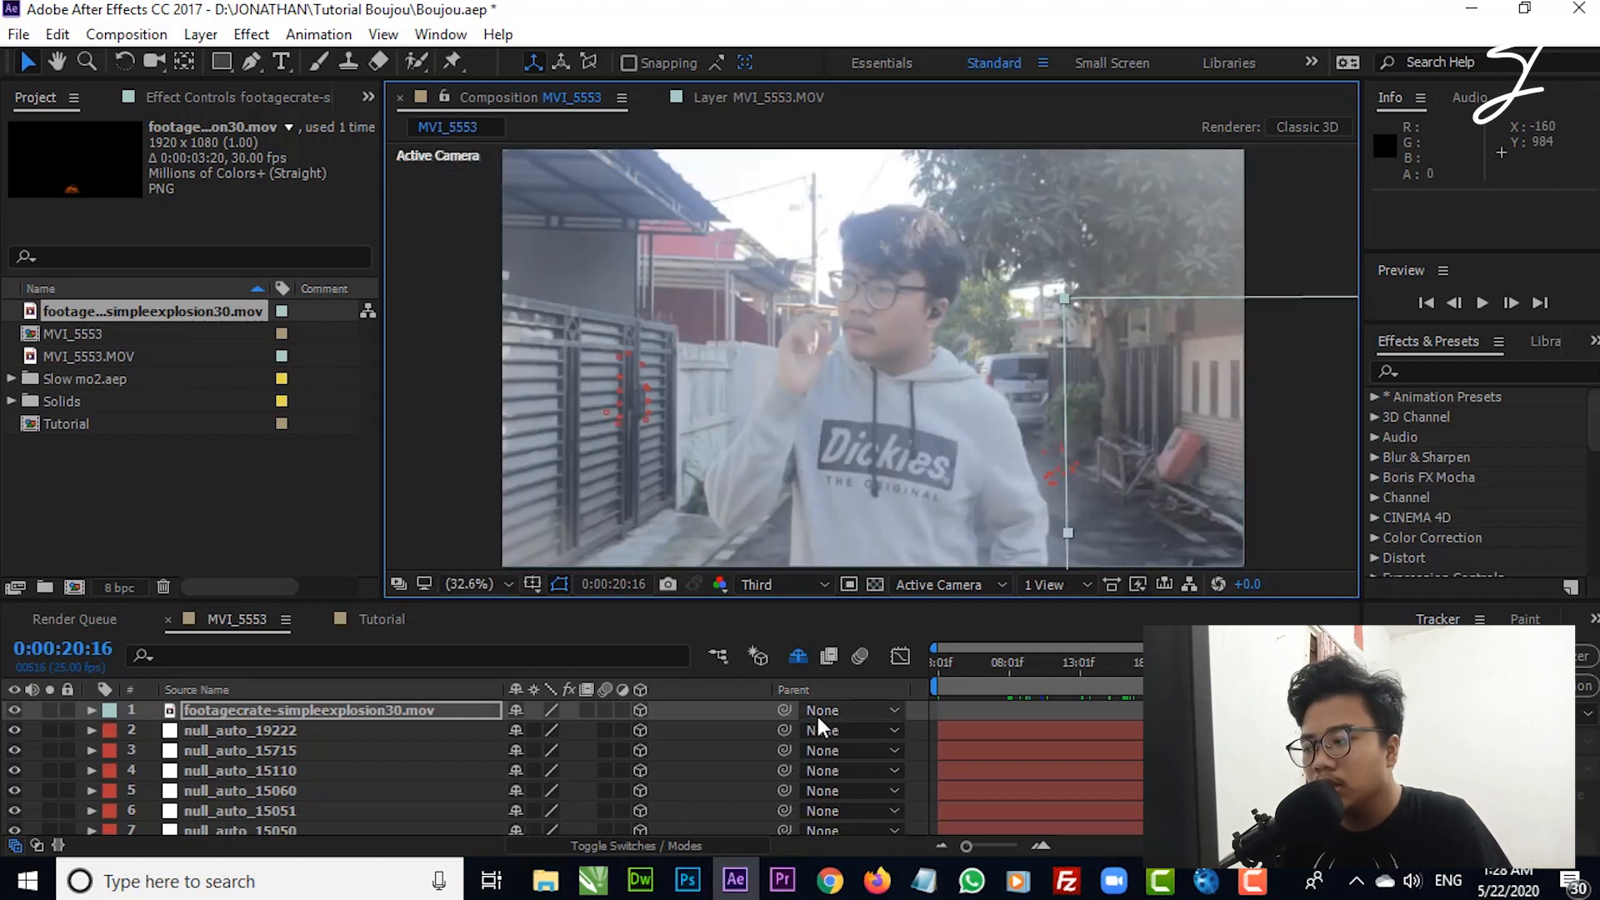
Step: Push the explosion layer back in depth to Z 1345 and place it over the road at about 817, -12, 1340
click(236, 712)
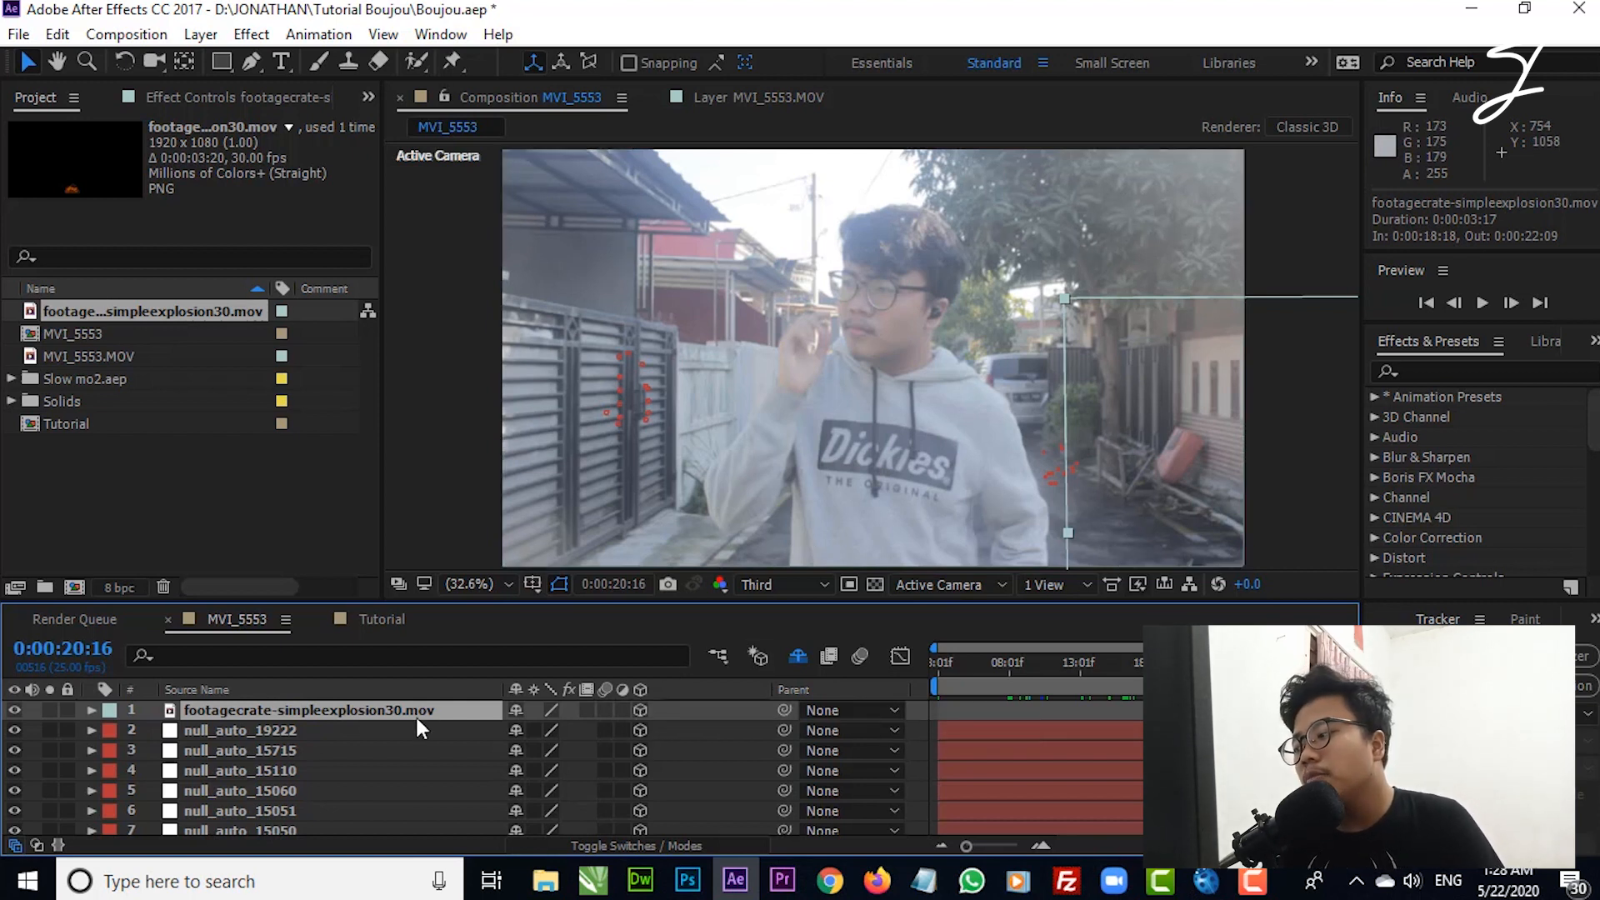
key(p)
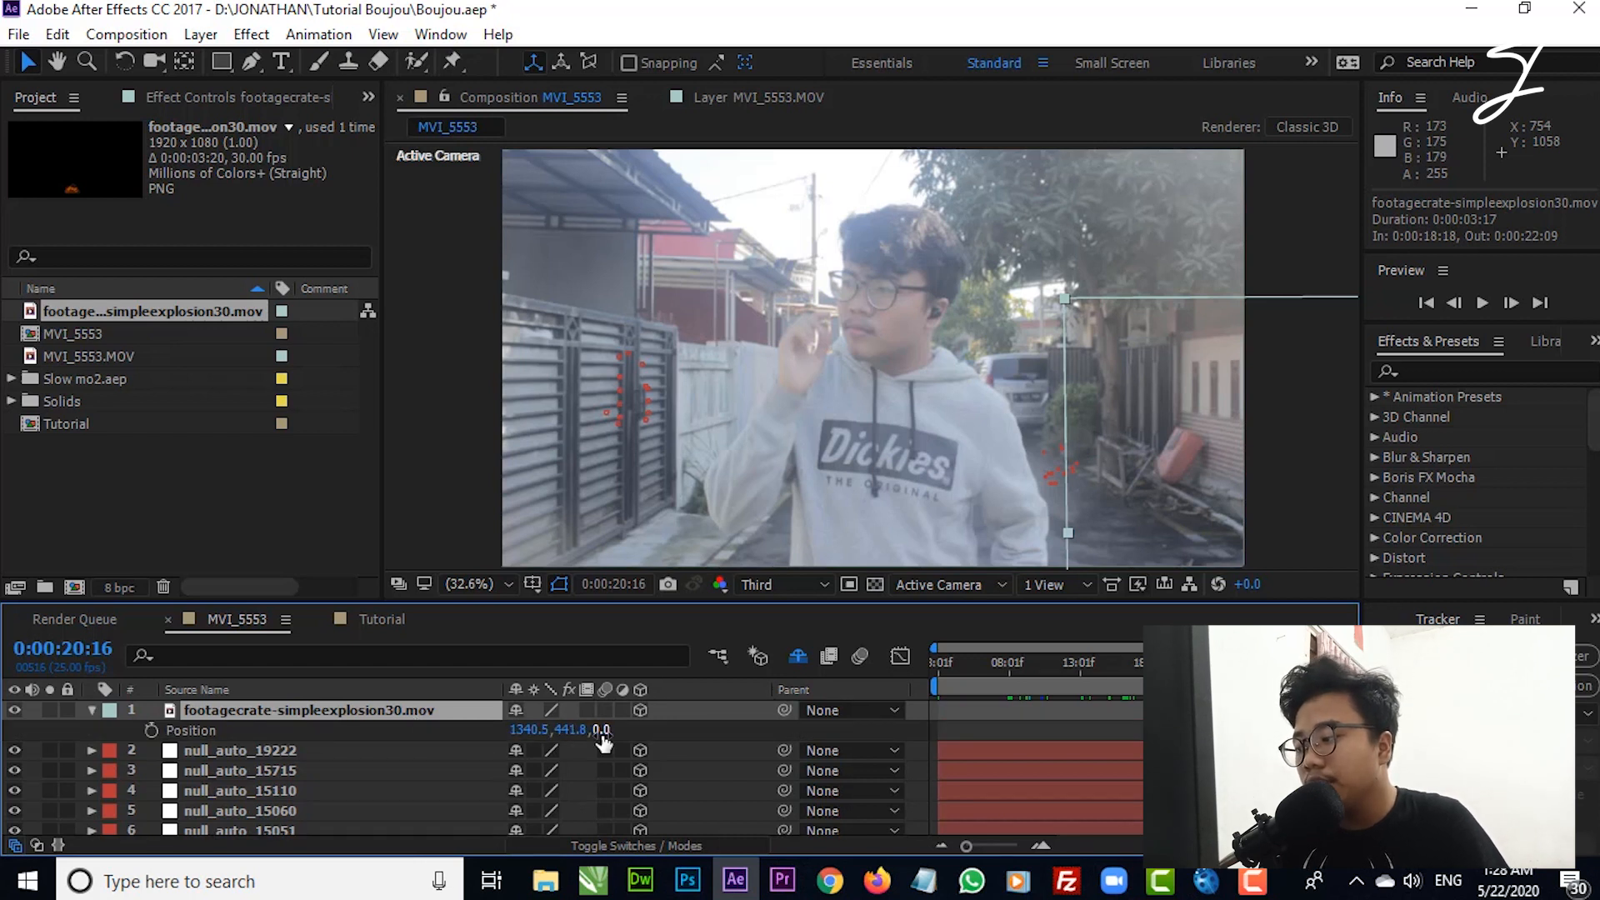
drag(607, 733, 1101, 714)
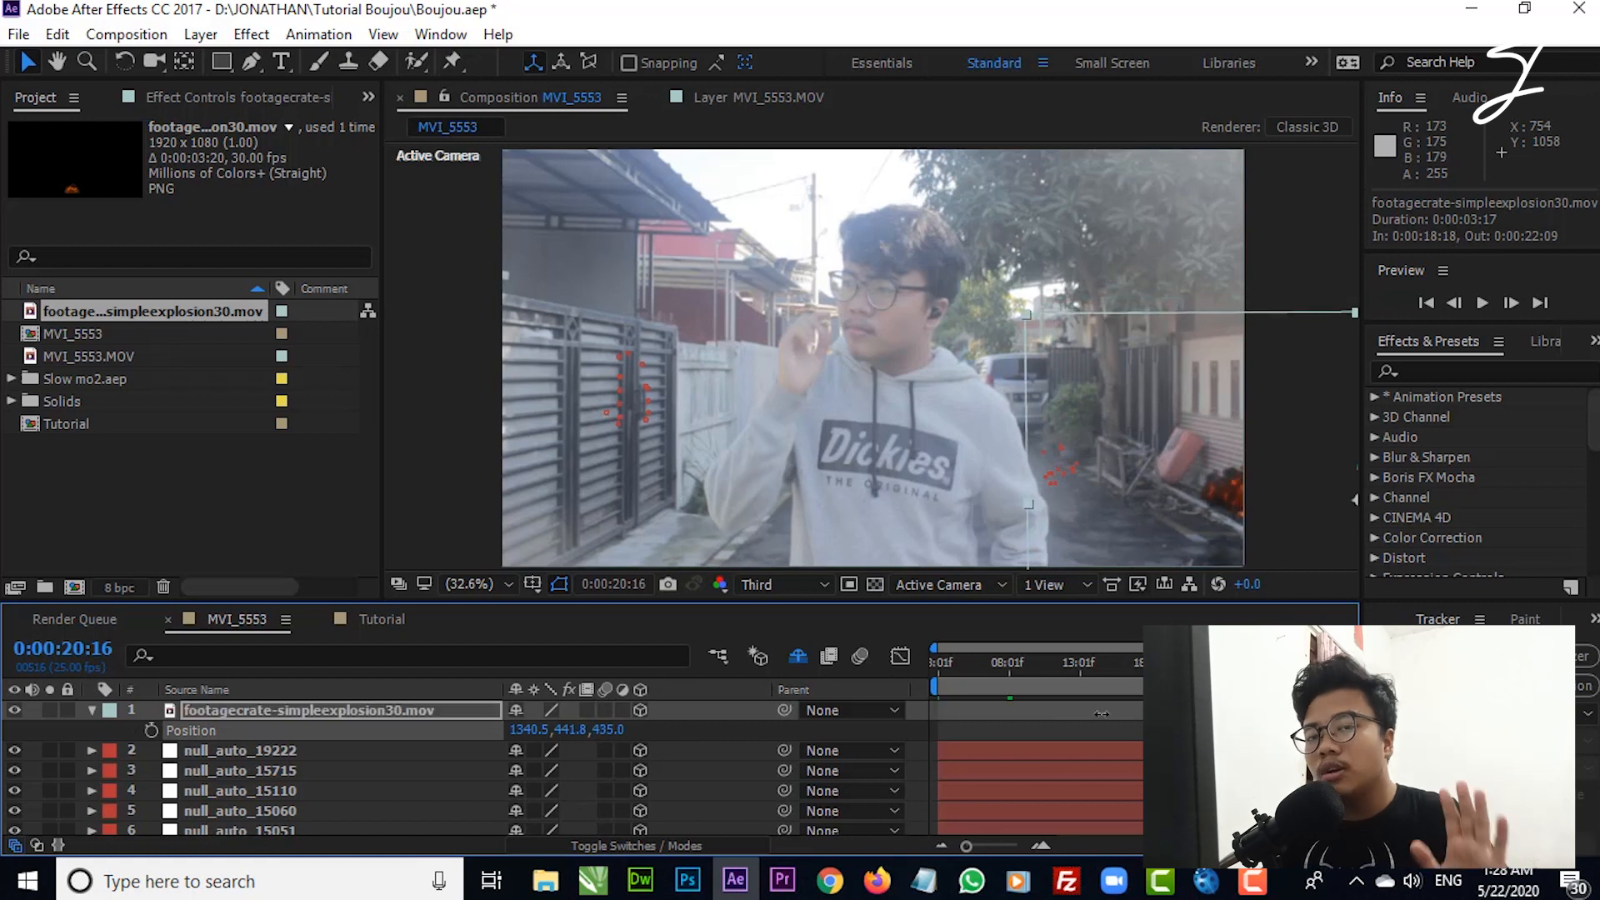
drag(616, 729, 1333, 723)
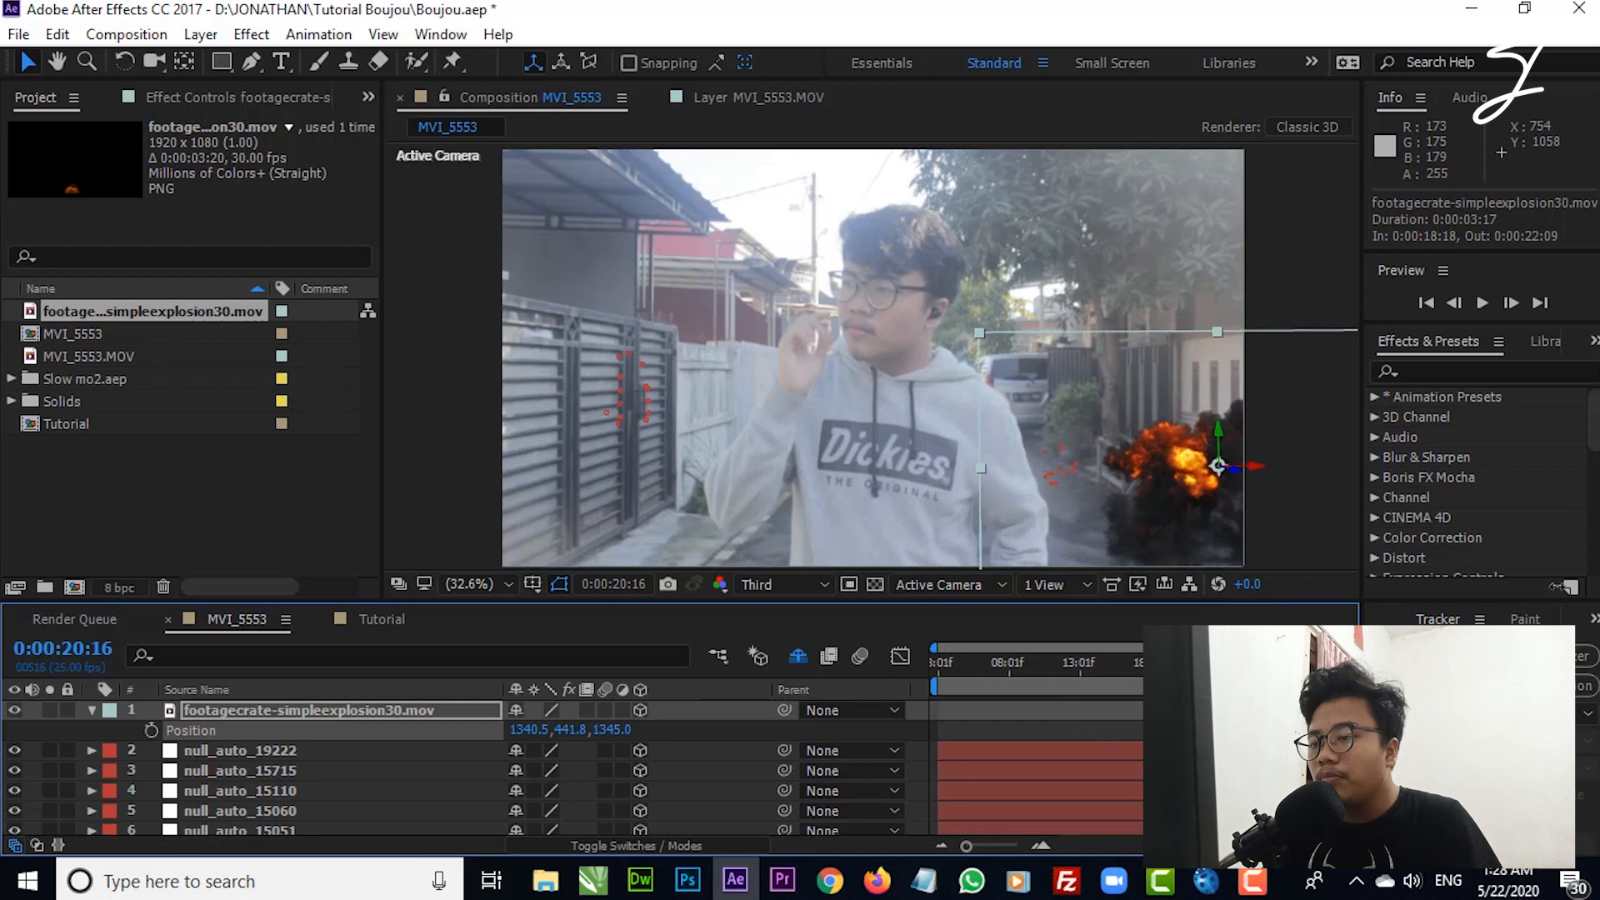
drag(1114, 481, 990, 420)
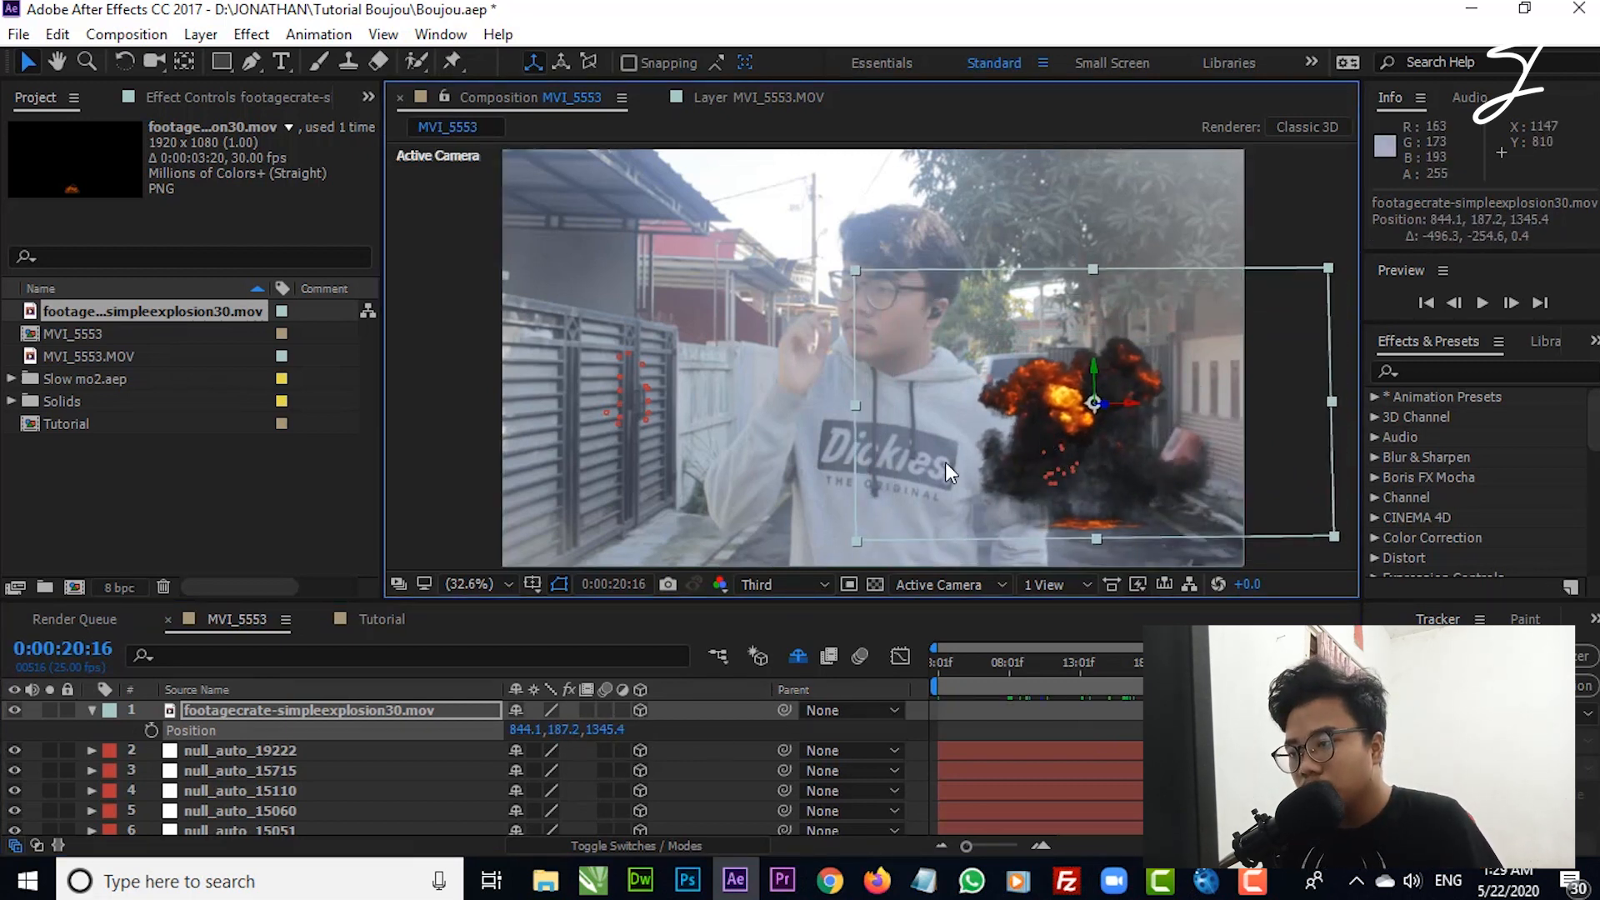
drag(1023, 451, 1024, 412)
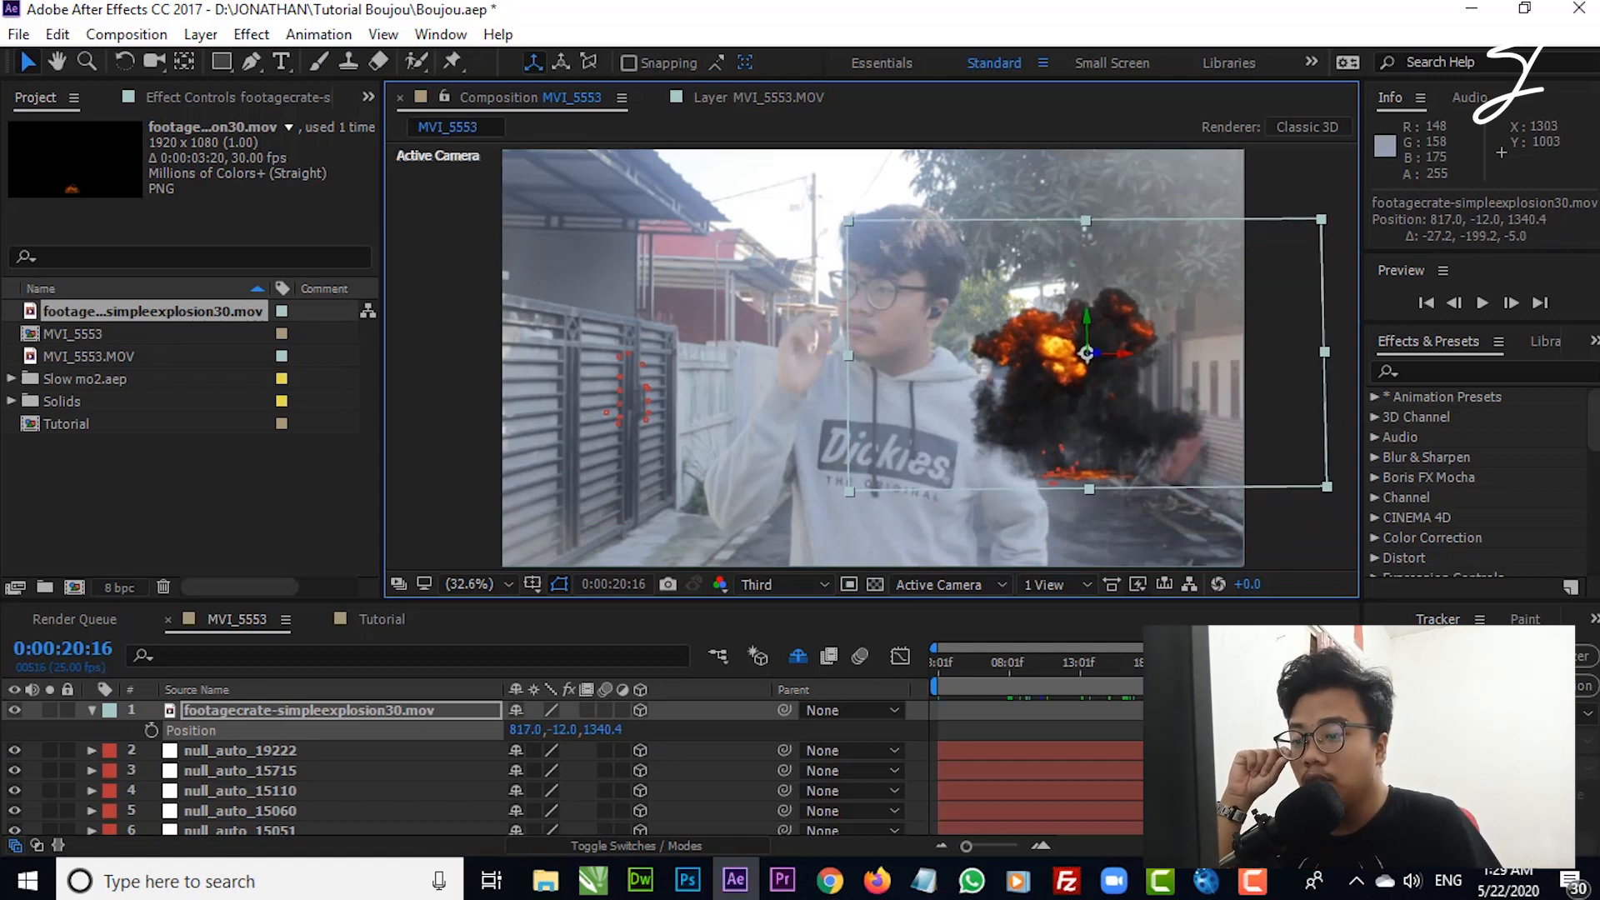
right_click(1199, 711)
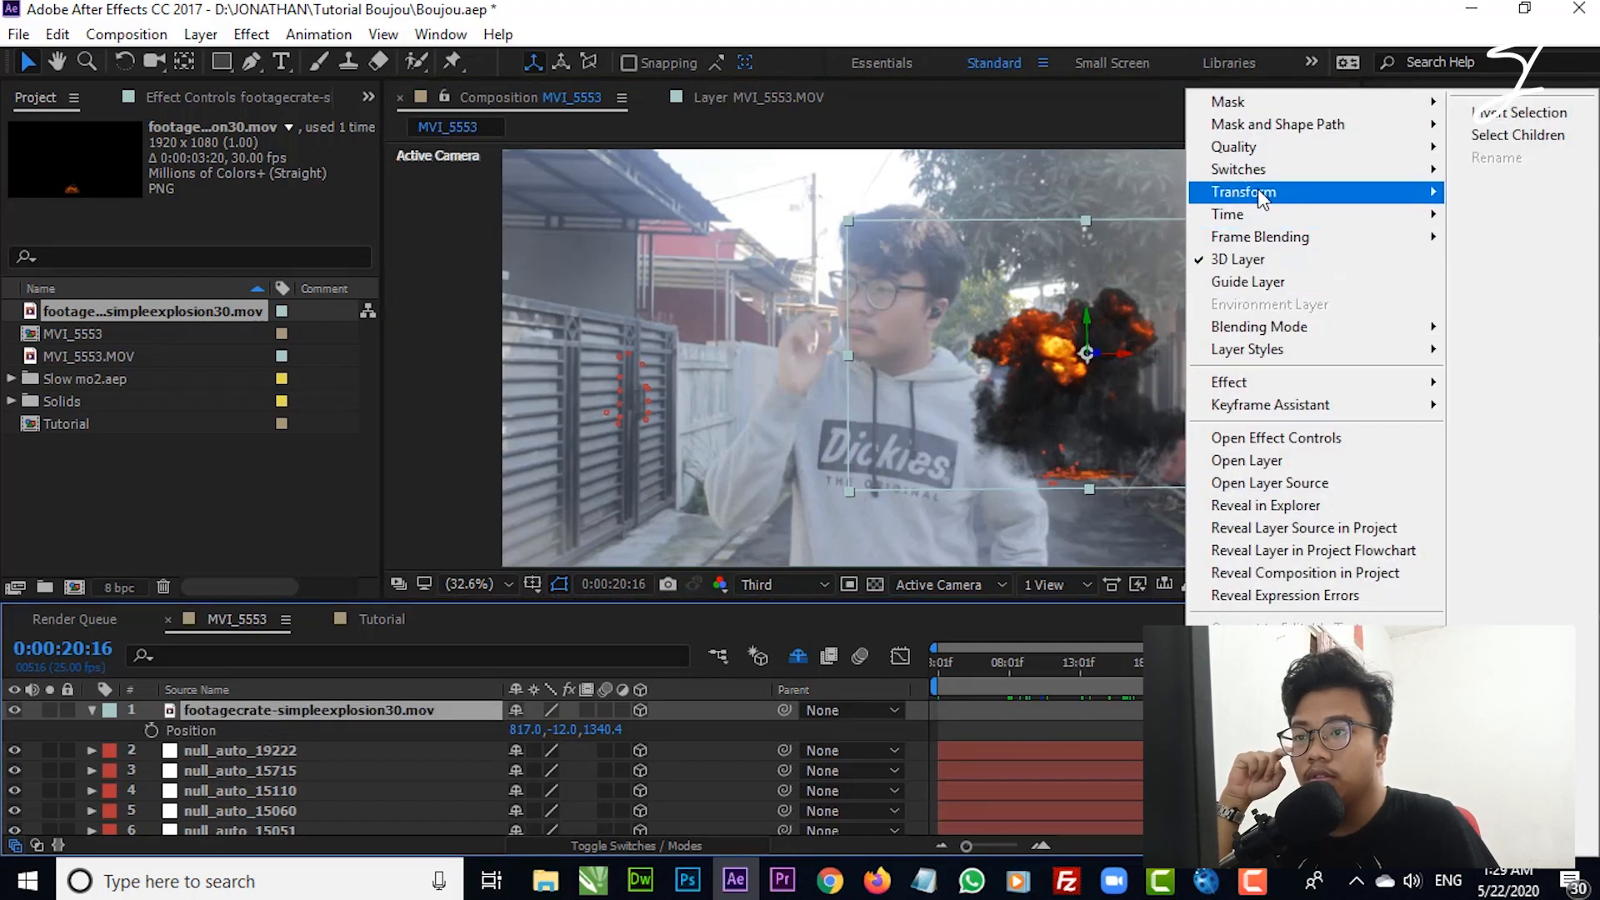
mouse_move(1233, 214)
click(1013, 290)
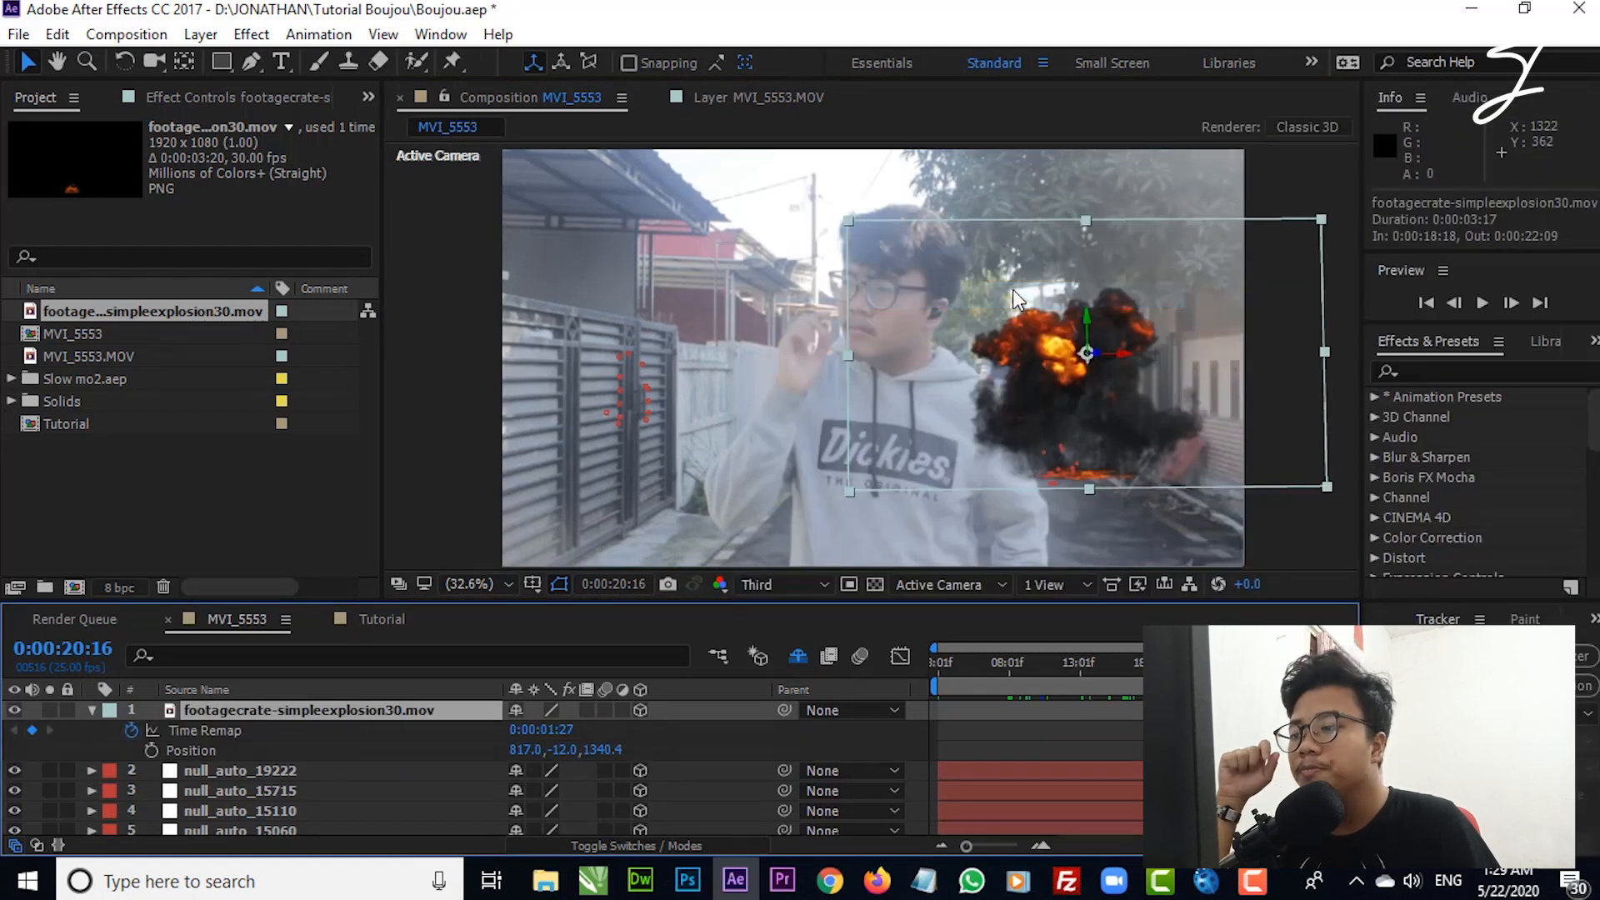
drag(965, 711, 926, 712)
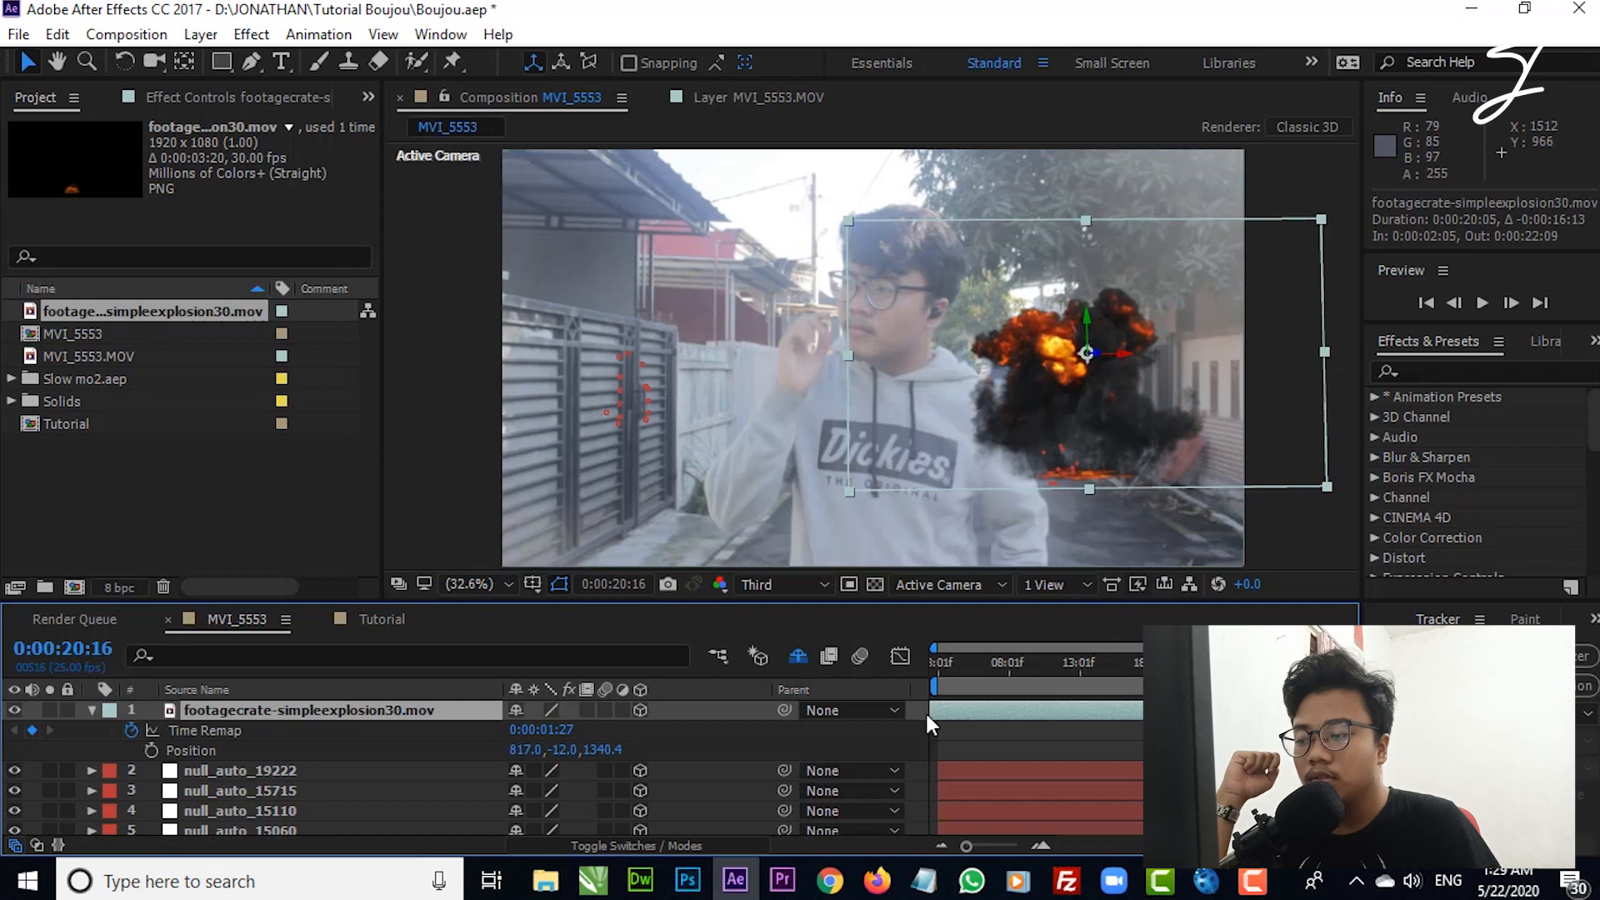
click(1075, 683)
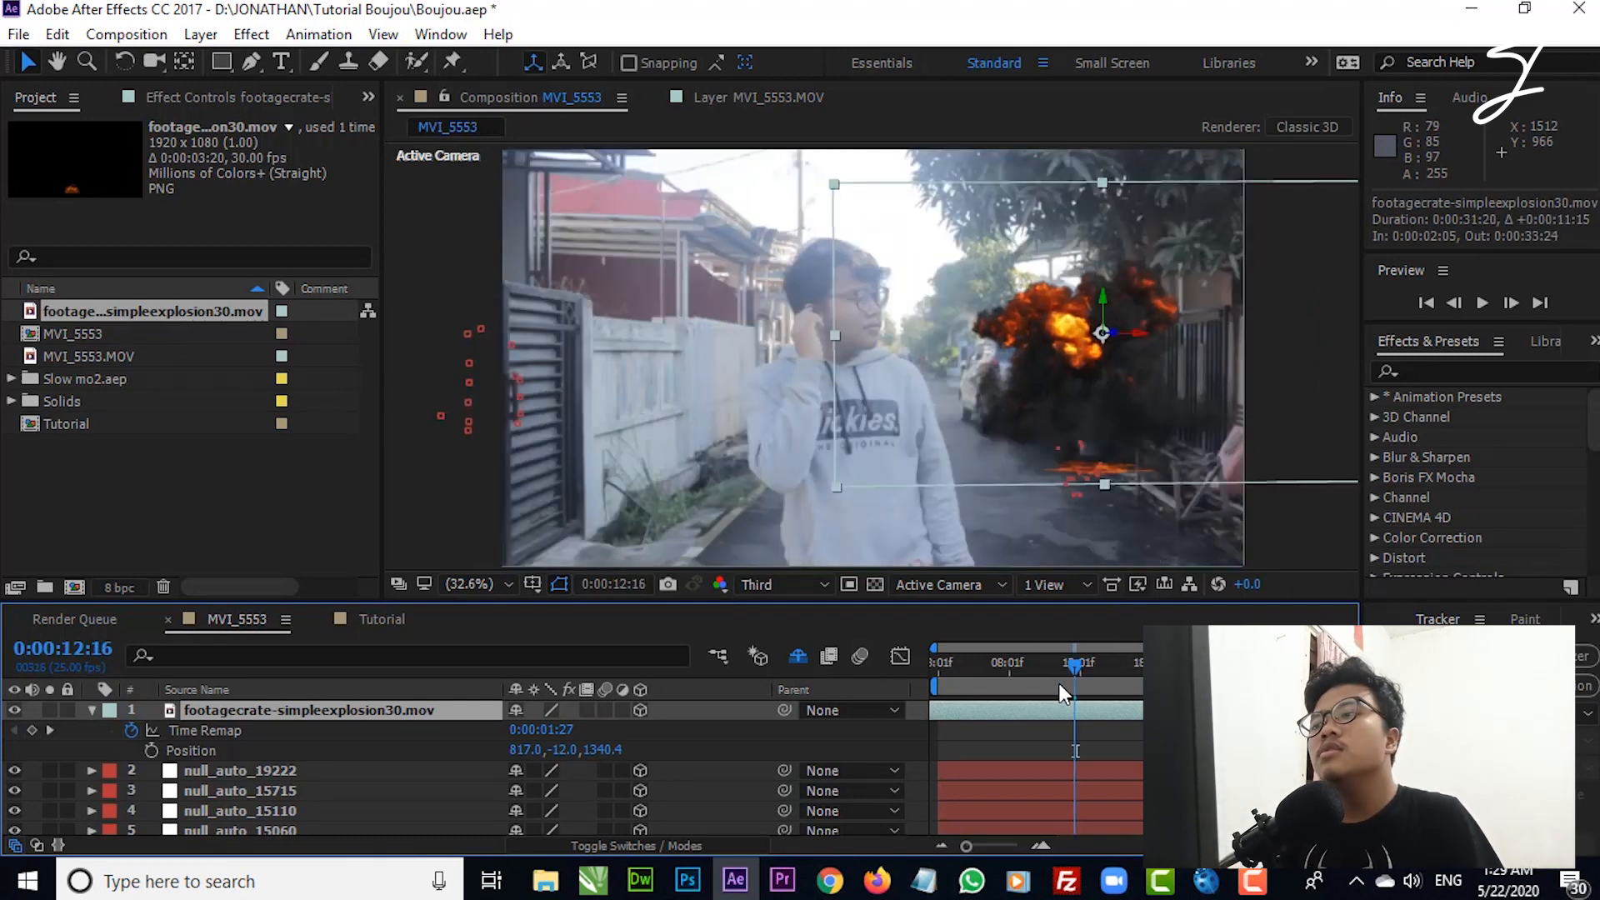
key(ctrl+z)
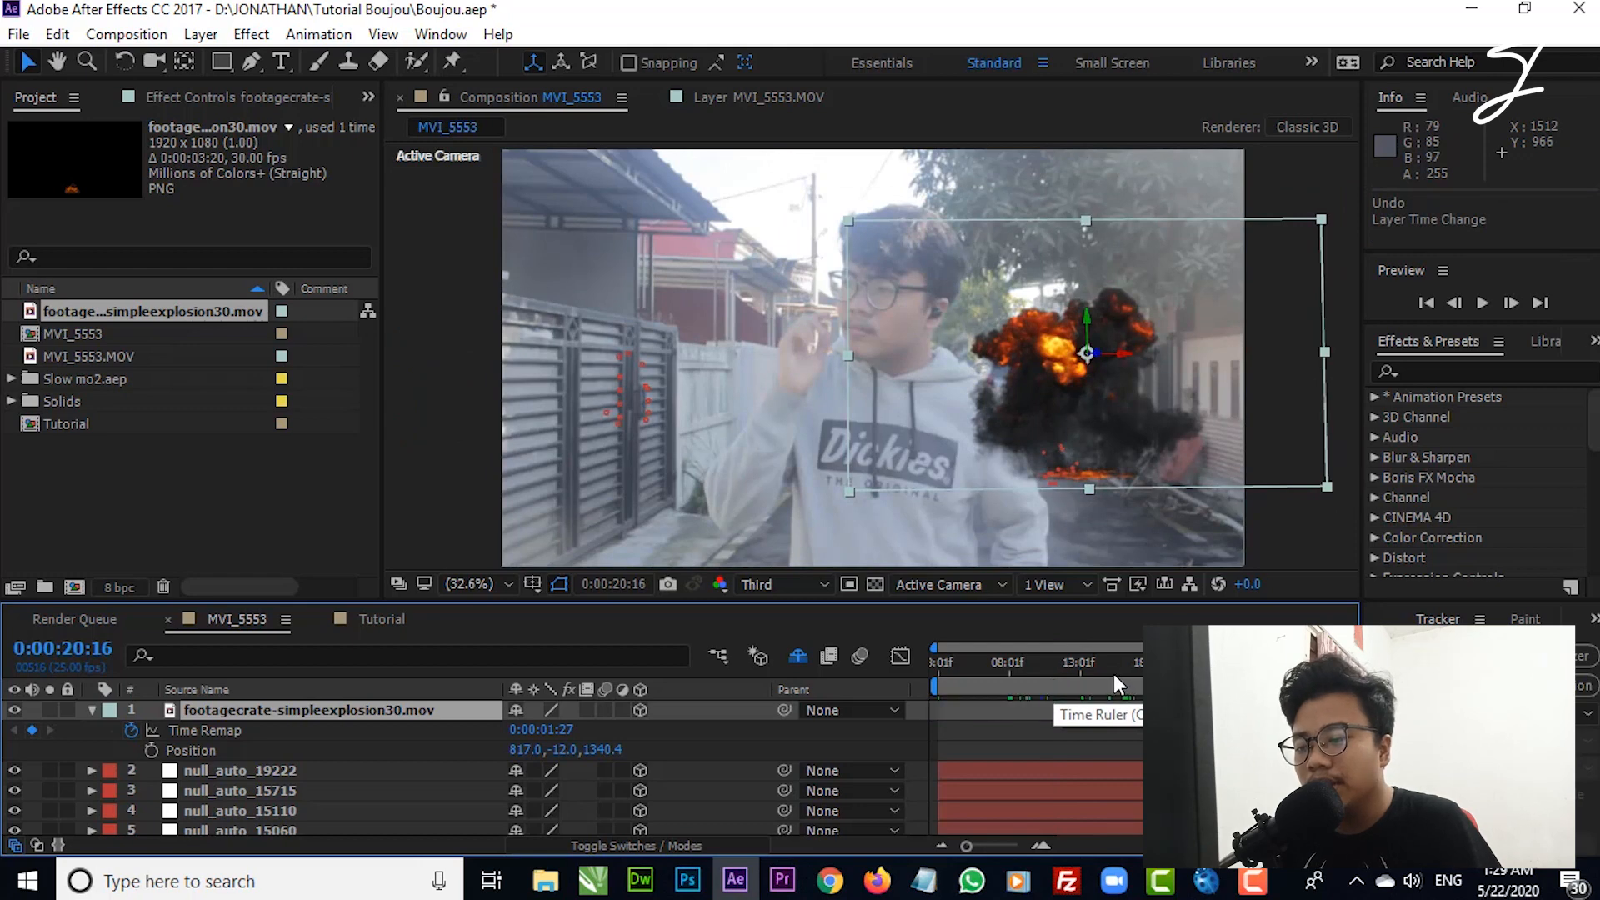
click(1111, 675)
key(ctrl+z)
Step: Shift the explosion layer to start at 0:00:11:03 and freeze its frame at 0:00:13:05
click(1057, 674)
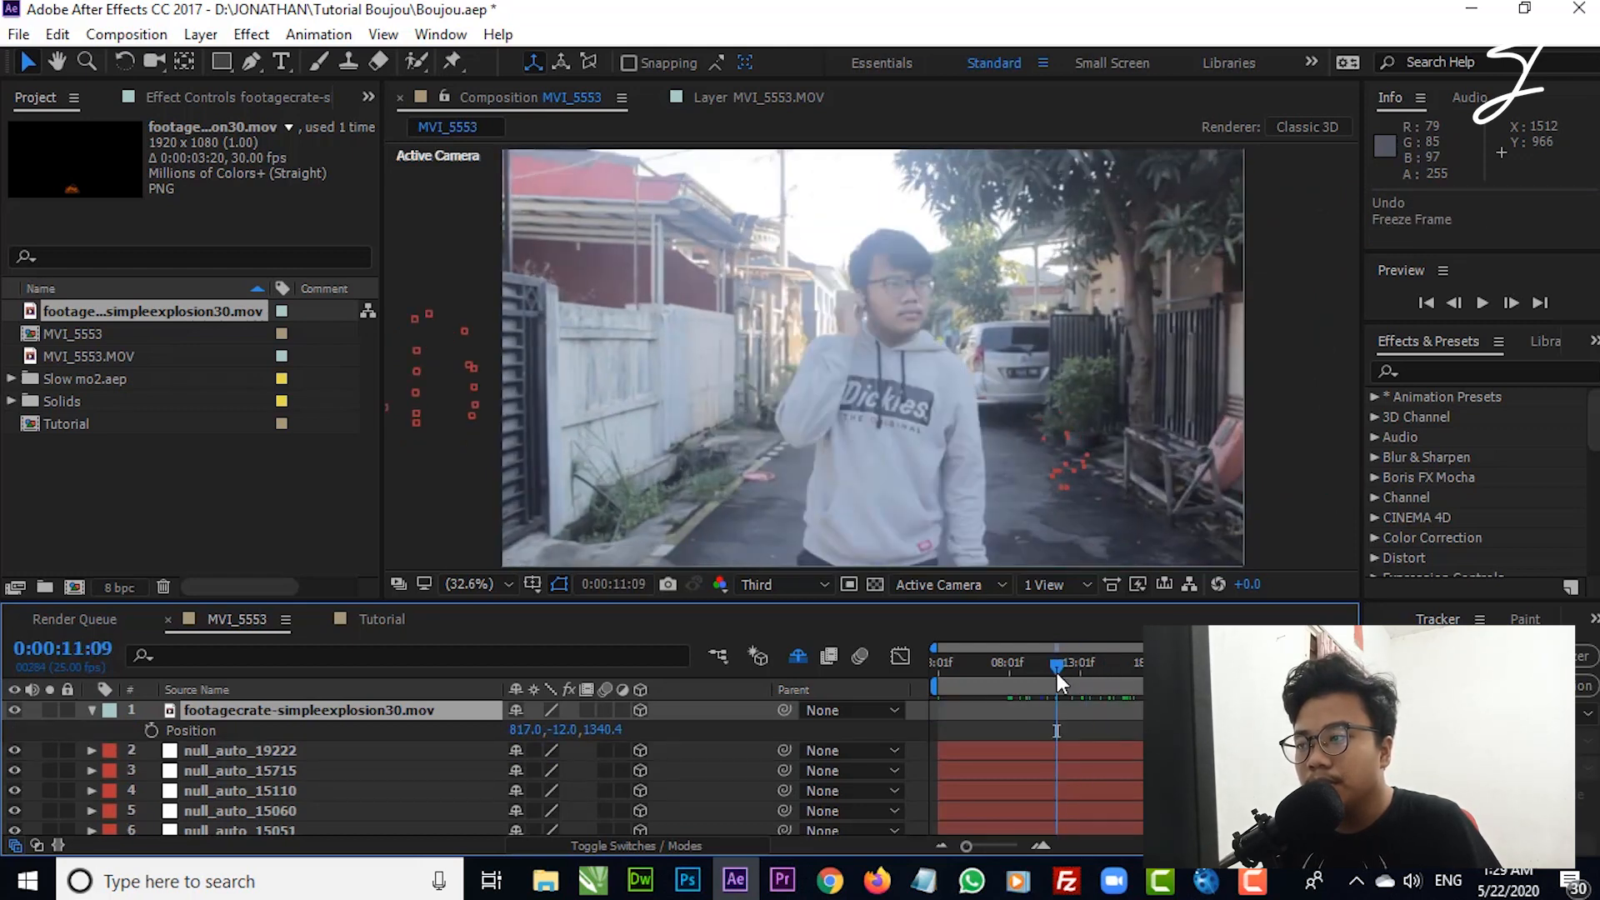
drag(1190, 713, 1082, 661)
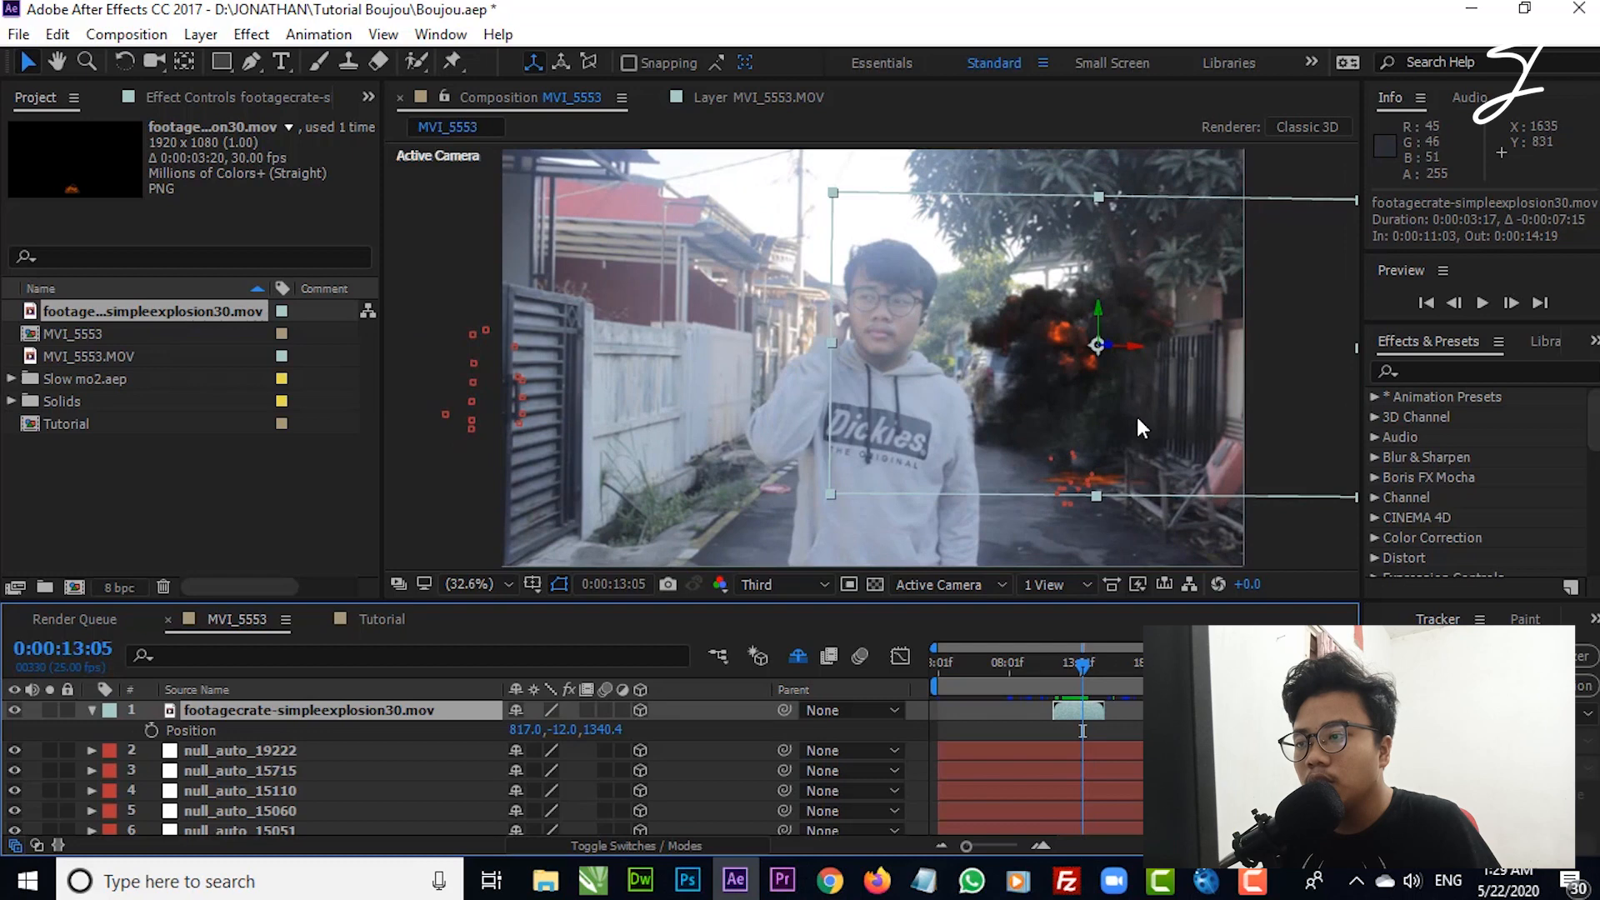
right_click(1137, 413)
mouse_move(1194, 200)
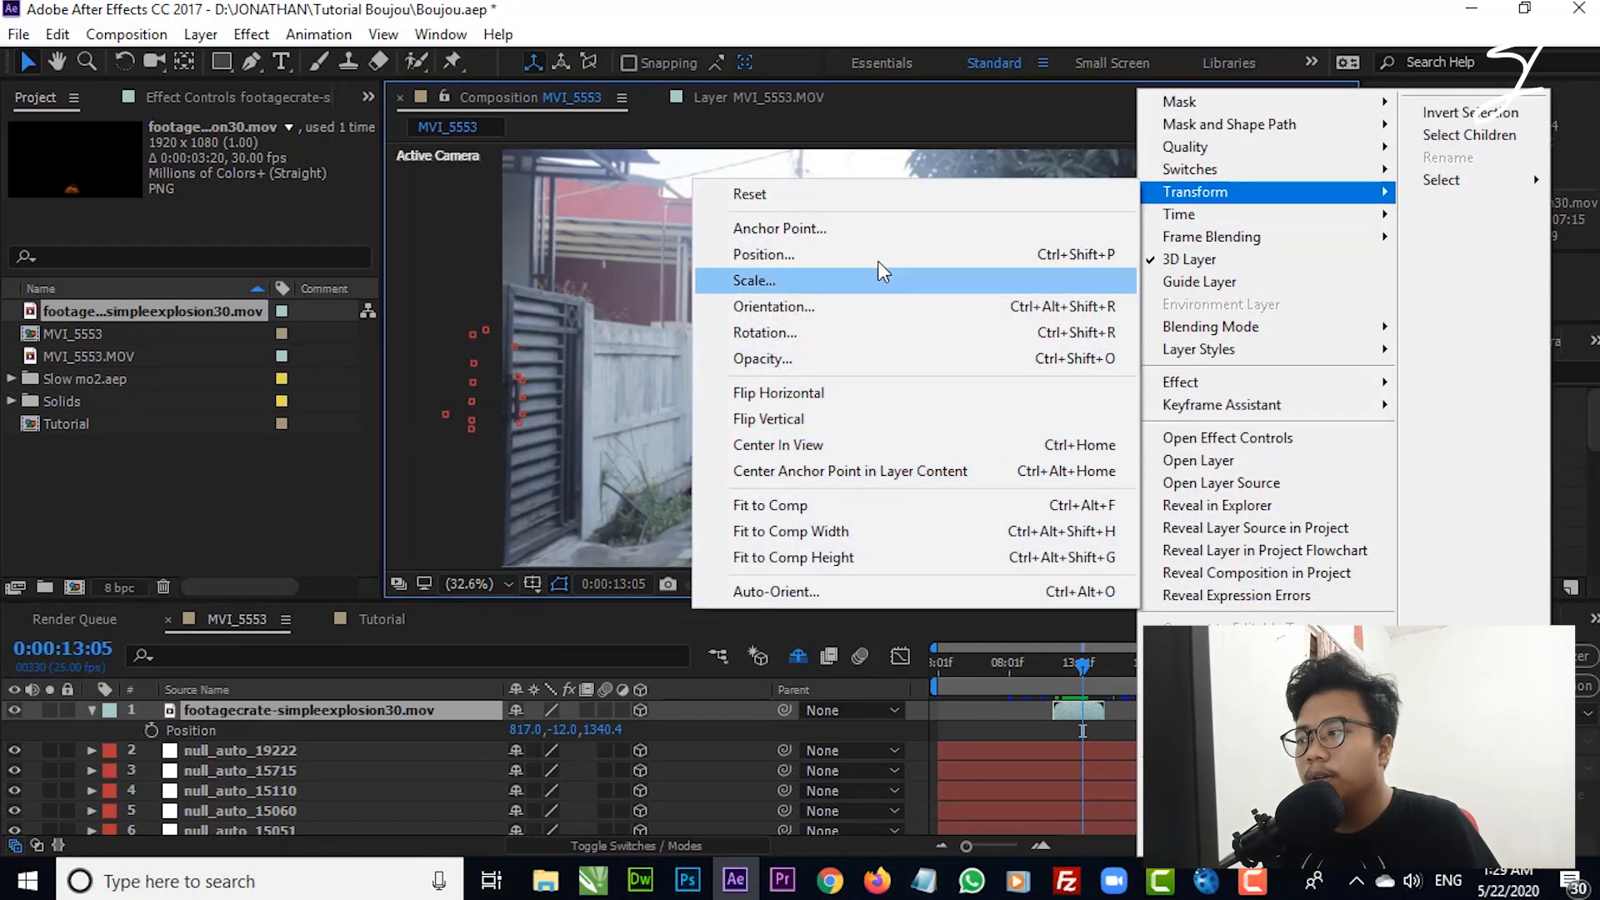
click(1049, 297)
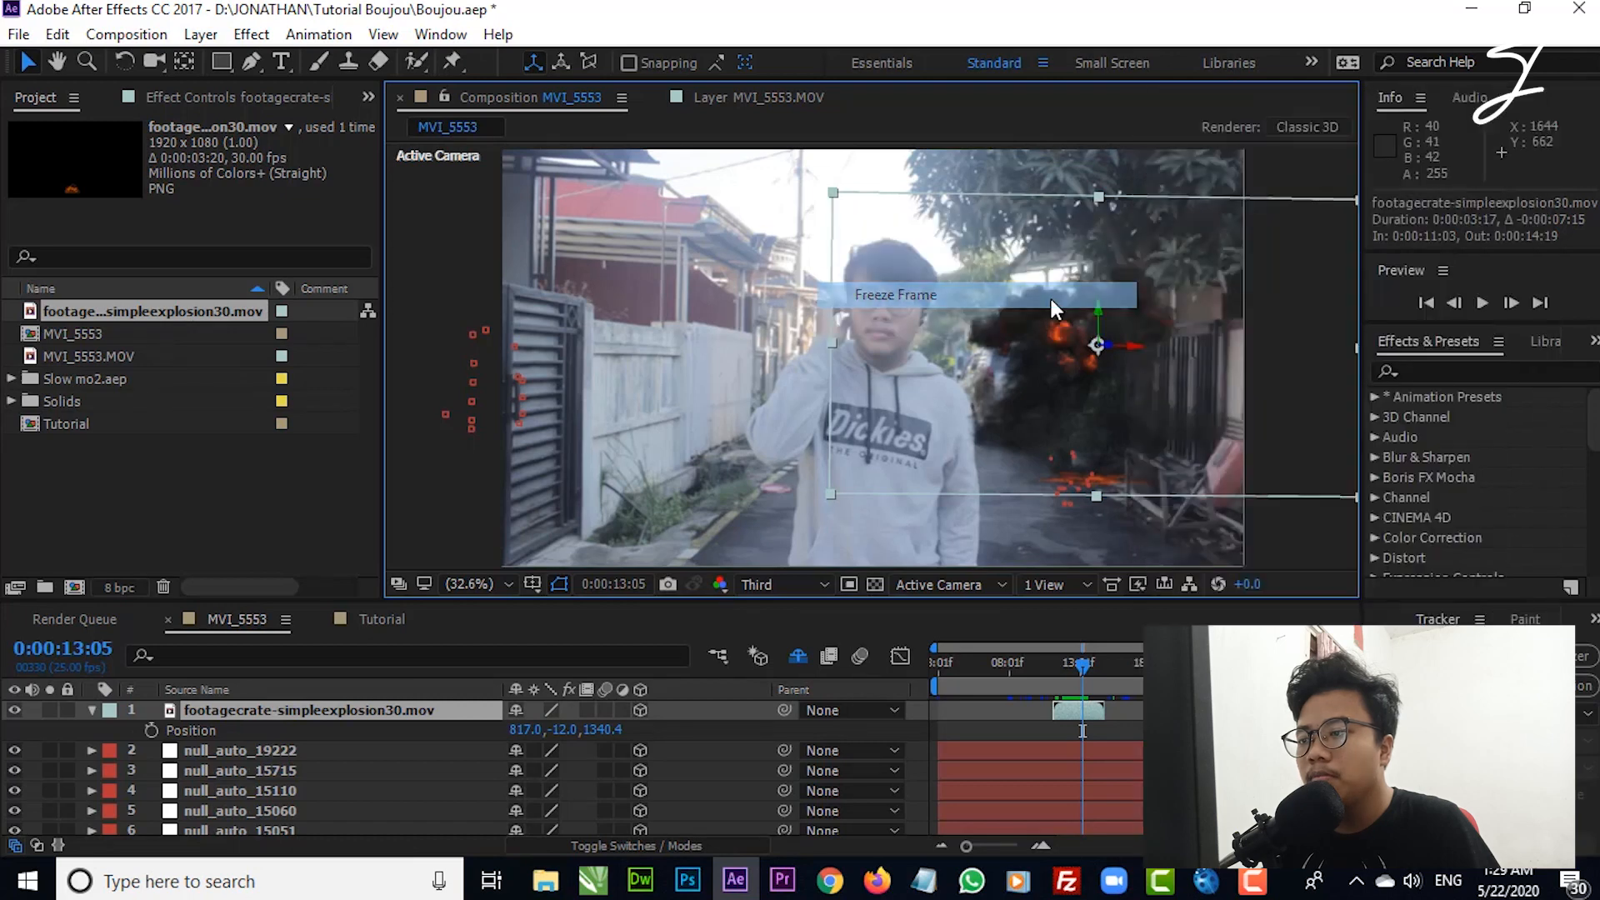
Step: Extend the frozen explosion layer at both ends to run from about -0:00:03:10 to 0:00:36:09
click(1075, 752)
drag(1054, 710, 847, 710)
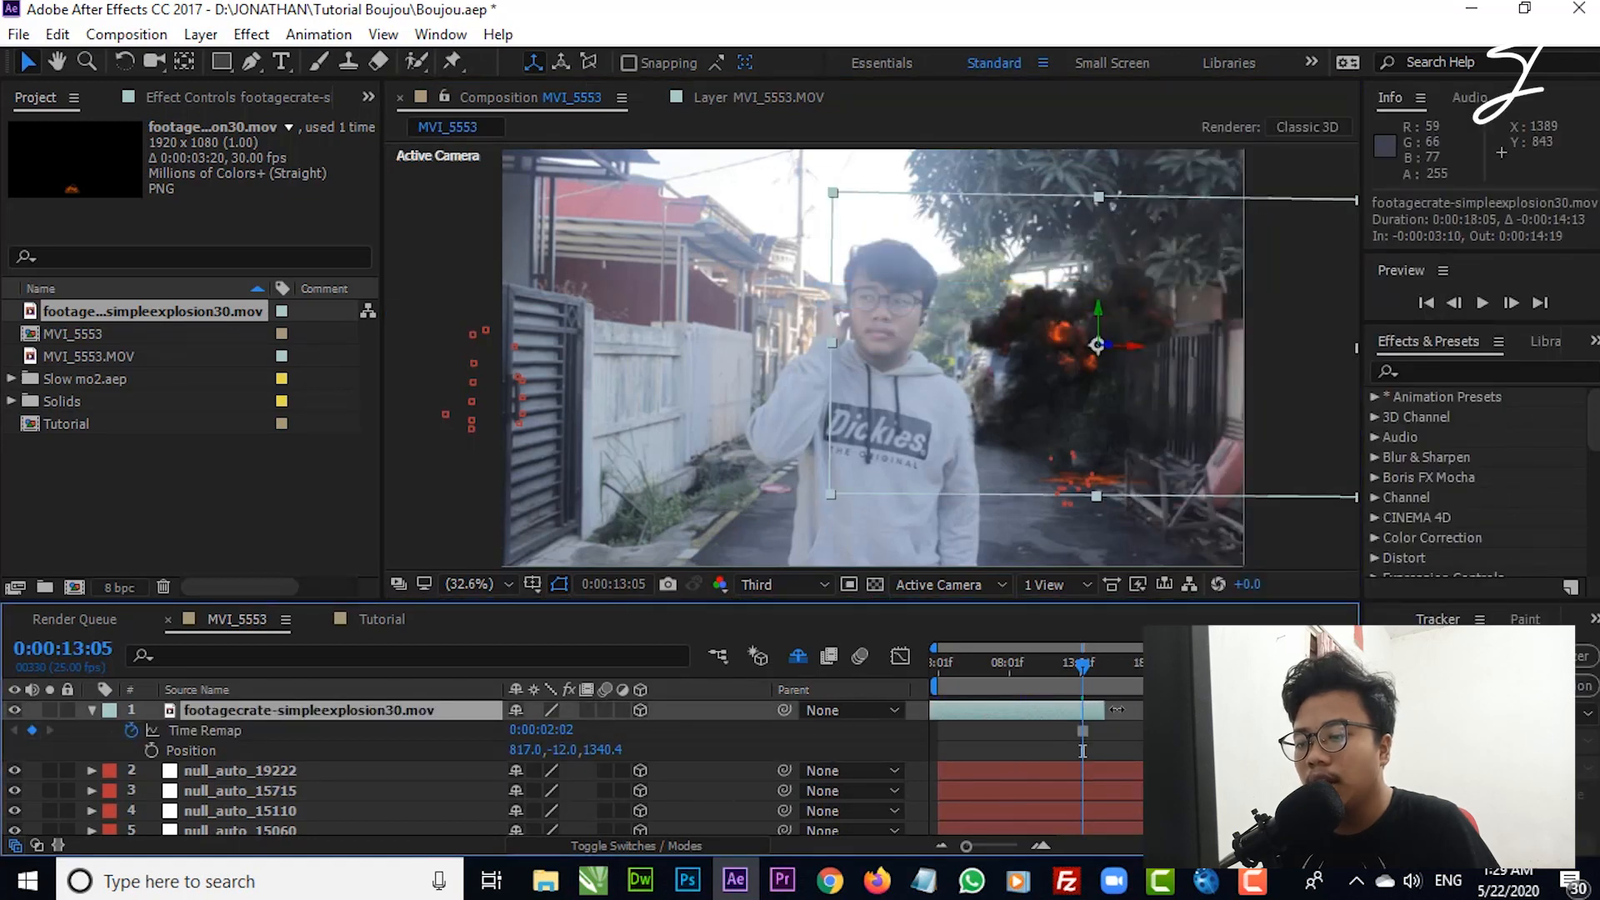
drag(1101, 710, 1125, 710)
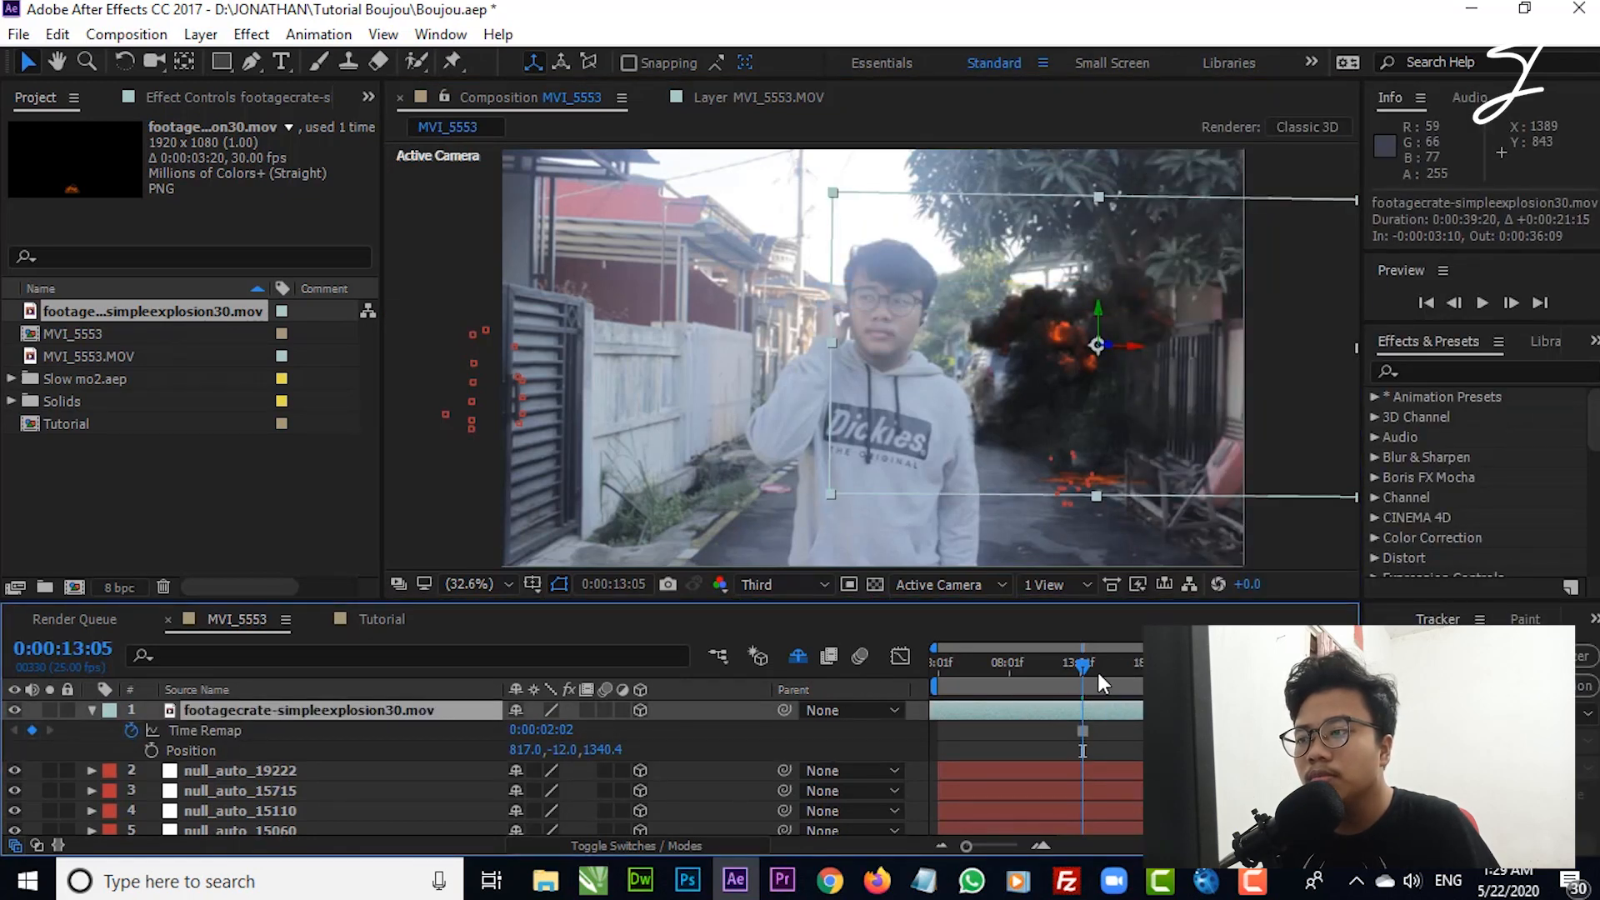
click(1116, 726)
Step: Place the frozen explosion over the road nulls, move it beside the gate at about -705, 286, 1365, and scrub to 0:00:11:16
click(1074, 660)
click(1121, 385)
drag(1121, 385, 1096, 482)
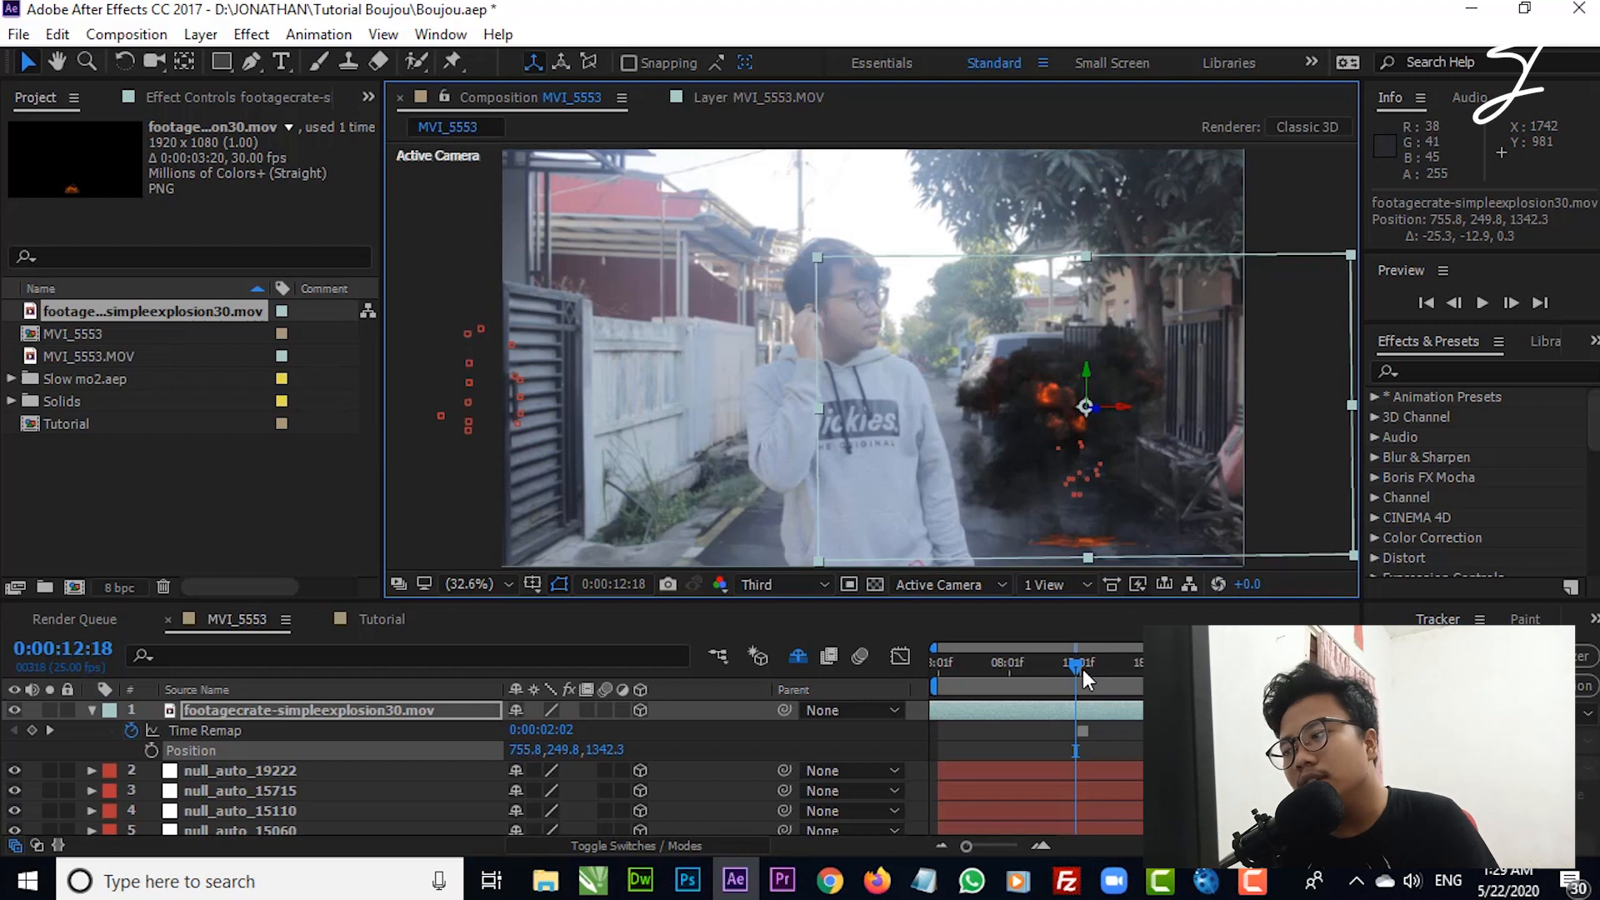
drag(1052, 498, 703, 514)
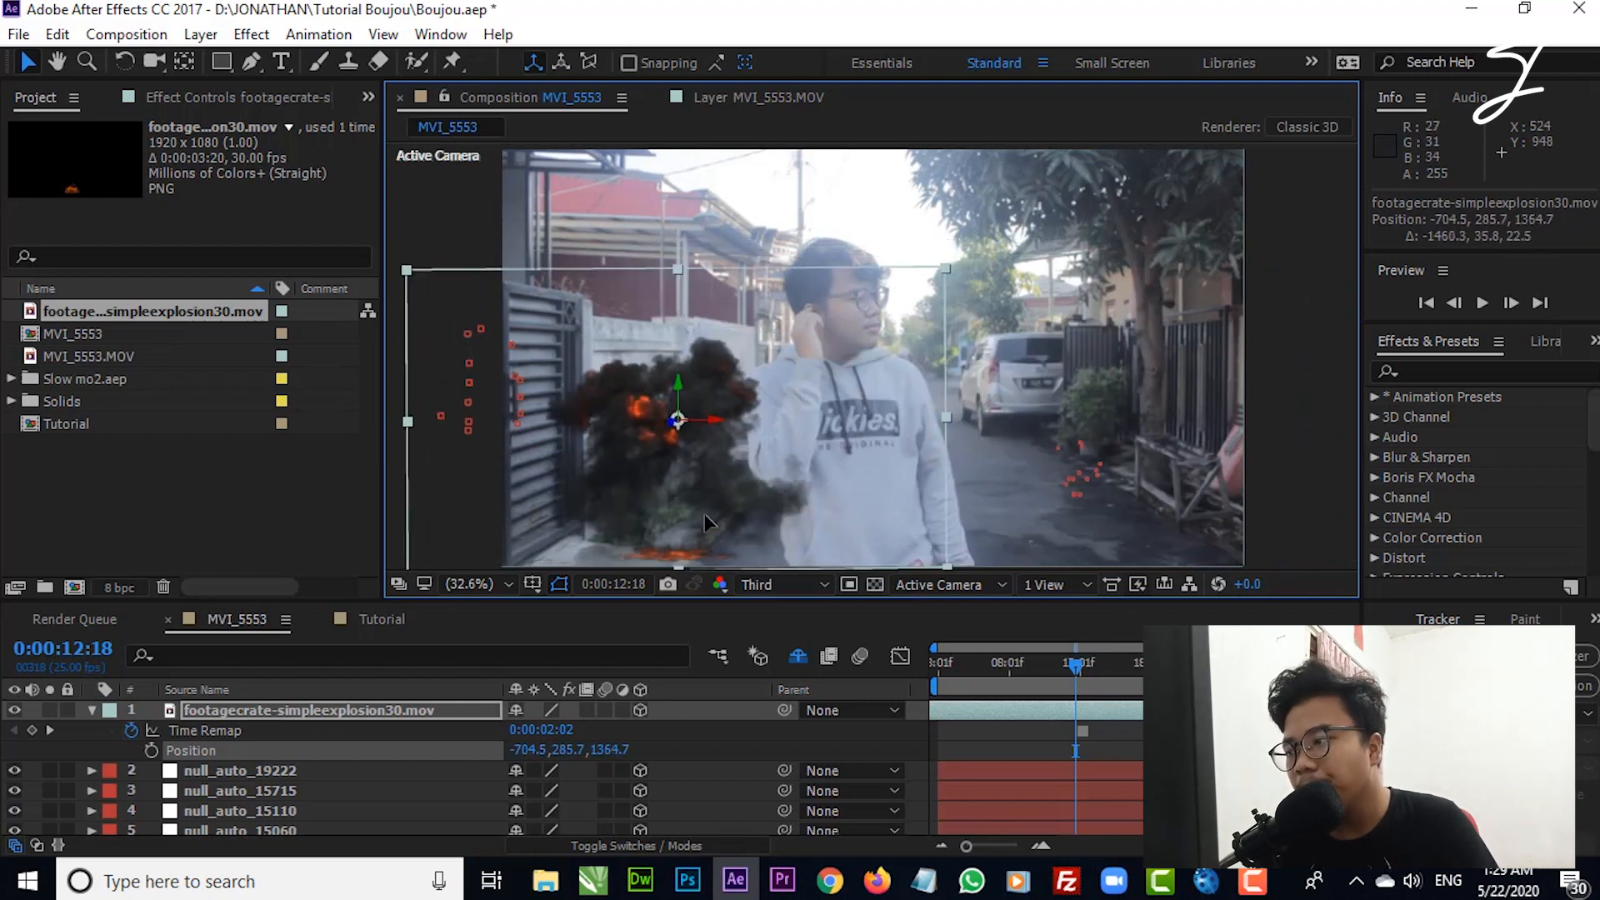
mouse_move(1092, 660)
mouse_down()
mouse_move(1119, 652)
mouse_move(1060, 663)
mouse_up()
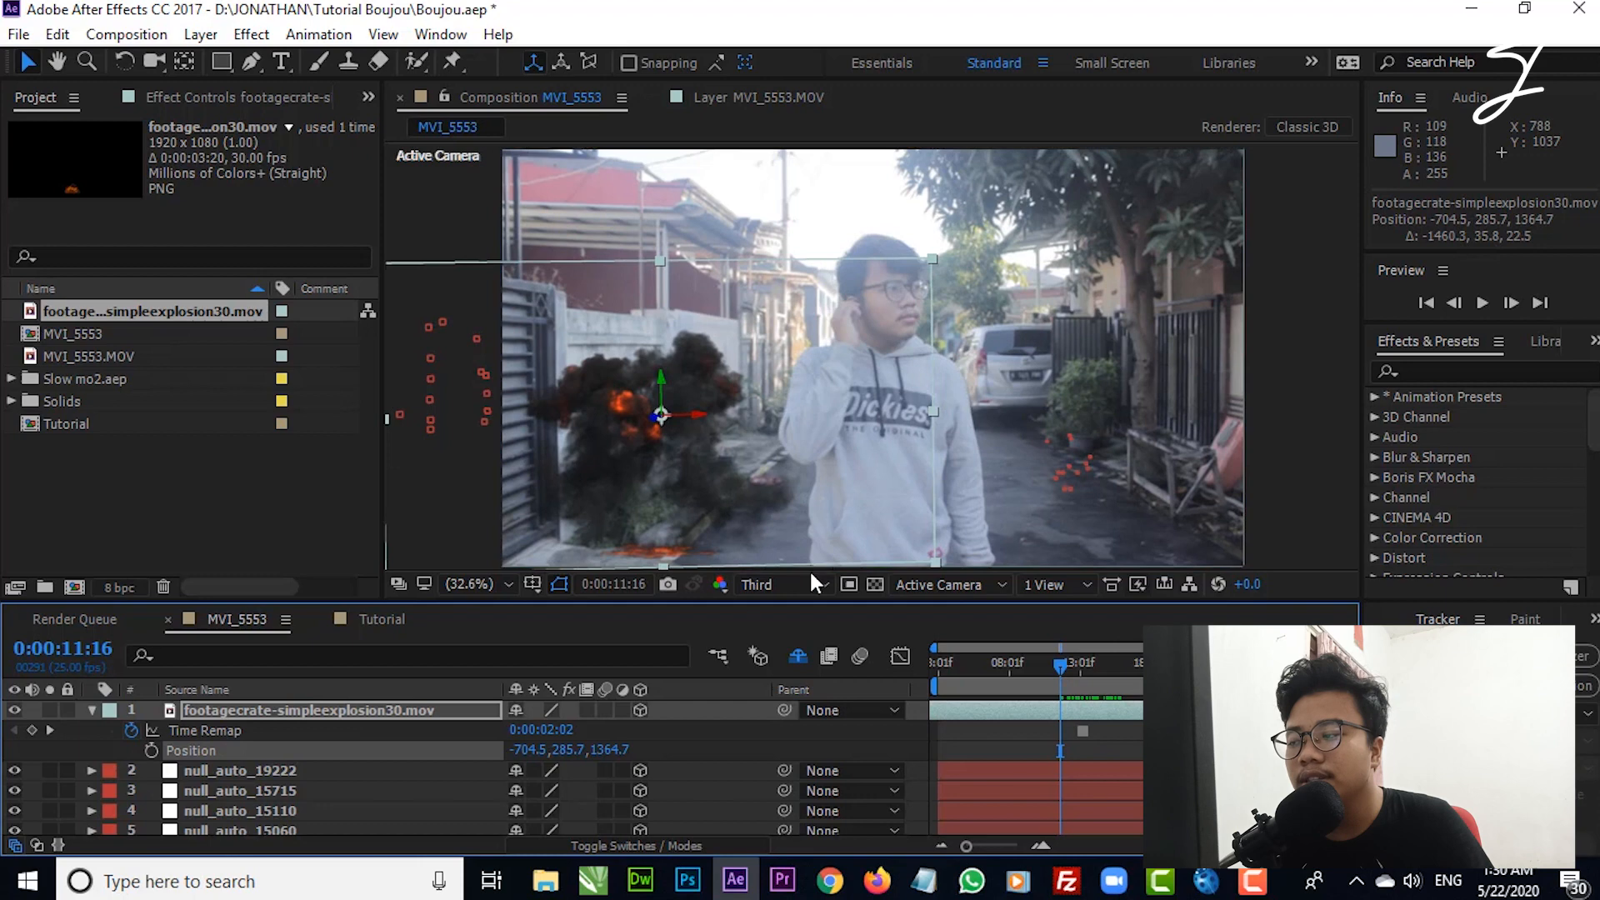
Step: Switch to boujou, scrub the tracked footage to frame 212 to examine the flagged points, and return to After Effects
click(1200, 885)
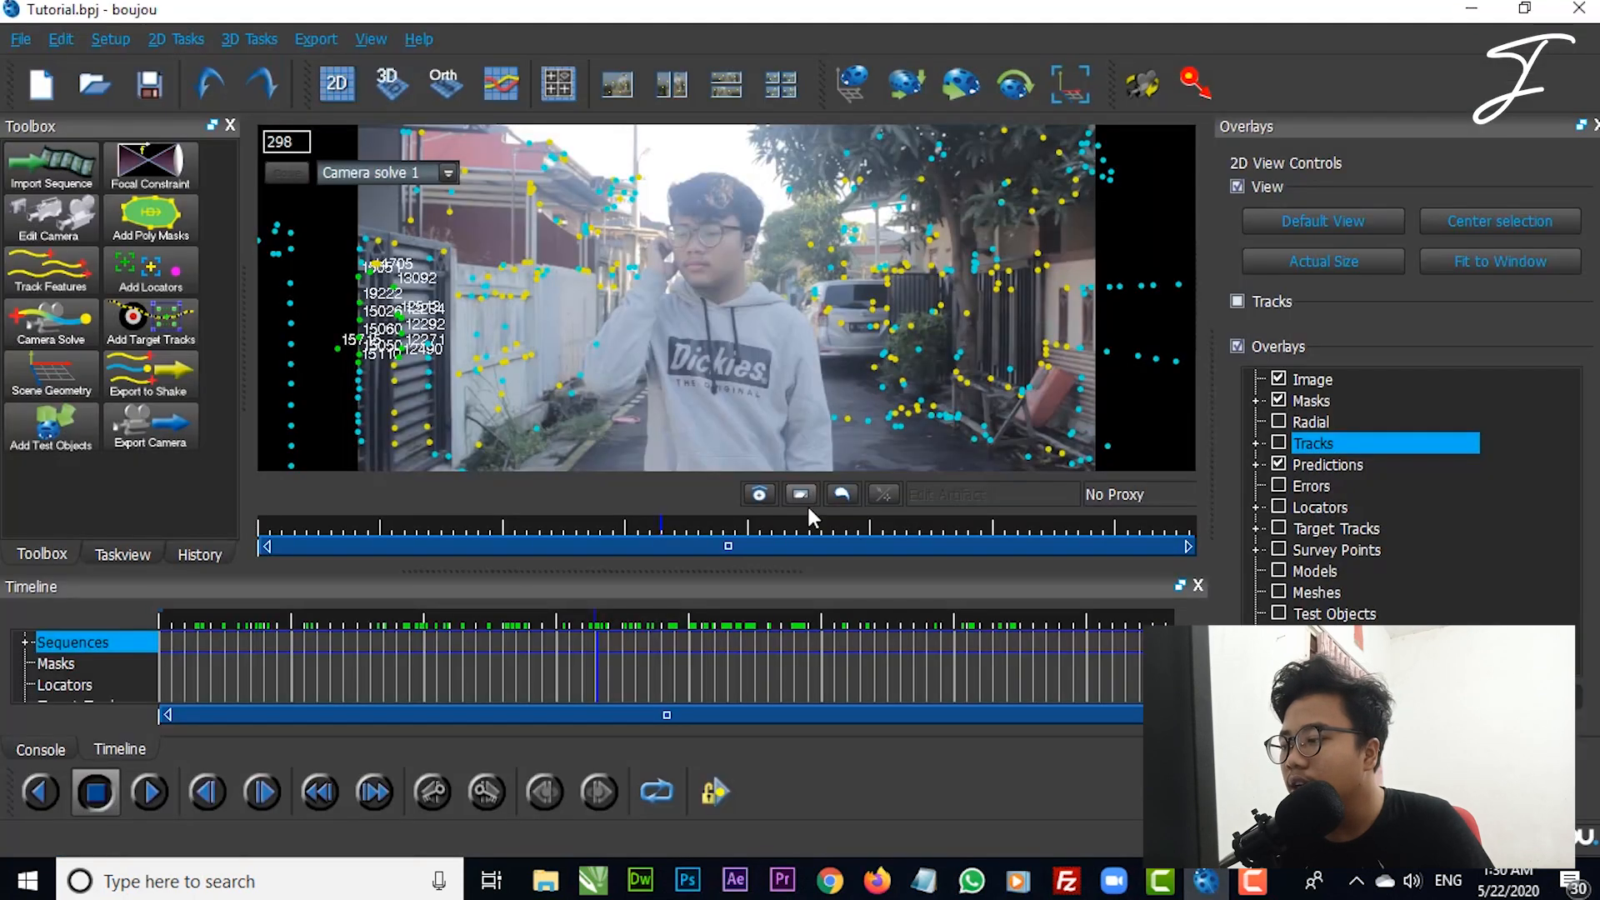
drag(717, 612, 468, 618)
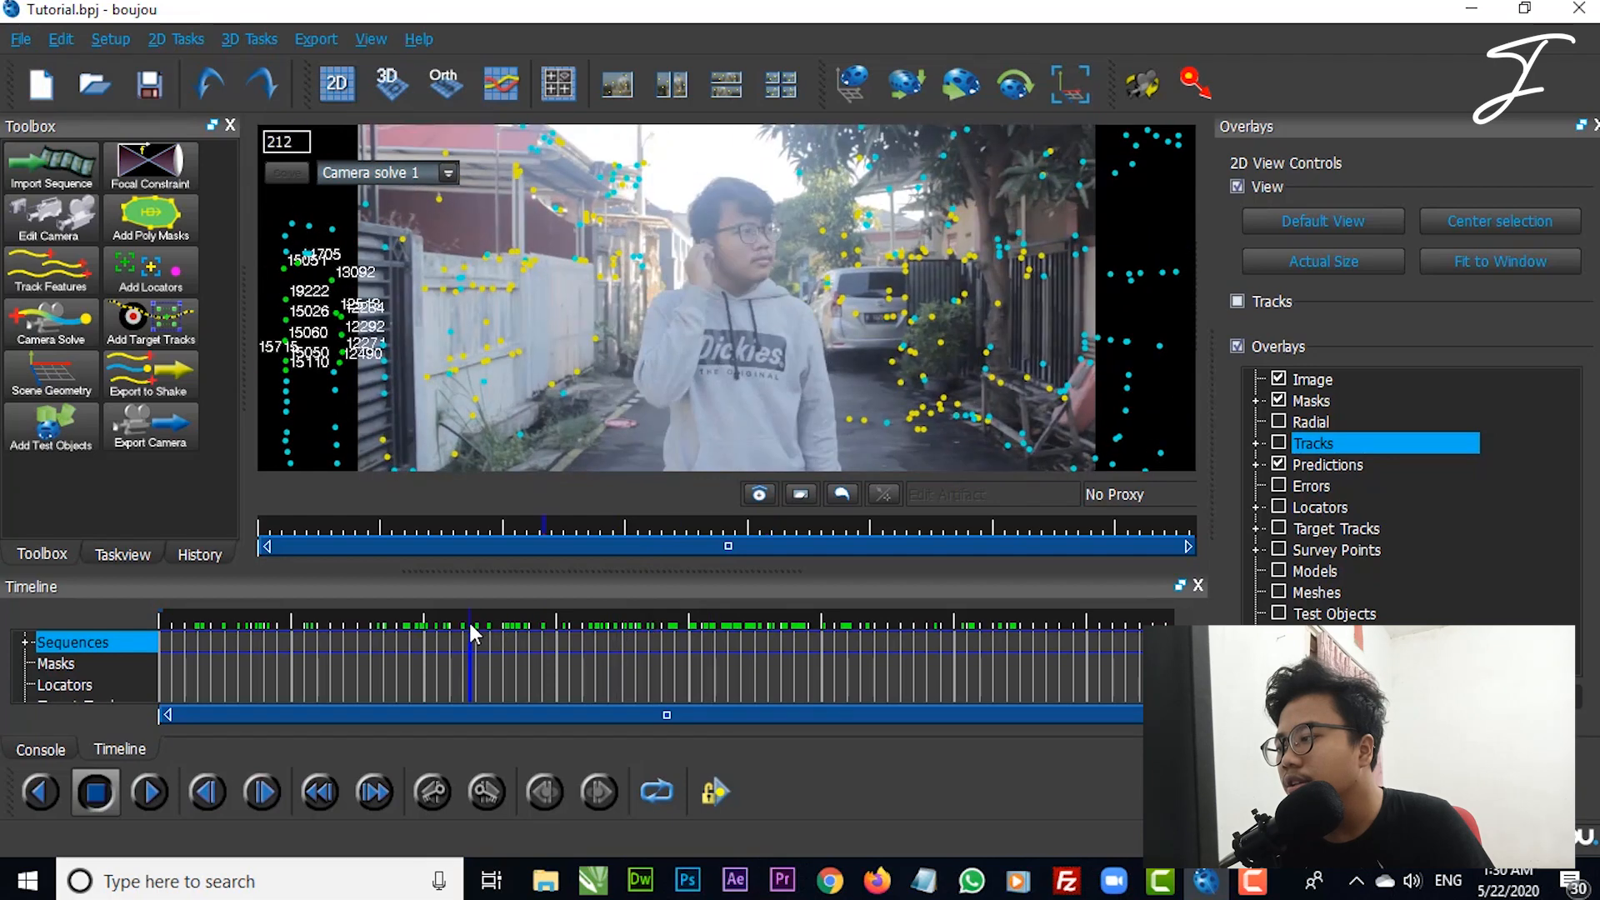
click(735, 880)
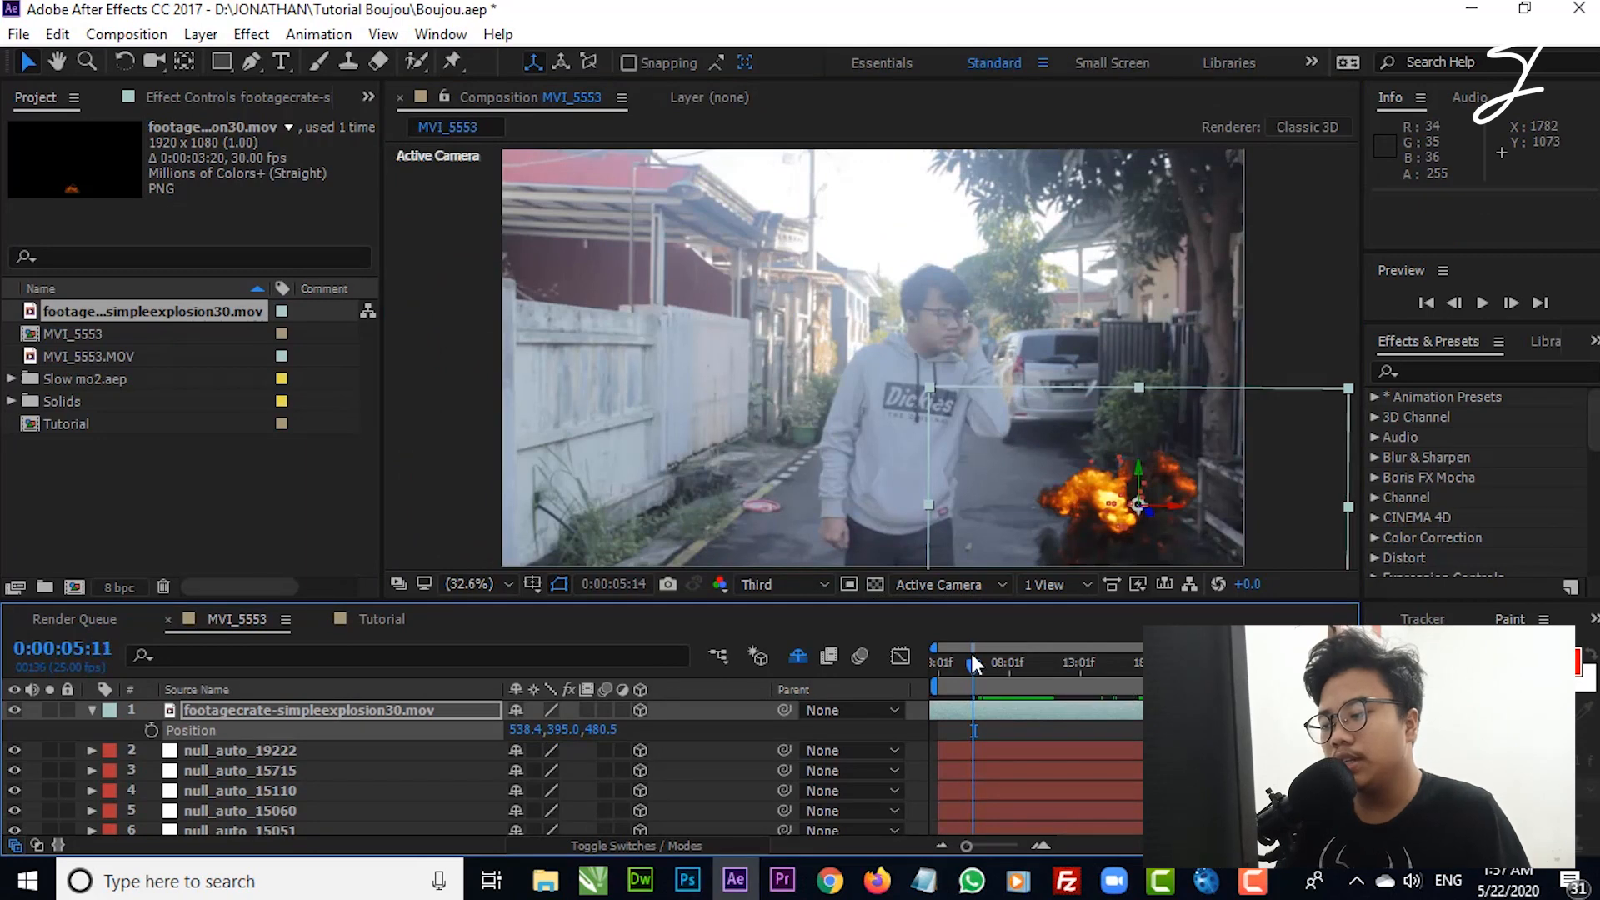
Step: Preview MVI_5553 from 0:00:03:01 to 0:00:18:08 to check how the explosion sticks to the road
drag(974, 662, 938, 678)
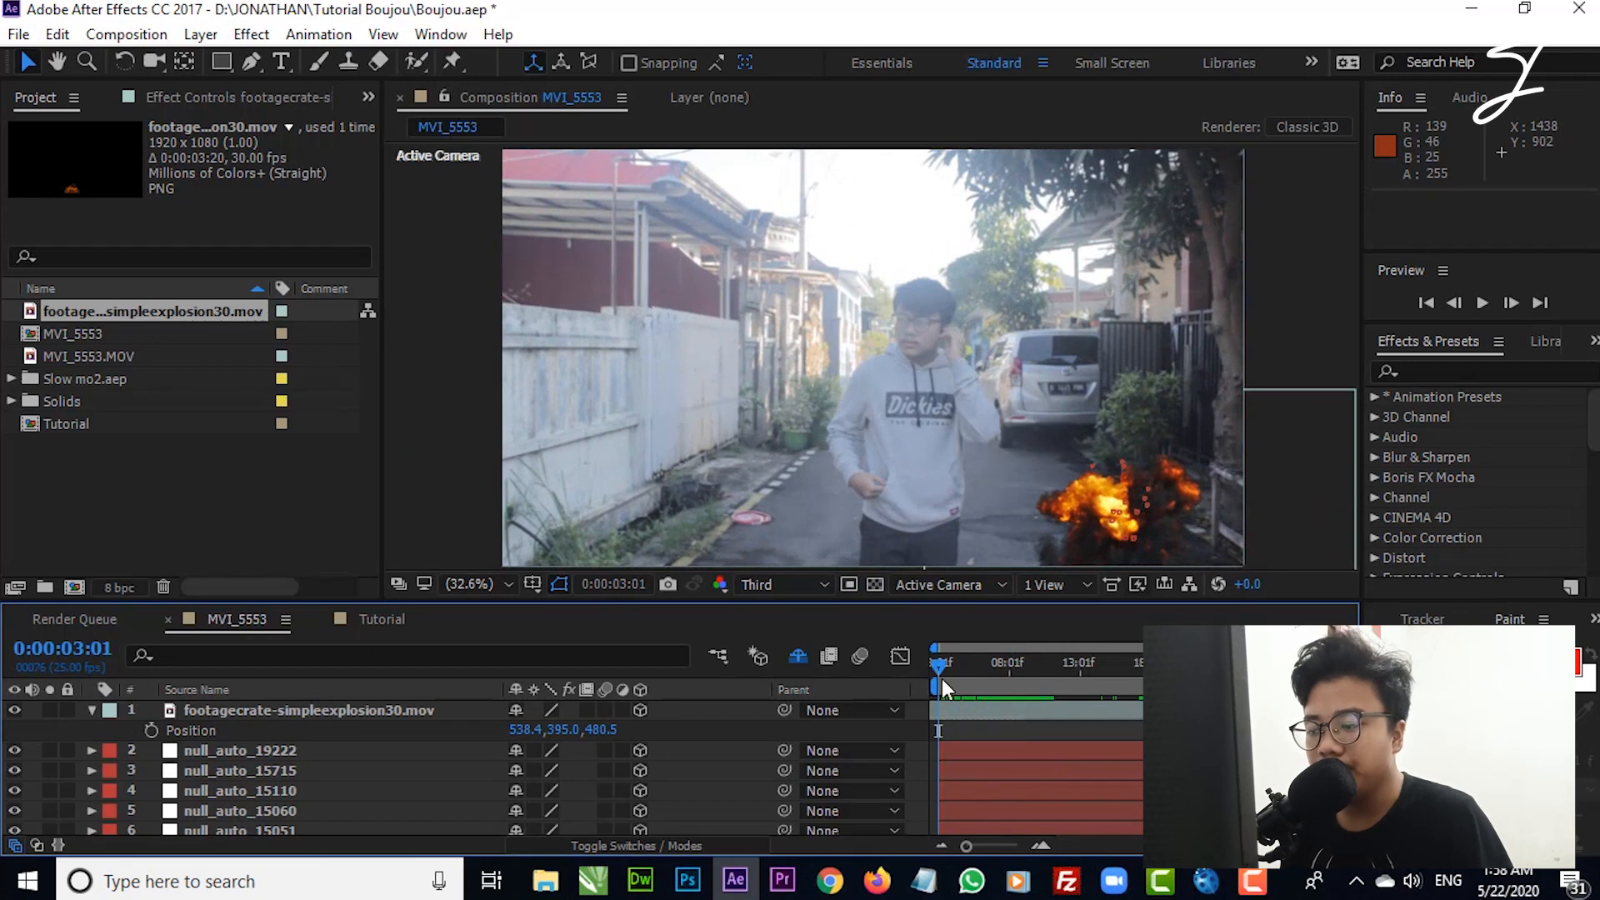
key(space)
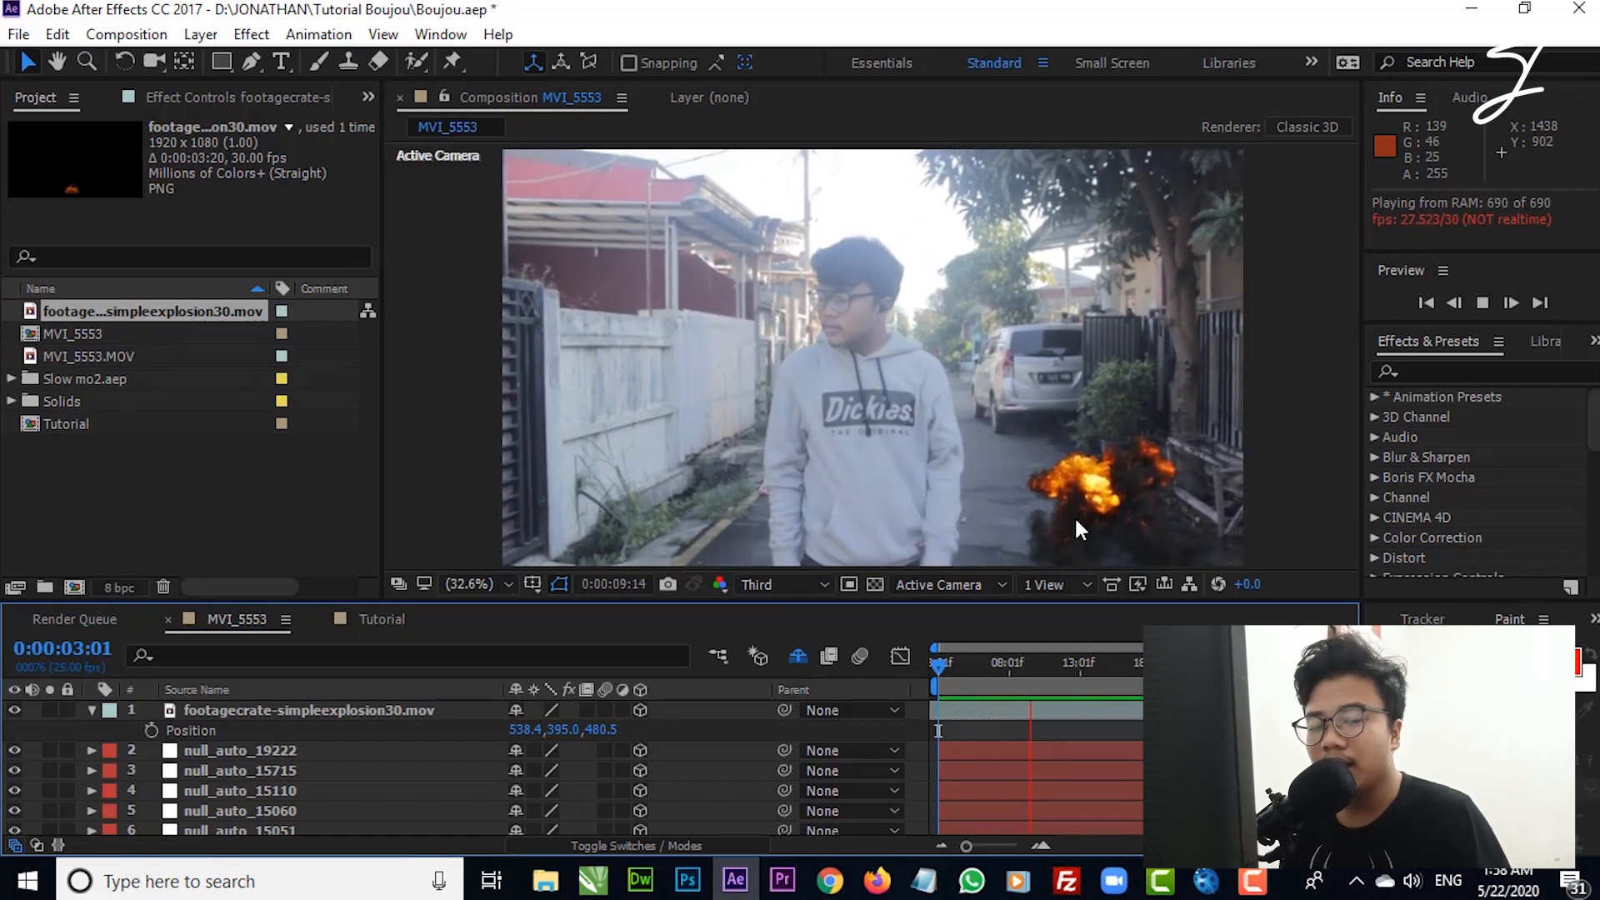
key(space)
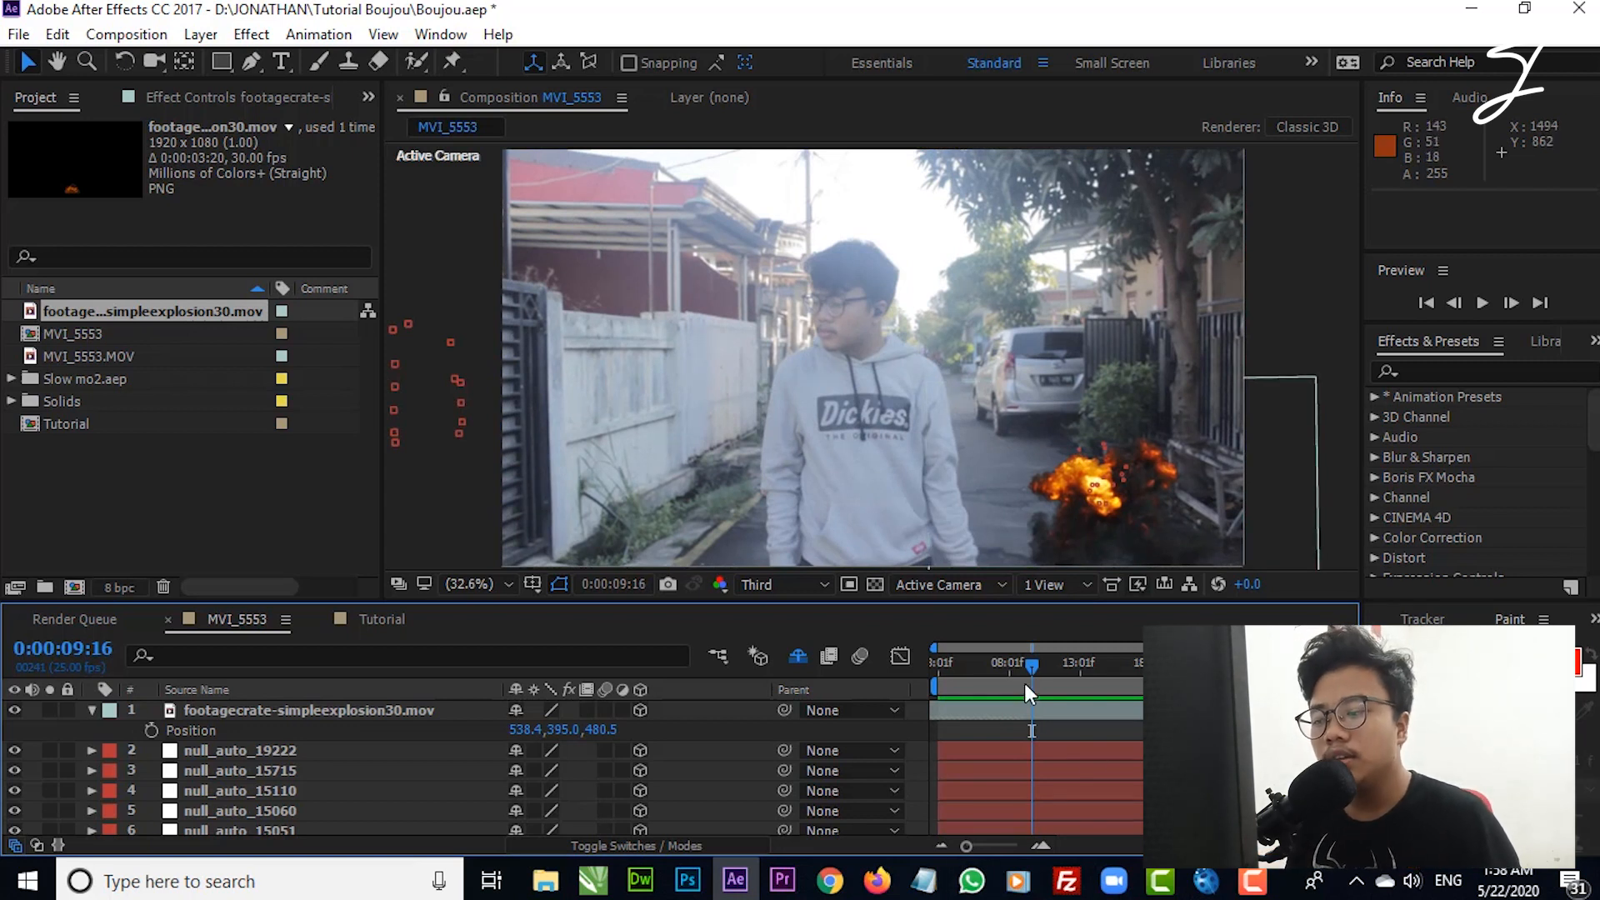
key(space)
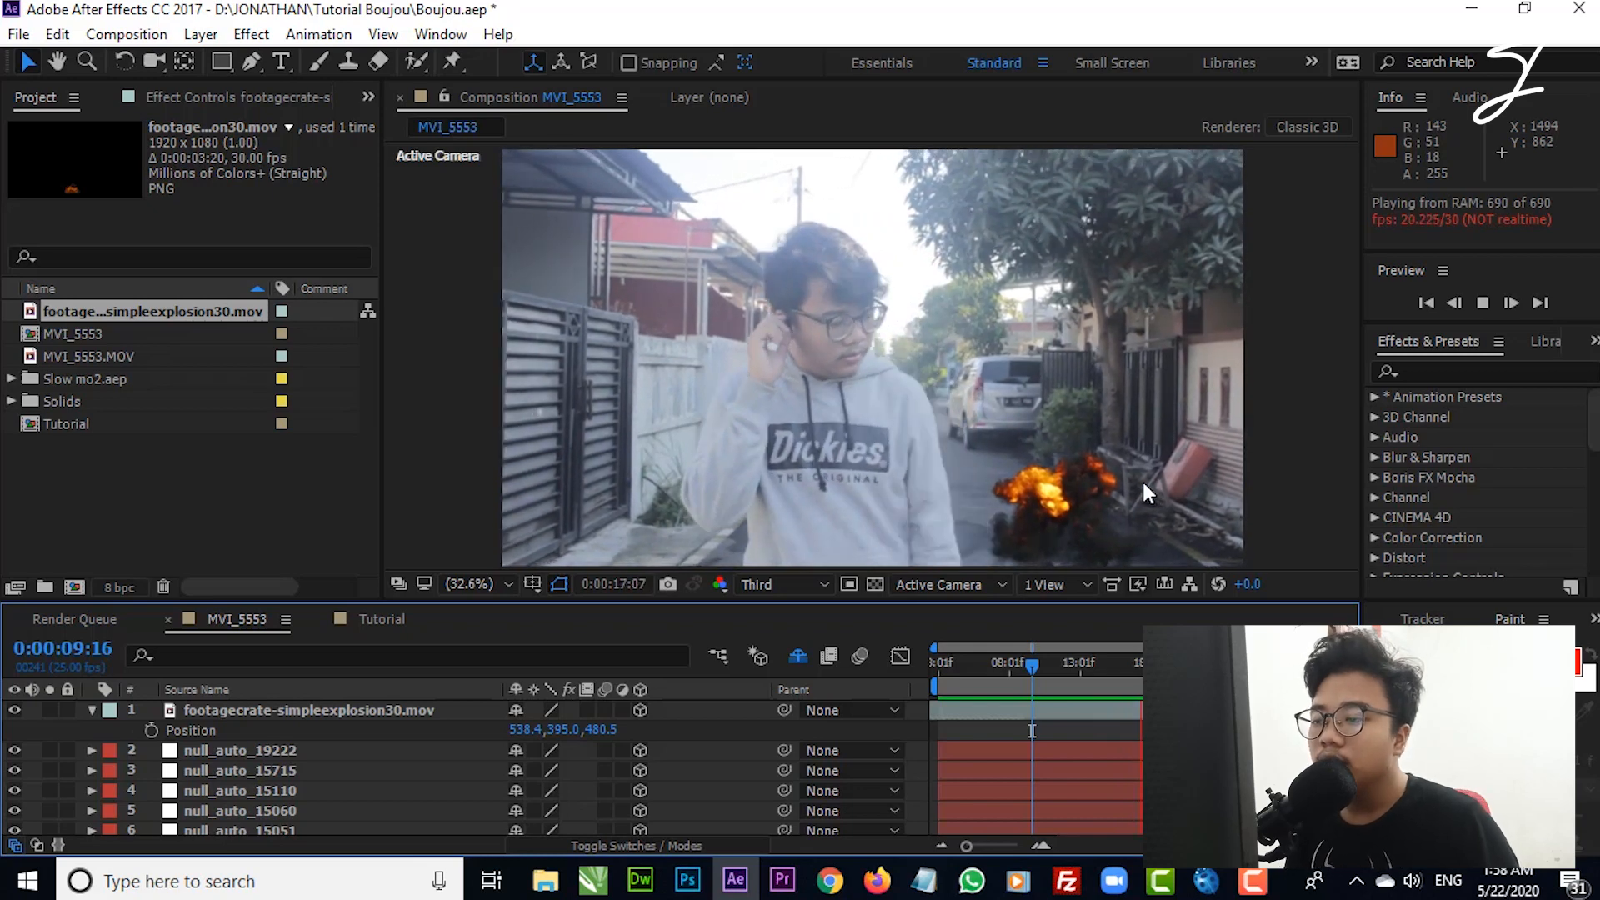
key(space)
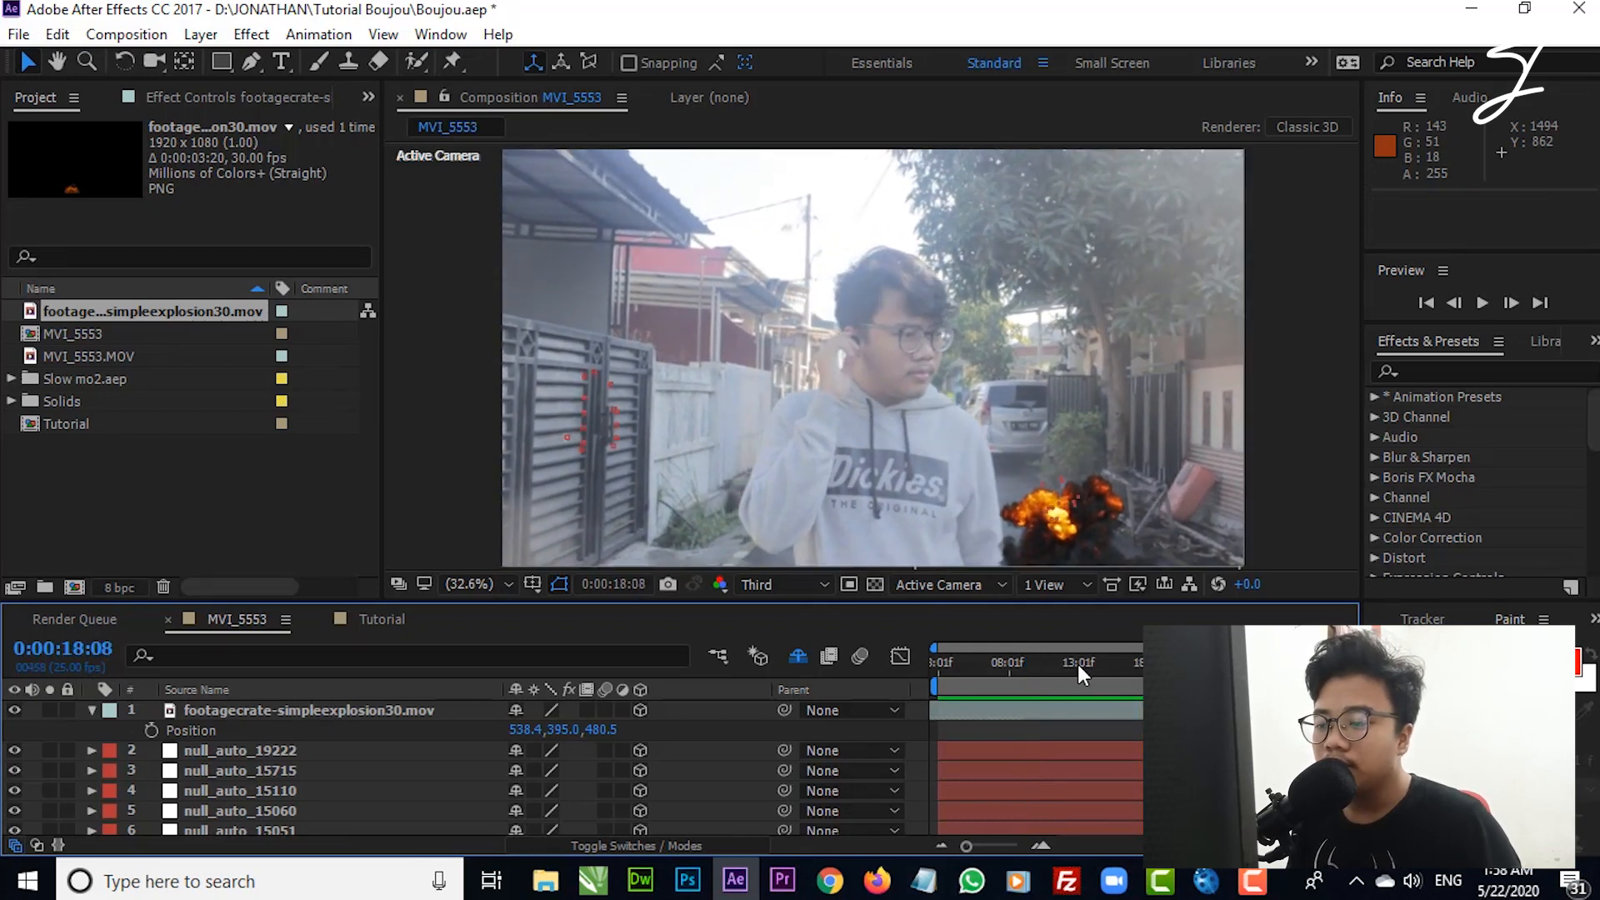
Step: At 0:00:10:22, raise the explosion layer above the road nulls to about 501, 157, 474
click(1051, 667)
mouse_move(1049, 672)
mouse_down()
mouse_move(1018, 693)
mouse_move(1049, 700)
mouse_up()
click(1050, 703)
drag(1150, 521, 1144, 439)
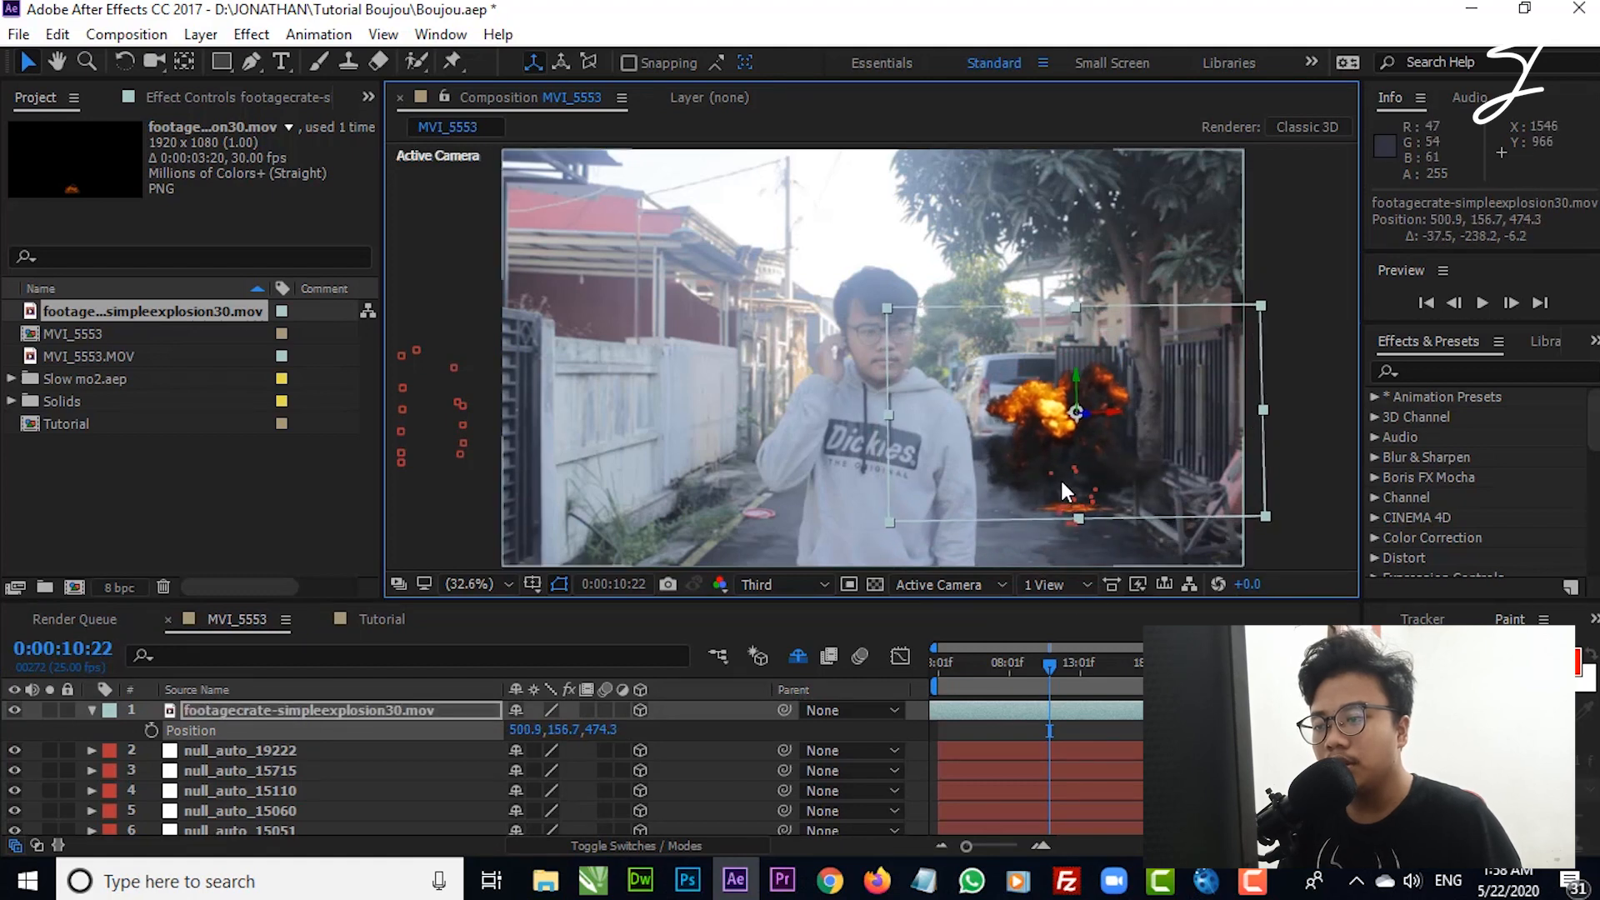
Step: Move the explosion onto the gate nulls at about -794, 20, 501 and scrub to 0:00:15:22 to check its tracking
drag(1028, 665, 1141, 670)
drag(1154, 447, 671, 421)
drag(1093, 664, 1125, 658)
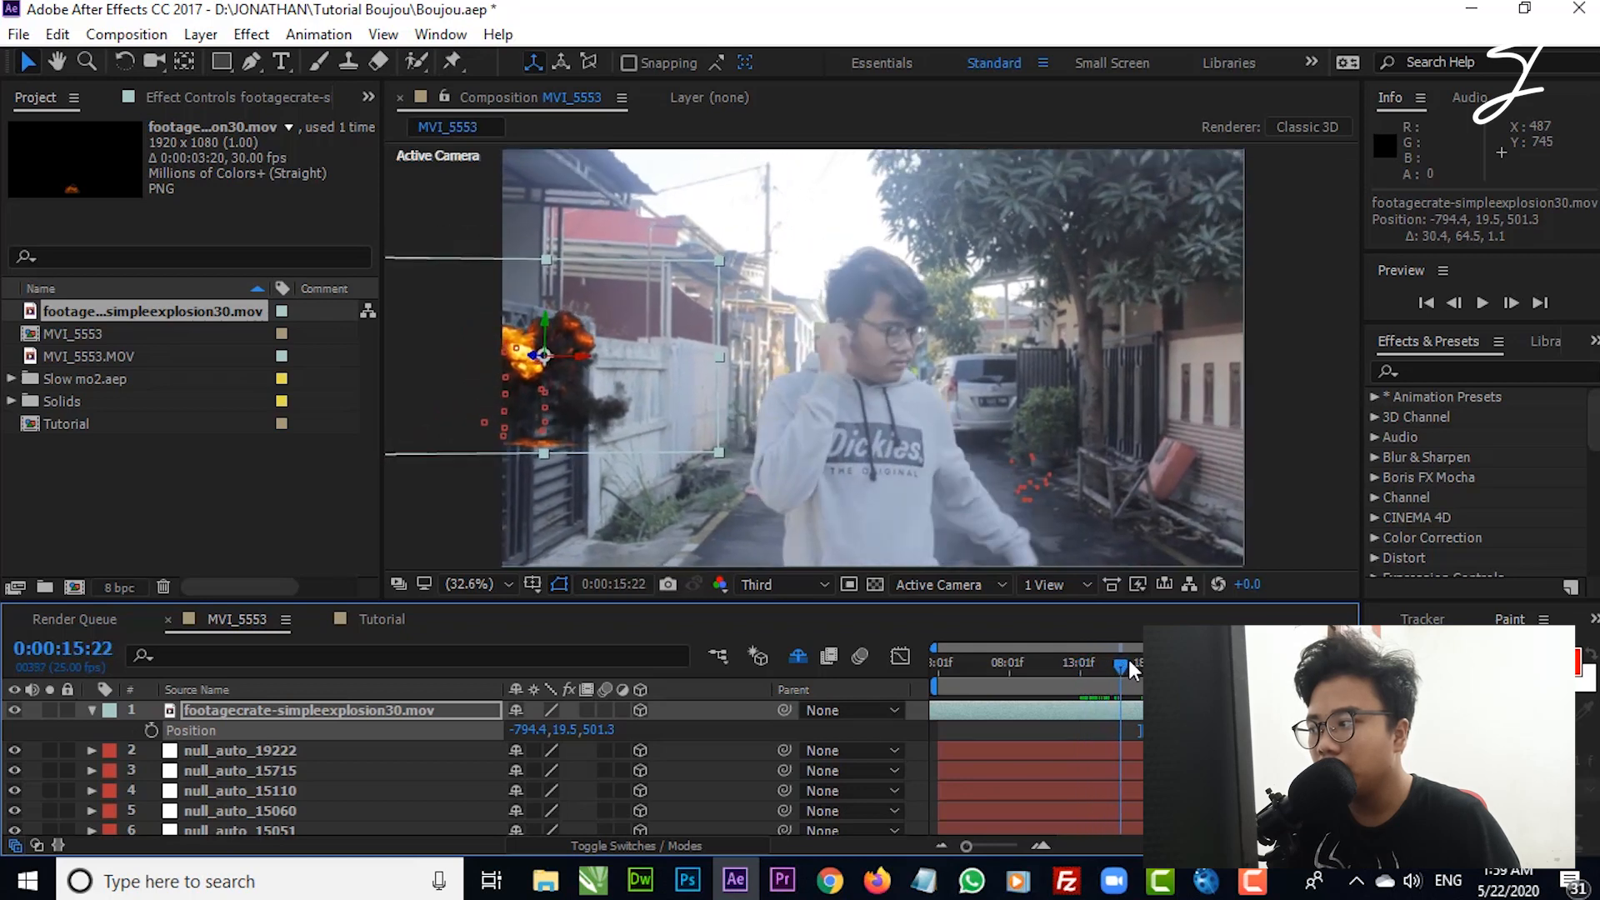
Step: At 0:00:16:10, move the explosion layer back above the road nulls to about 520, 138, 436 and check it at 0:00:03:01
drag(508, 347, 646, 503)
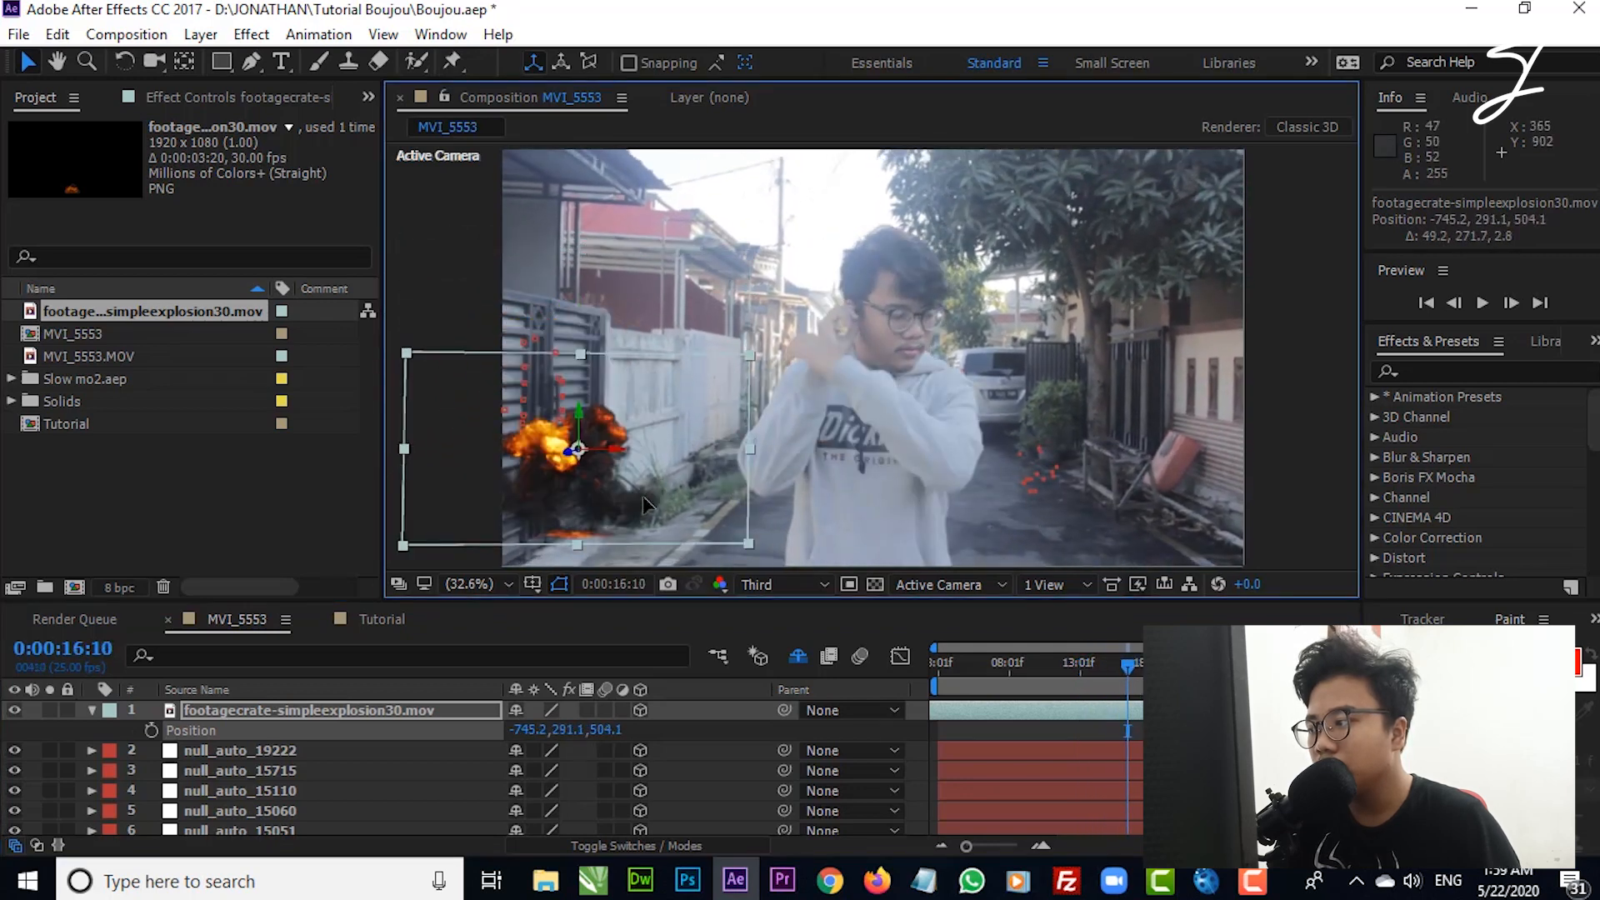
drag(1096, 418, 1118, 443)
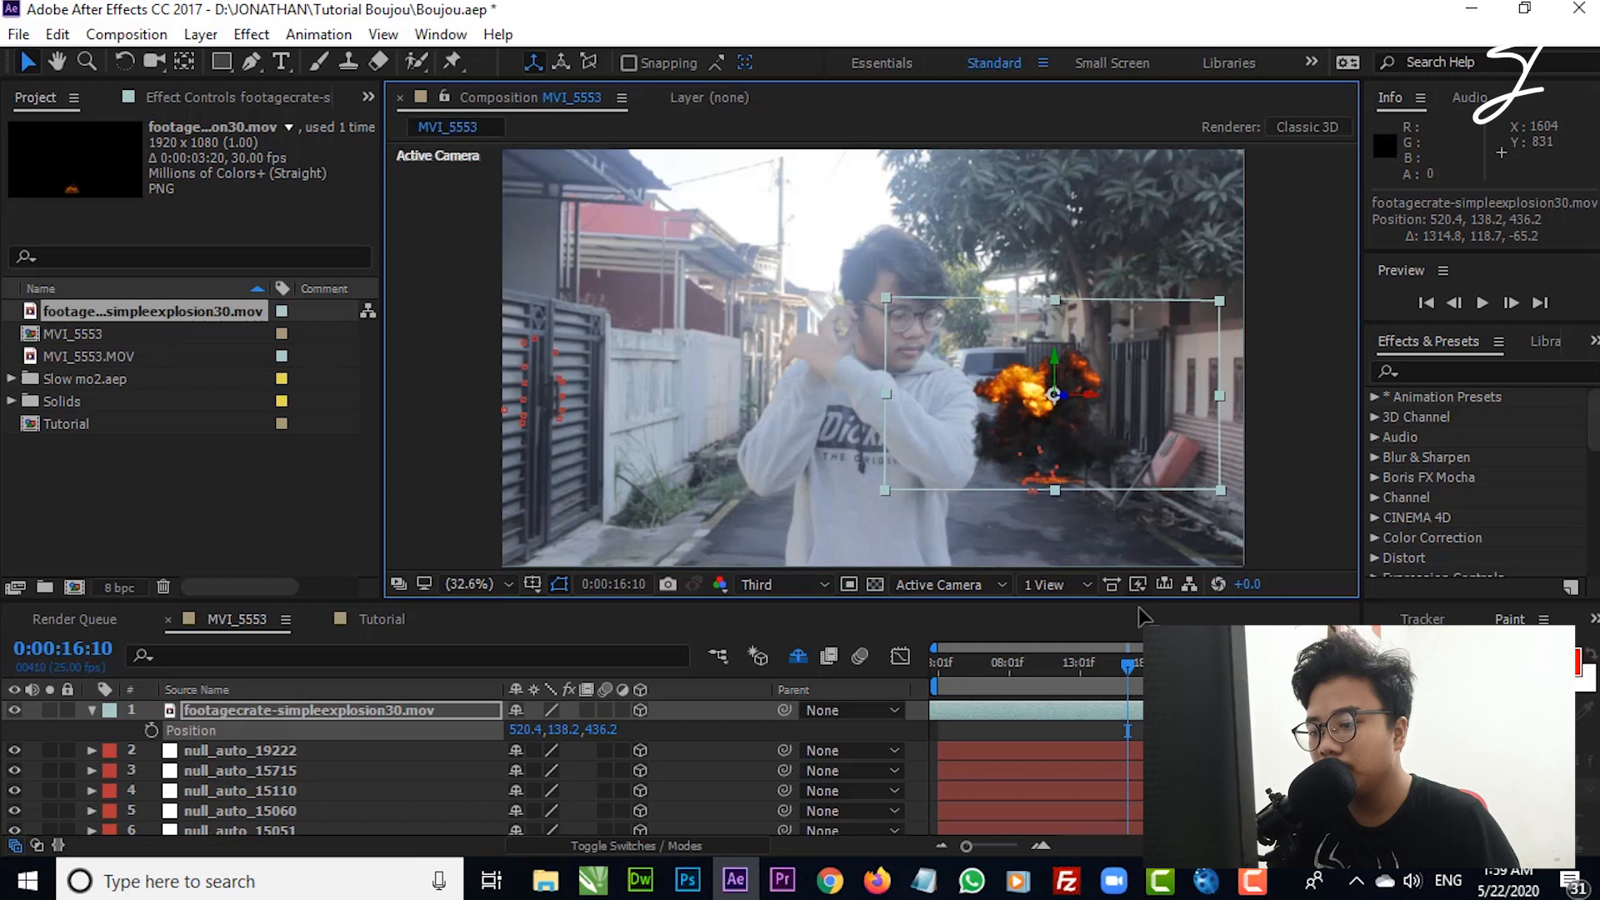
drag(1117, 662, 925, 693)
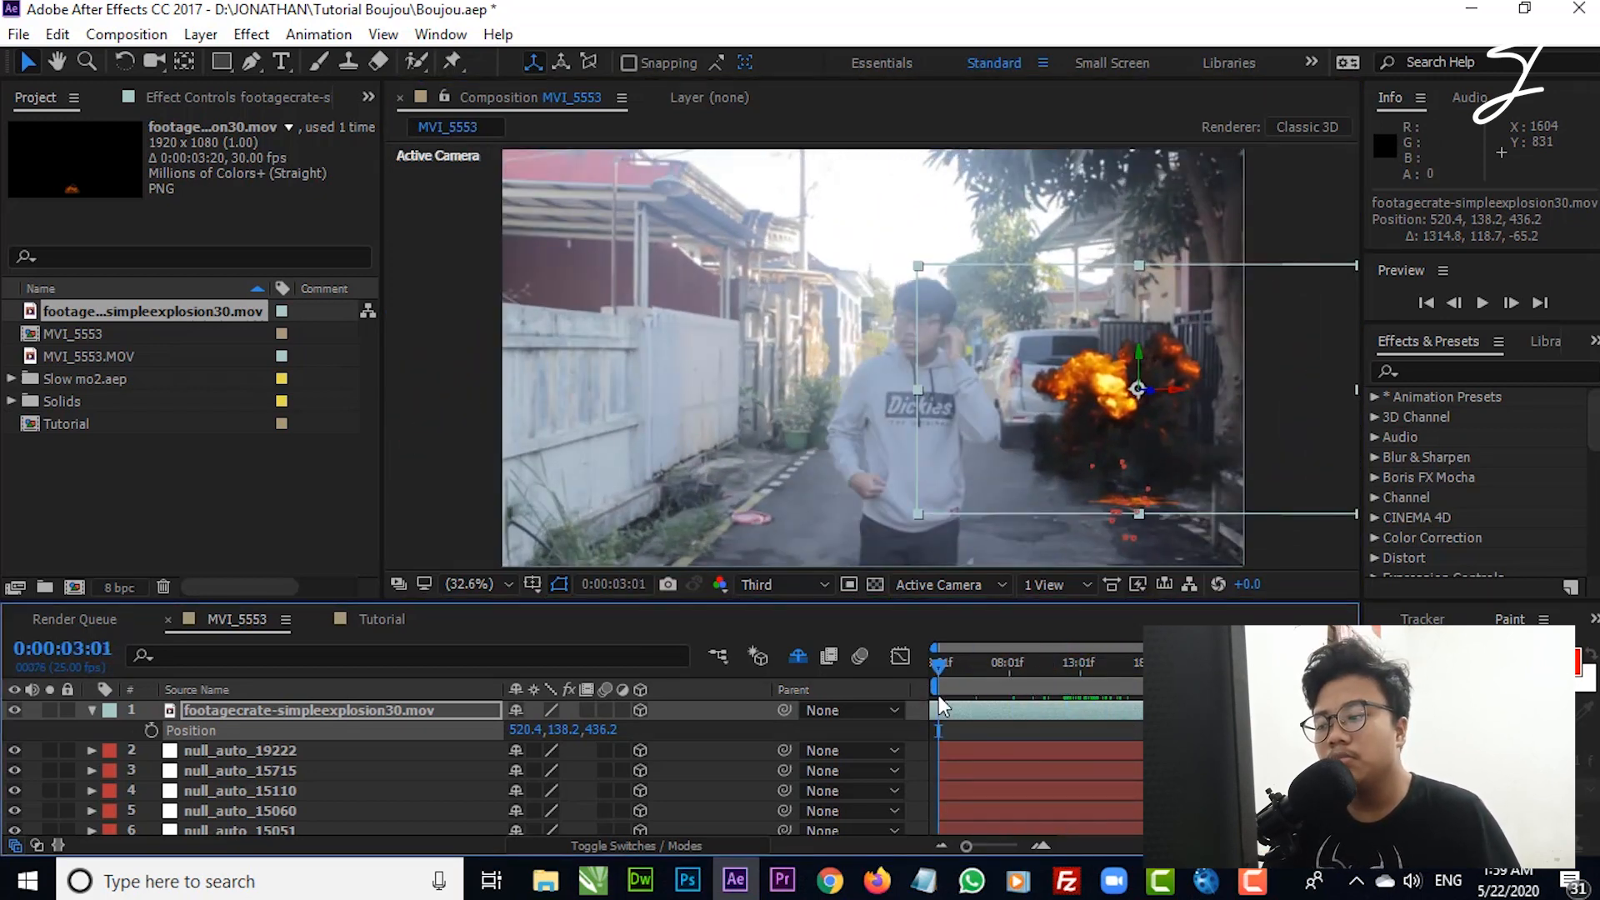
click(1076, 731)
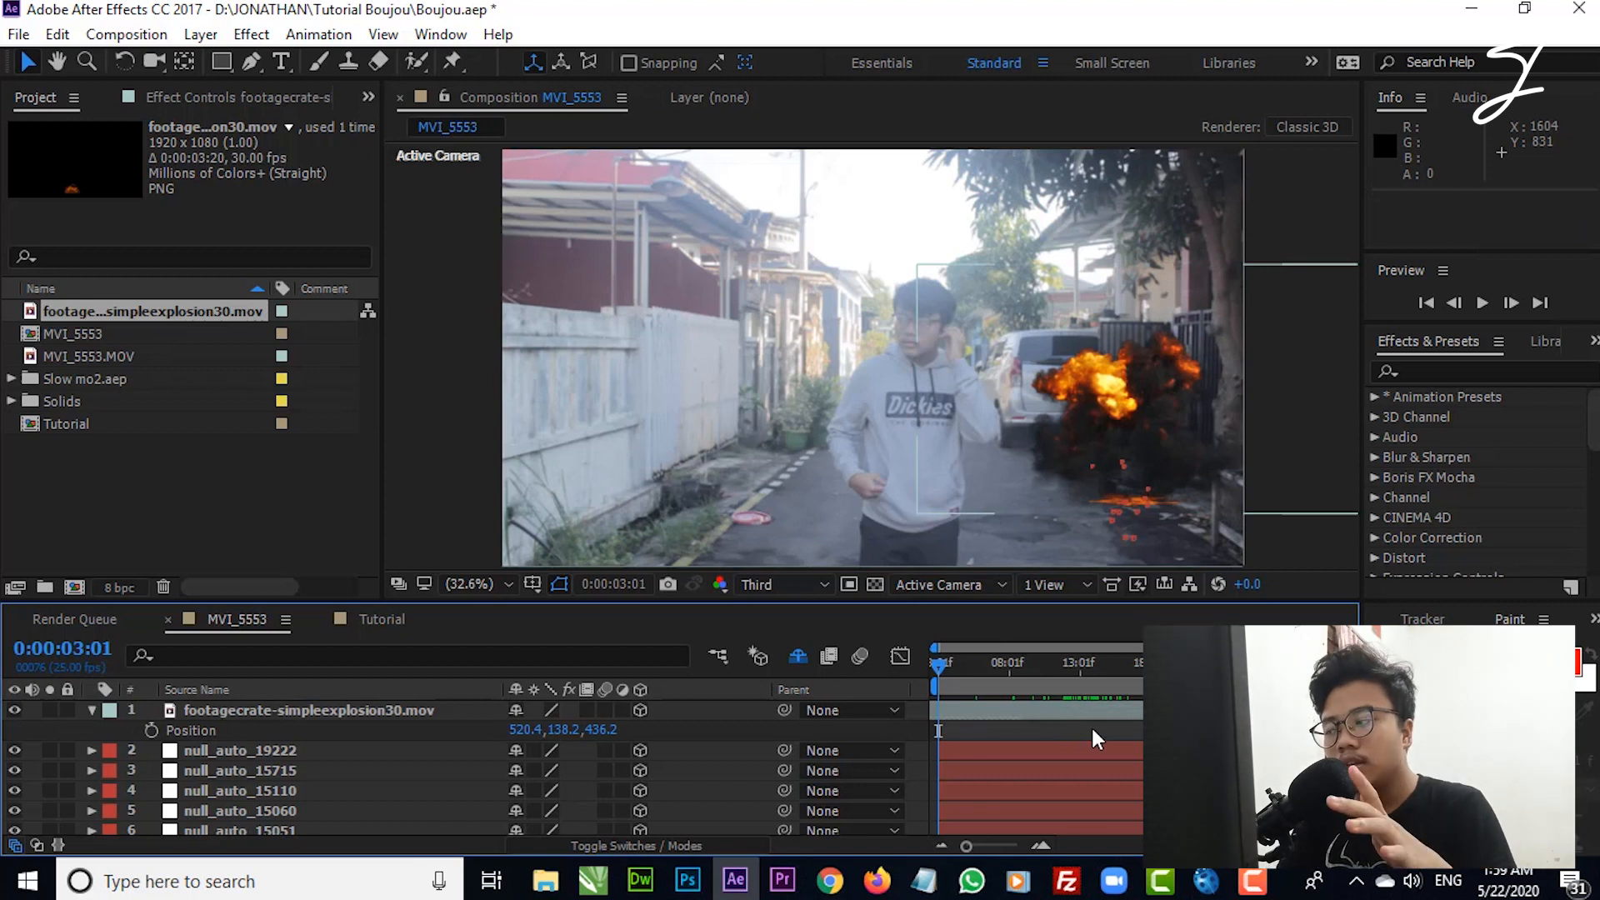
click(92, 710)
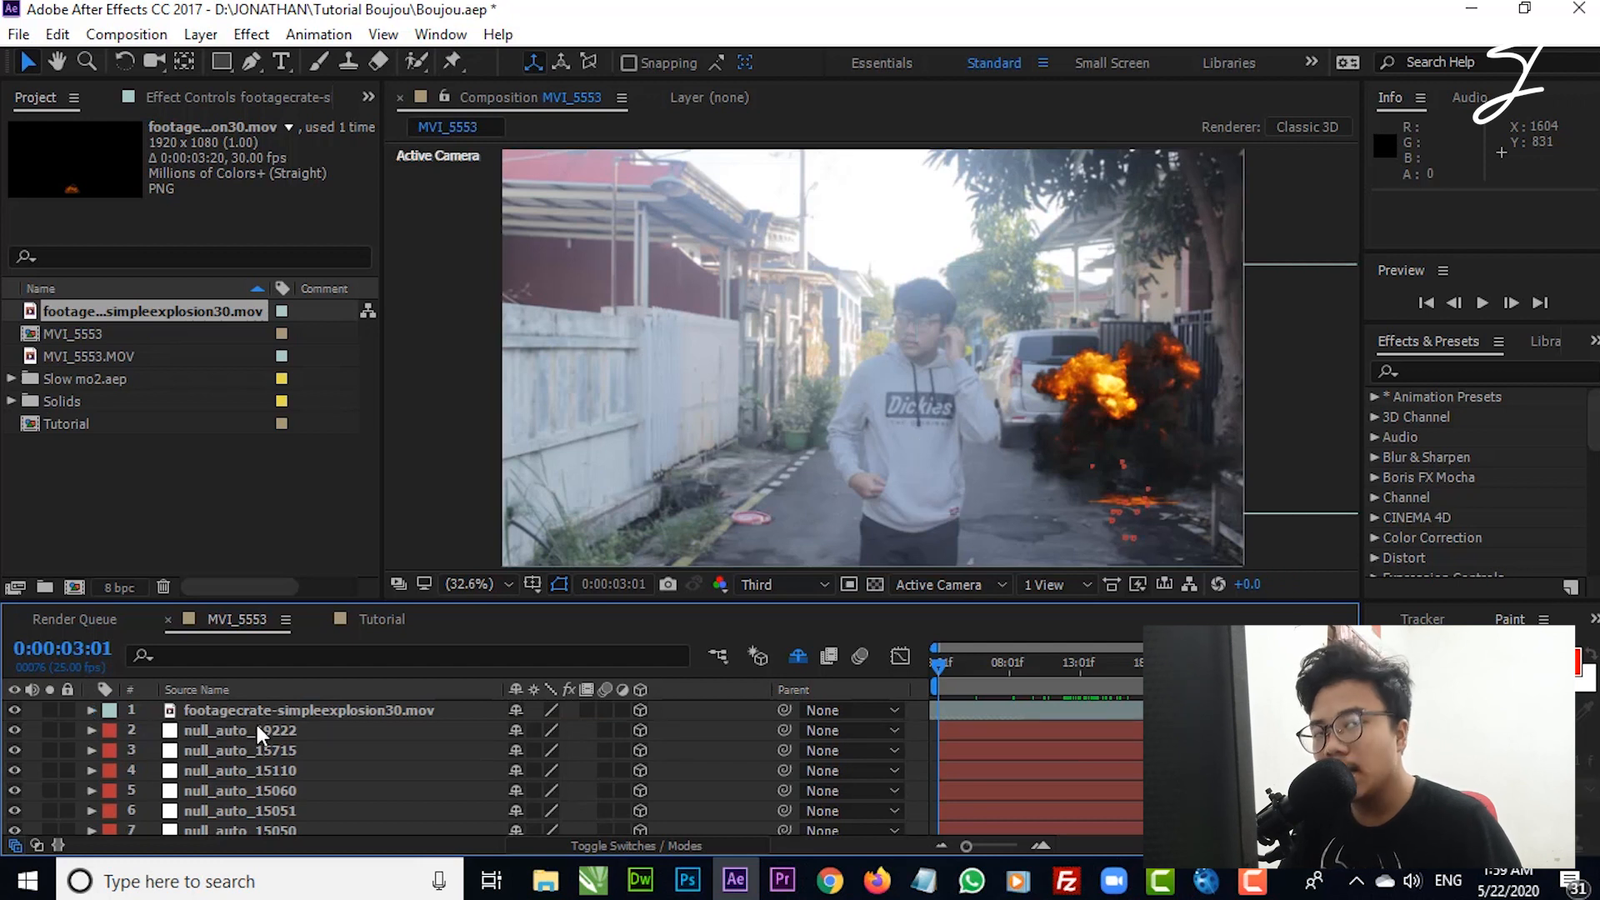
Step: Look through the null layers from null_auto_19222 to null_auto_216, then scrub to 0:00:09:16 and back to 0:00:06:20 to examine the explosion's tracking
click(255, 722)
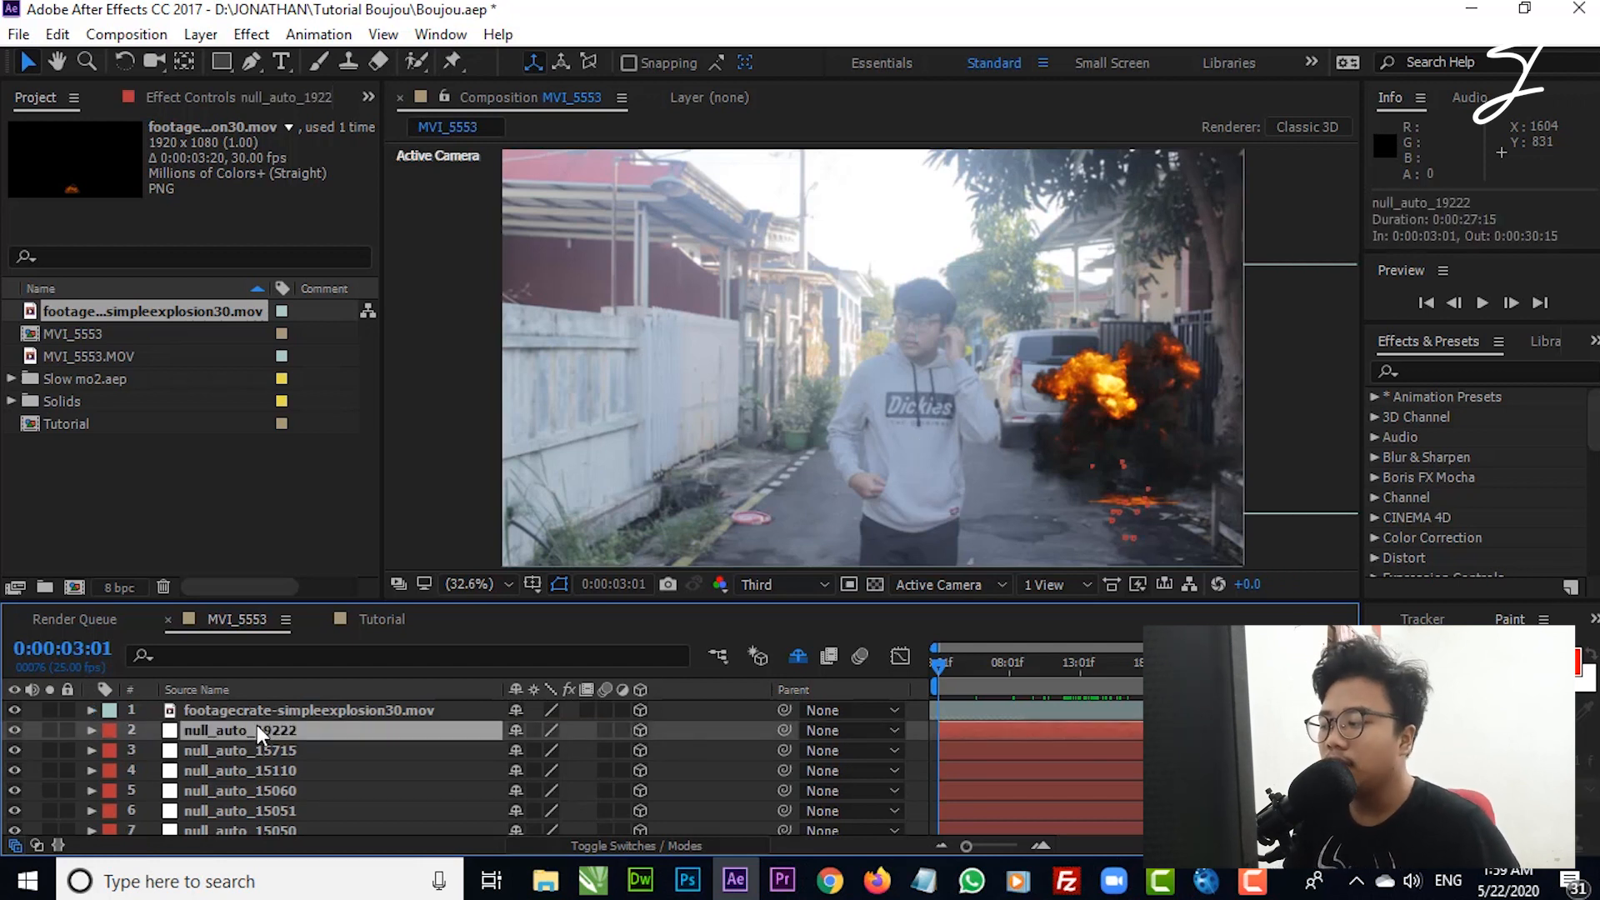
scroll(275, 750, down, 8)
click(293, 782)
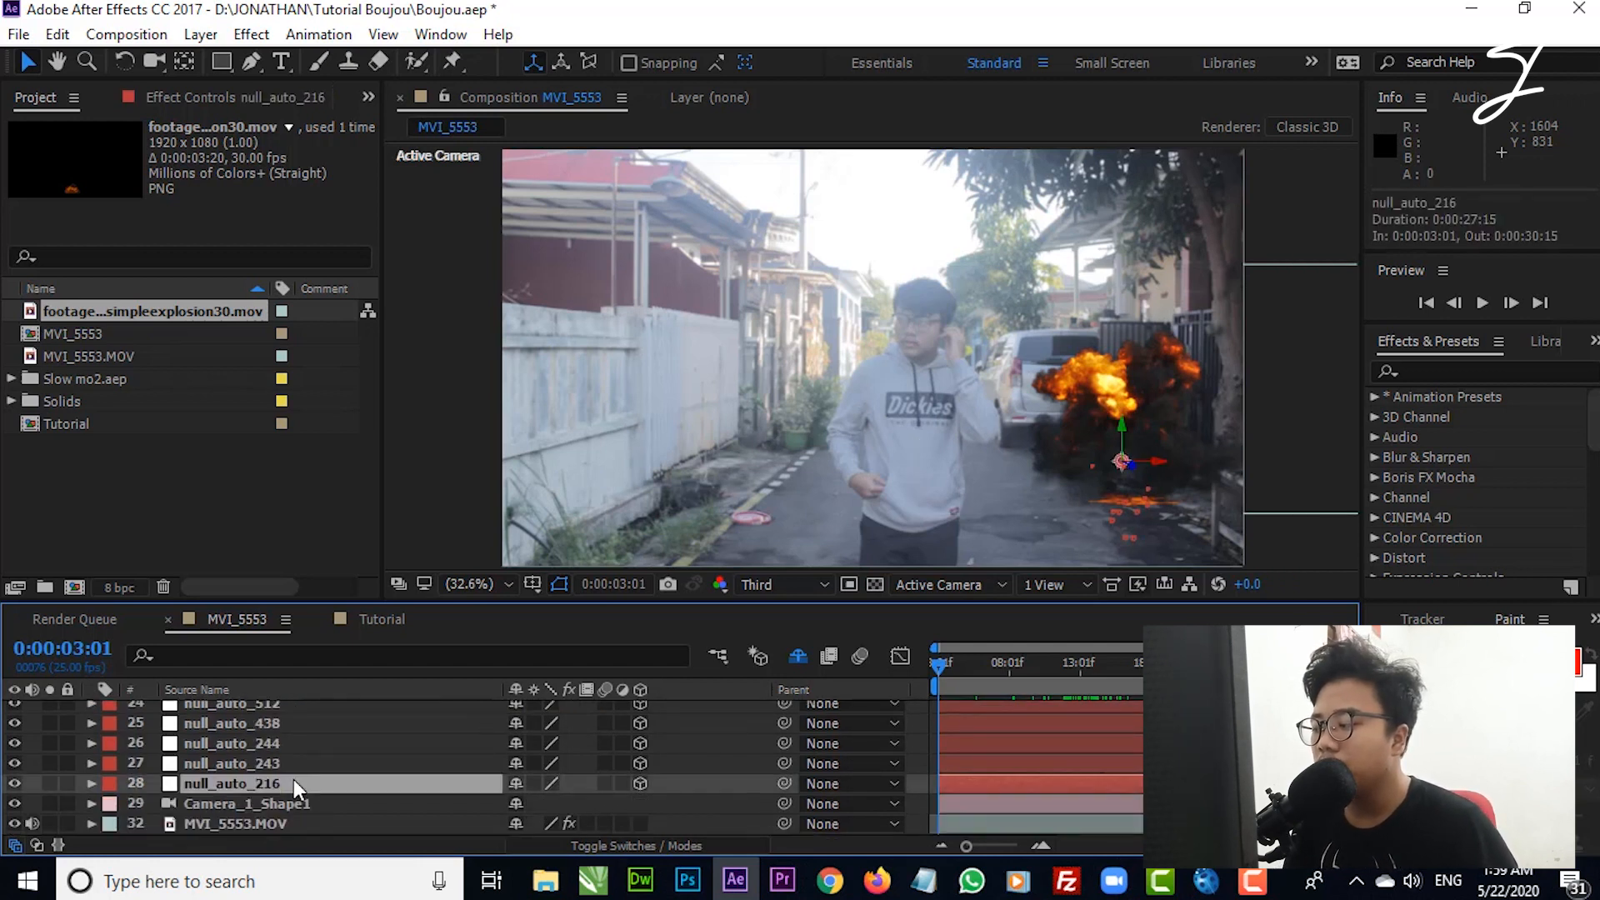
scroll(296, 775, up, 8)
click(915, 712)
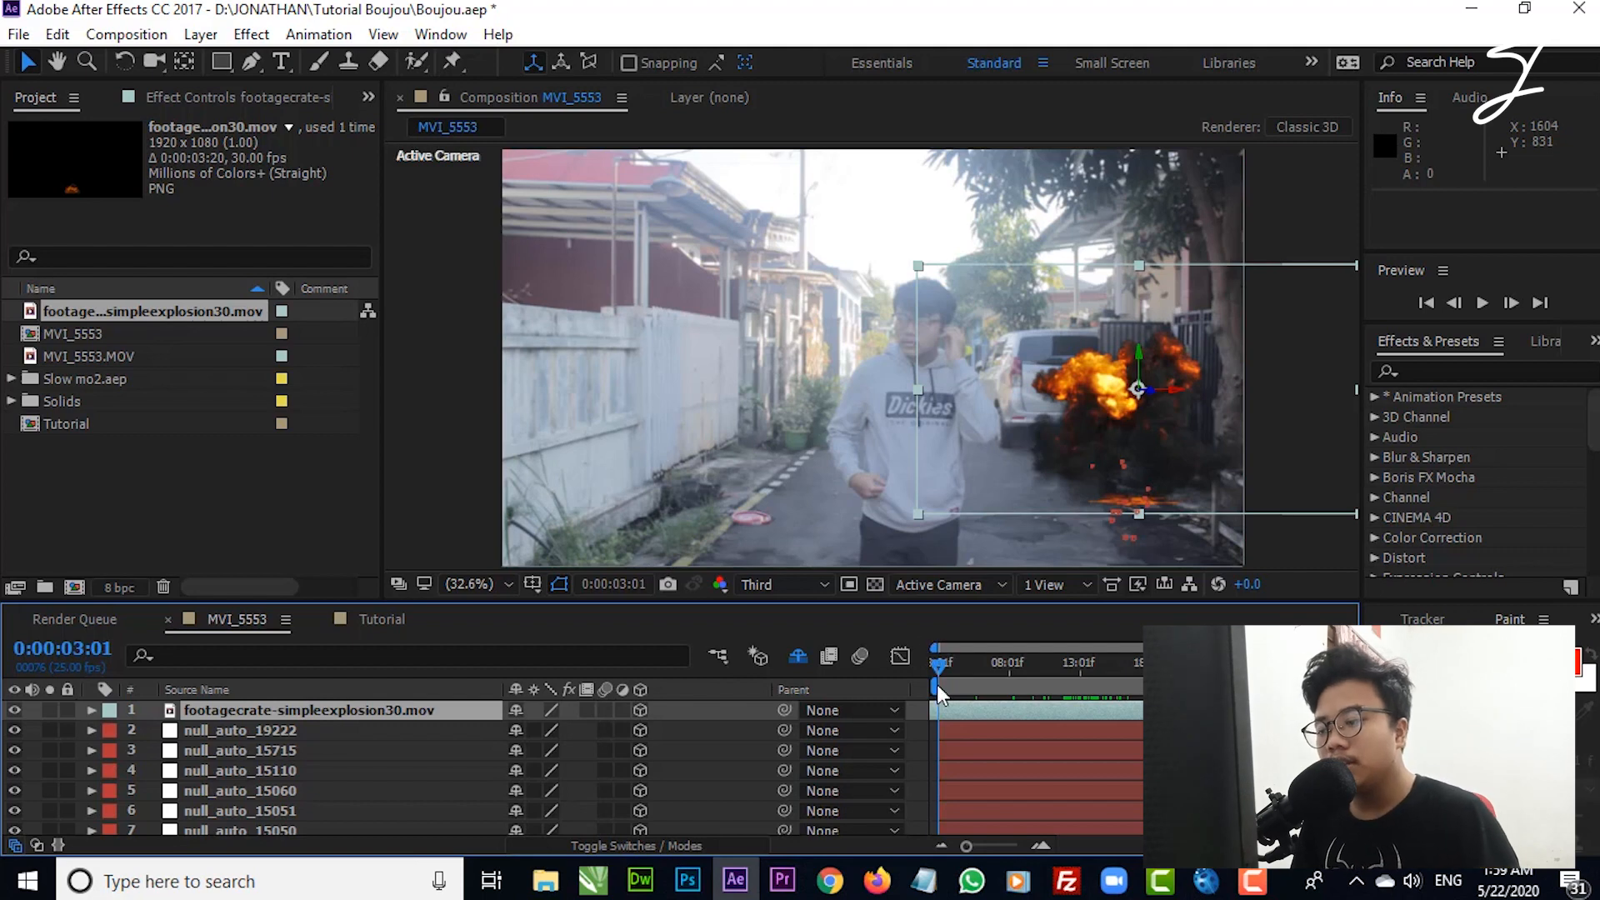
mouse_move(948, 670)
mouse_down()
mouse_move(964, 666)
mouse_move(950, 649)
mouse_up()
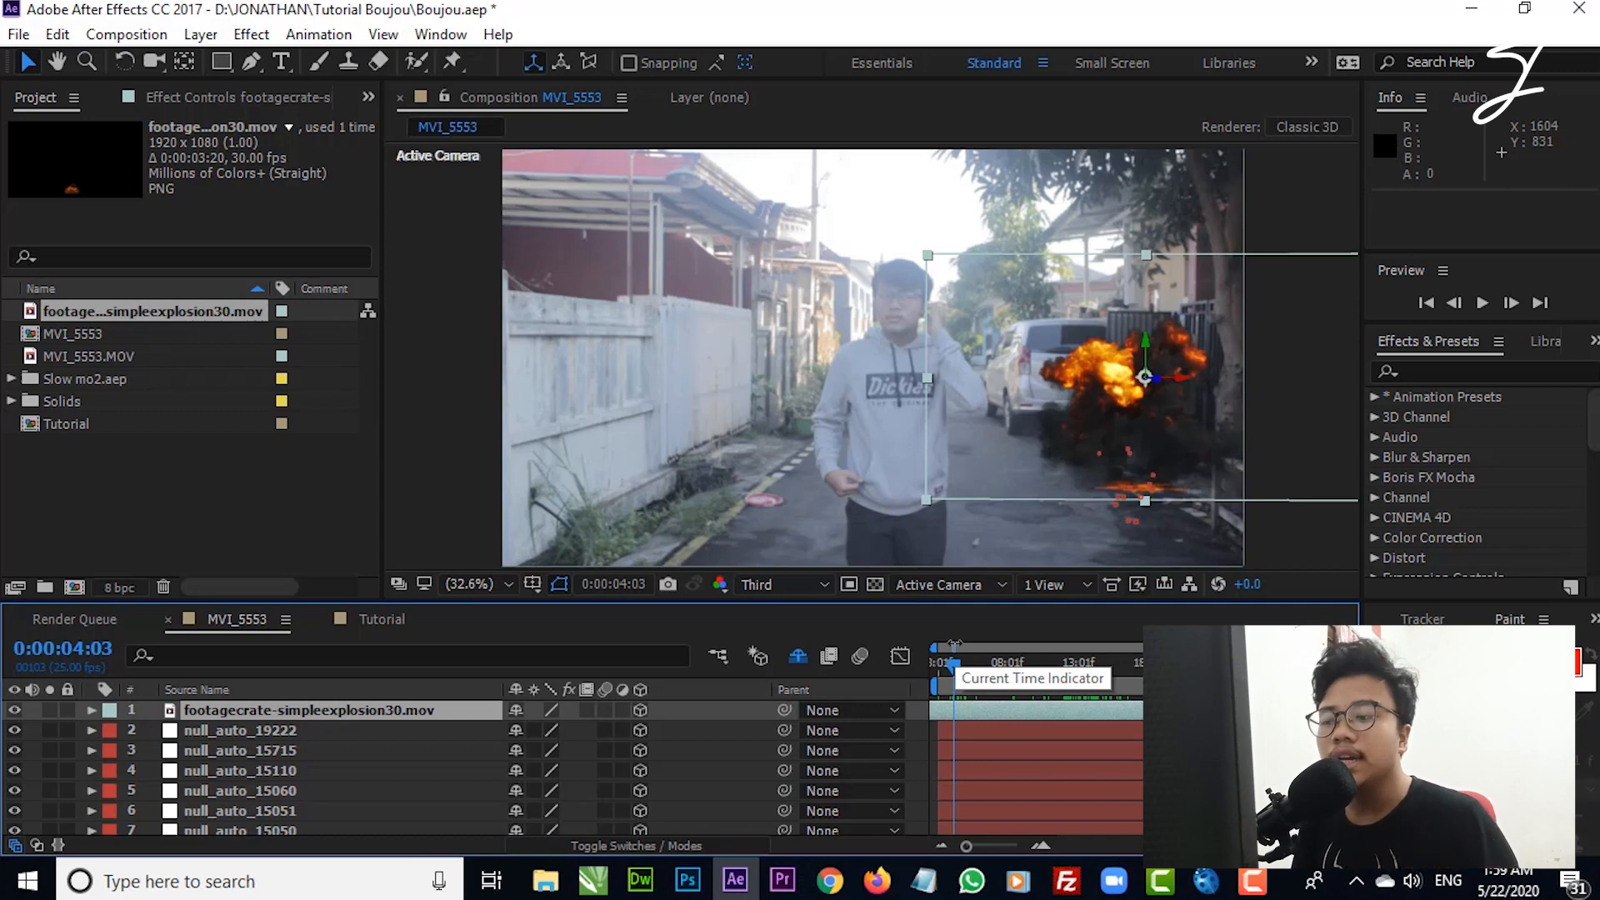
mouse_move(1027, 658)
mouse_down()
mouse_move(1212, 655)
mouse_move(941, 669)
mouse_move(1031, 663)
mouse_up()
click(925, 709)
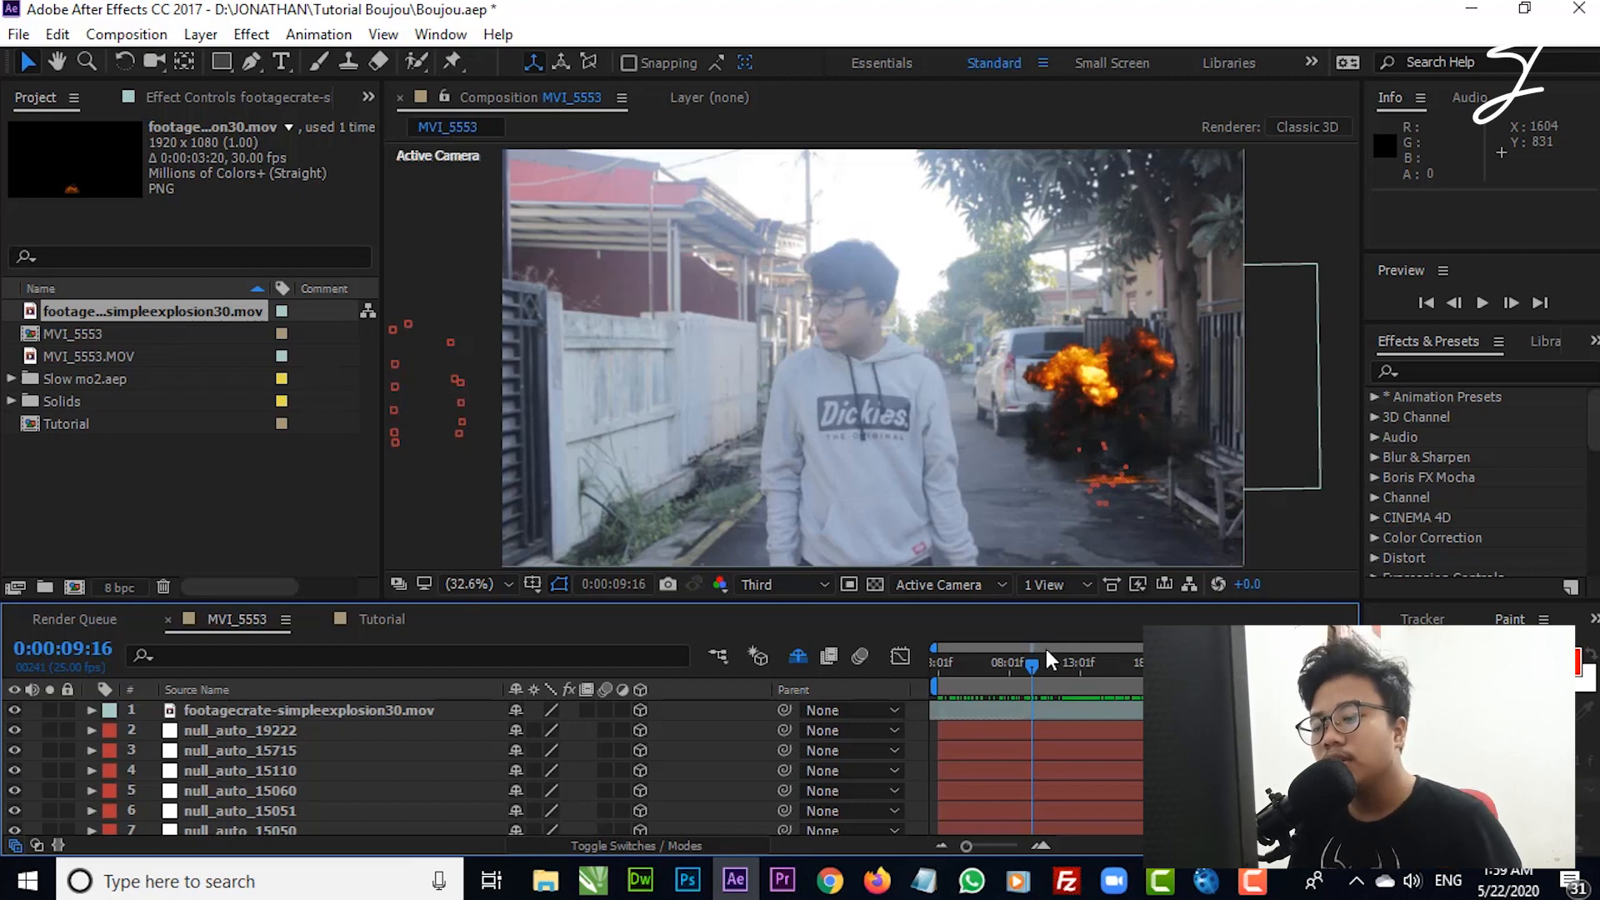
drag(1085, 663, 991, 663)
Step: Hide all null layers from null_auto_19222 through null_auto_216 in the timeline by marking them as shy
click(300, 730)
scroll(321, 807, down, 6)
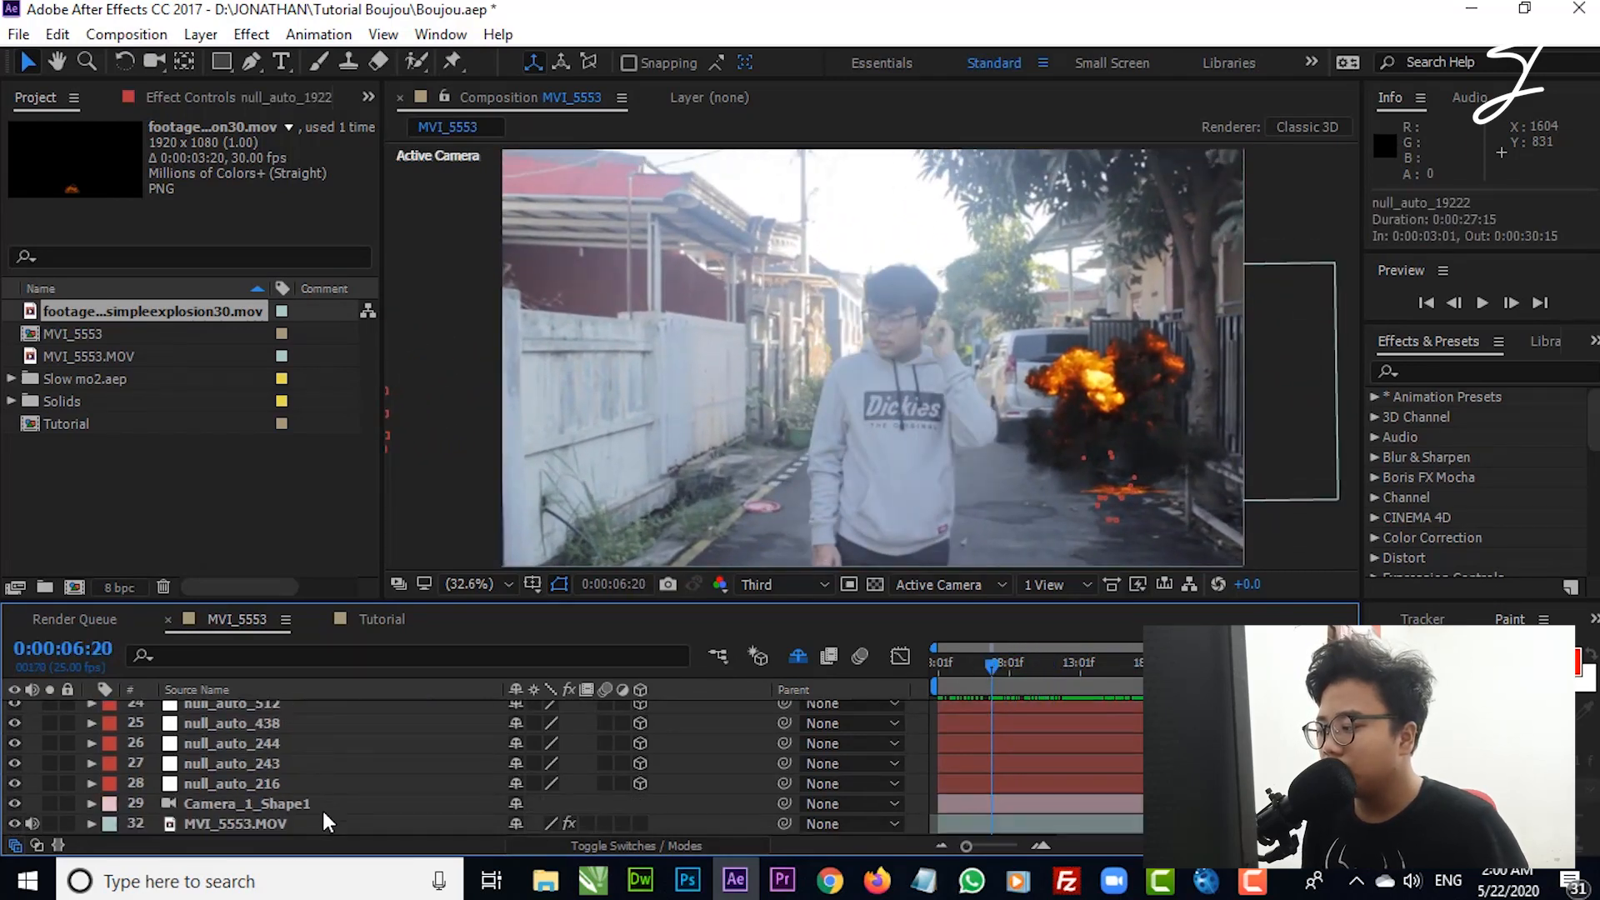
shift+click(302, 783)
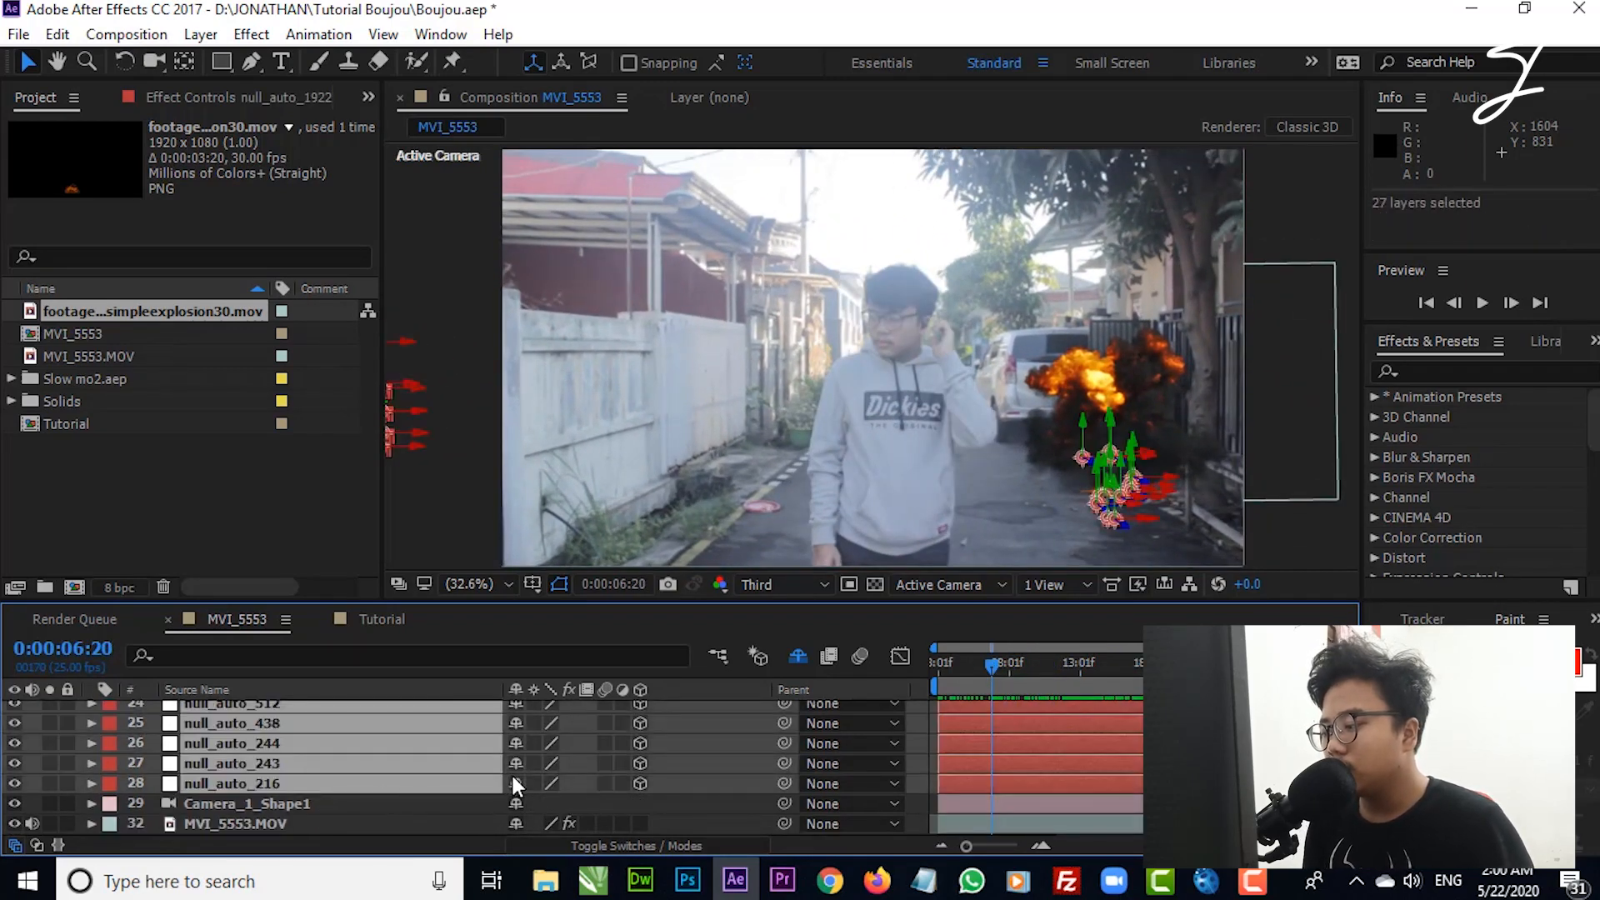
key(Delete)
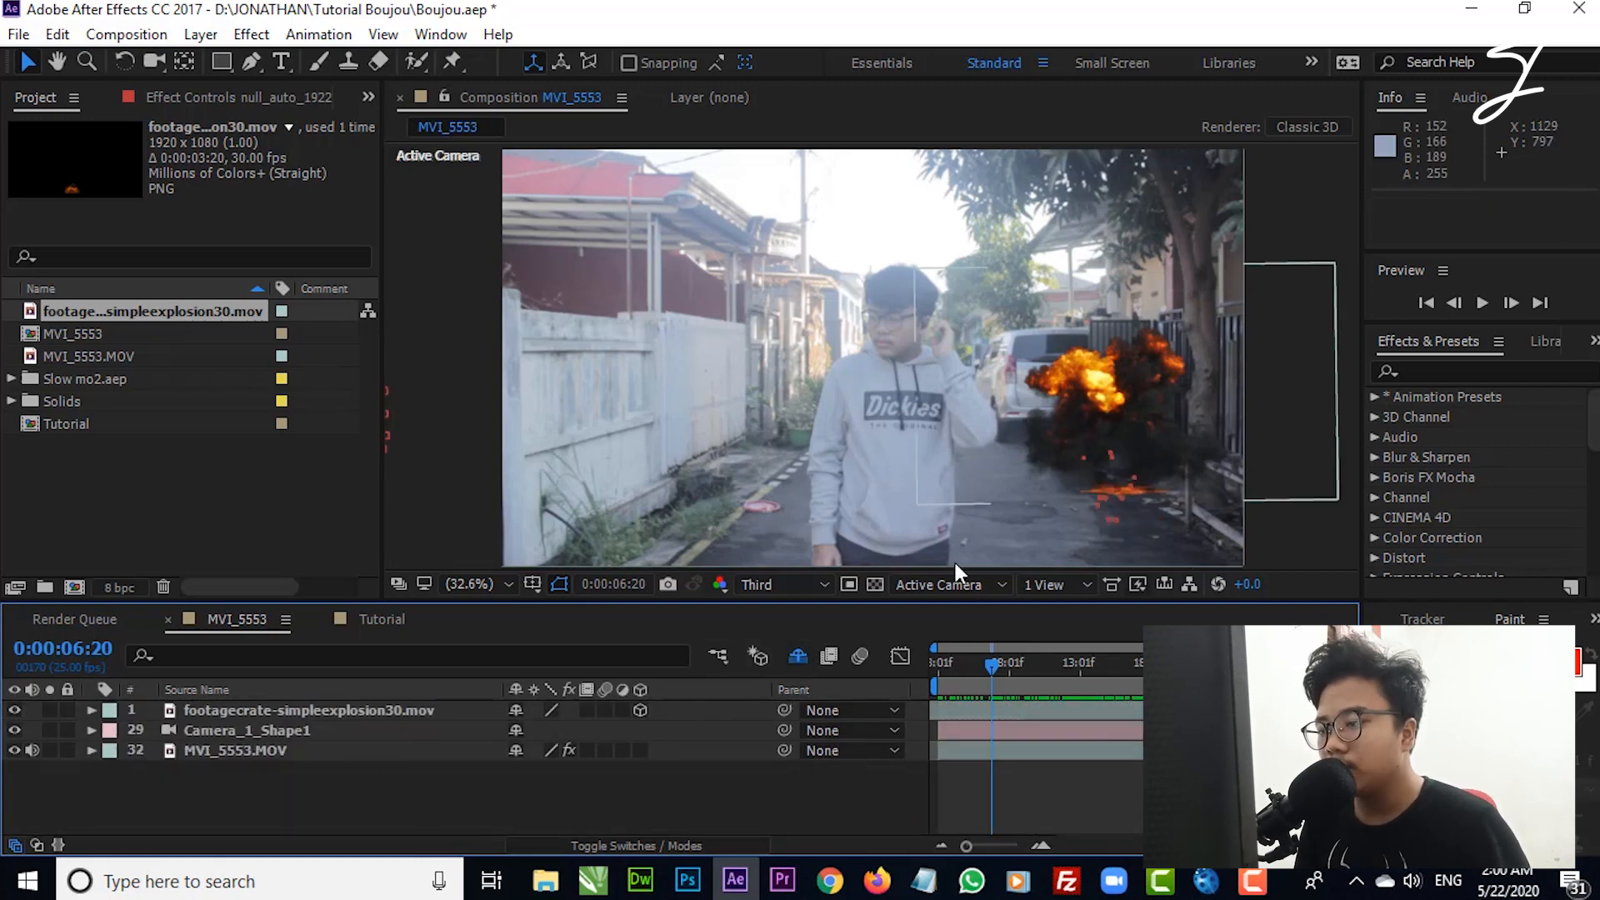
Step: Scrub MVI_5553 to 0:00:15:03 and back through 0:00:09:01 to 0:00:04:05 to check that the explosion sticks to the road
drag(962, 658, 1112, 657)
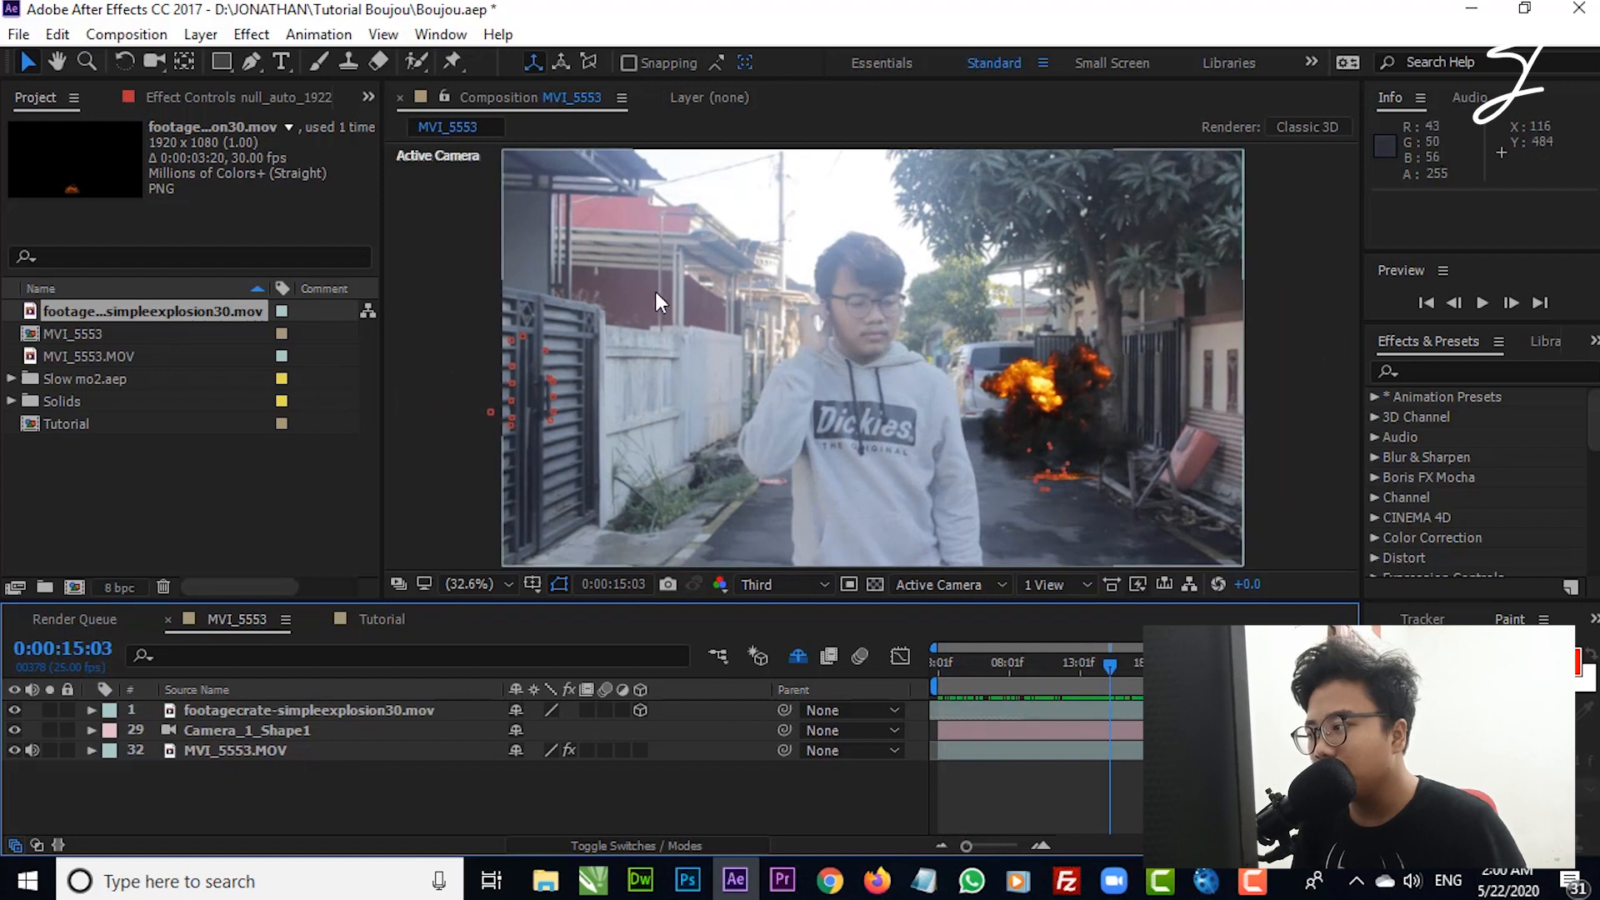
drag(1118, 681, 1028, 686)
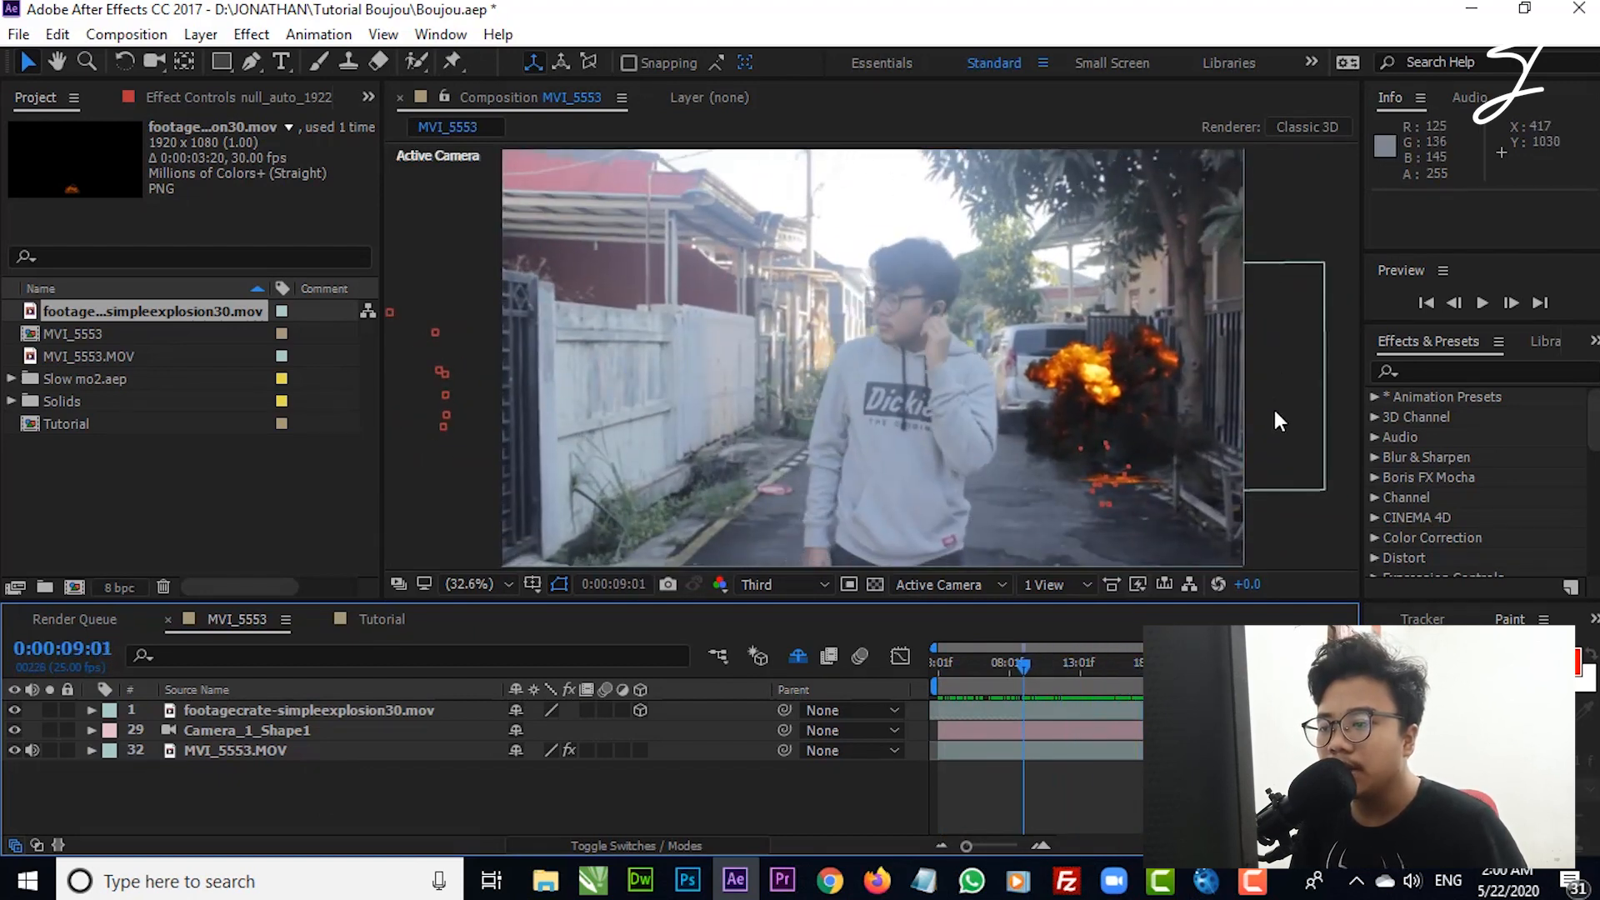
drag(1028, 758, 950, 706)
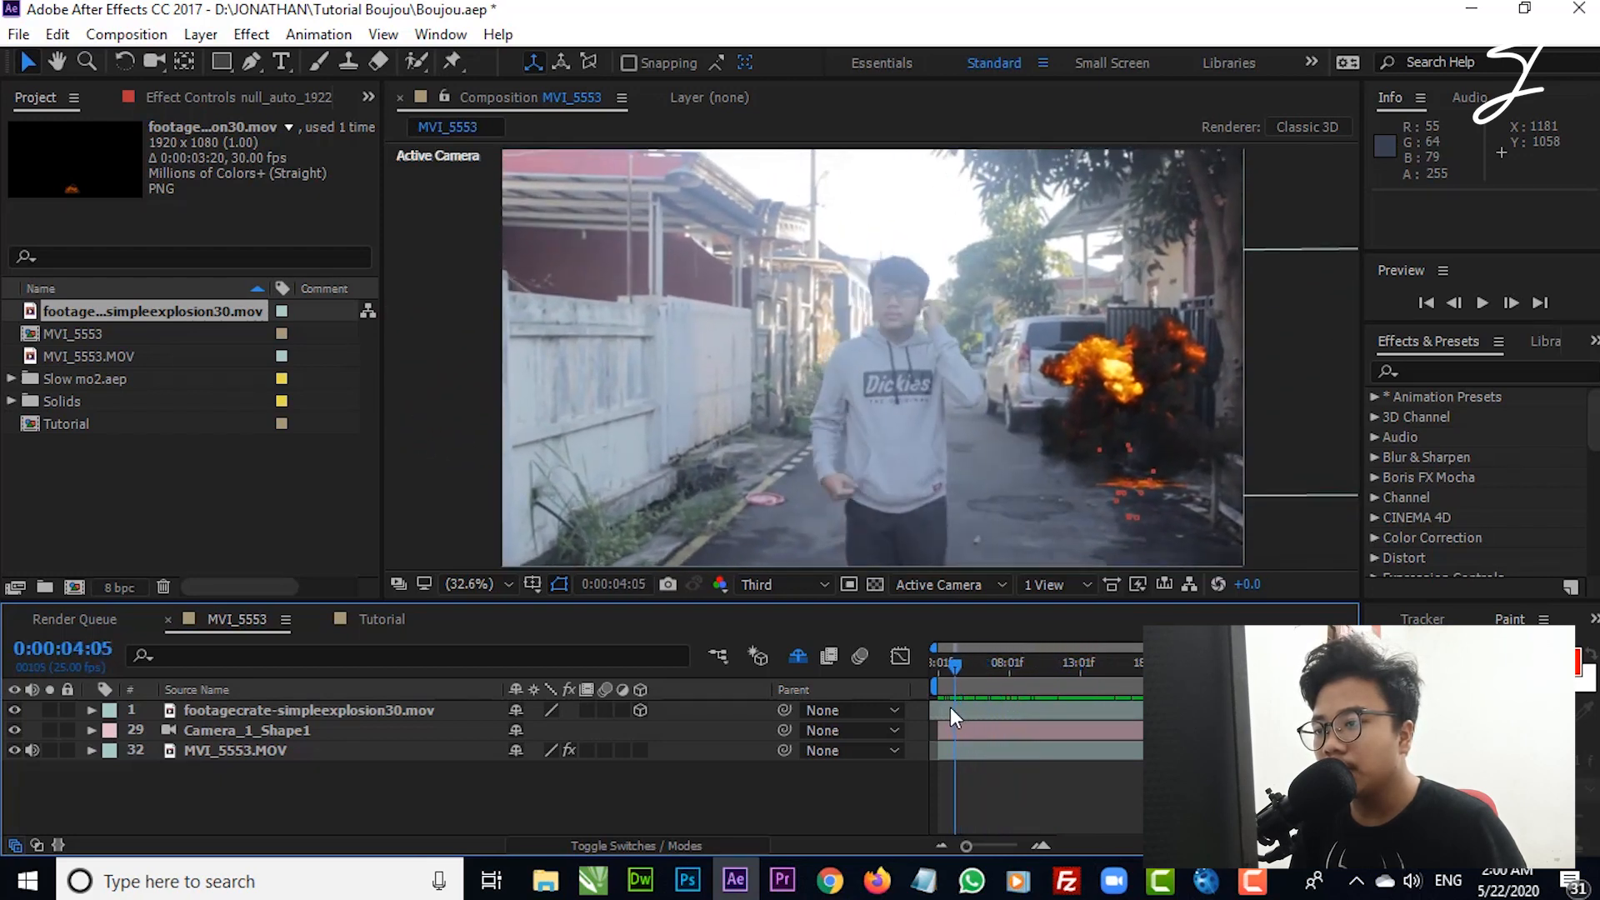
Step: Disable time remapping on the explosion layer, shift it to start at 0:00:02:16, and preview from 0:00:03:01
click(990, 705)
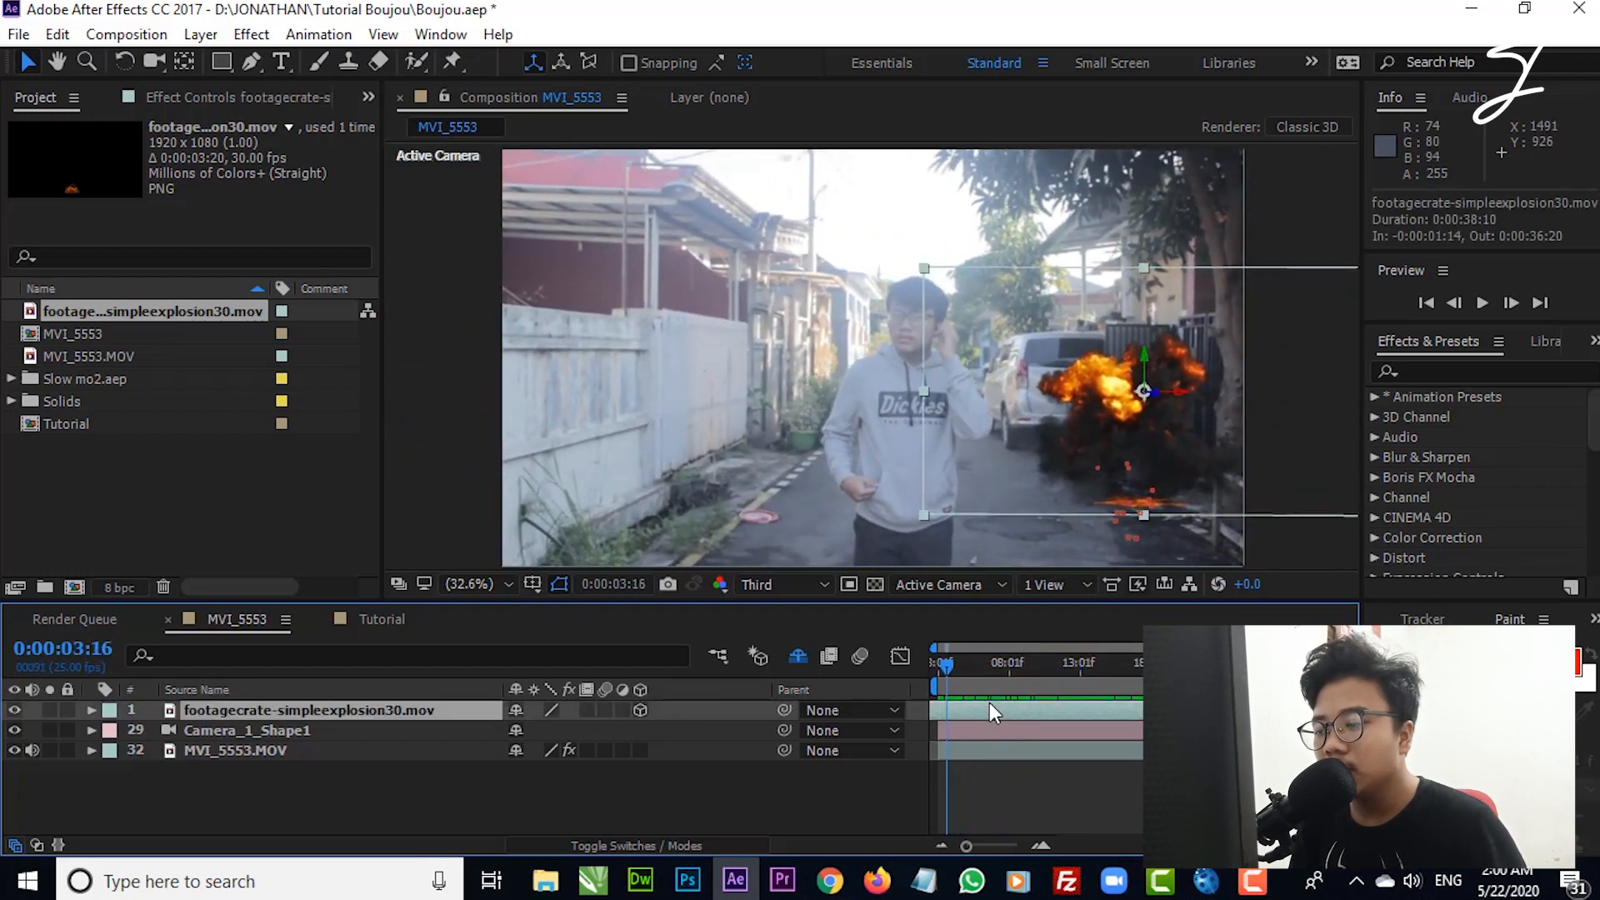
right_click(988, 703)
mouse_move(1132, 214)
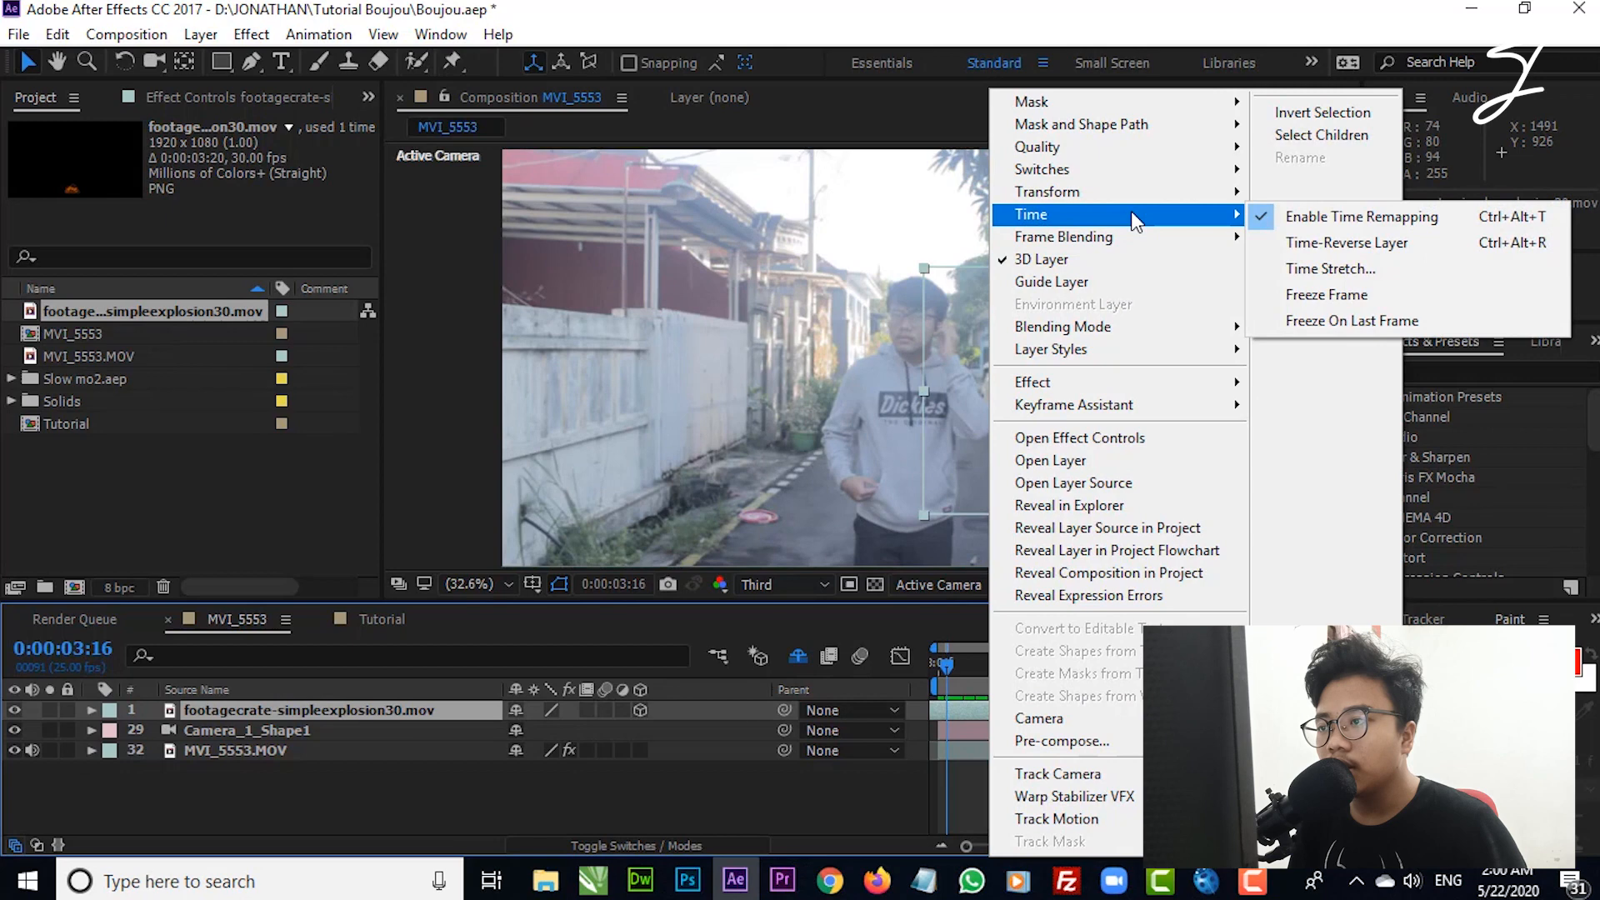
click(1308, 216)
drag(950, 675, 933, 670)
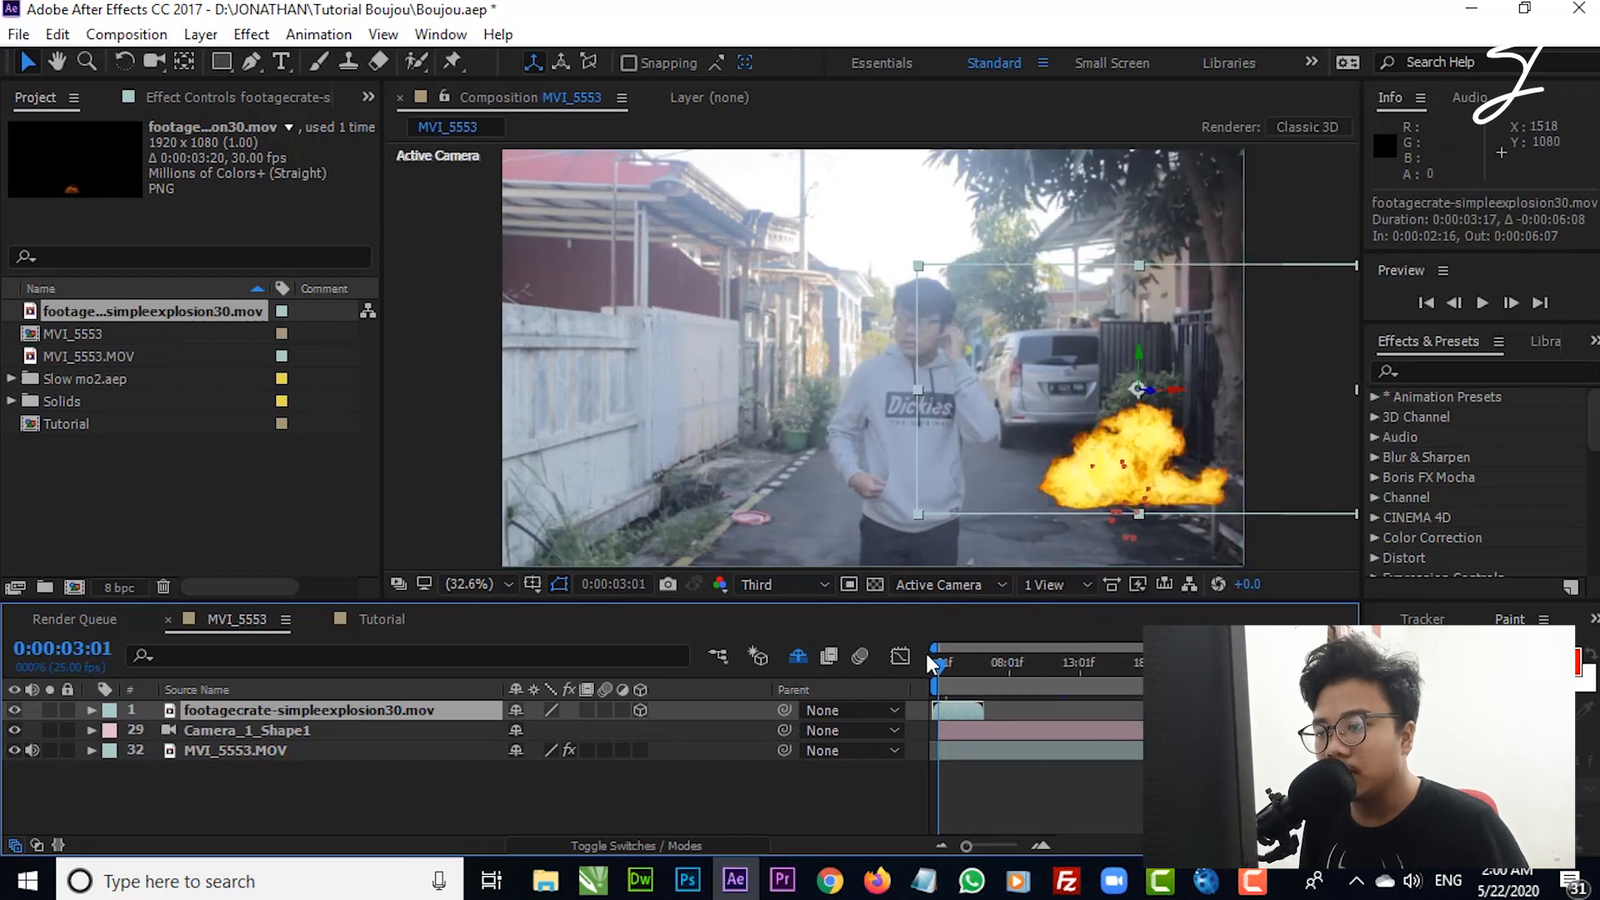
key(space)
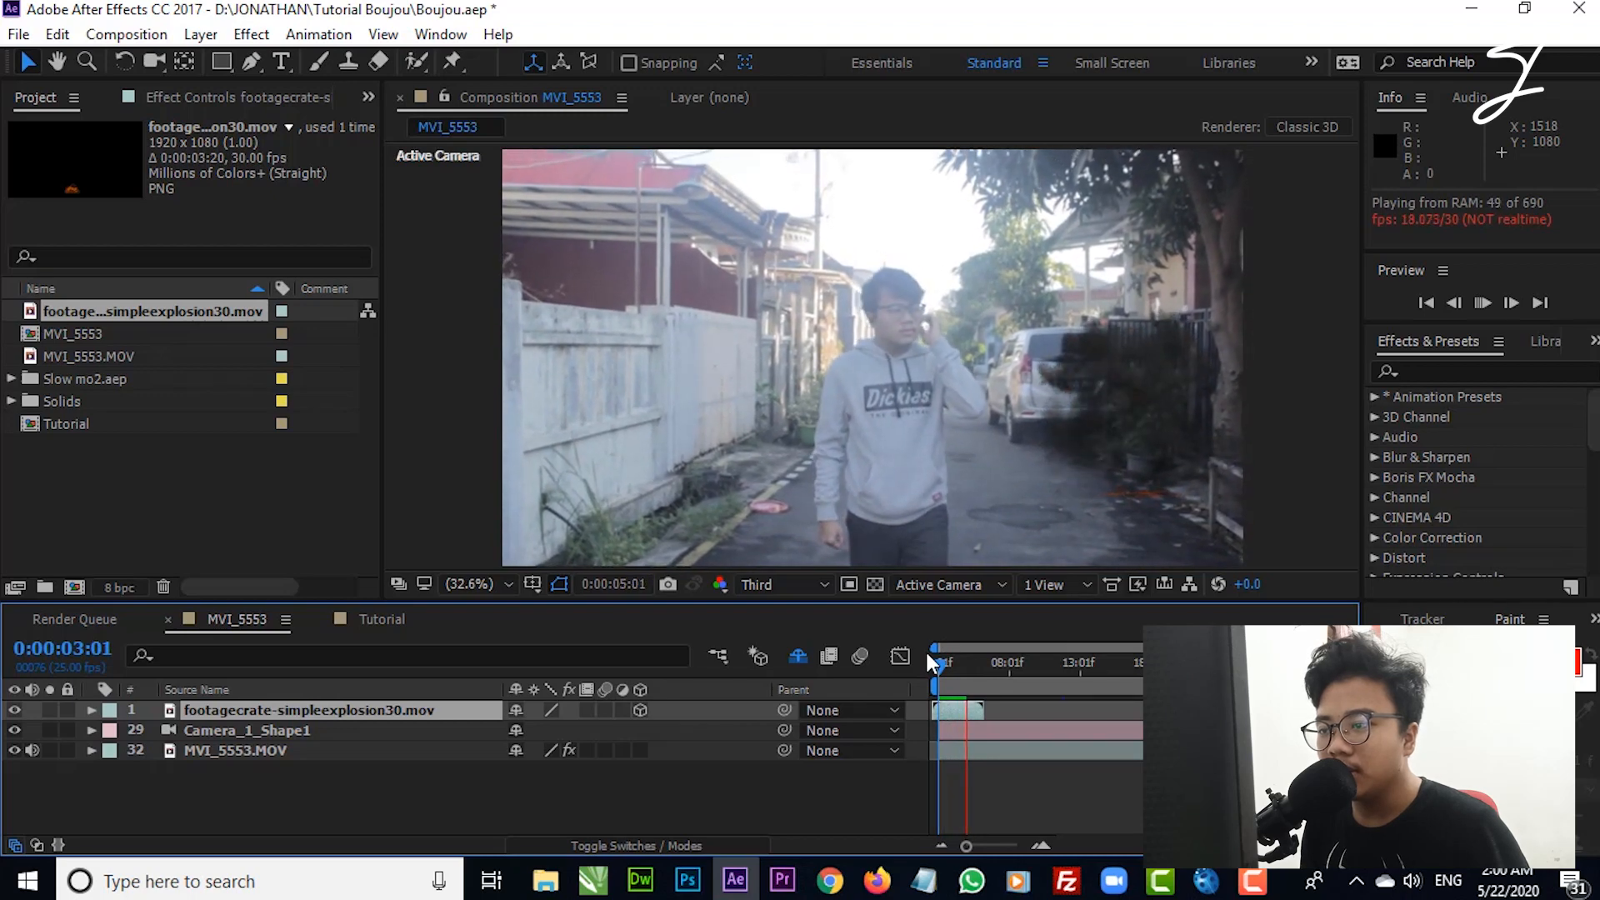
Step: At 0:00:03:18, apply Hue/Saturation to the explosion layer with Master Saturation -49 and Master Lightness 5
mouse_move(934, 658)
mouse_down()
mouse_move(973, 664)
mouse_move(947, 658)
mouse_up()
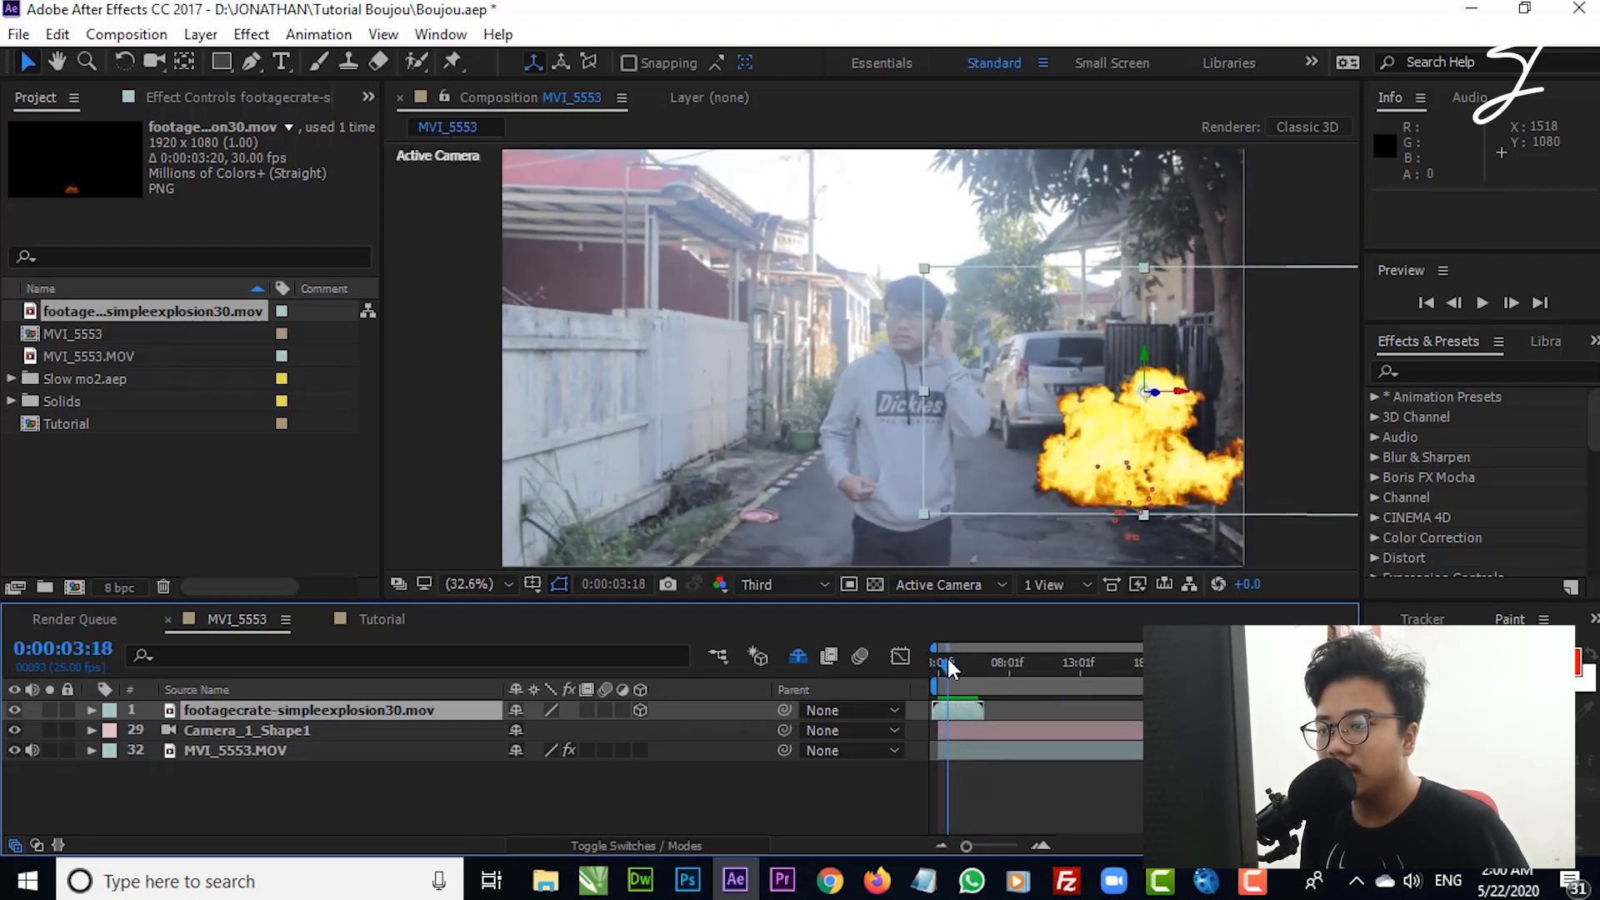
click(1428, 370)
text(h)
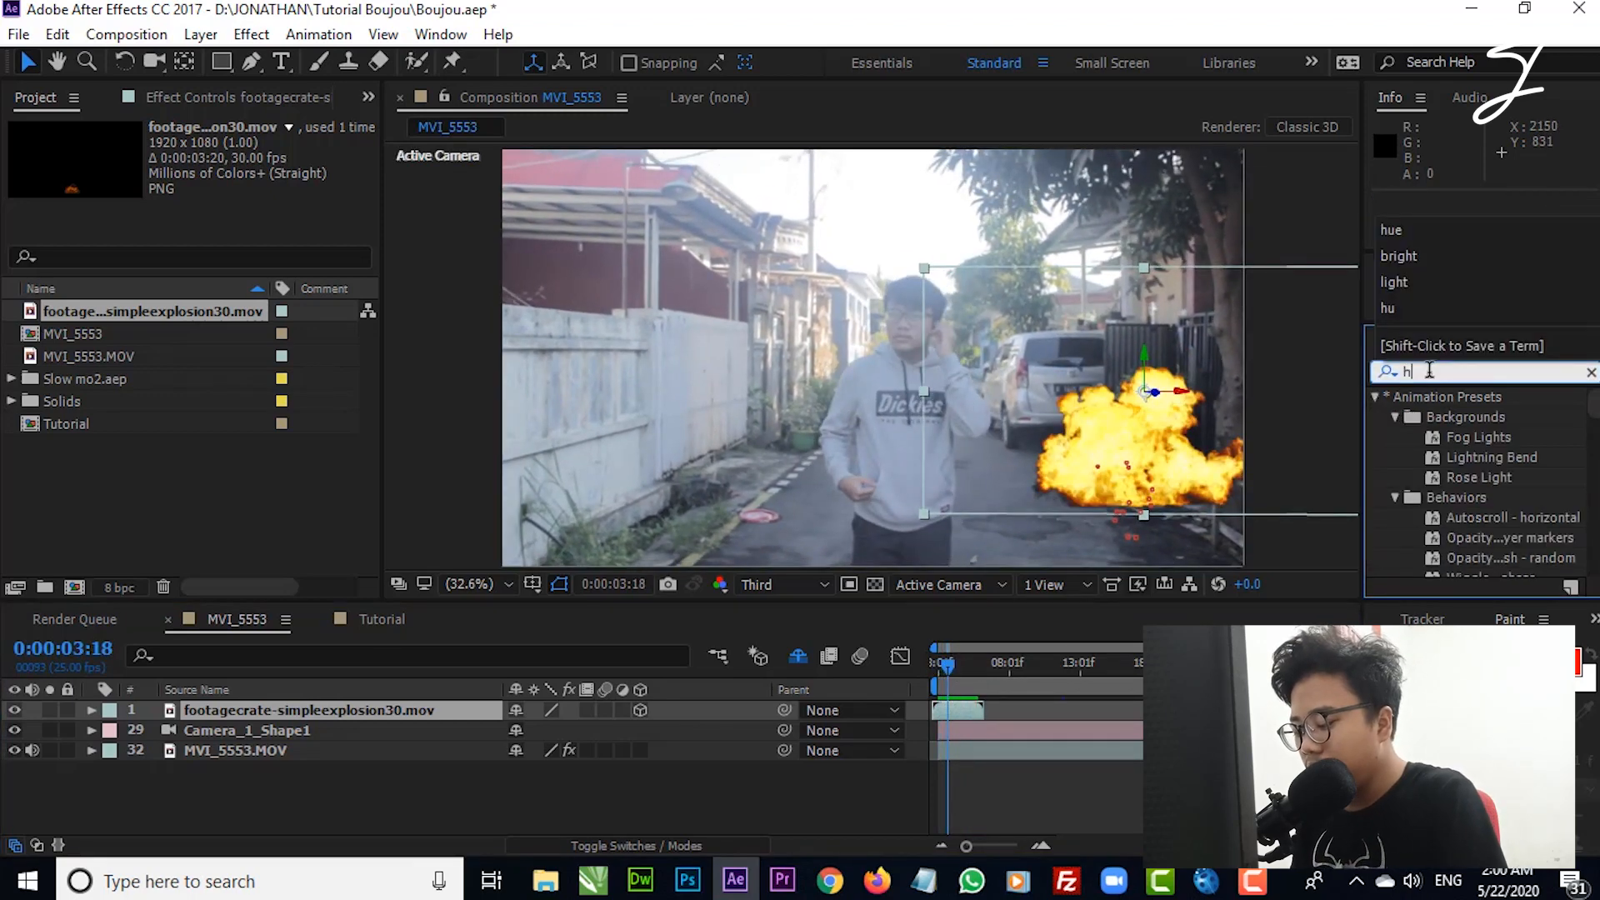
text(ue)
drag(1487, 498, 966, 716)
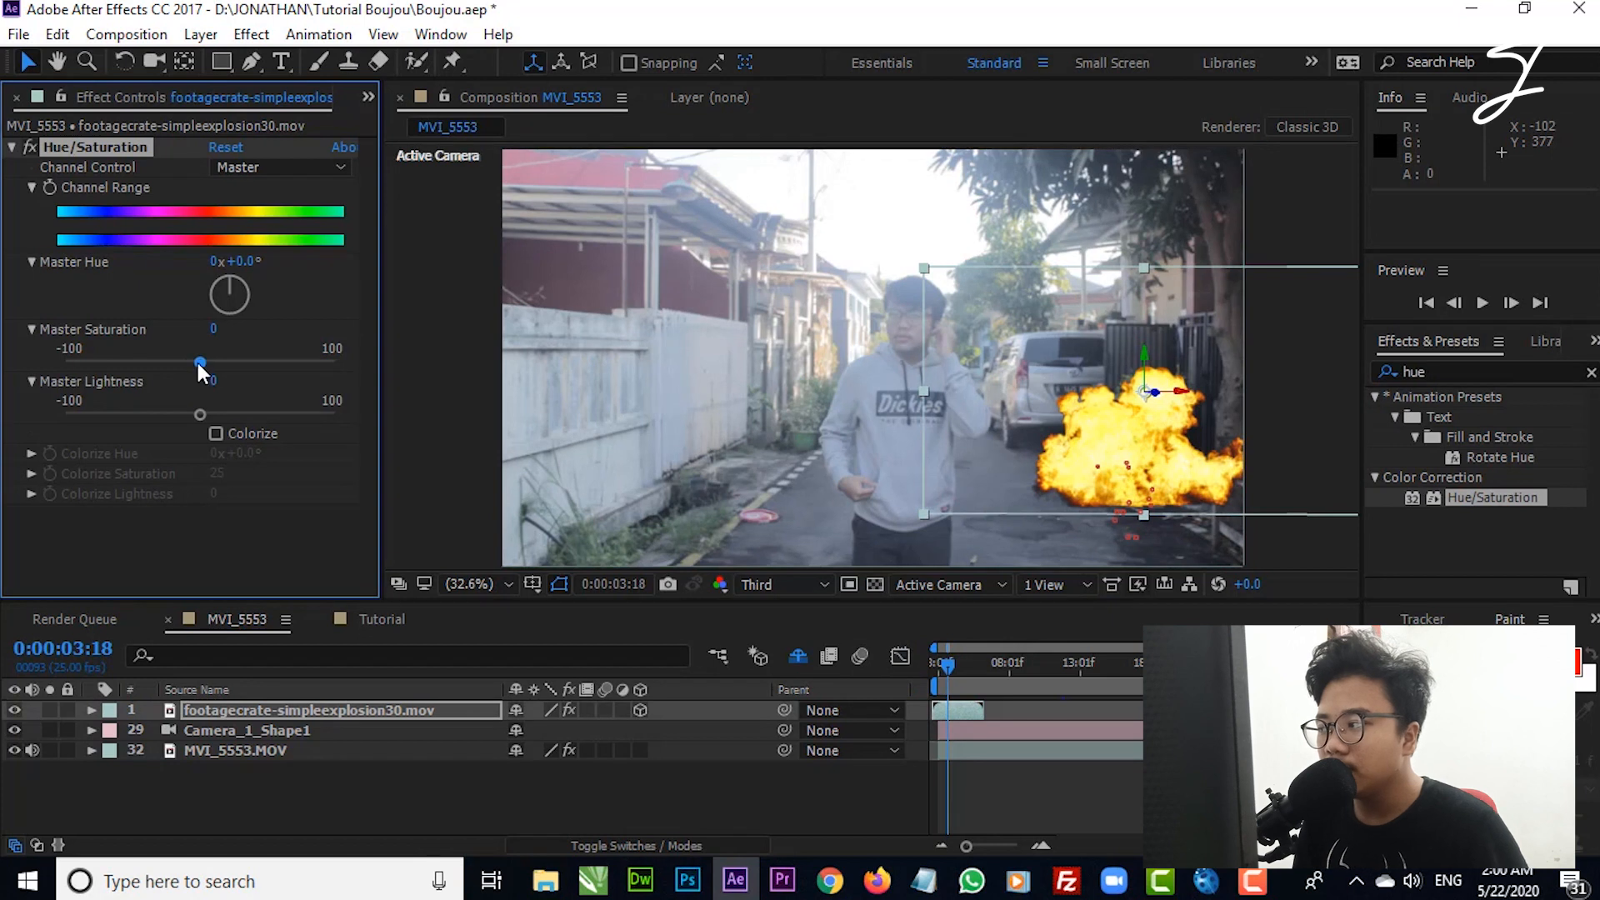
drag(200, 363, 155, 360)
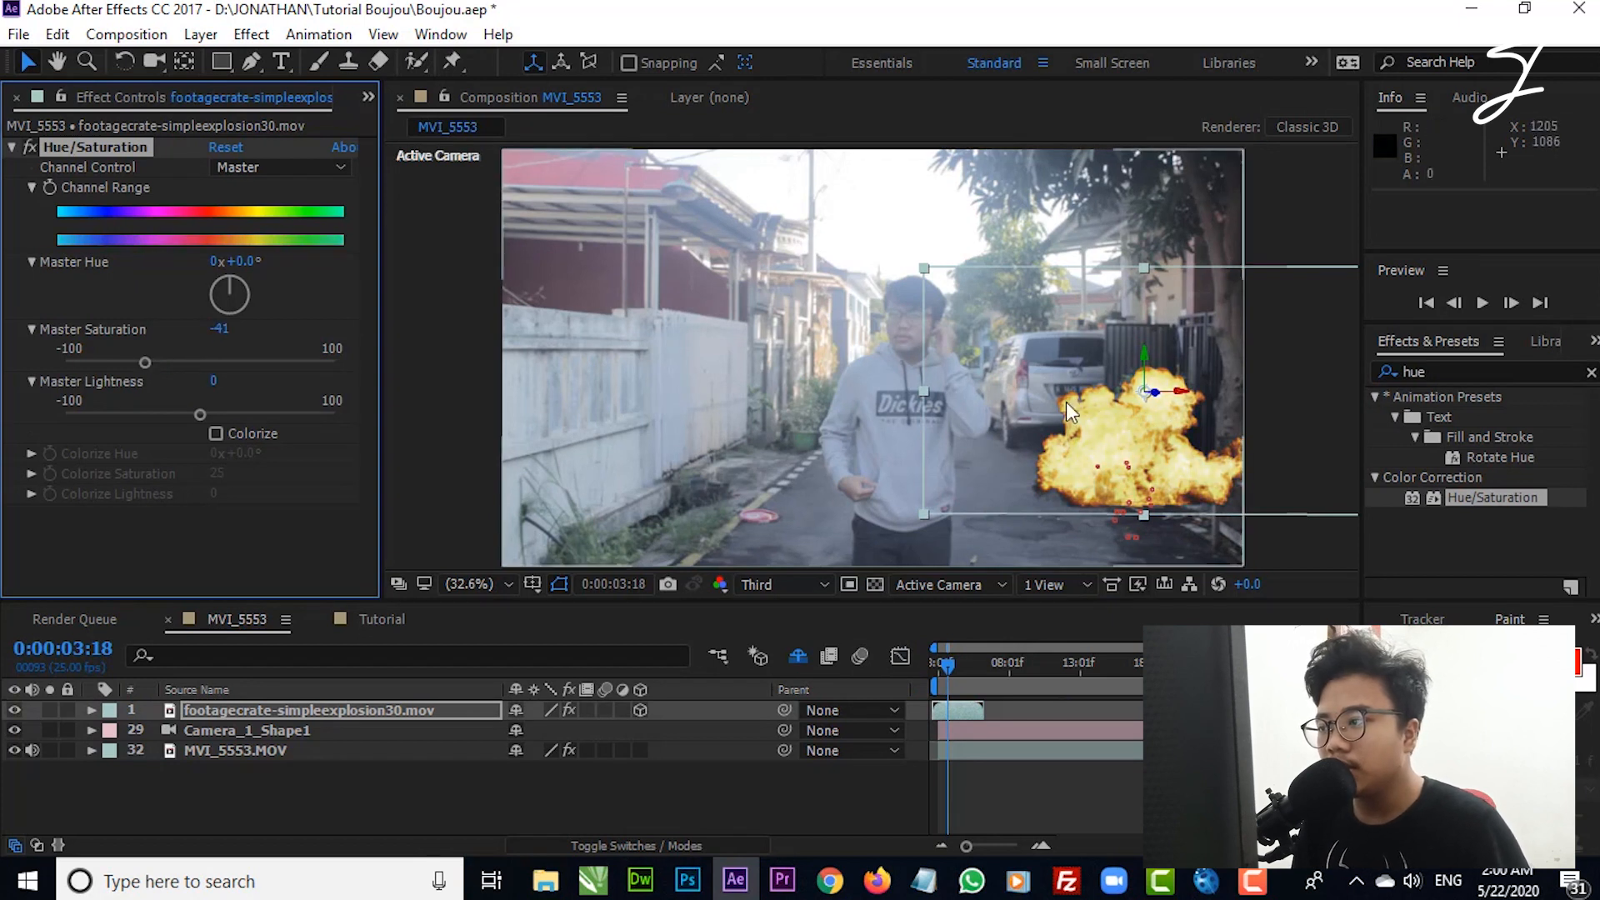
drag(143, 364, 136, 368)
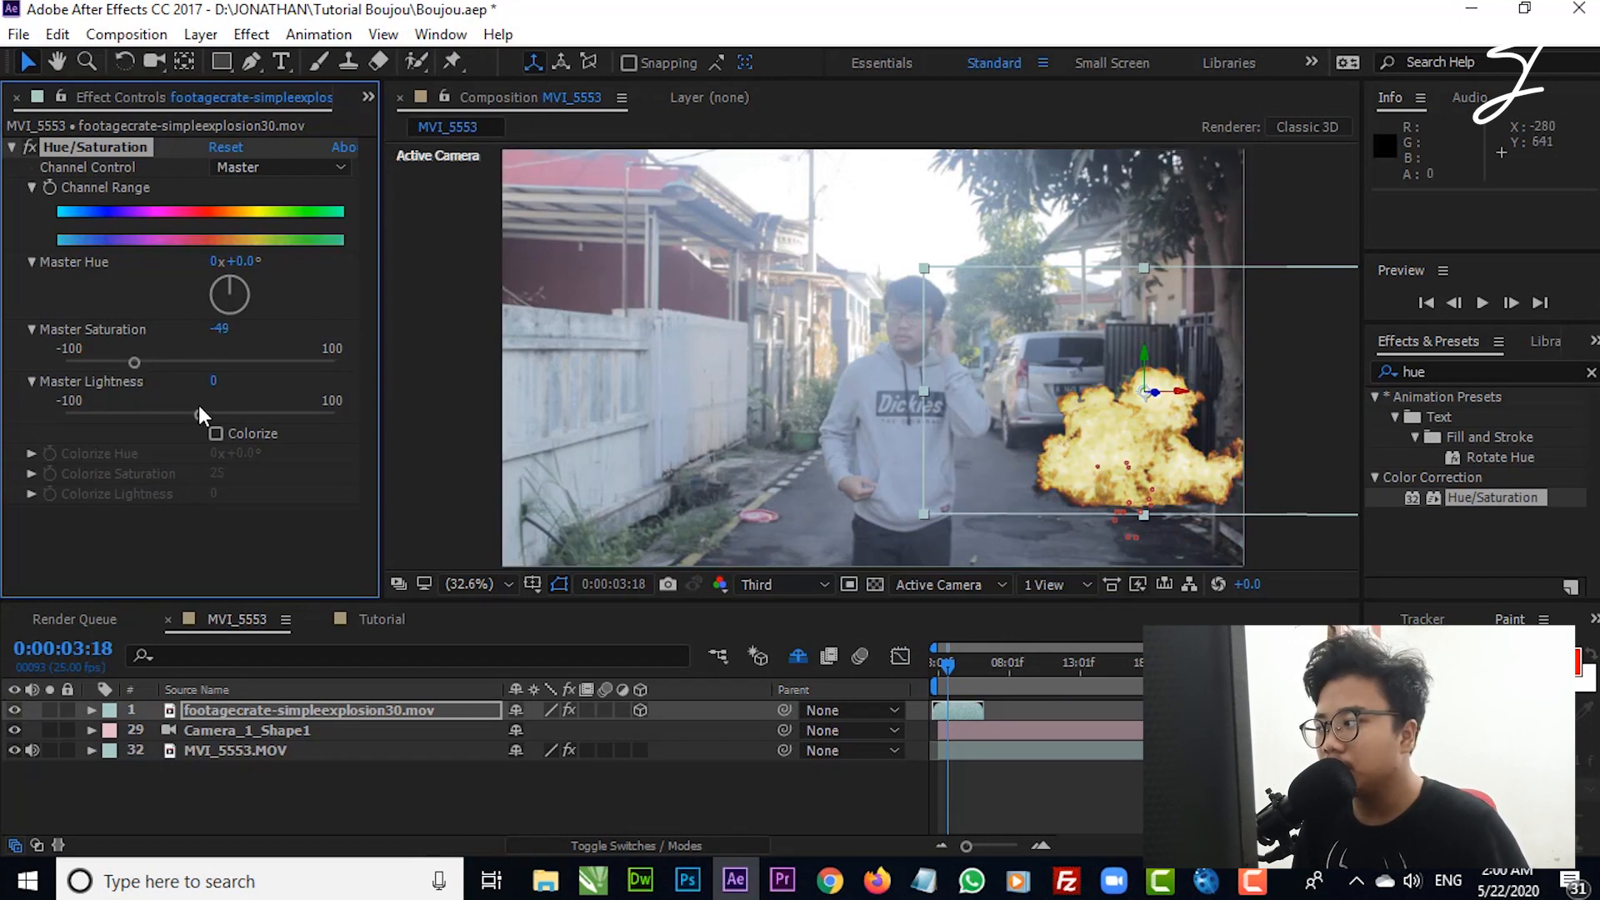
mouse_move(204, 417)
mouse_down()
mouse_move(179, 415)
mouse_move(208, 418)
mouse_up()
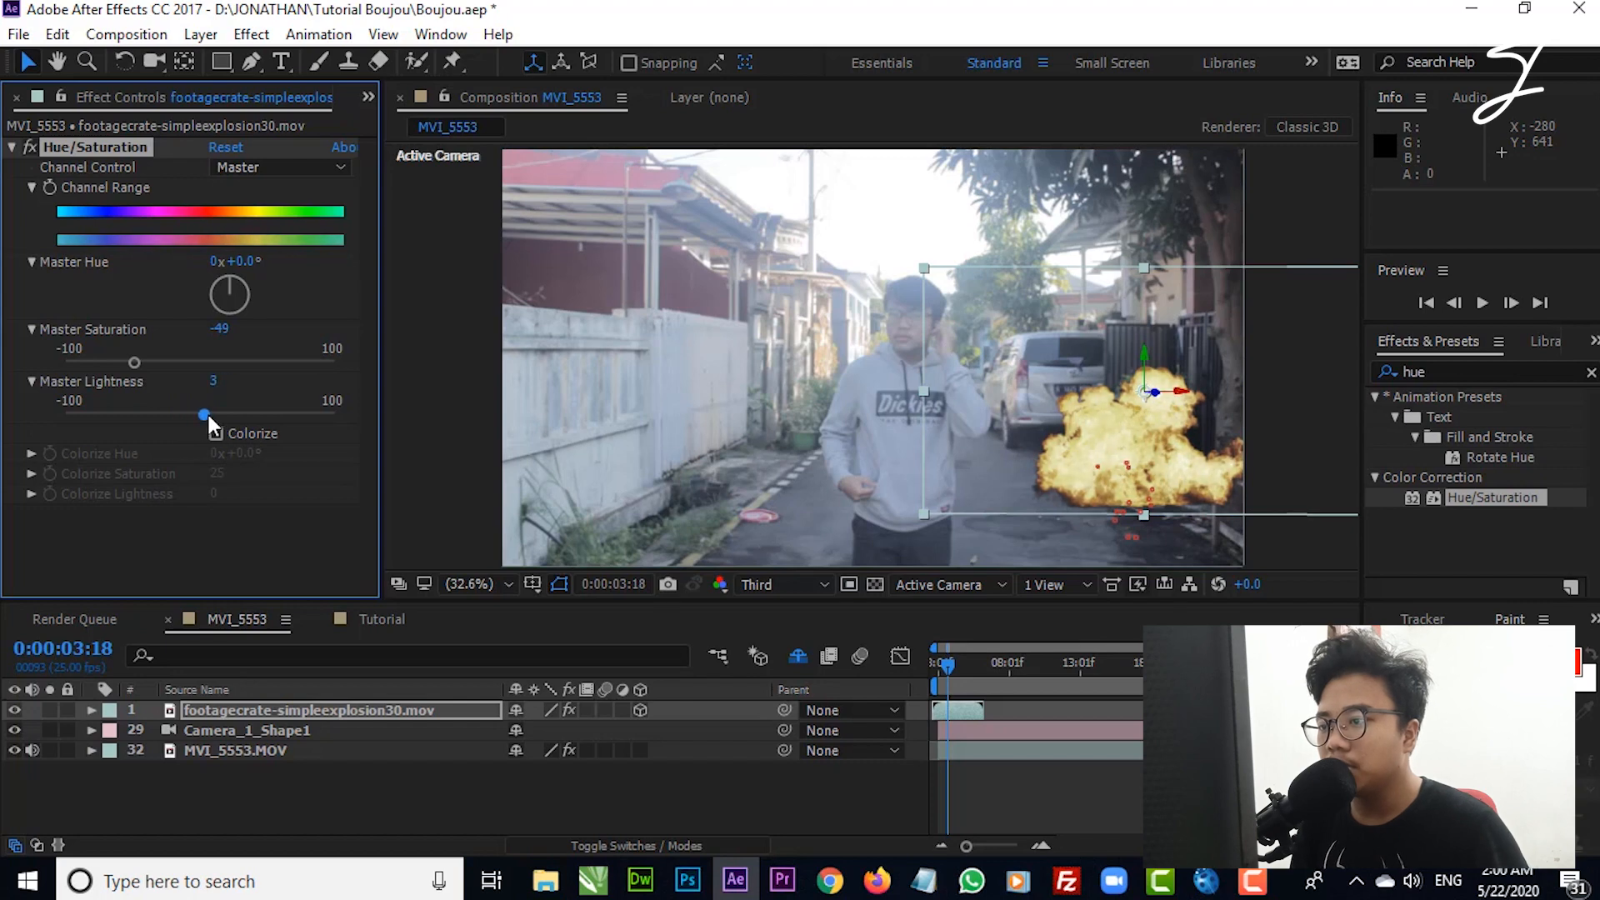
Step: Show the timeline's blending modes and set the explosion layer's mode to Screen
click(1038, 769)
click(621, 842)
click(547, 709)
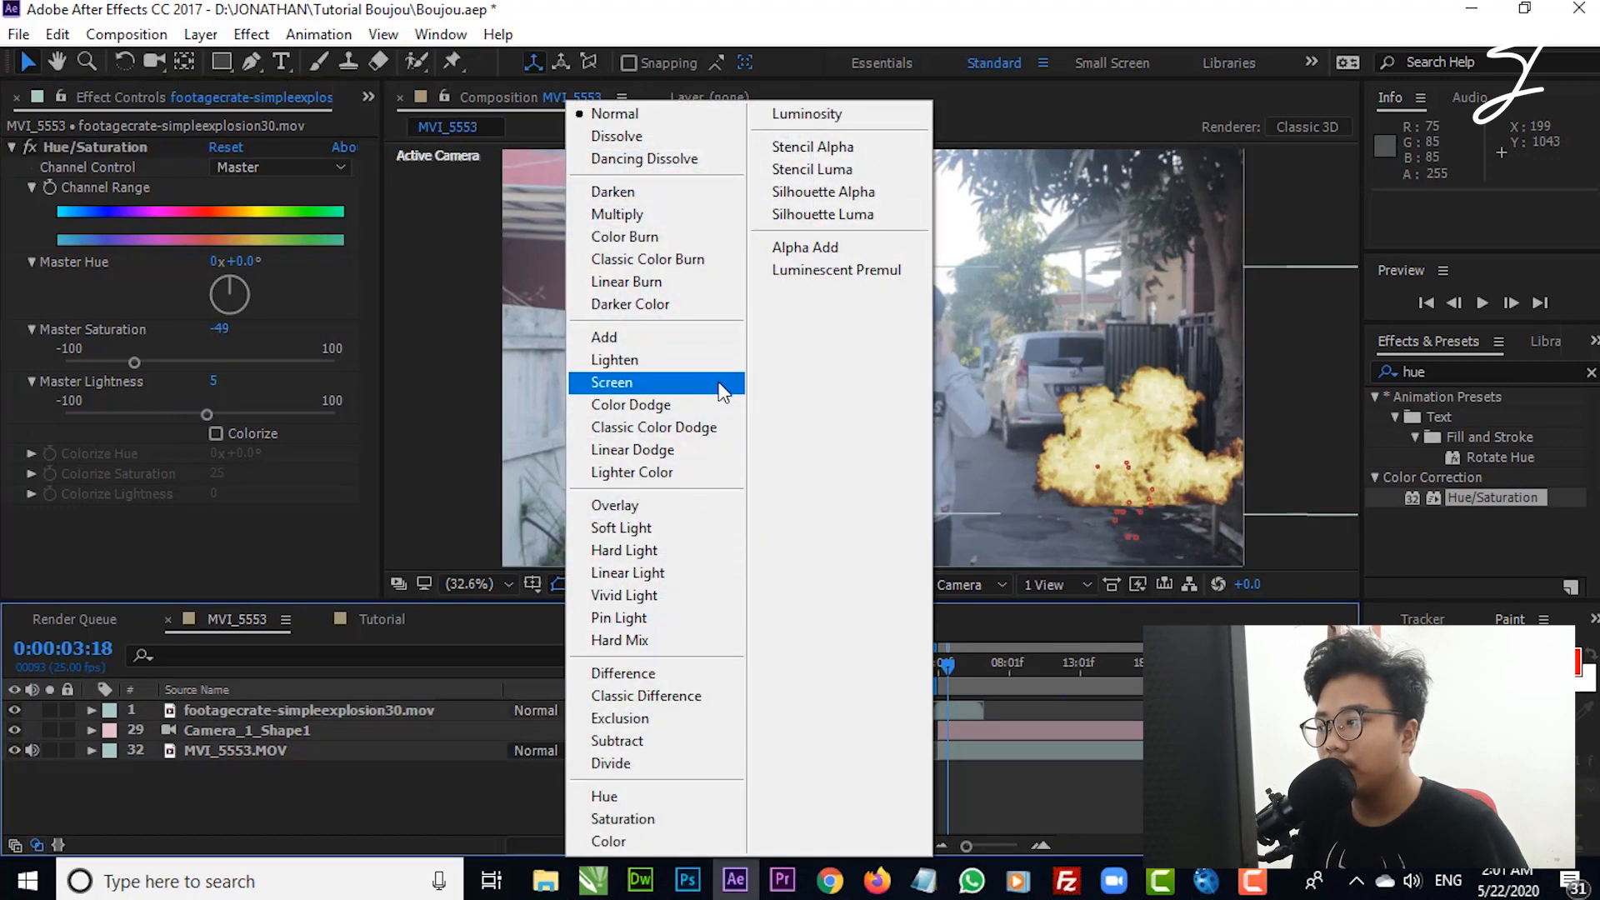
click(718, 374)
Step: Preview MVI_5553 from 0:00:04:03, then from 0:00:03:01 to 0:00:06:08, to check the blended explosion
mouse_move(957, 659)
mouse_down()
mouse_move(925, 653)
mouse_move(954, 657)
mouse_up()
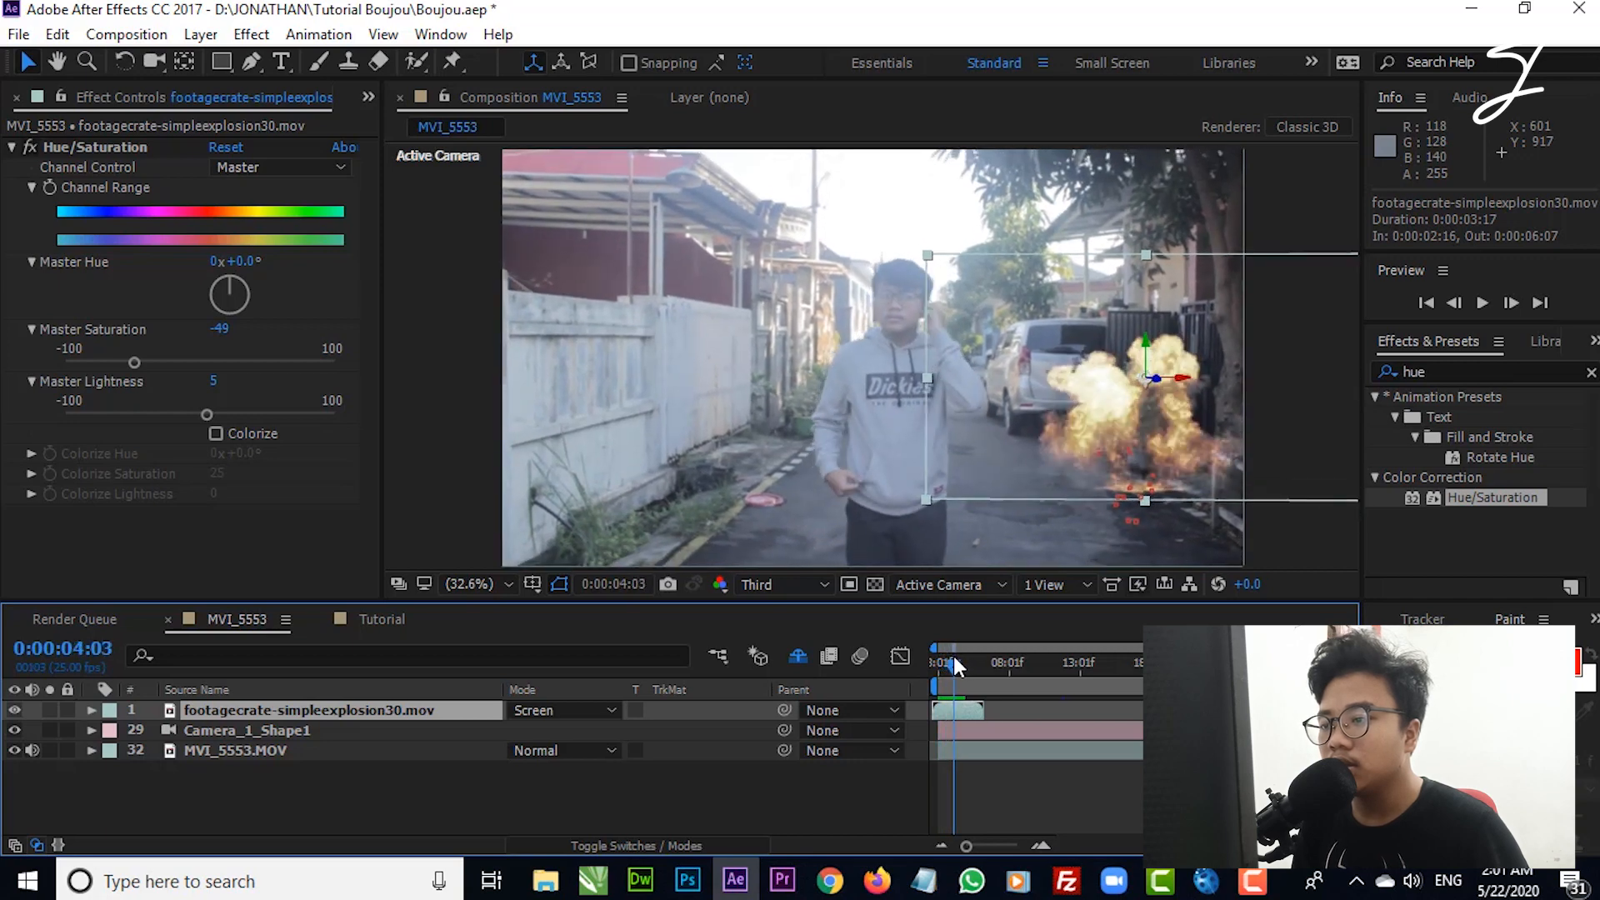
key(space)
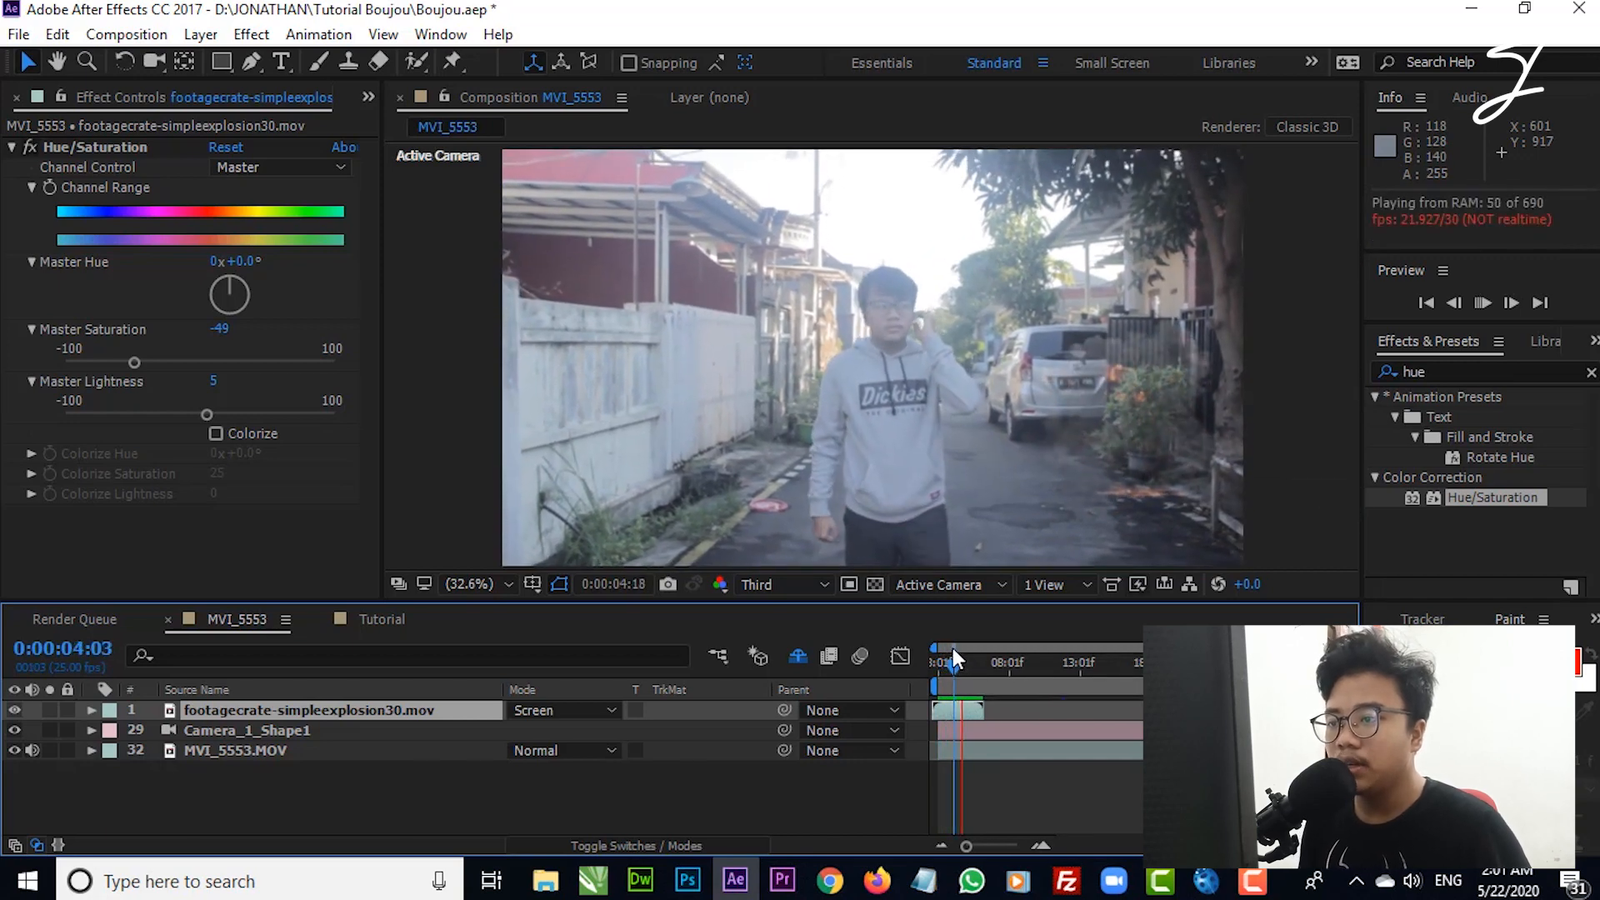
drag(958, 664, 928, 663)
key(space)
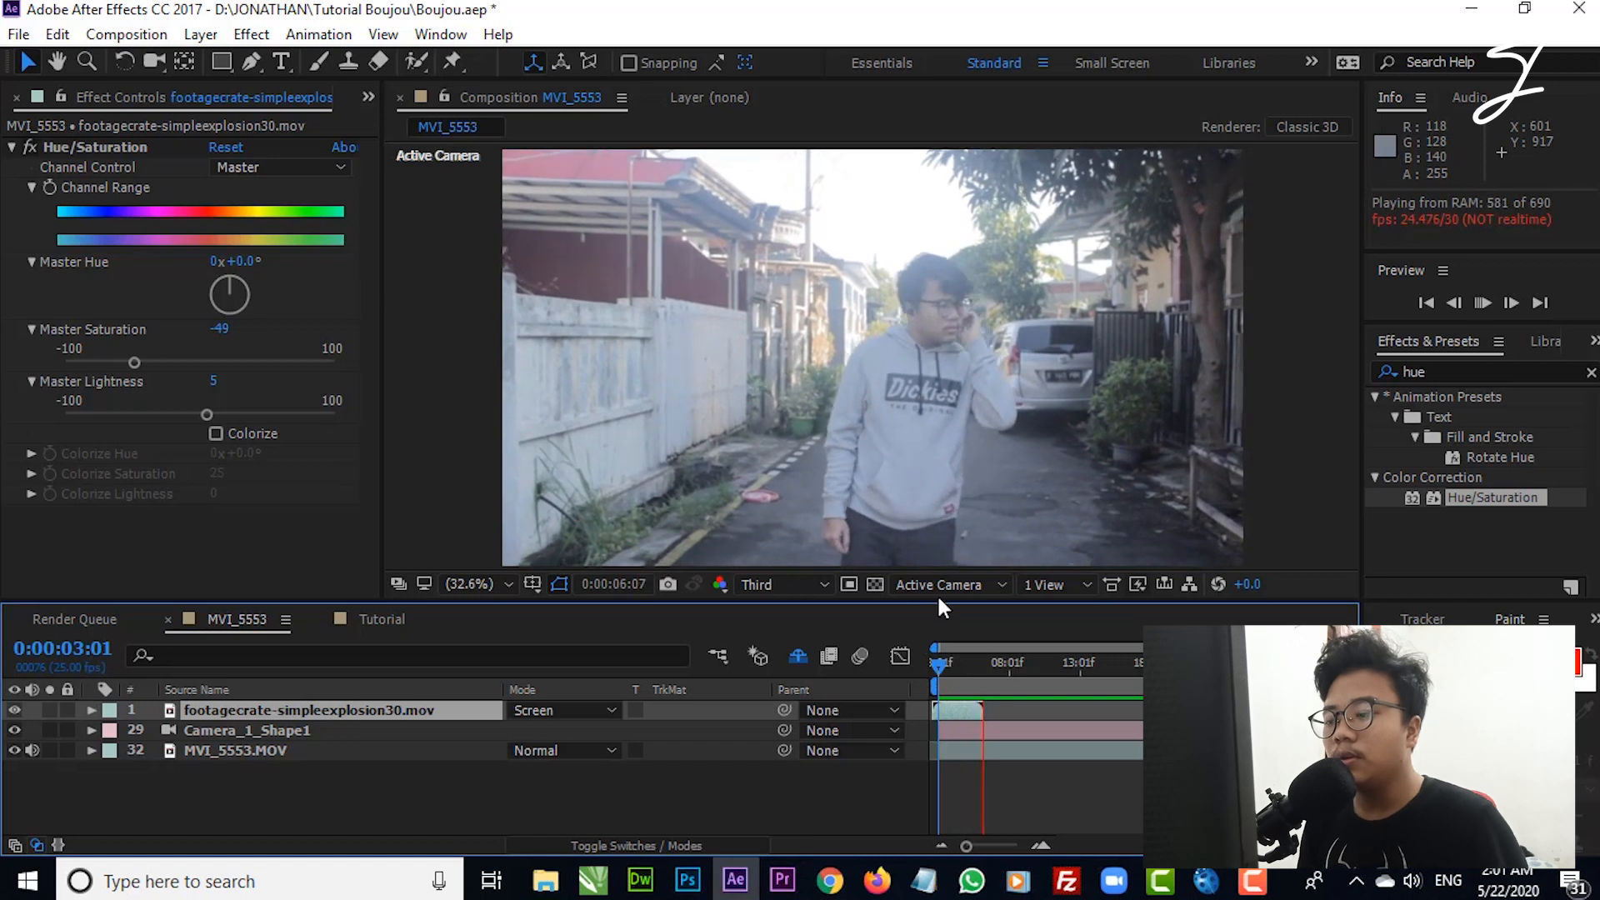
key(space)
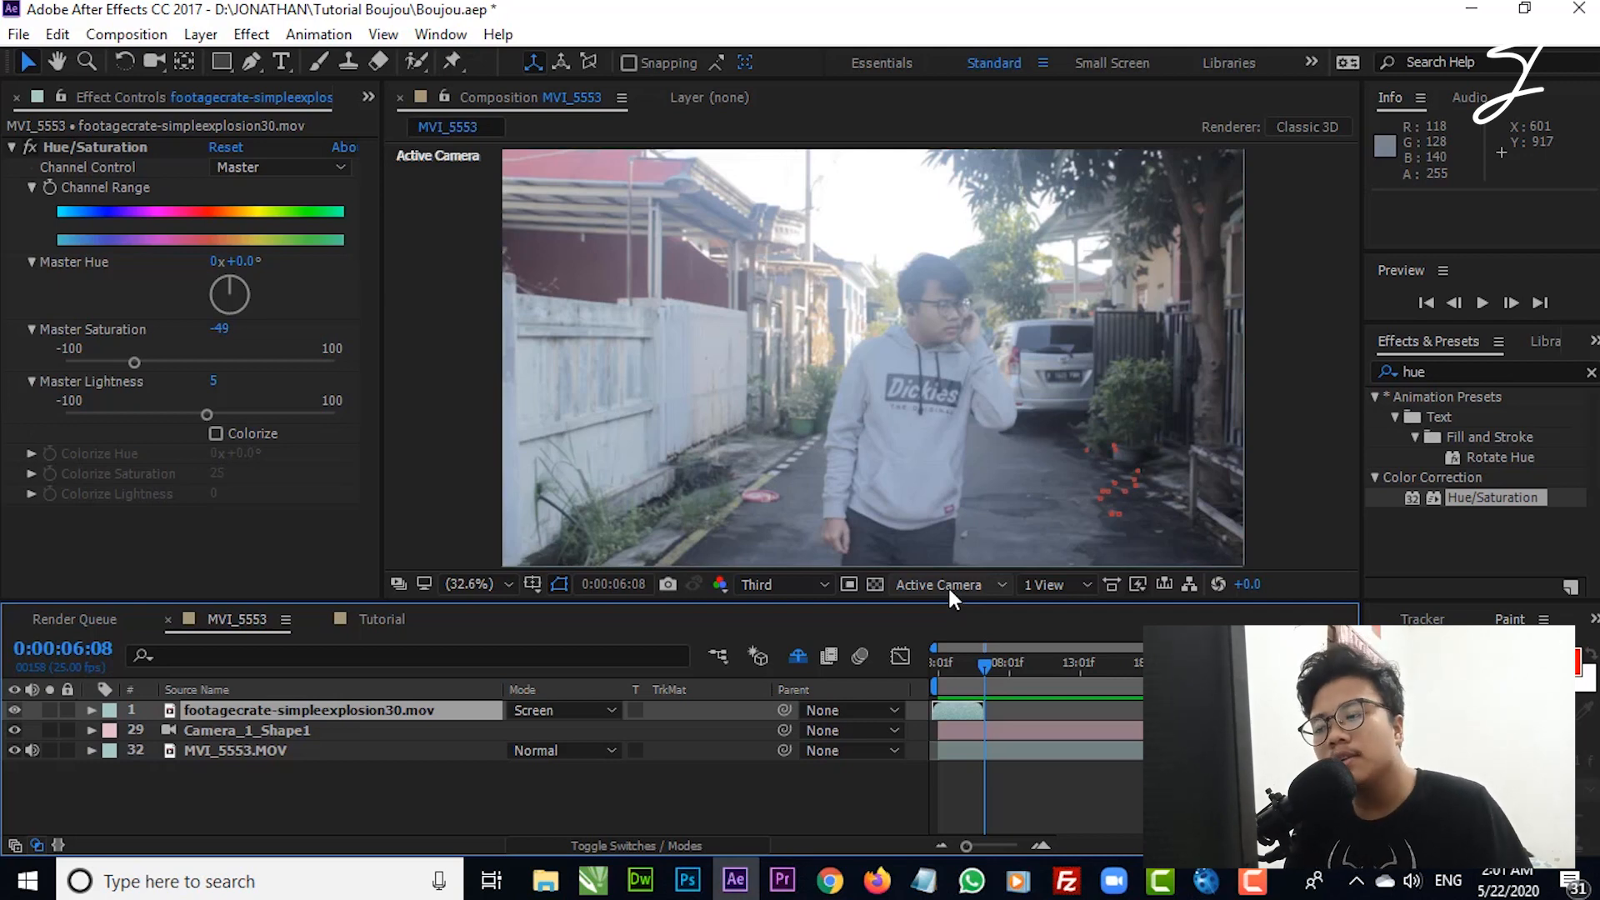
Step: Shift the explosion layer in time so that it starts at 0:00:03:01
drag(972, 670, 925, 675)
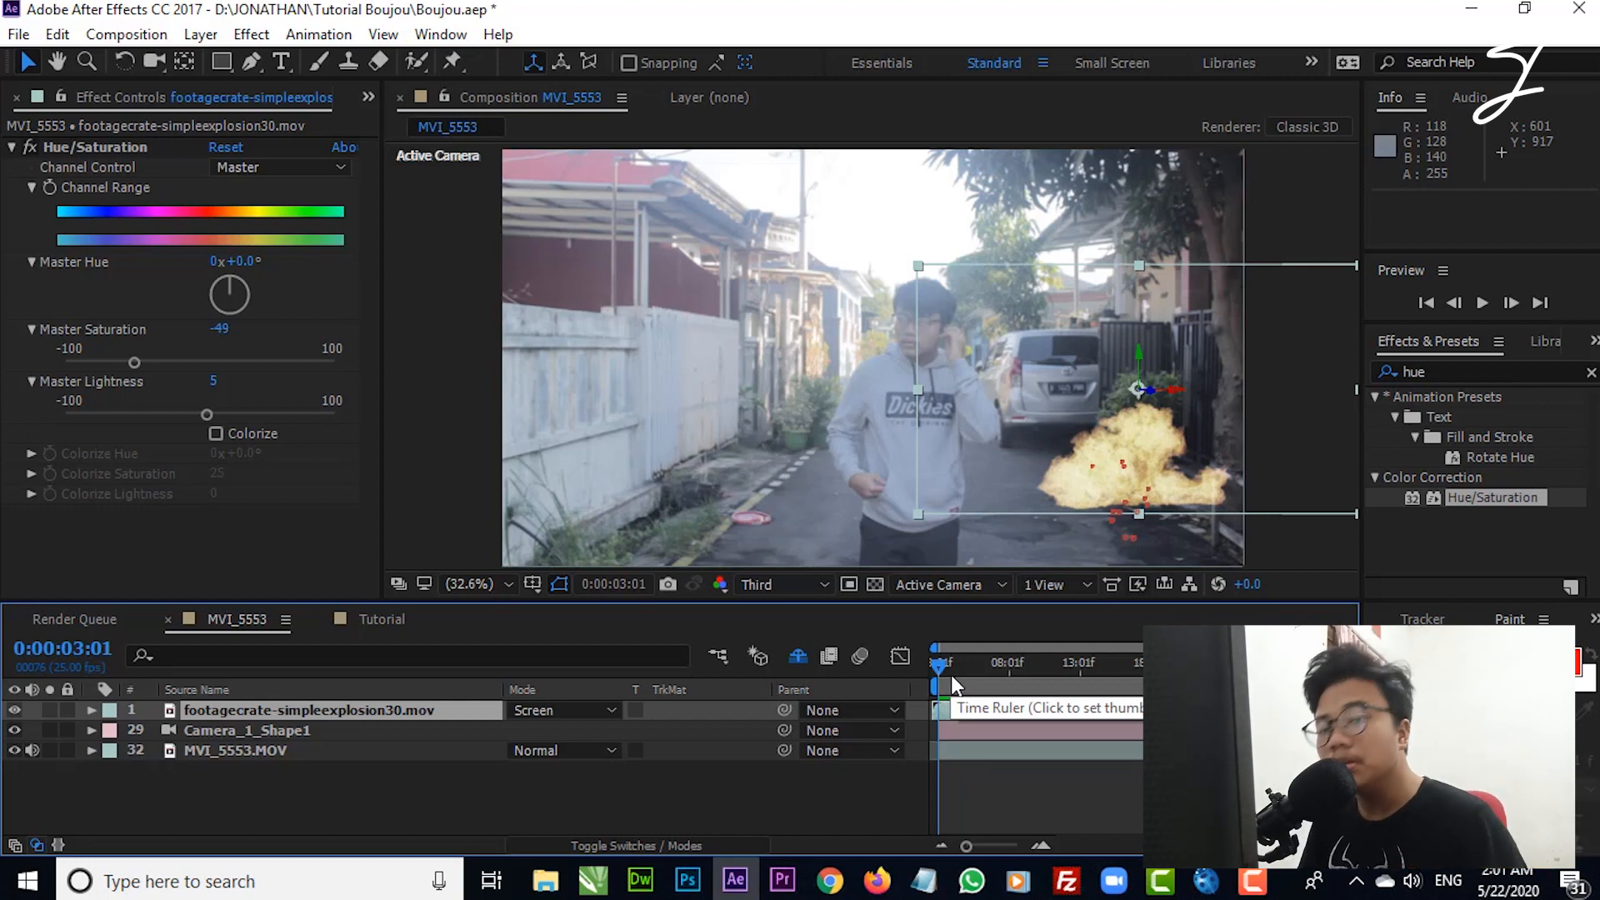
click(952, 675)
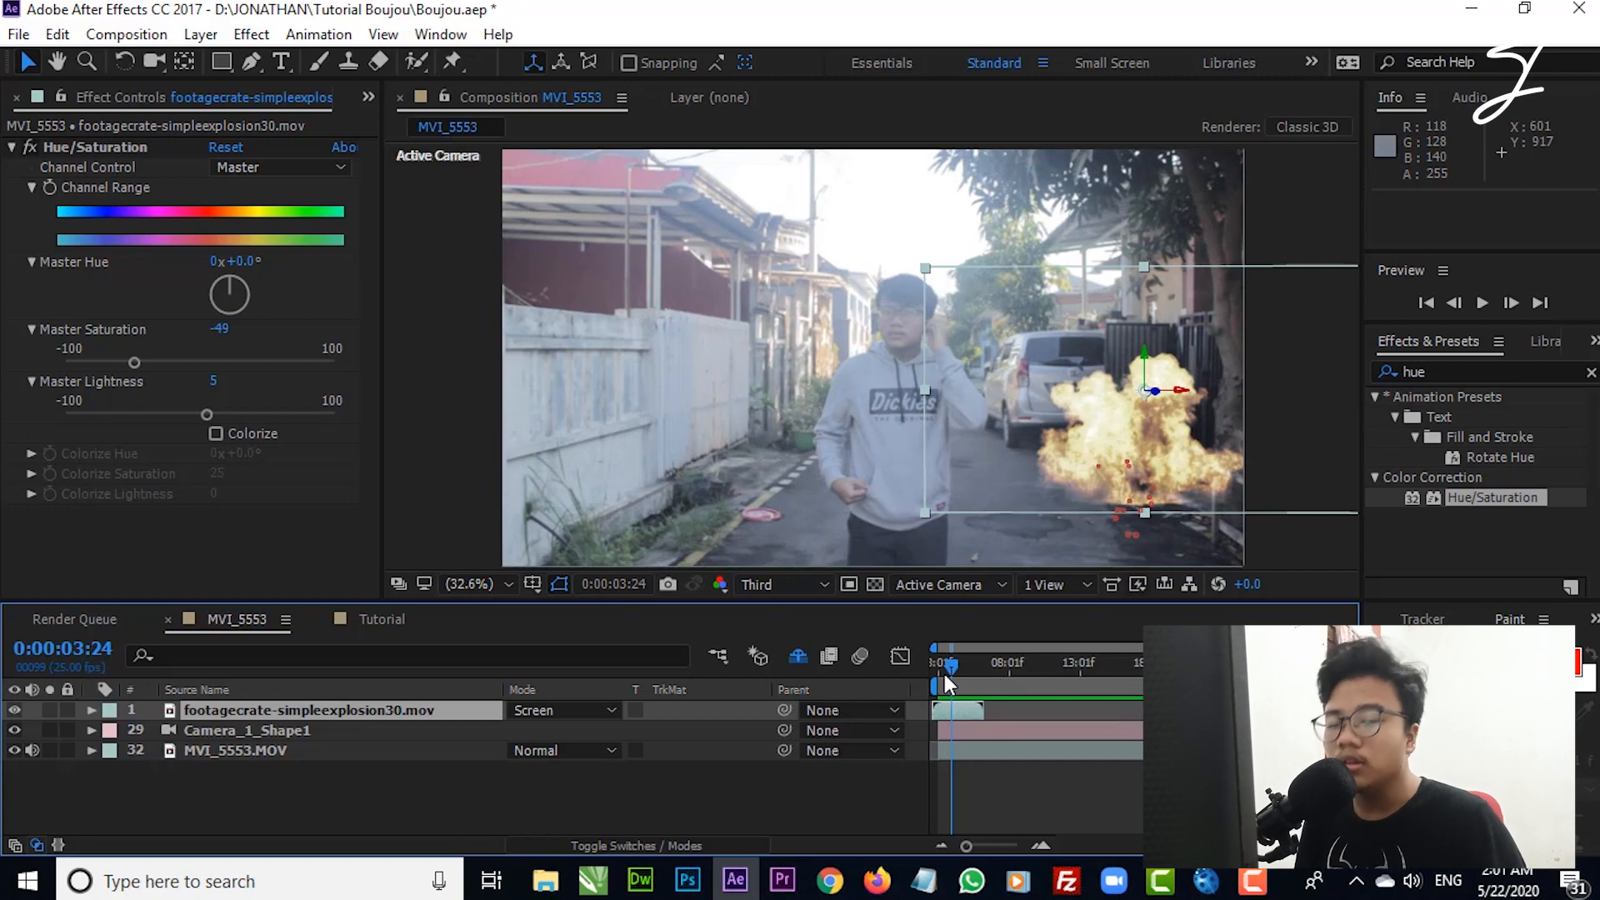
drag(943, 673, 955, 708)
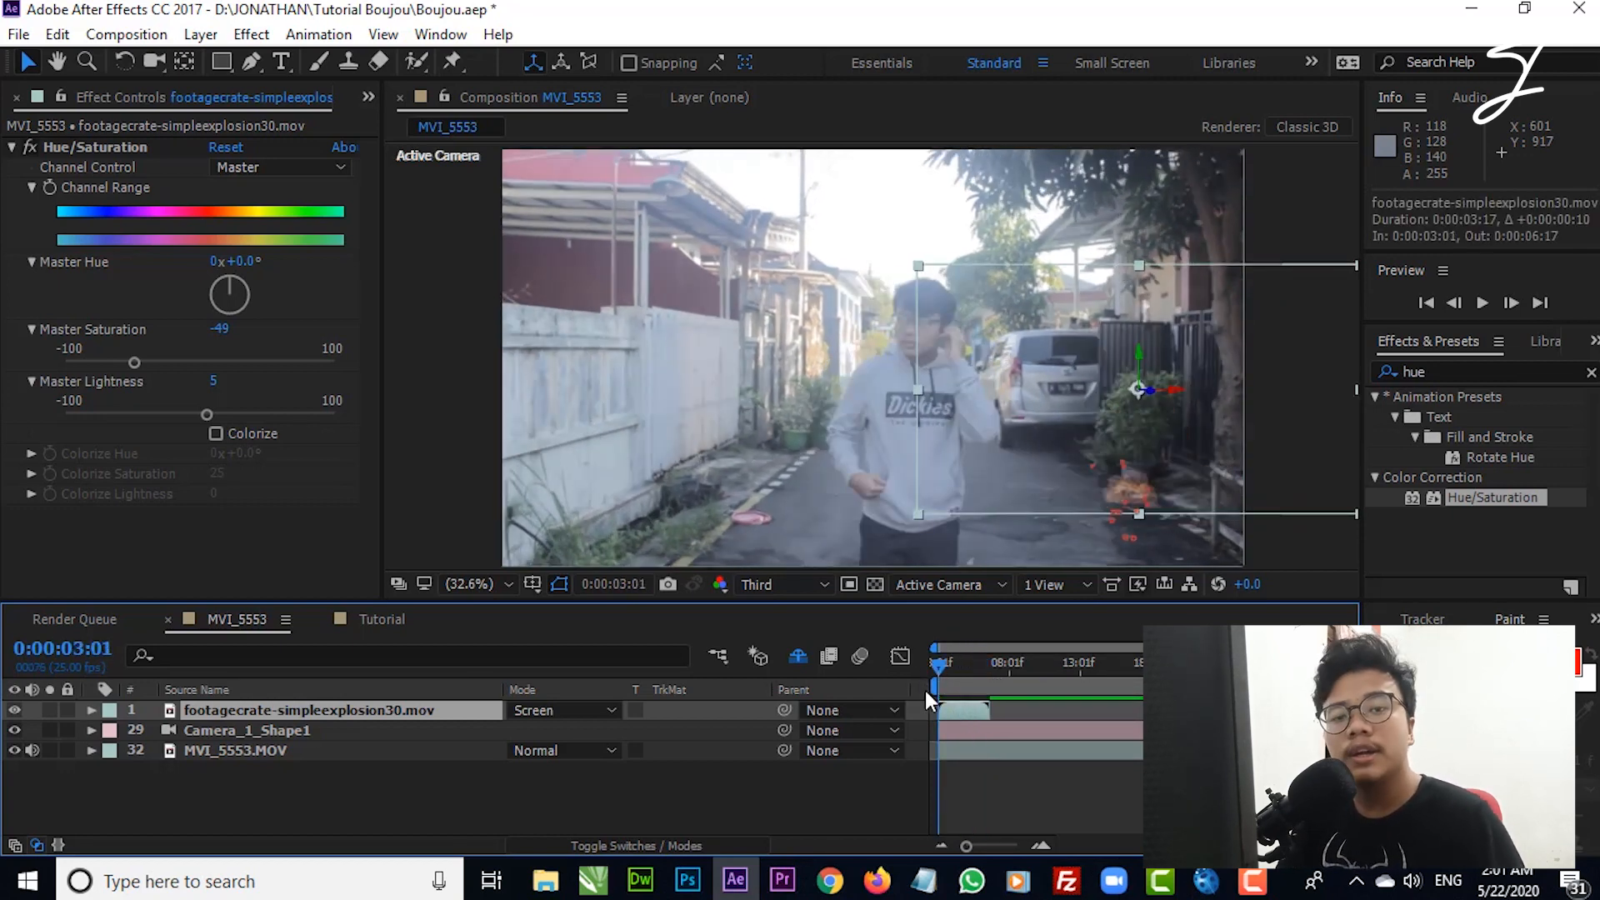